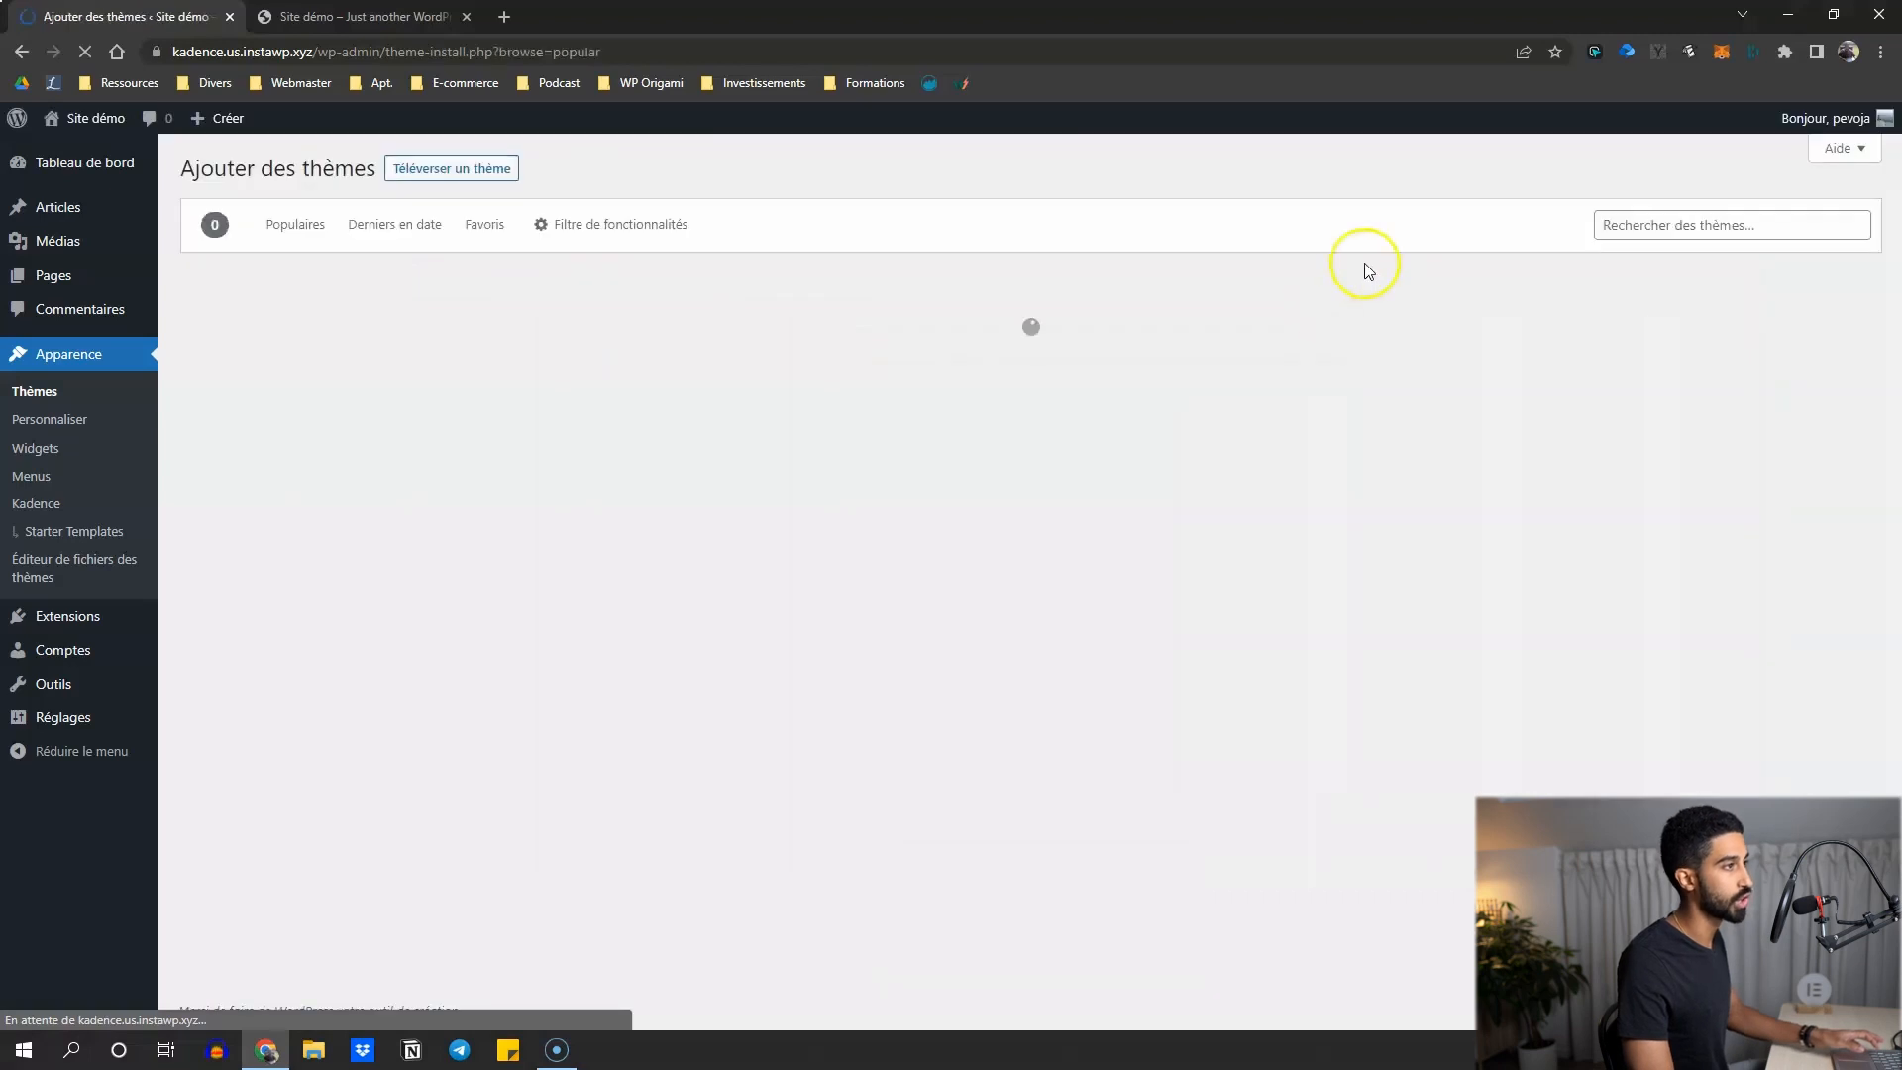
Search the WordPress theme directory for "kadence".
click(1687, 227)
text(kadence)
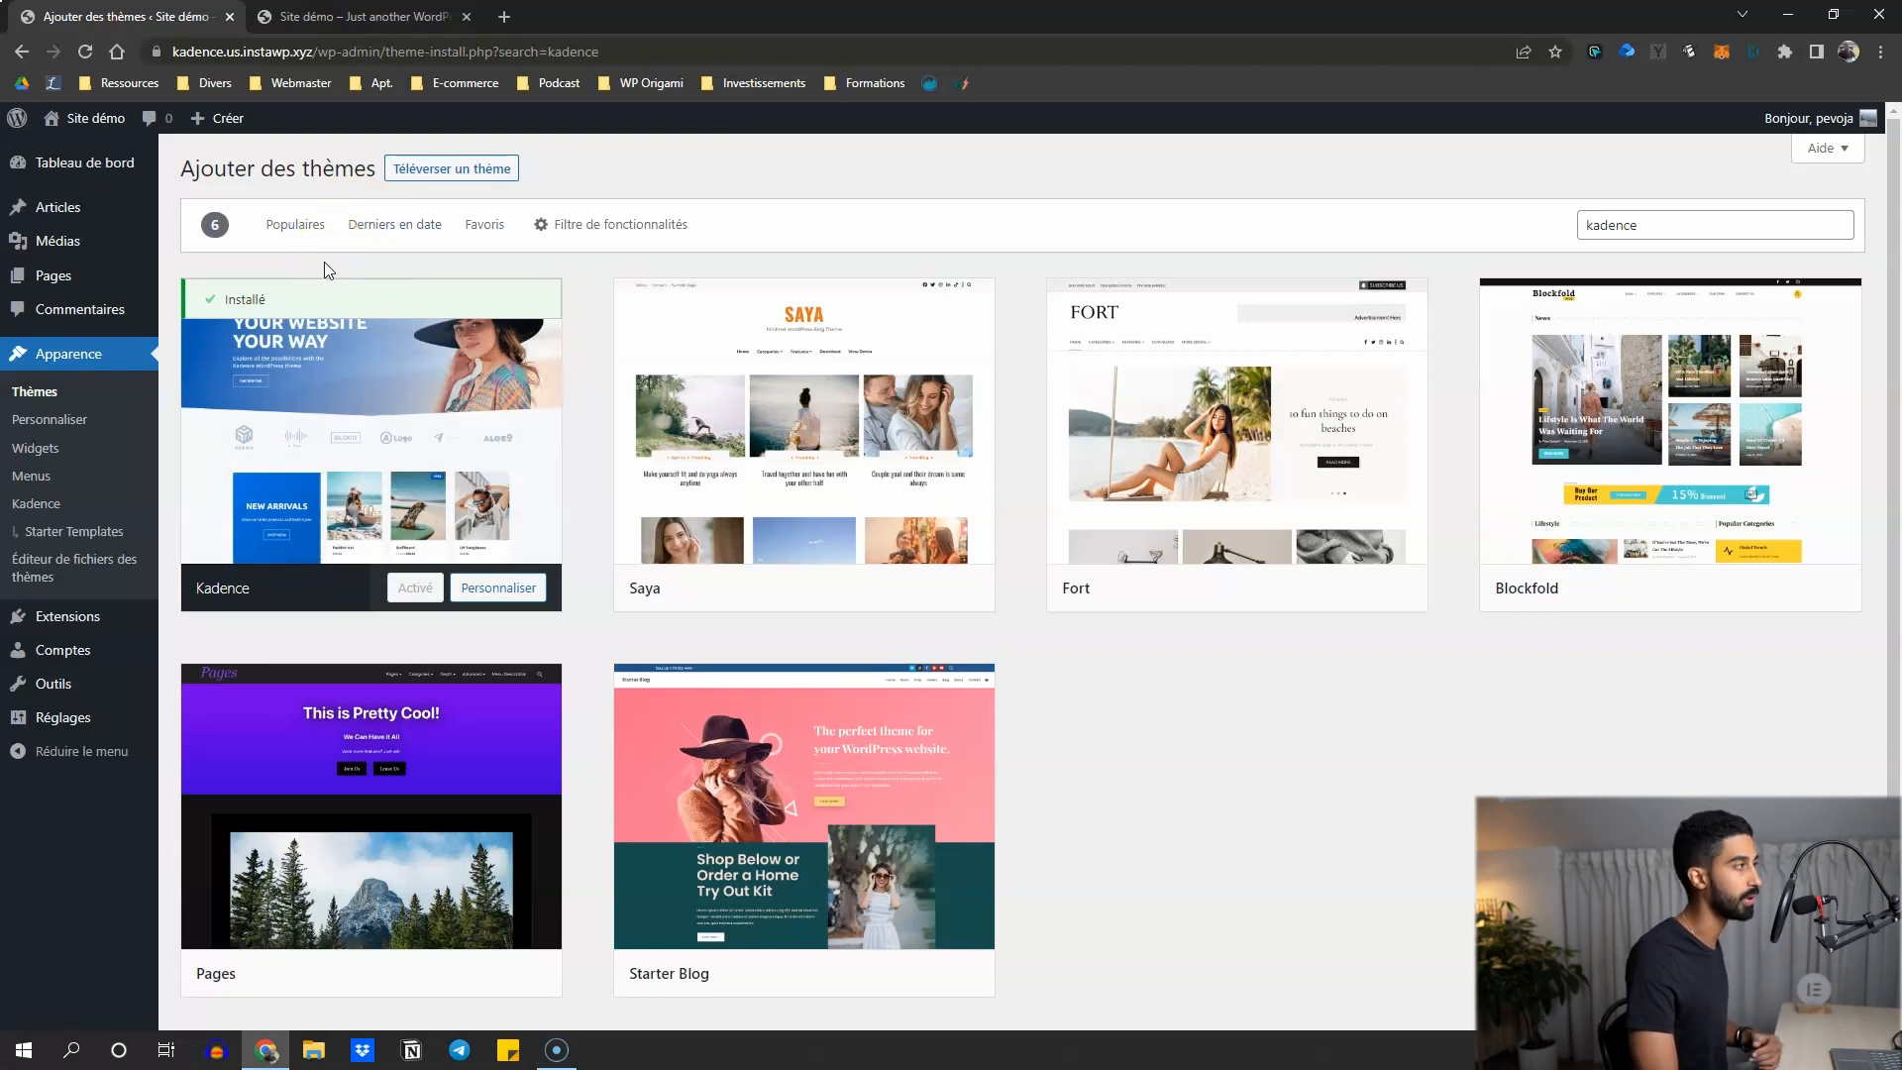
Switch to the demo site's front page and open the Header settings in its Customizer.
click(352, 20)
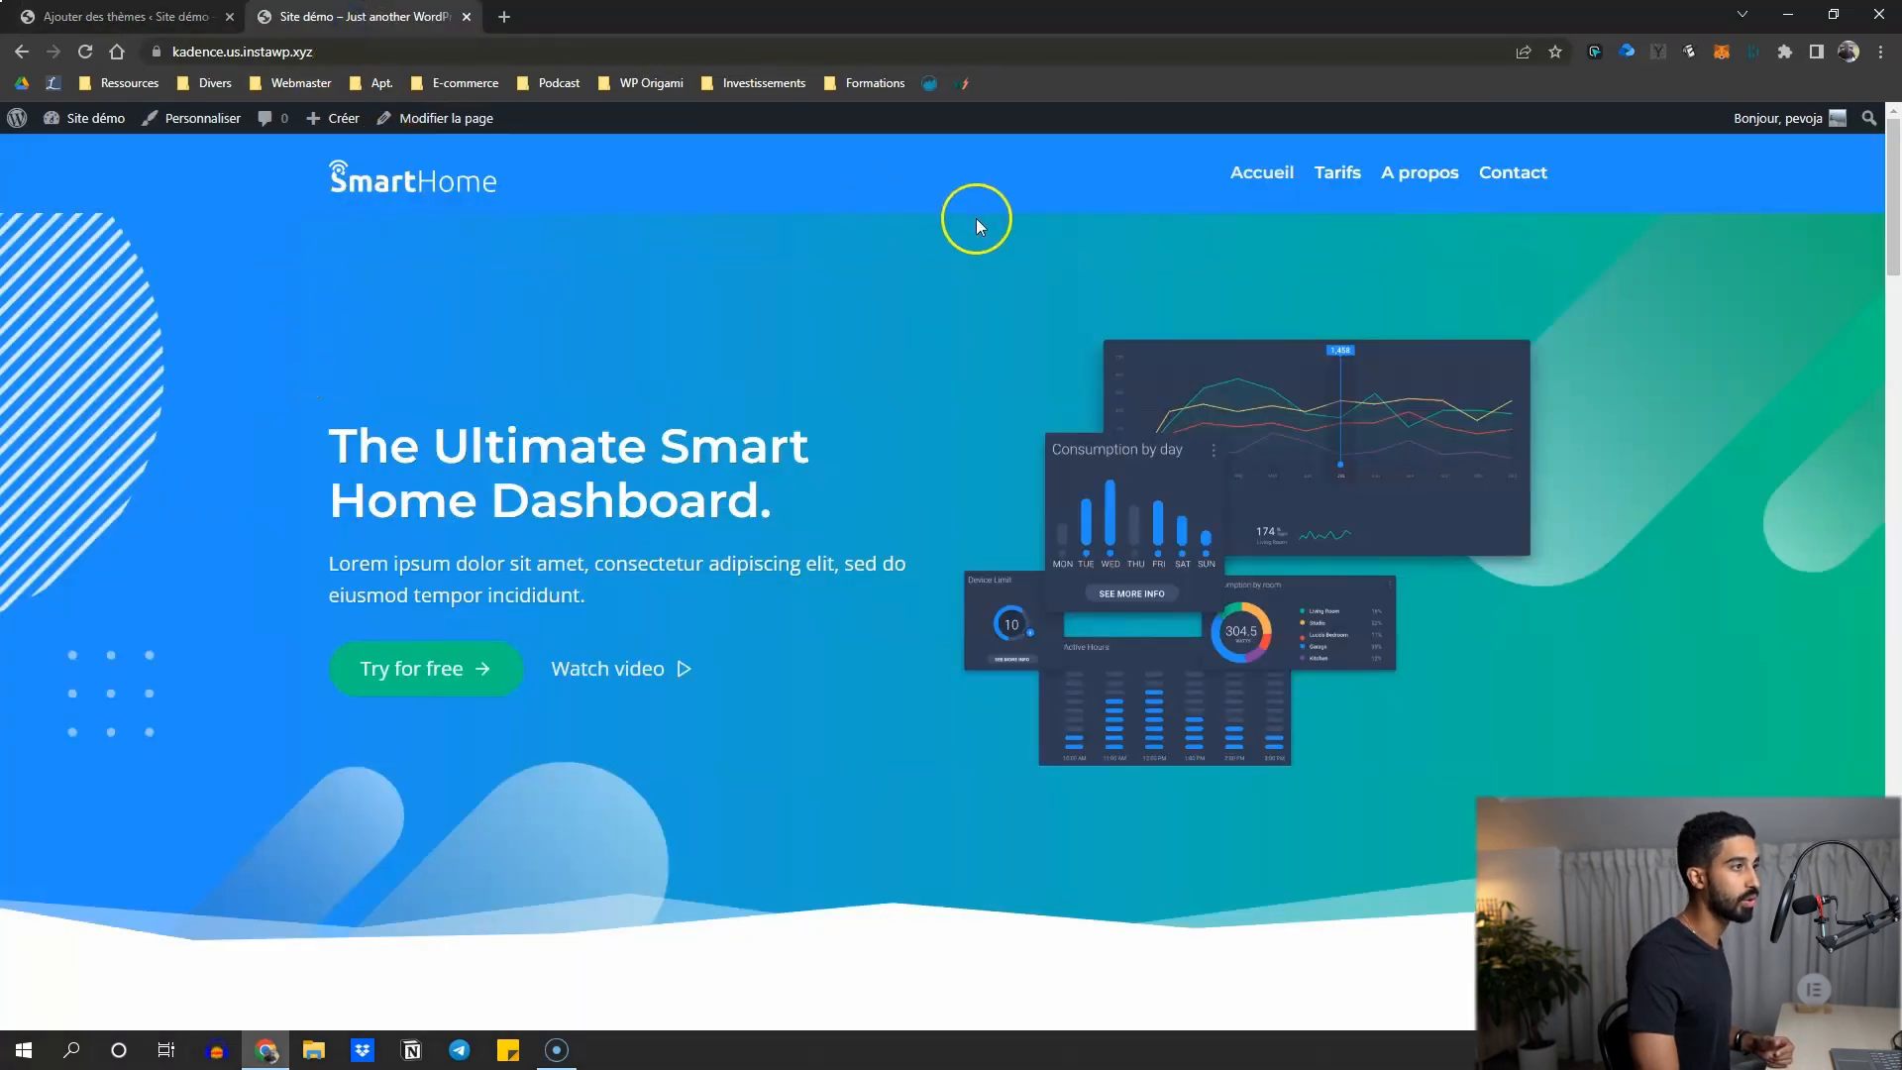
scroll(663, 317, down, 3)
scroll(652, 311, up, 3)
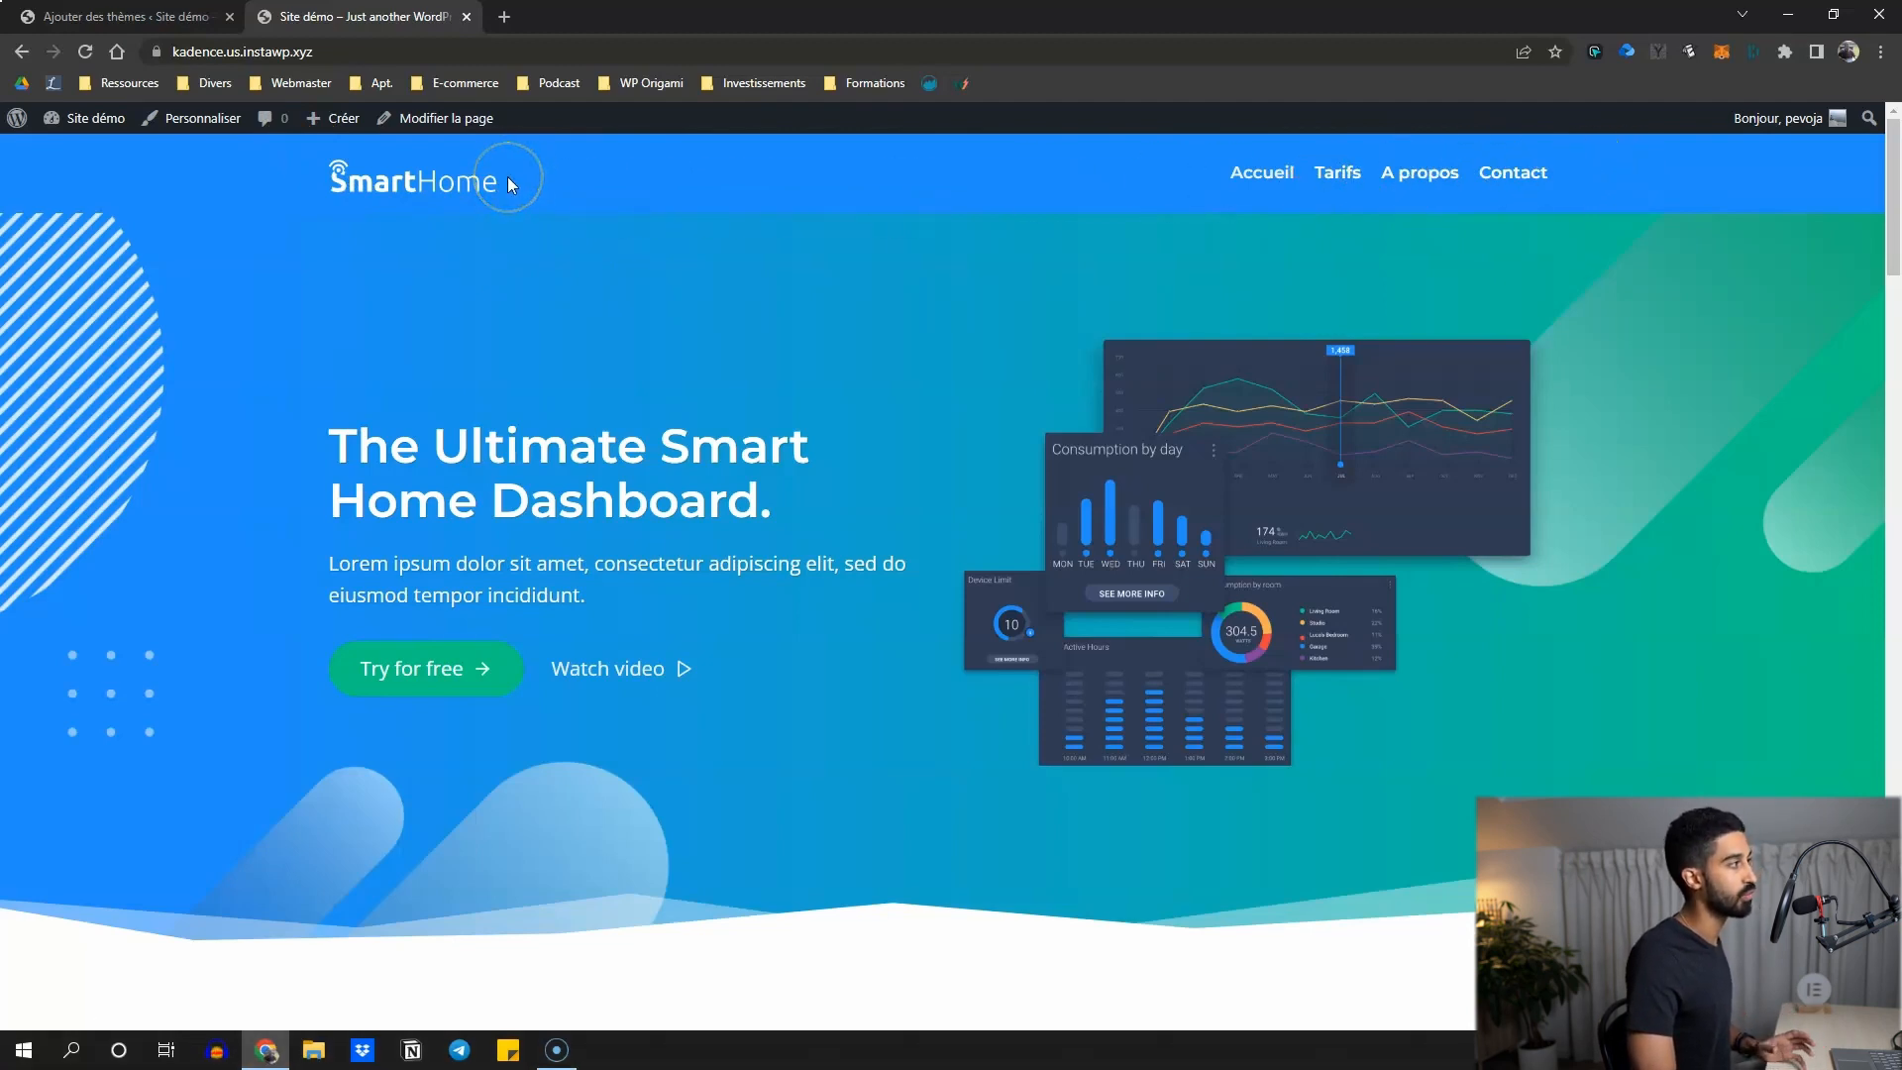
click(202, 123)
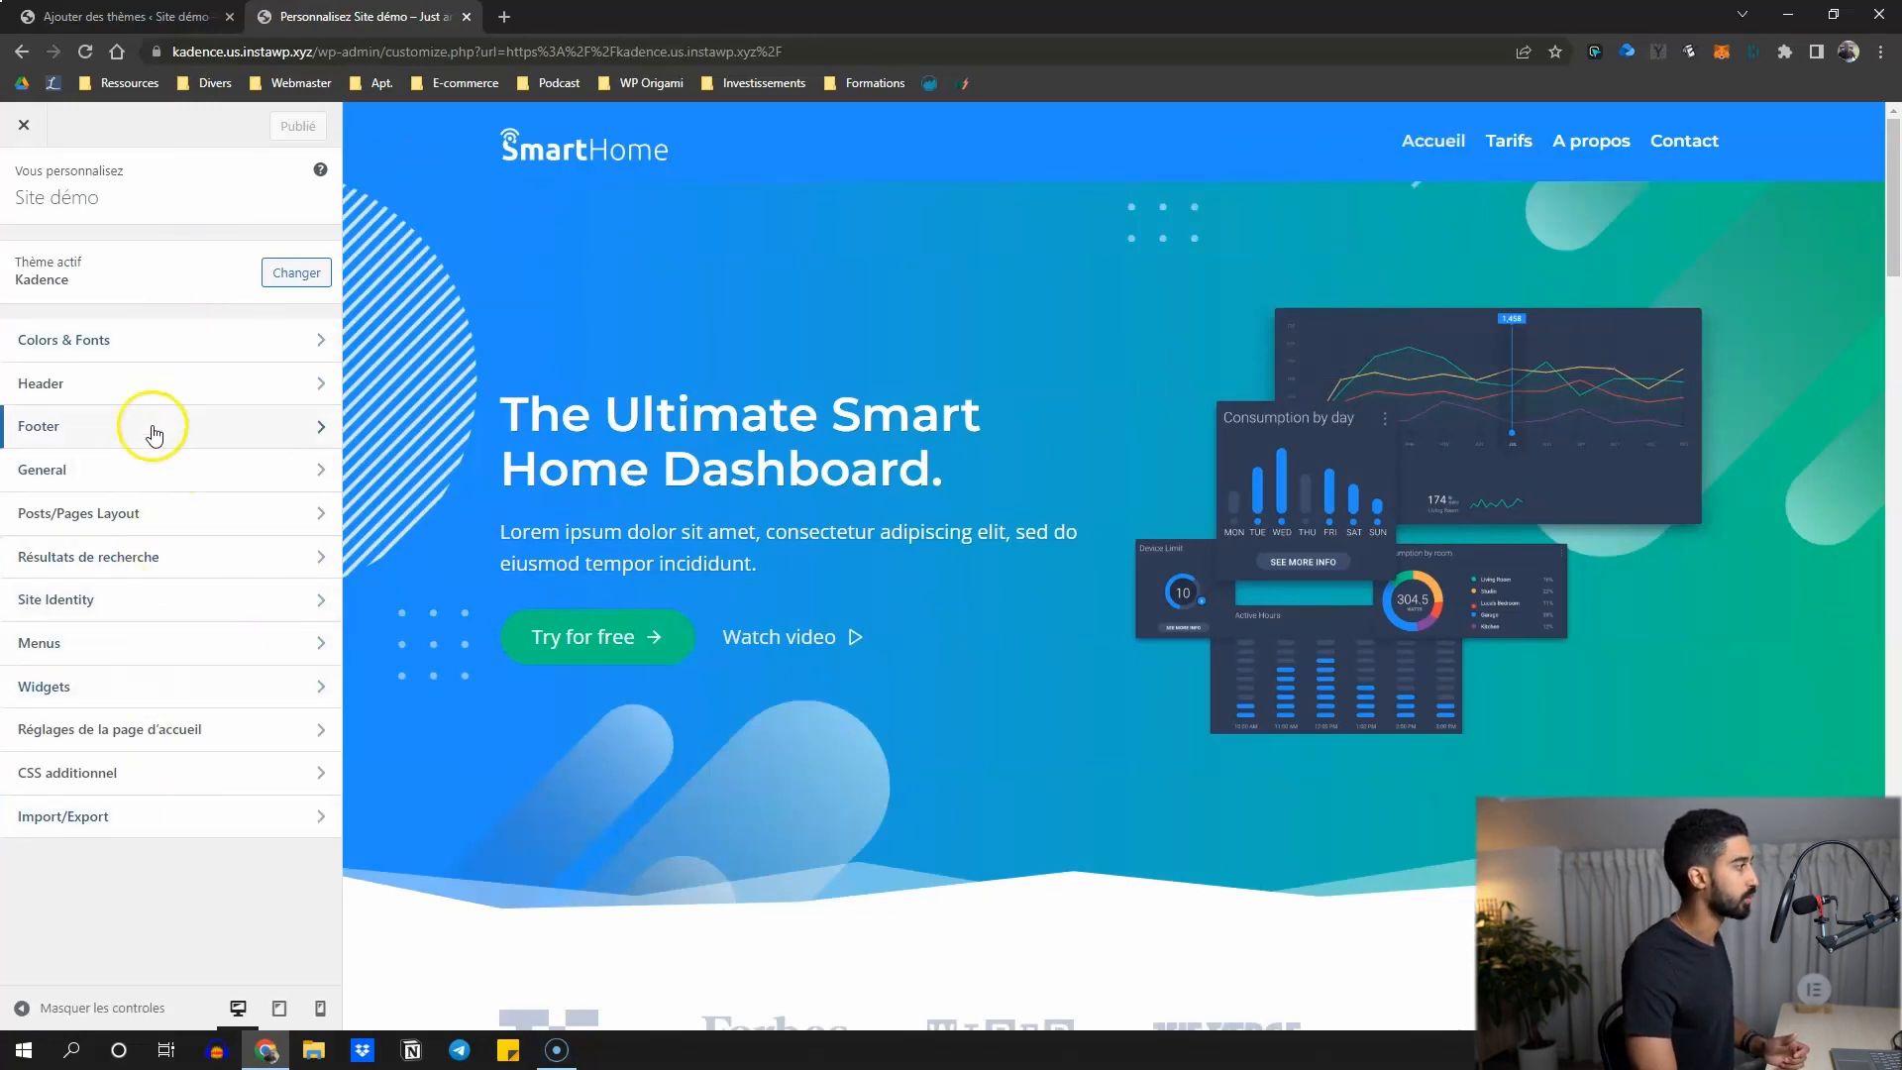
click(40, 386)
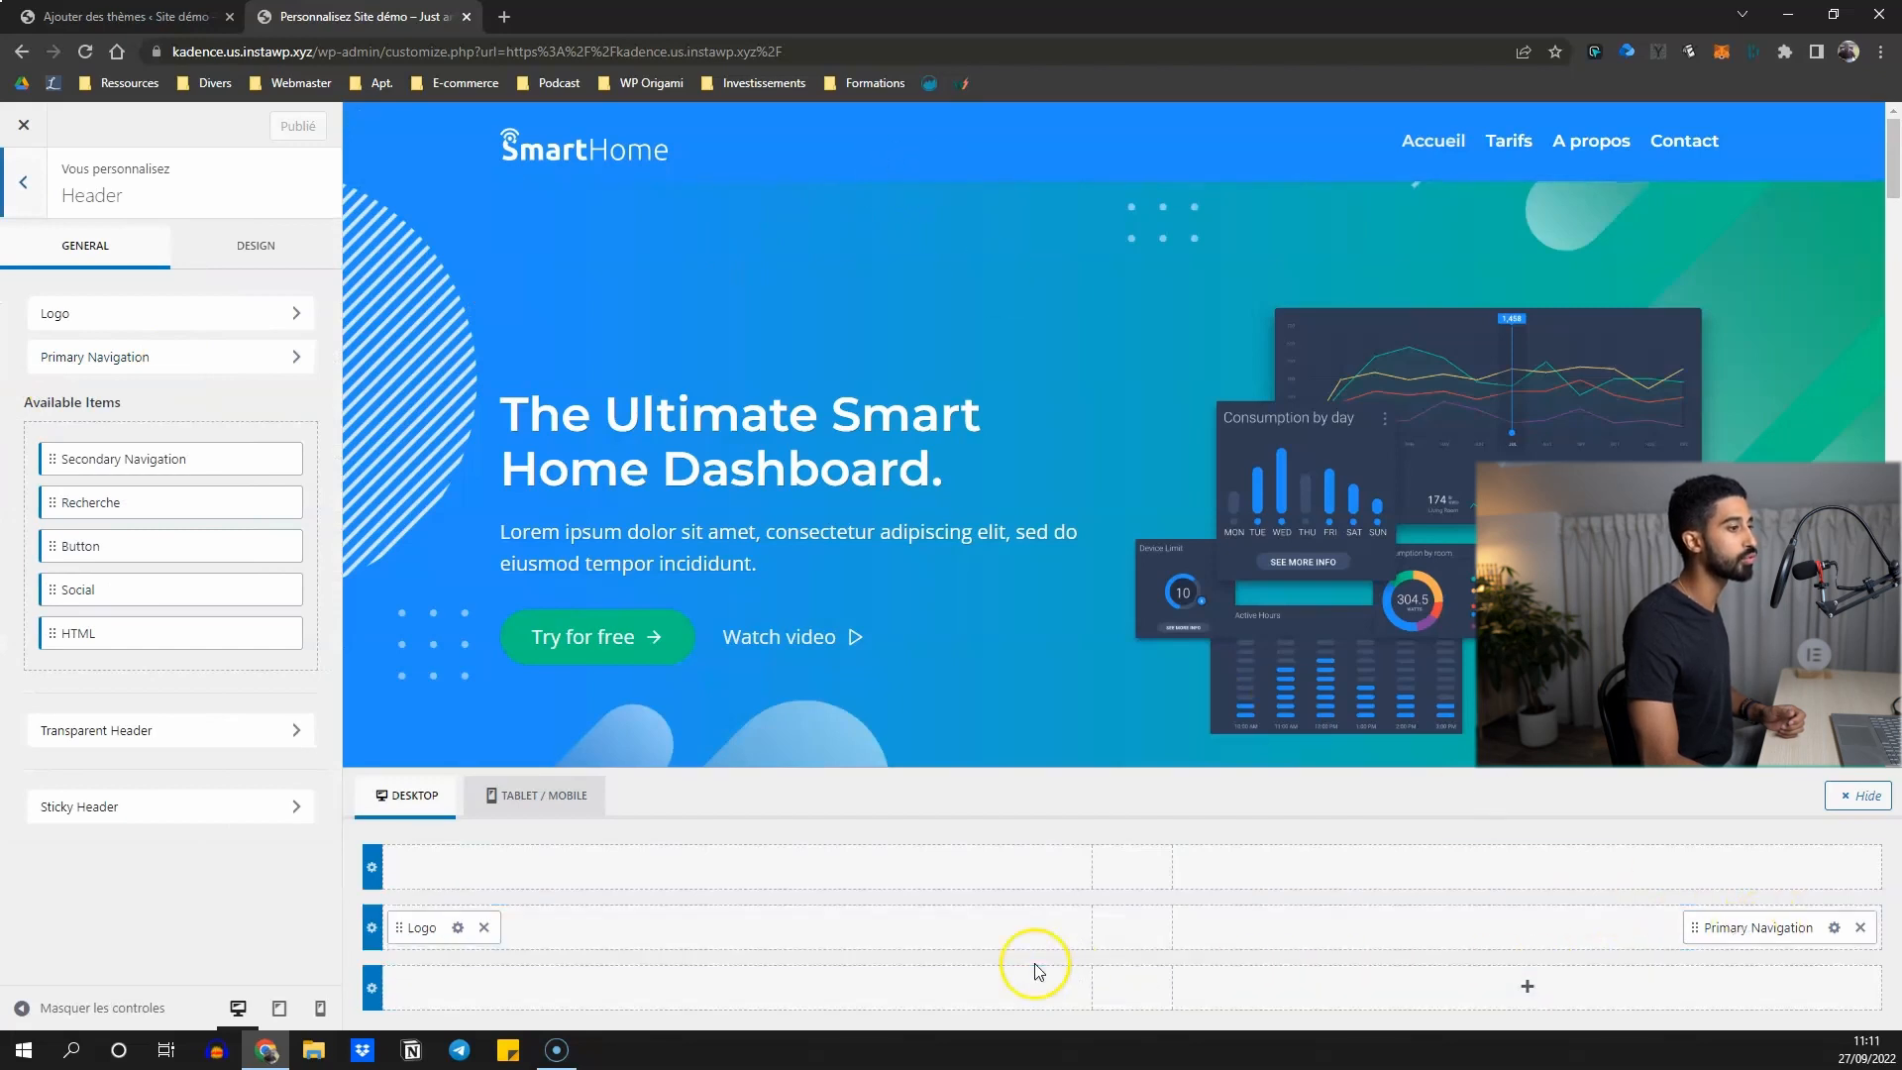
Check which elements can be added to the empty cells of the header's top, main and bottom rows.
click(1137, 921)
click(1002, 868)
click(1132, 865)
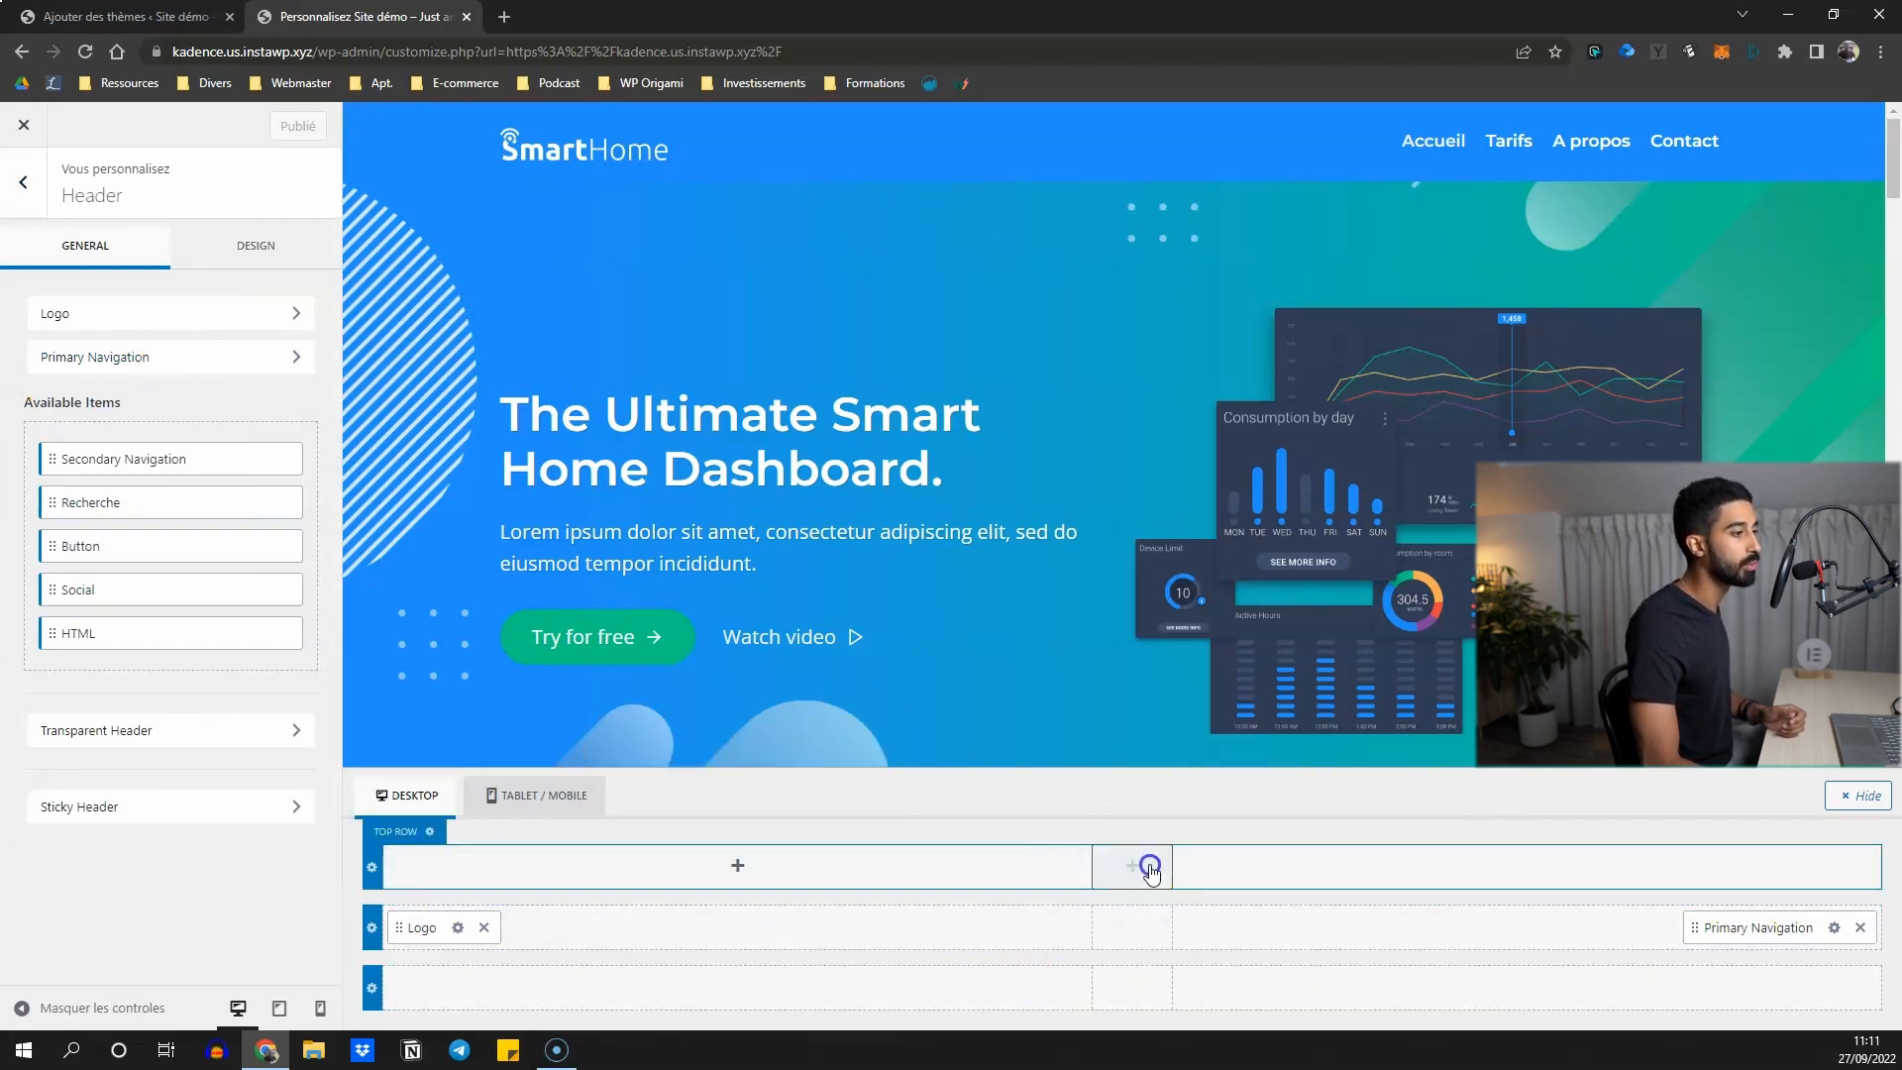
click(1531, 875)
click(1264, 990)
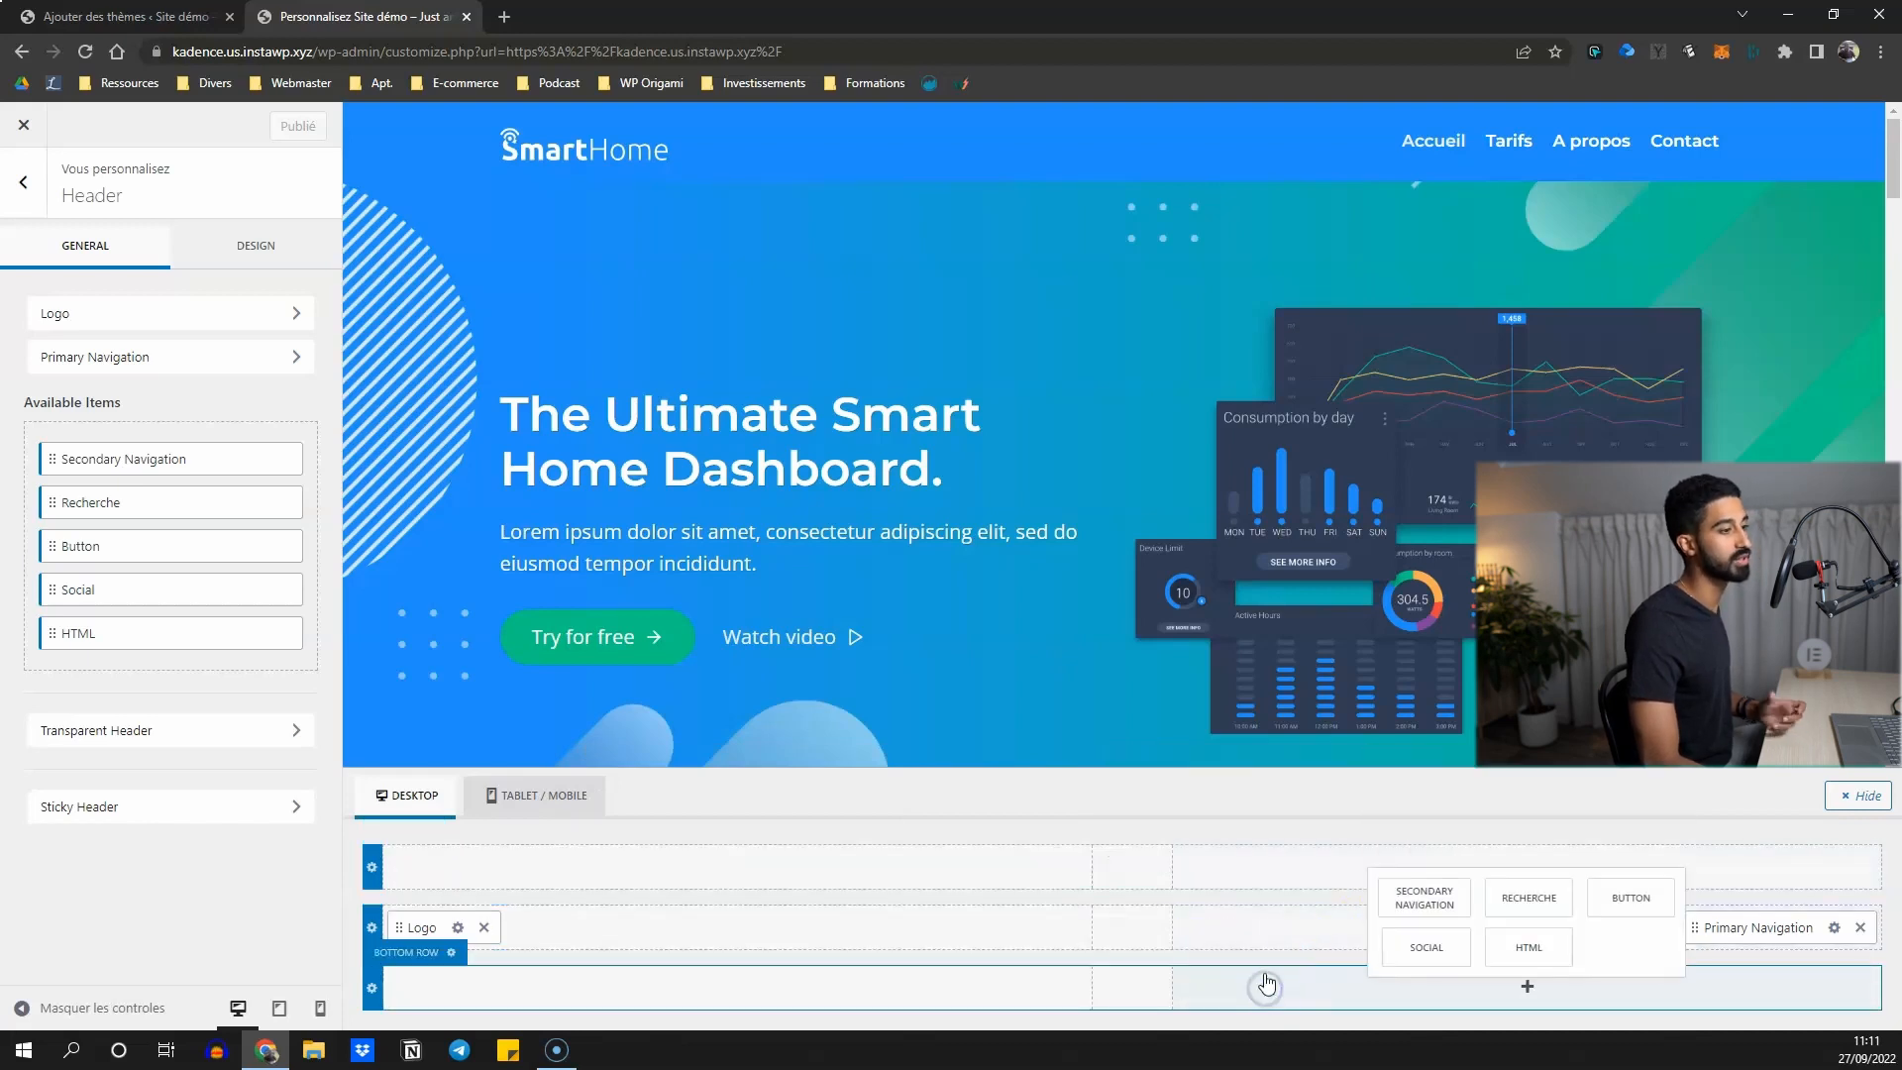
click(1228, 840)
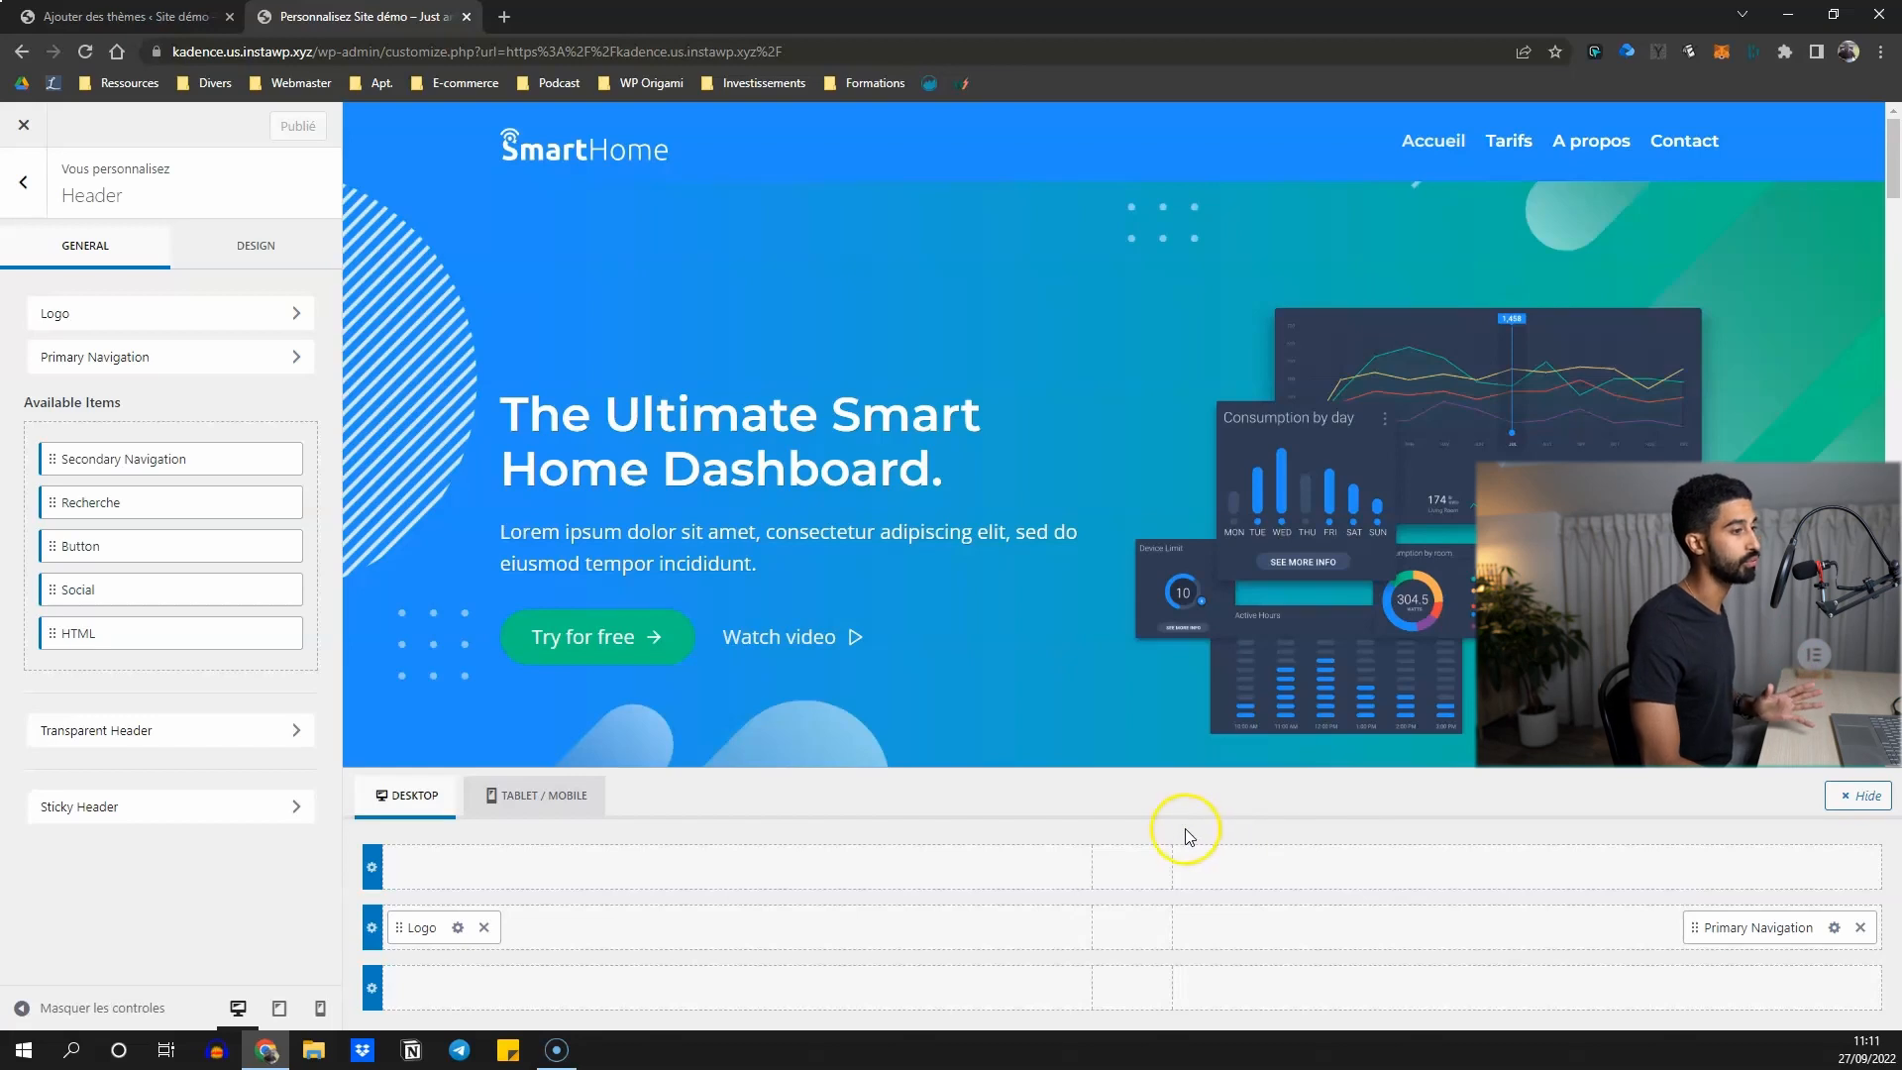
Set the desktop sticky header to "Yes - Whole Header" and check its behaviour in the page preview.
click(98, 821)
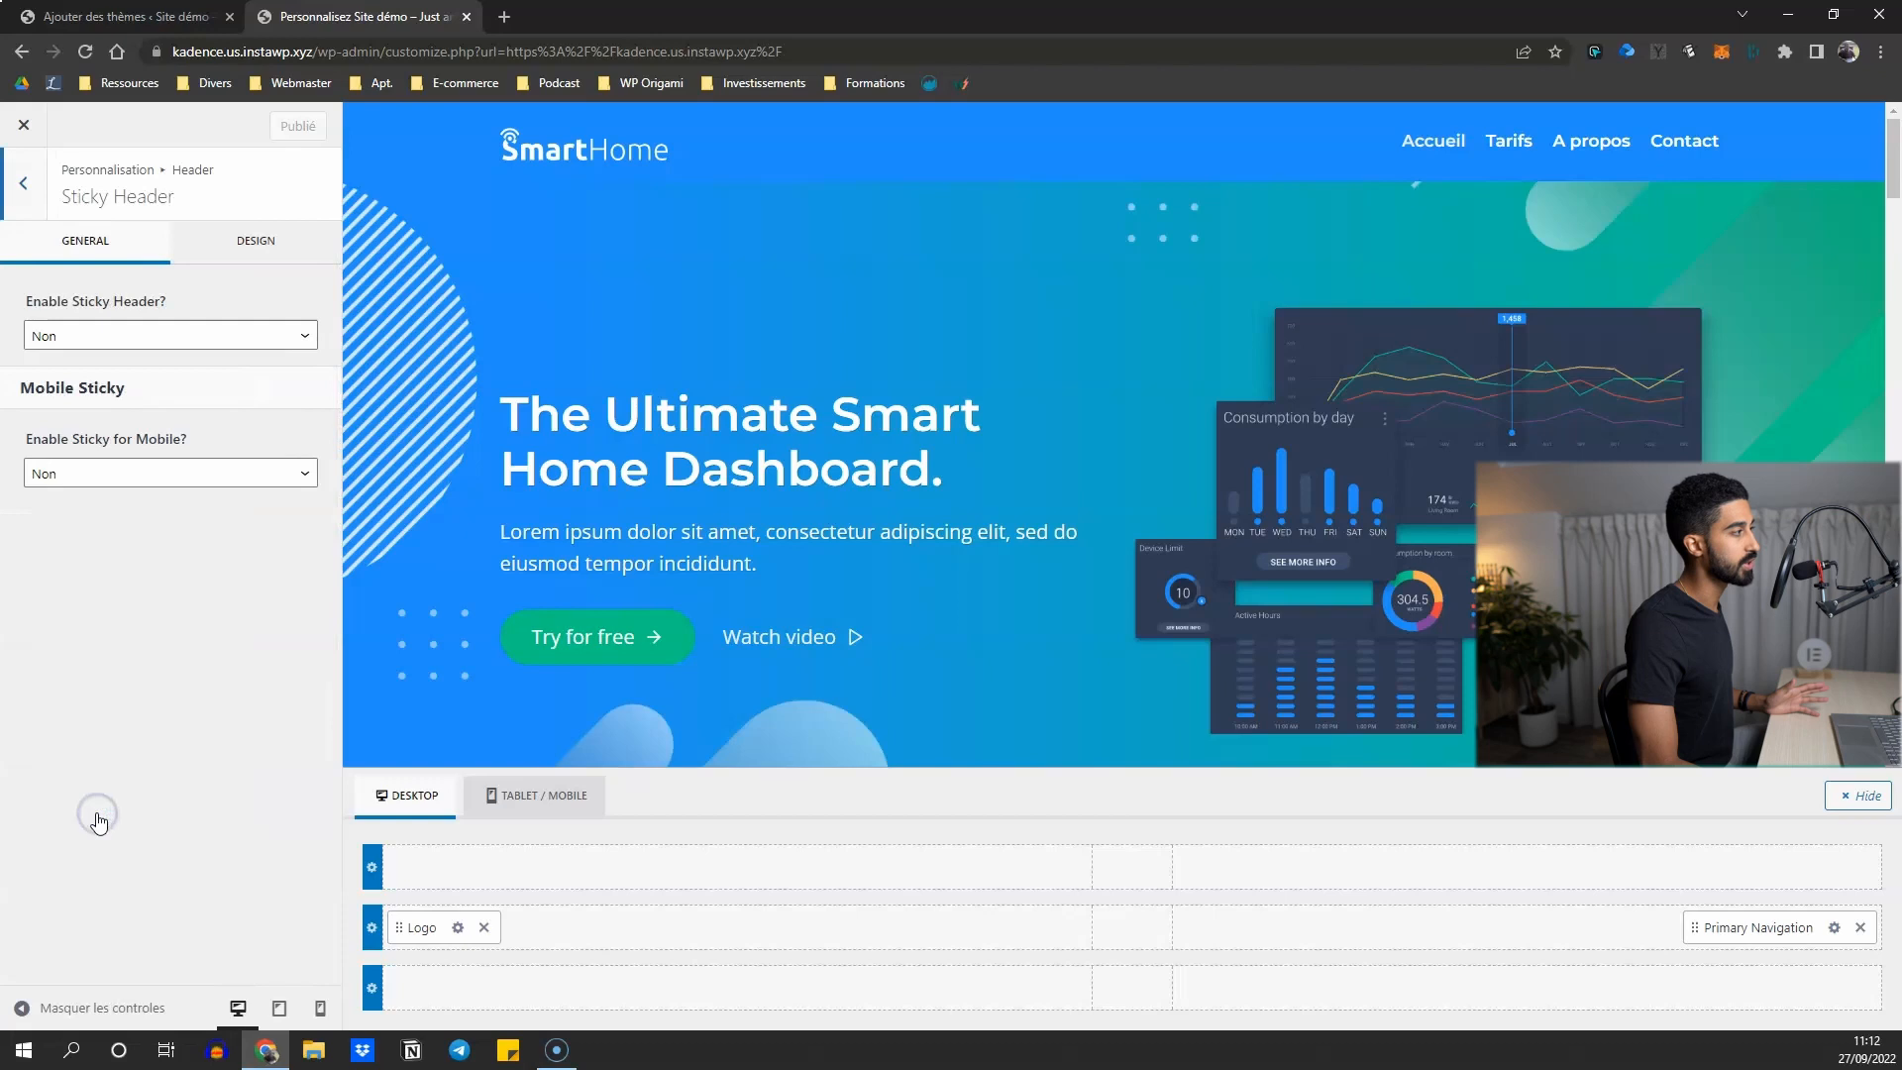
click(143, 335)
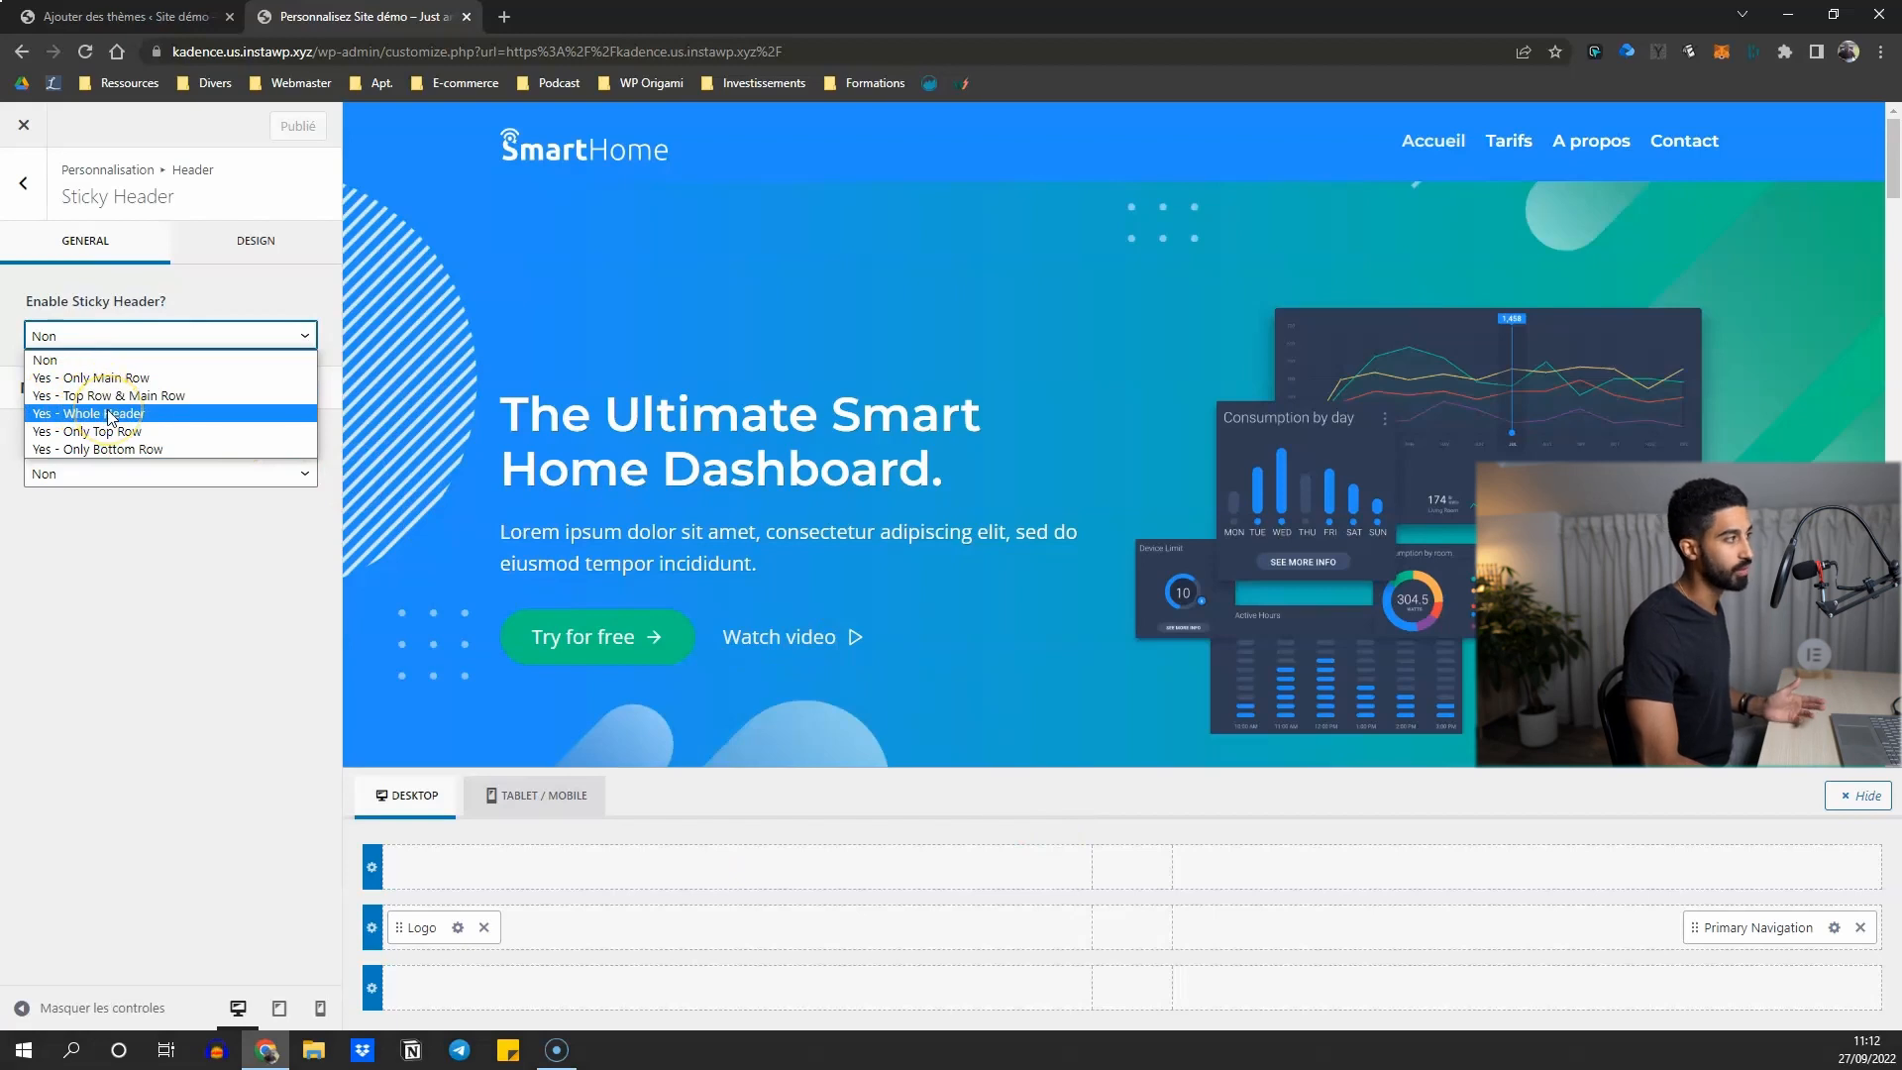
click(51, 420)
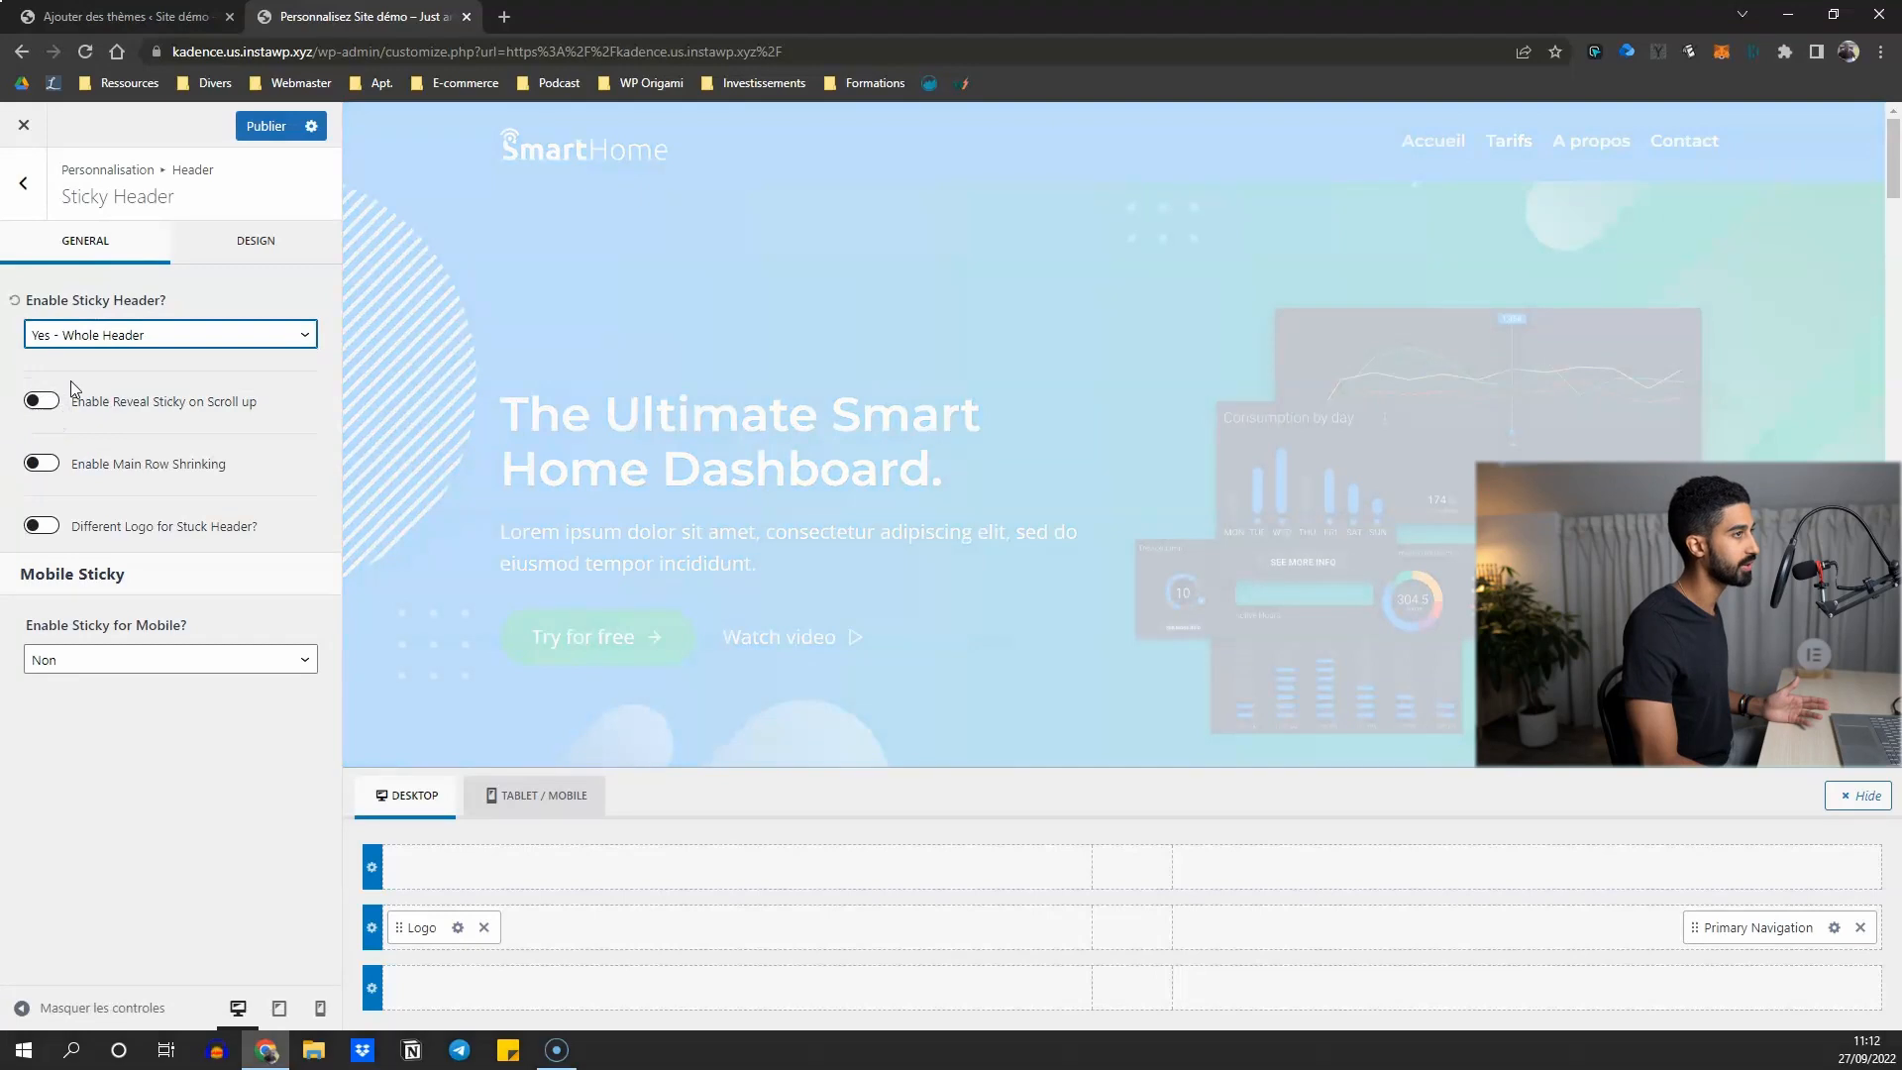
scroll(770, 300, down, 10)
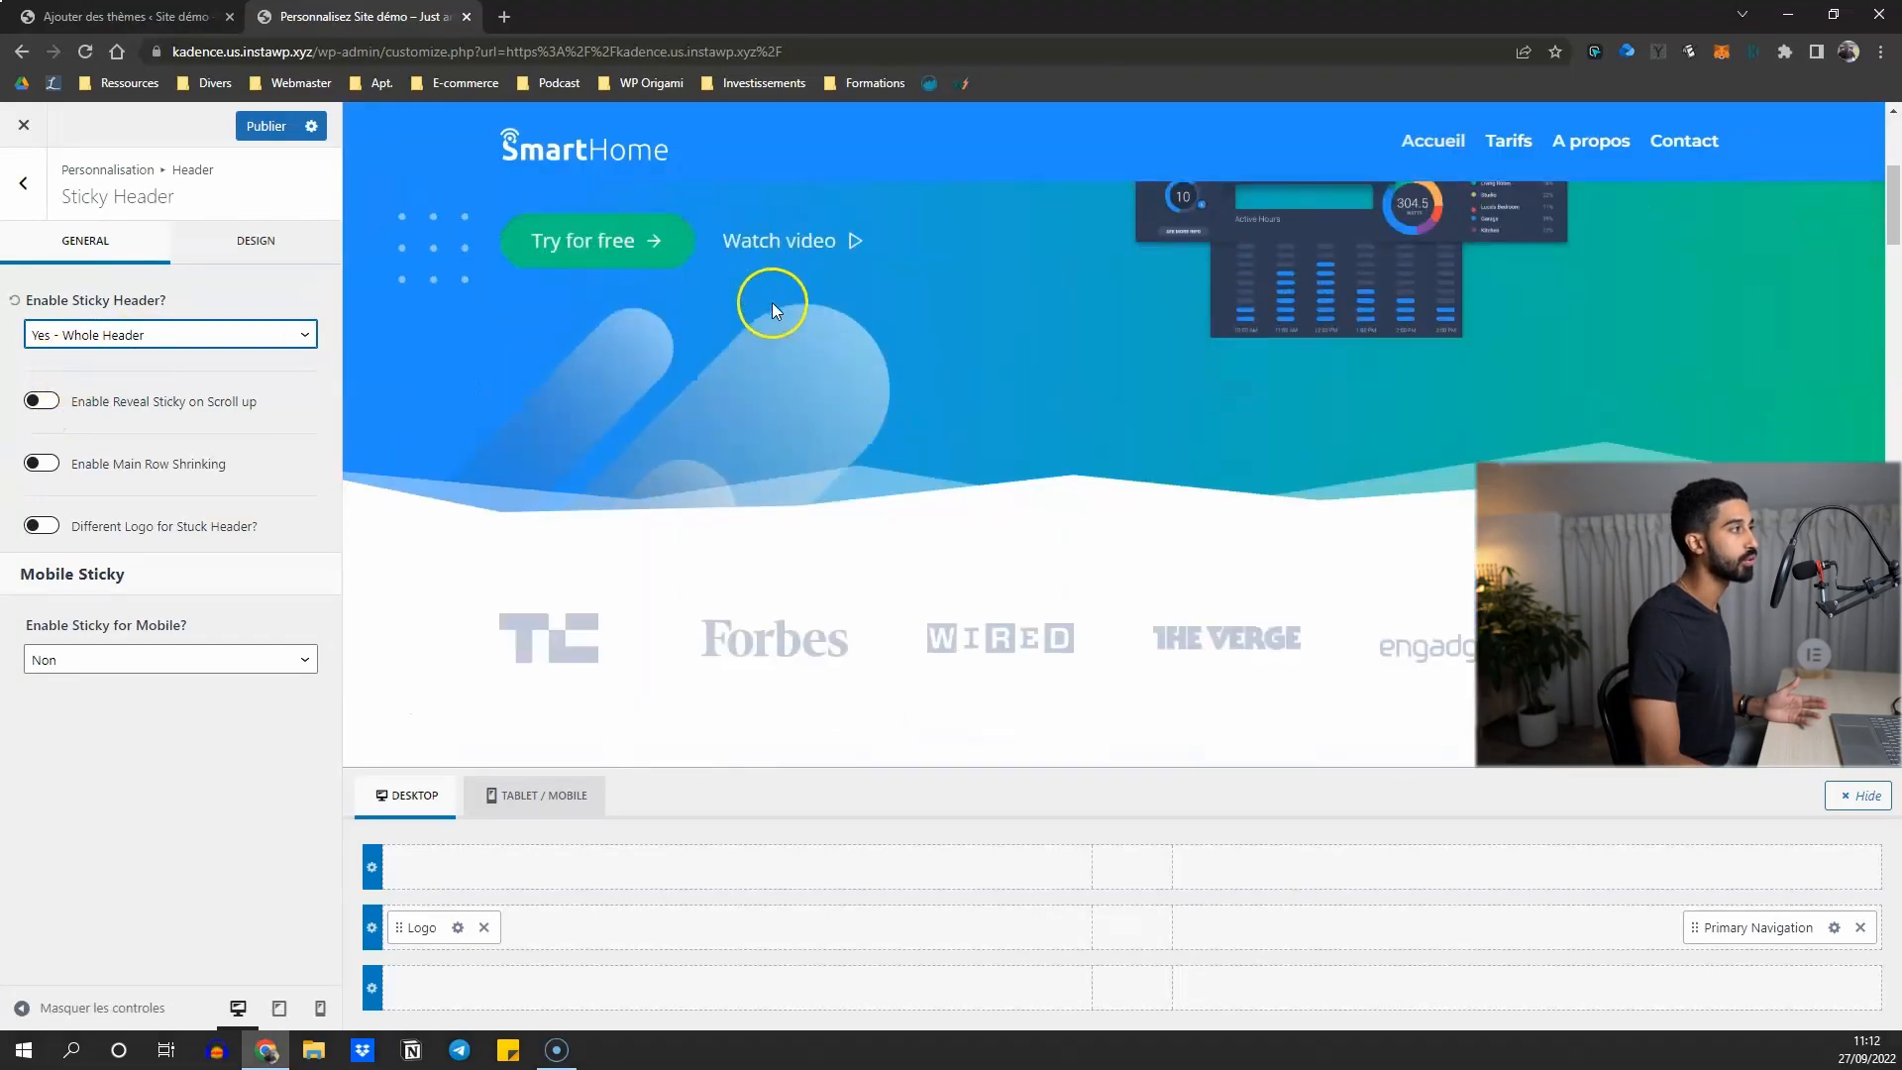
scroll(978, 551, up, 5)
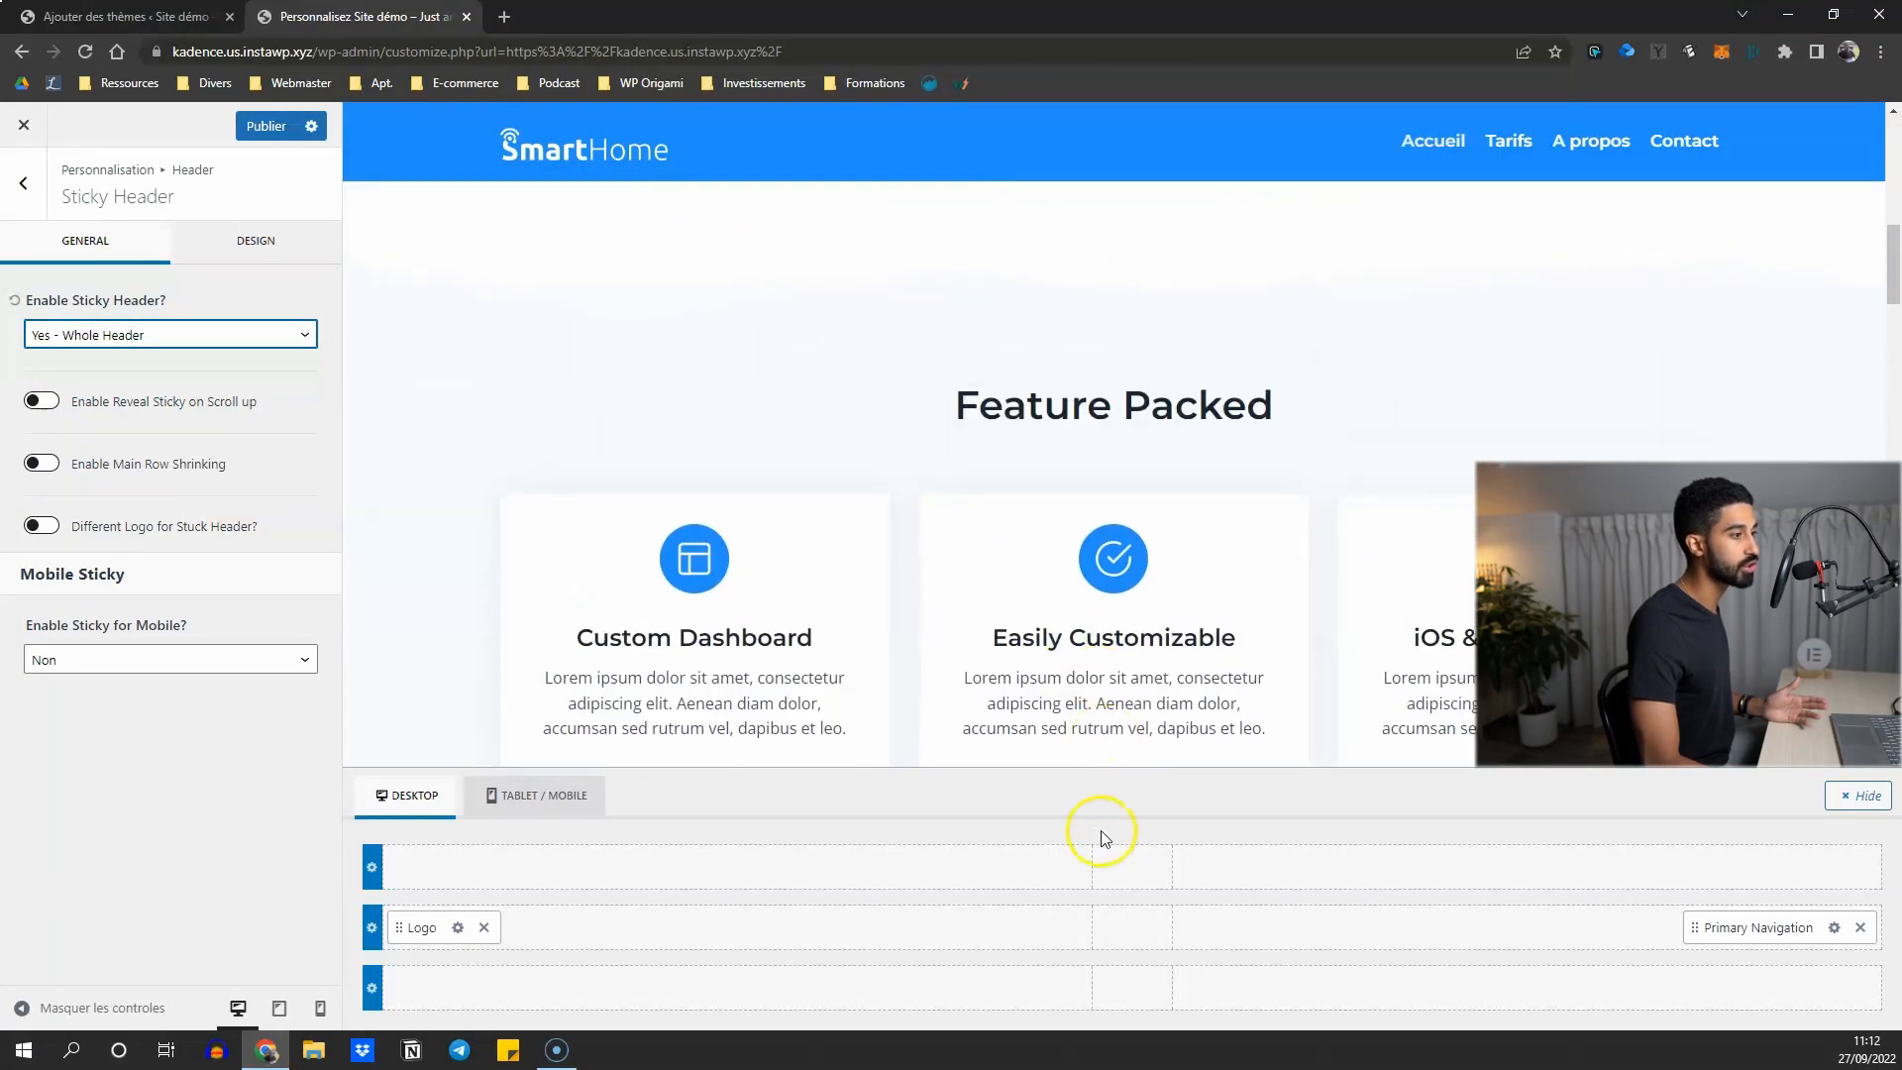
Add a Social element to the centre of the header's top row, and Recherche and HTML elements in the section right of it.
click(1119, 867)
click(1158, 839)
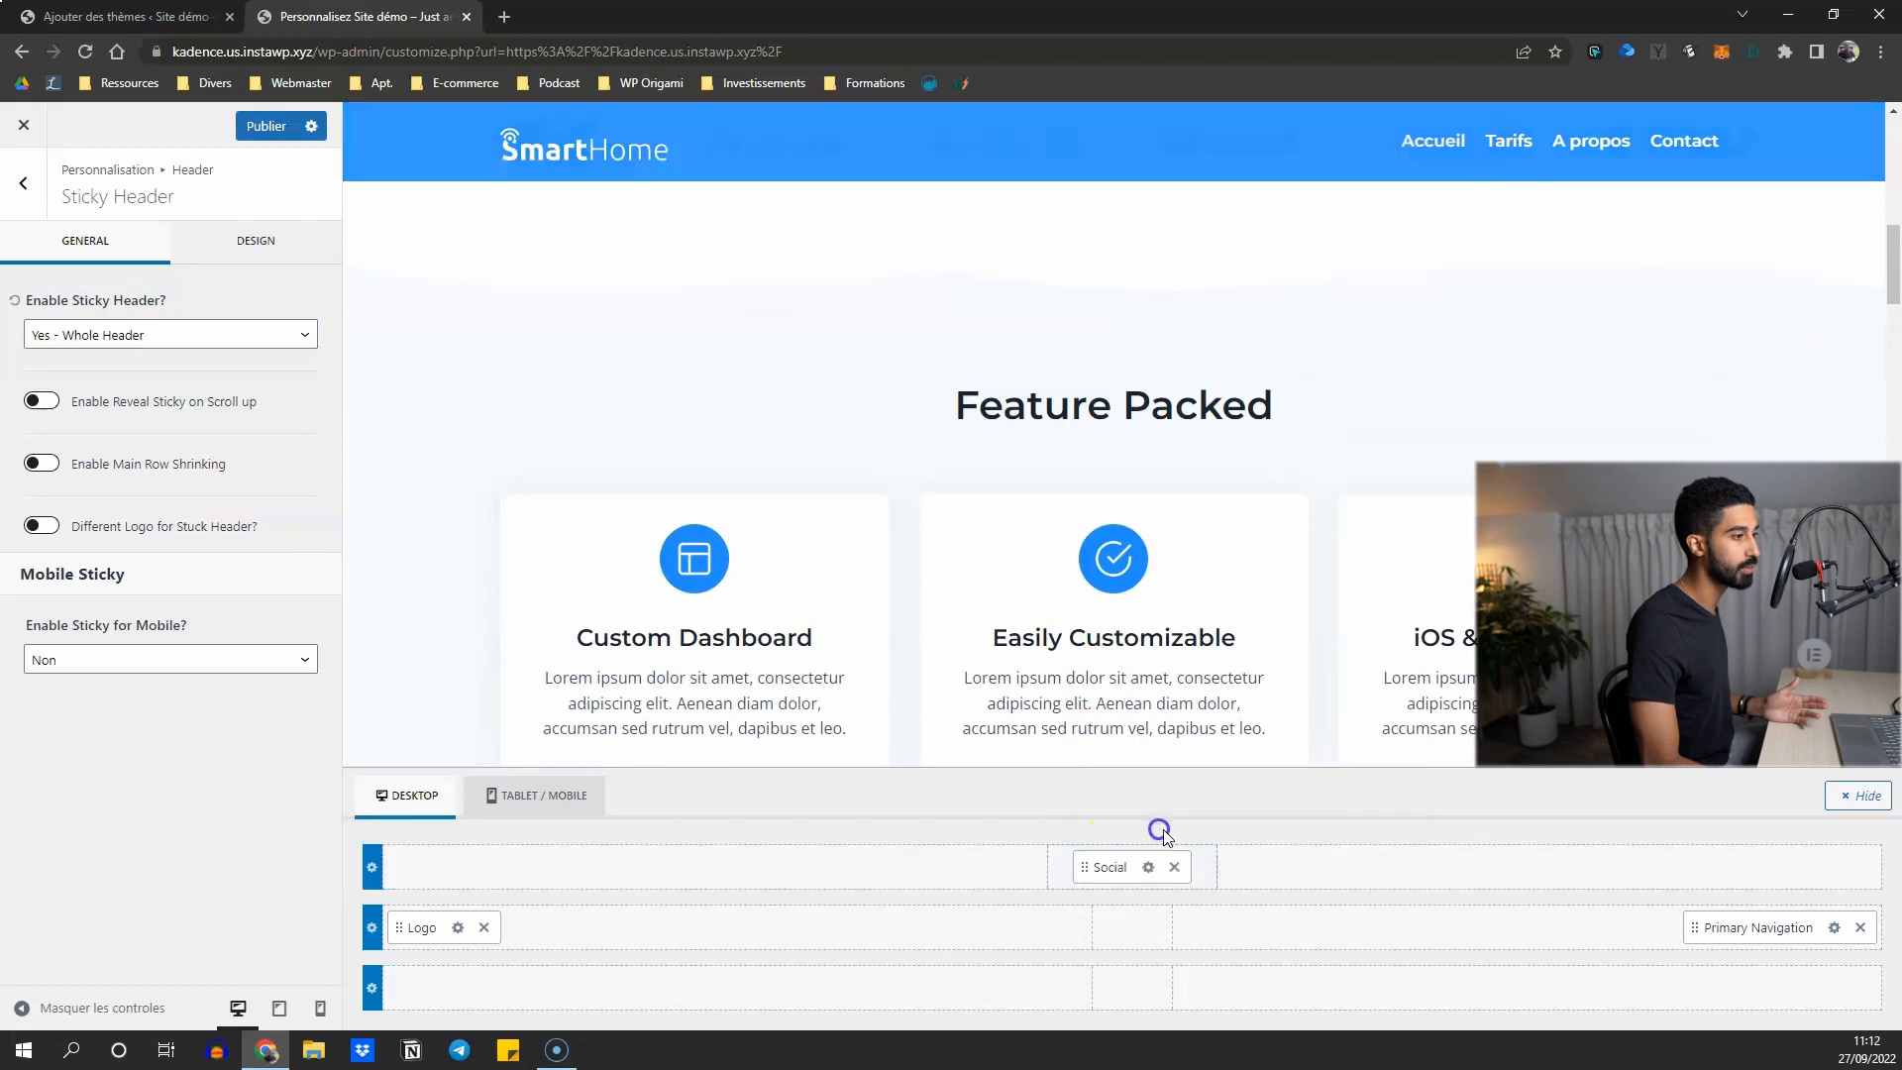
click(1388, 878)
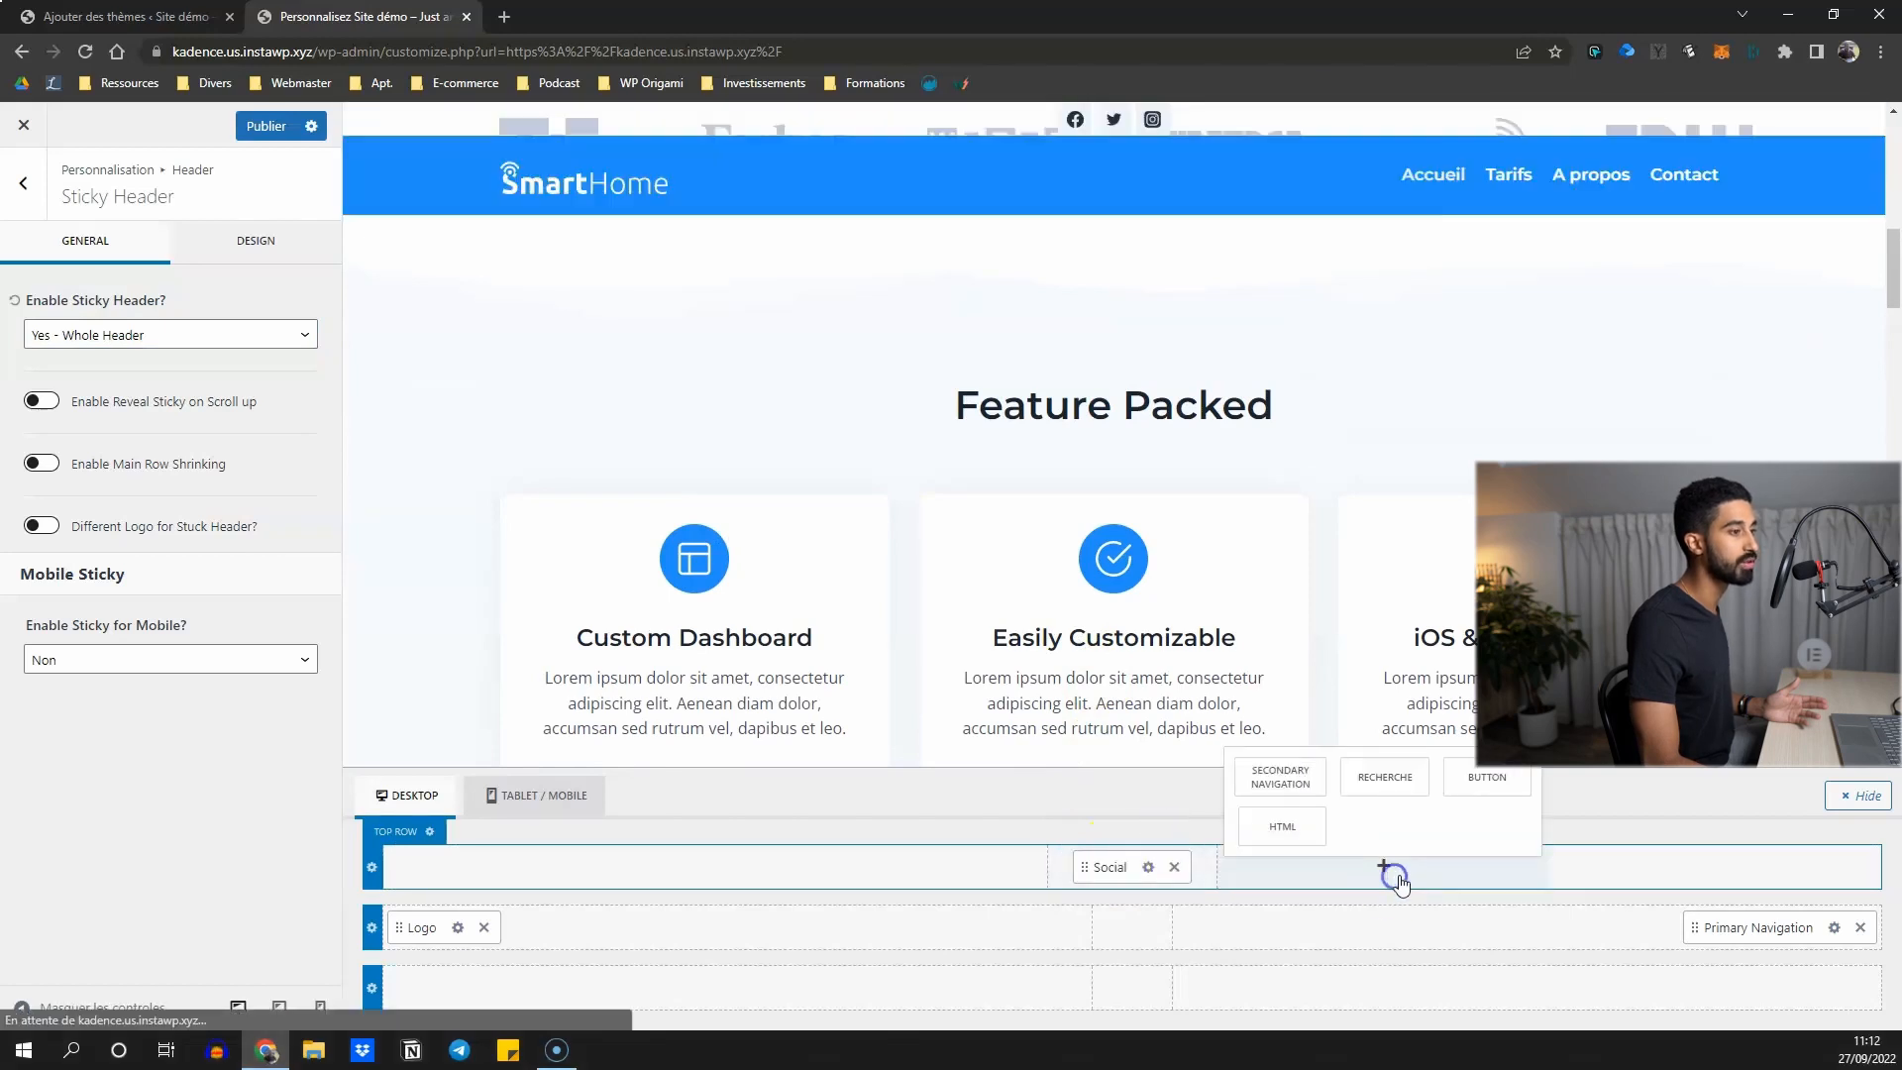
click(1398, 788)
scroll(1134, 473, up, 5)
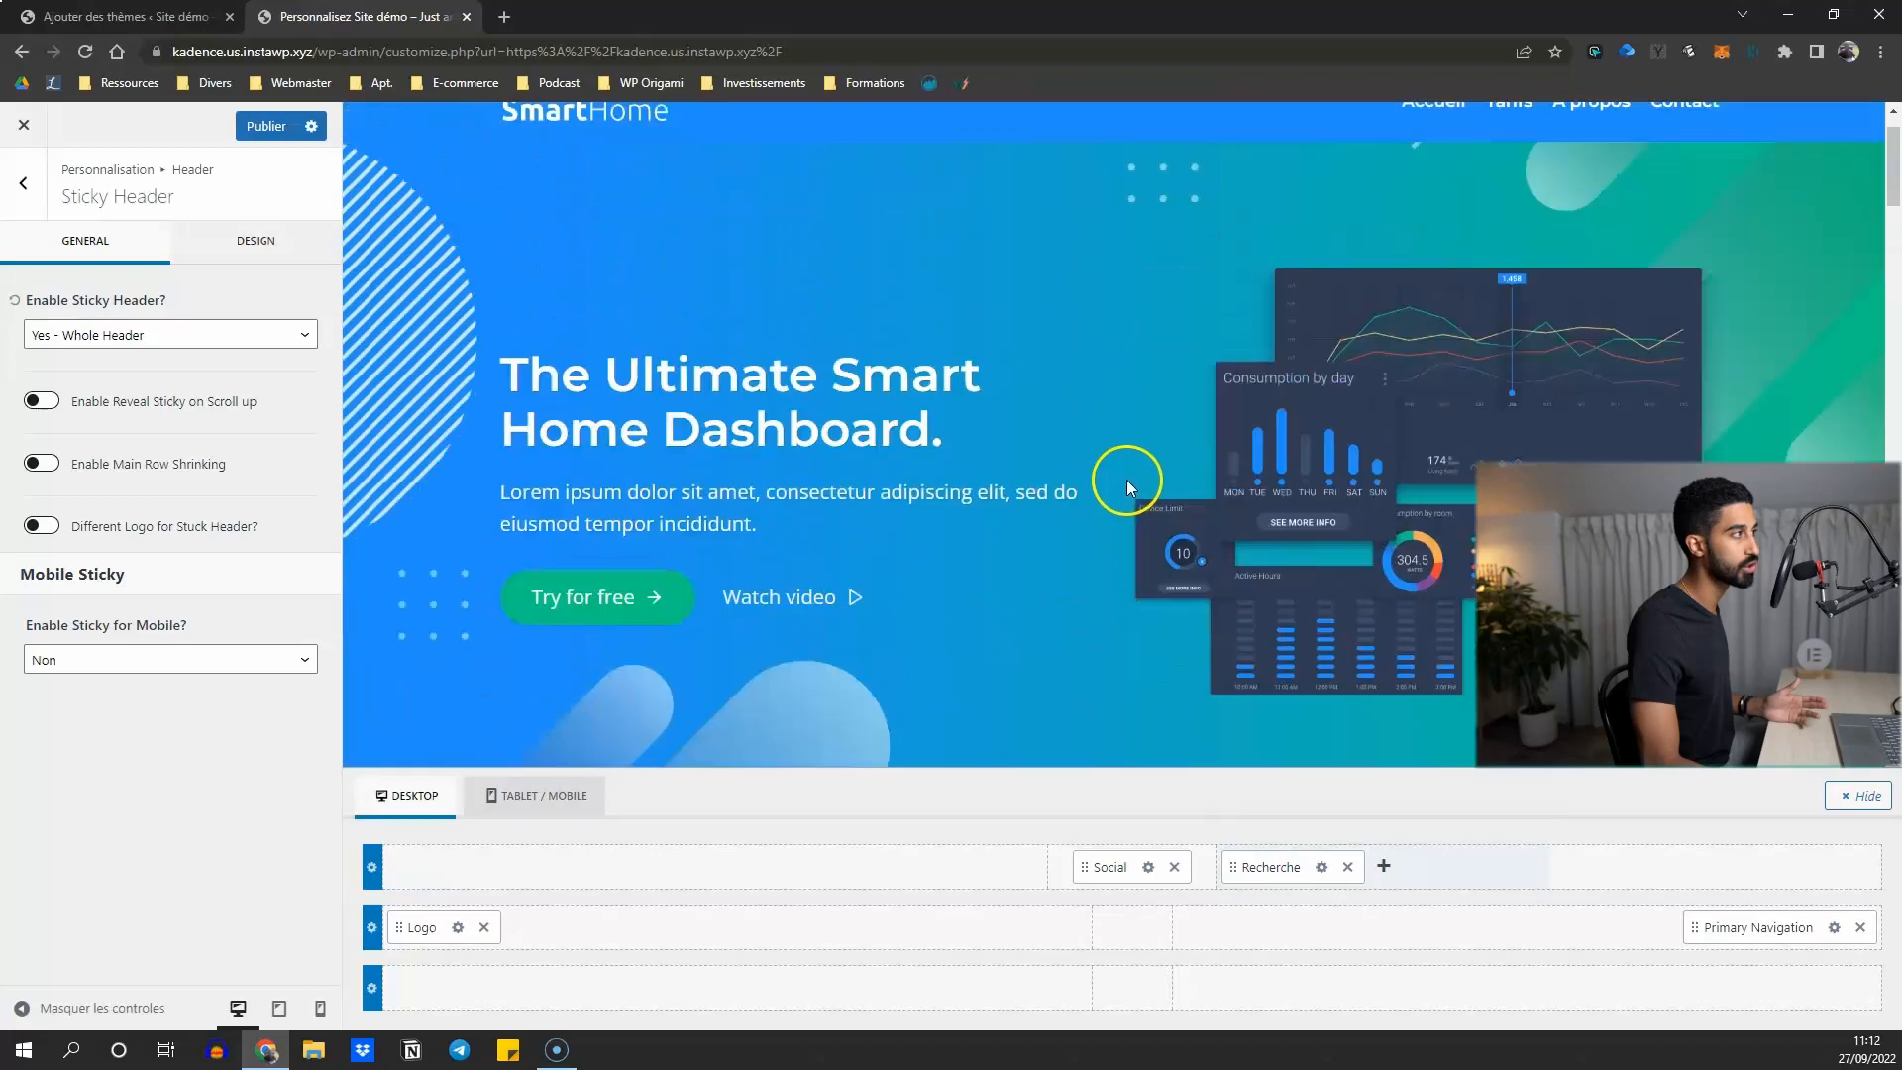
click(1383, 867)
click(1476, 835)
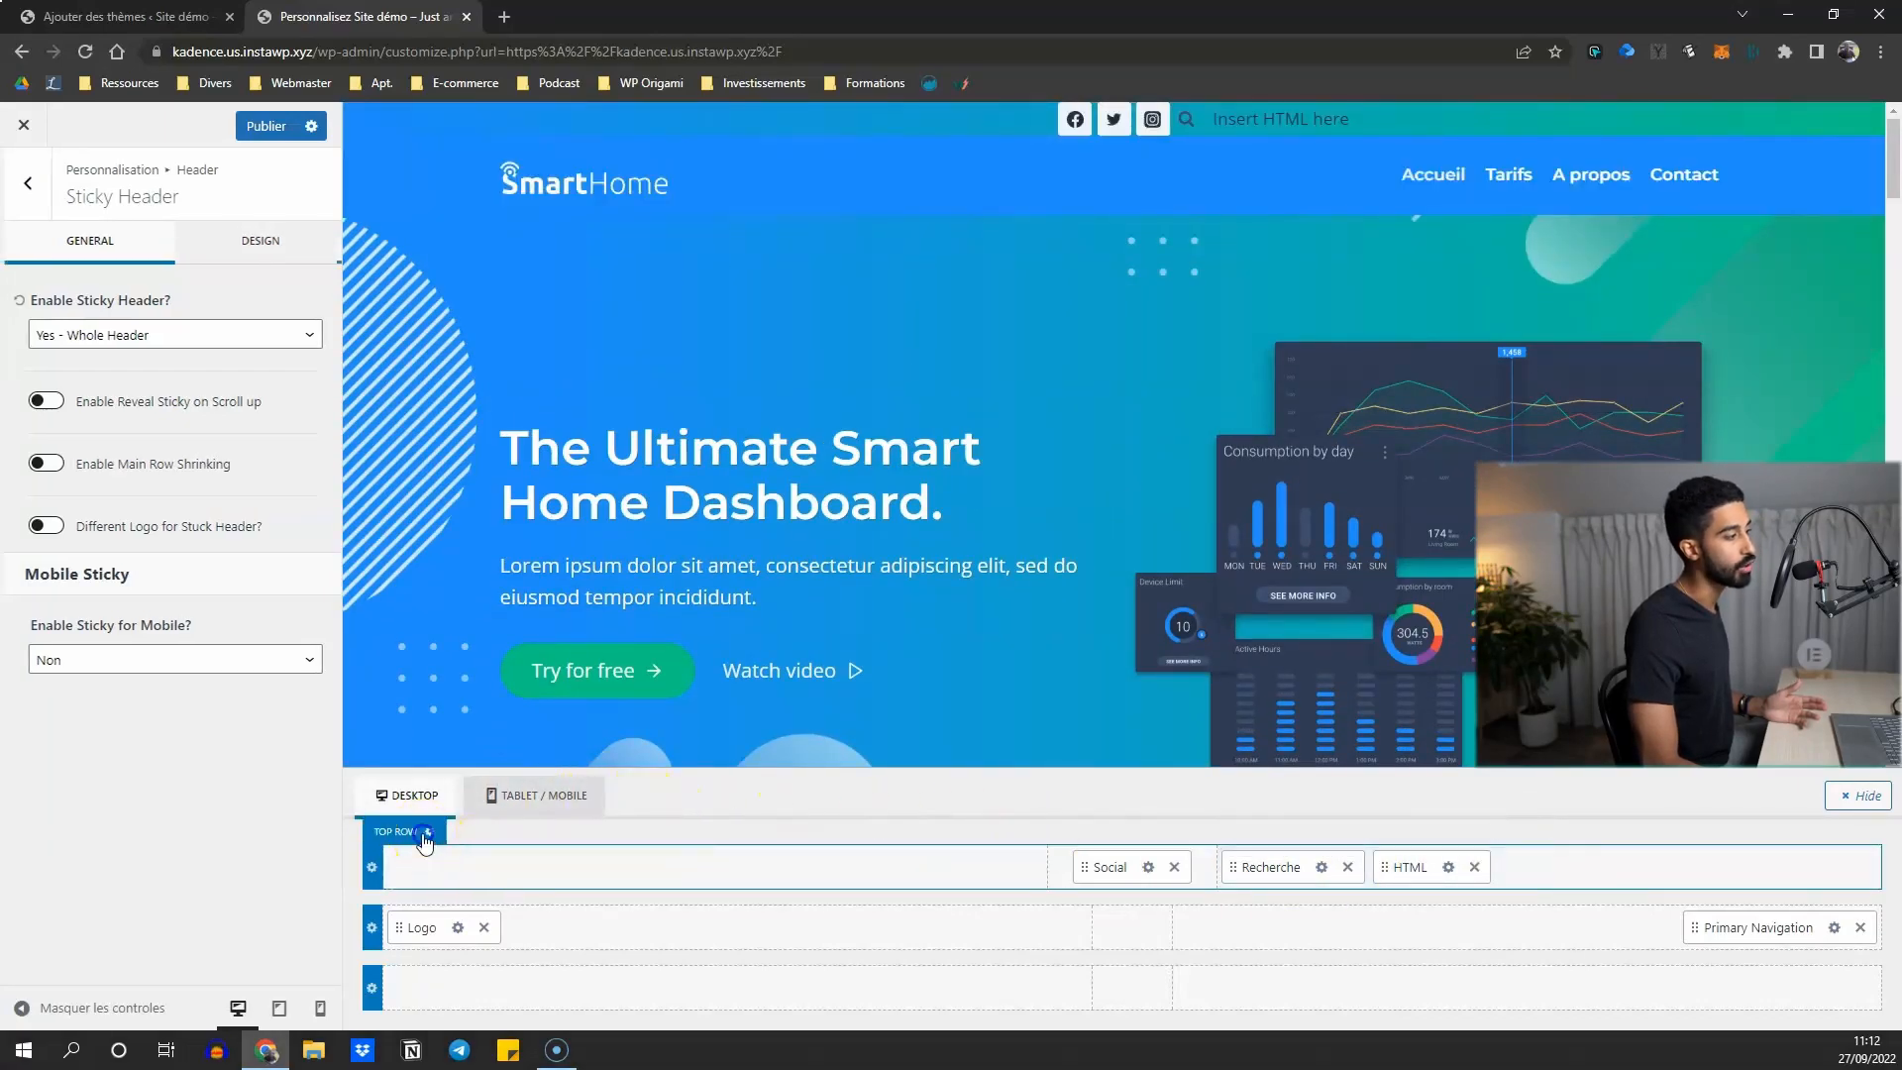
Give the header's top row a white background and check the sticky whole header in the preview.
click(426, 833)
click(264, 234)
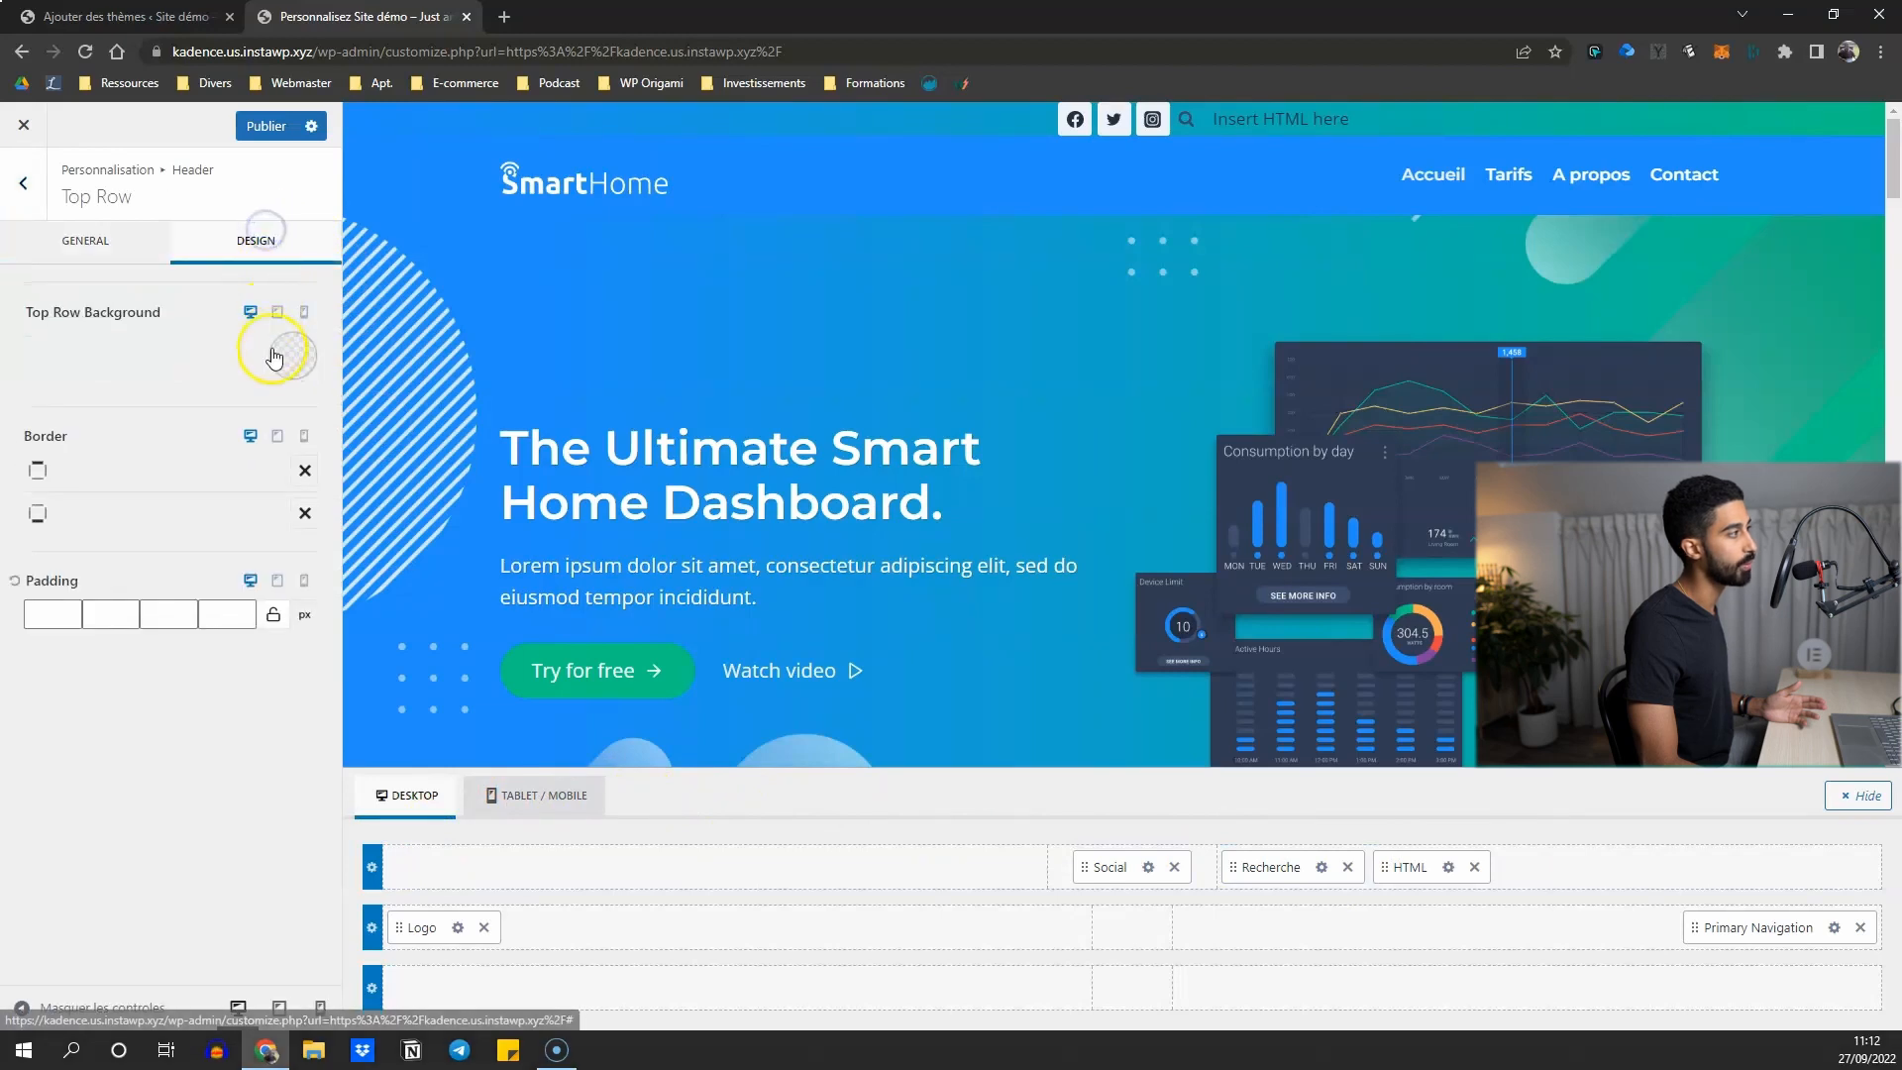
click(277, 354)
click(310, 753)
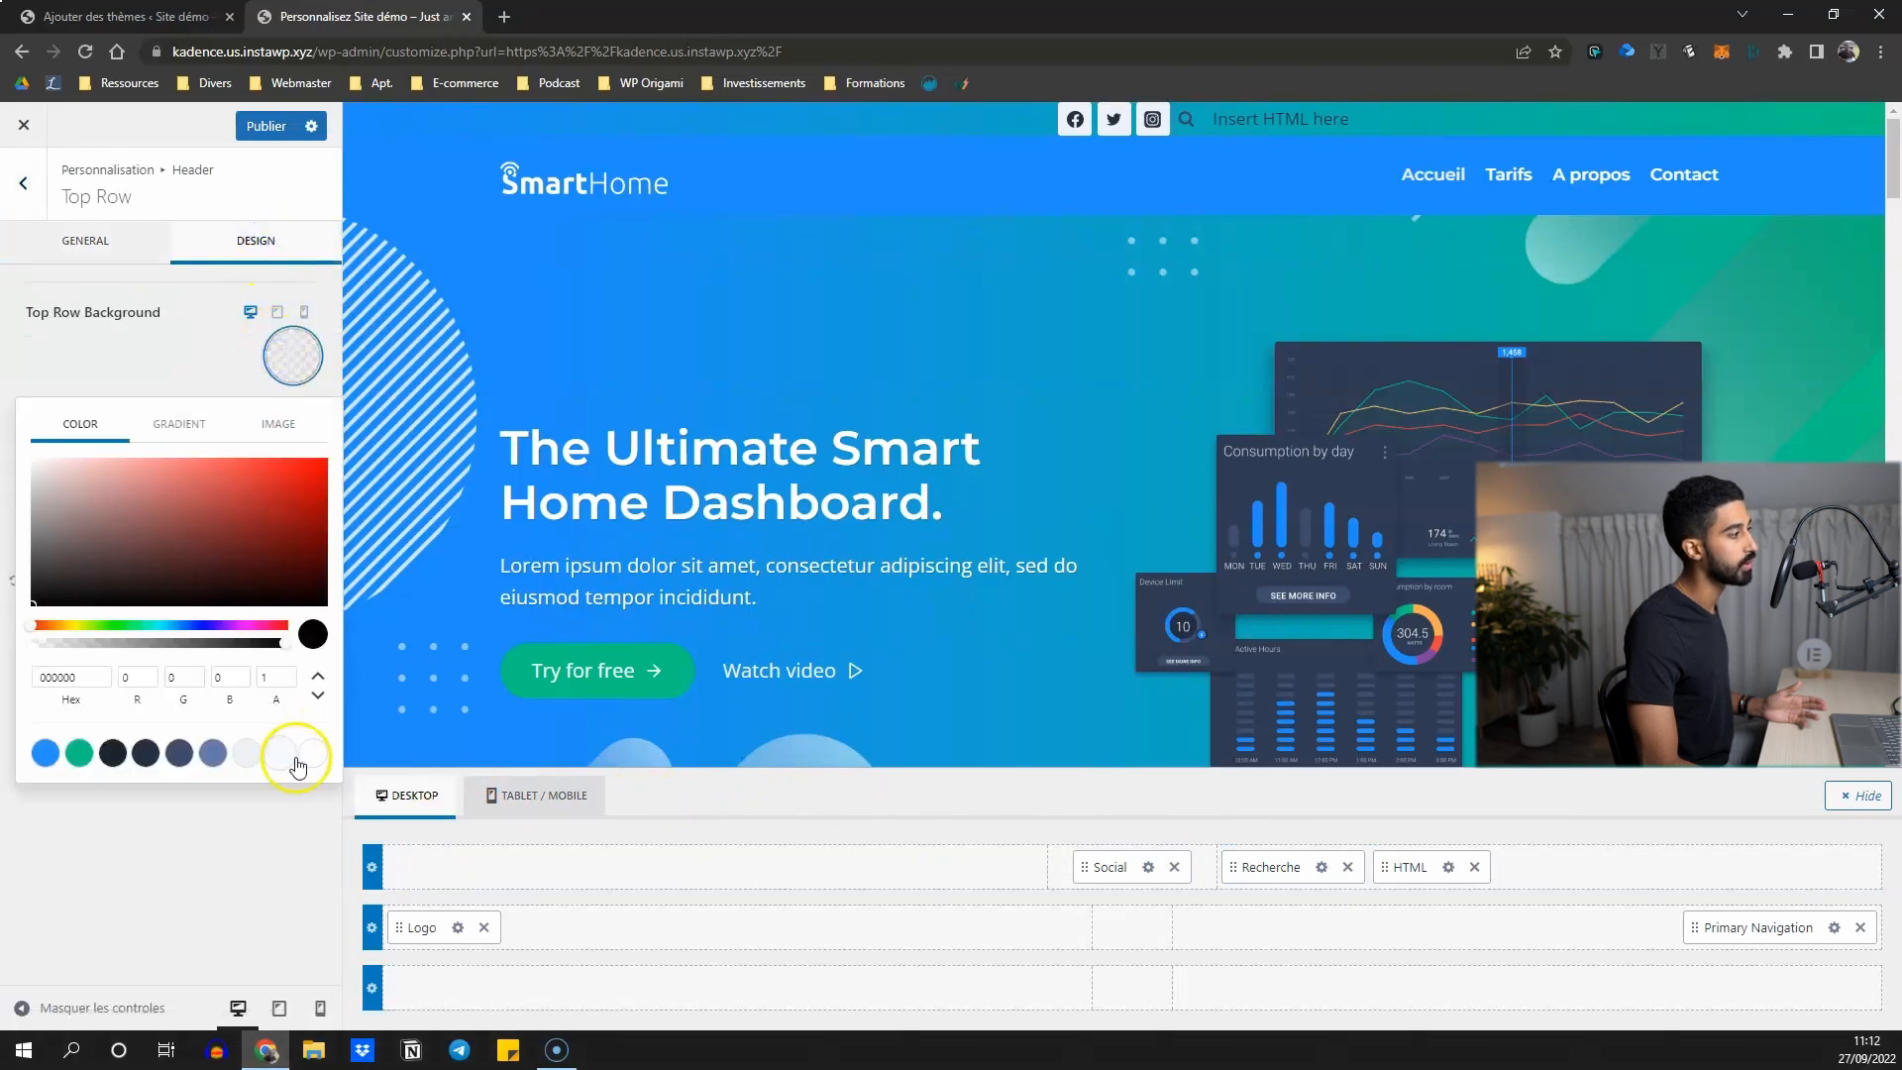
click(252, 824)
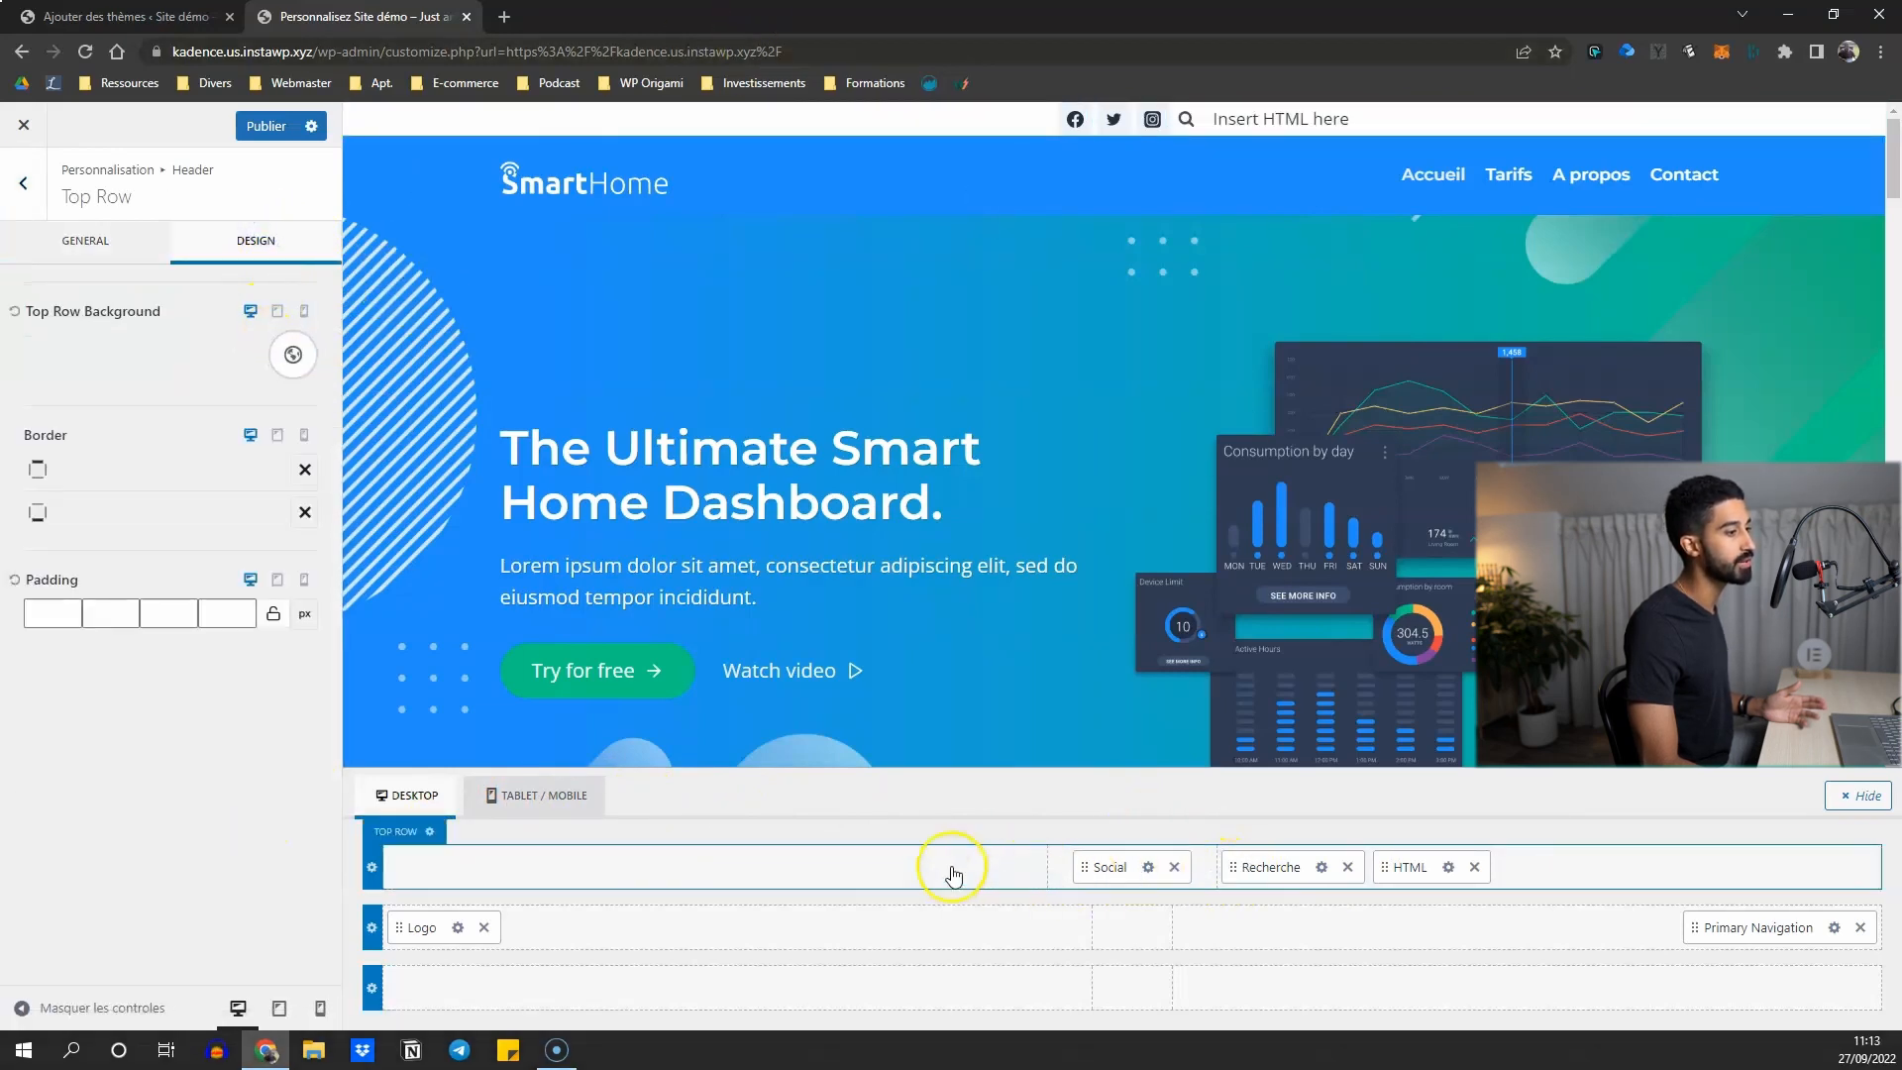
scroll(872, 446, down, 5)
scroll(862, 426, up, 5)
scroll(867, 446, down, 3)
scroll(871, 455, up, 3)
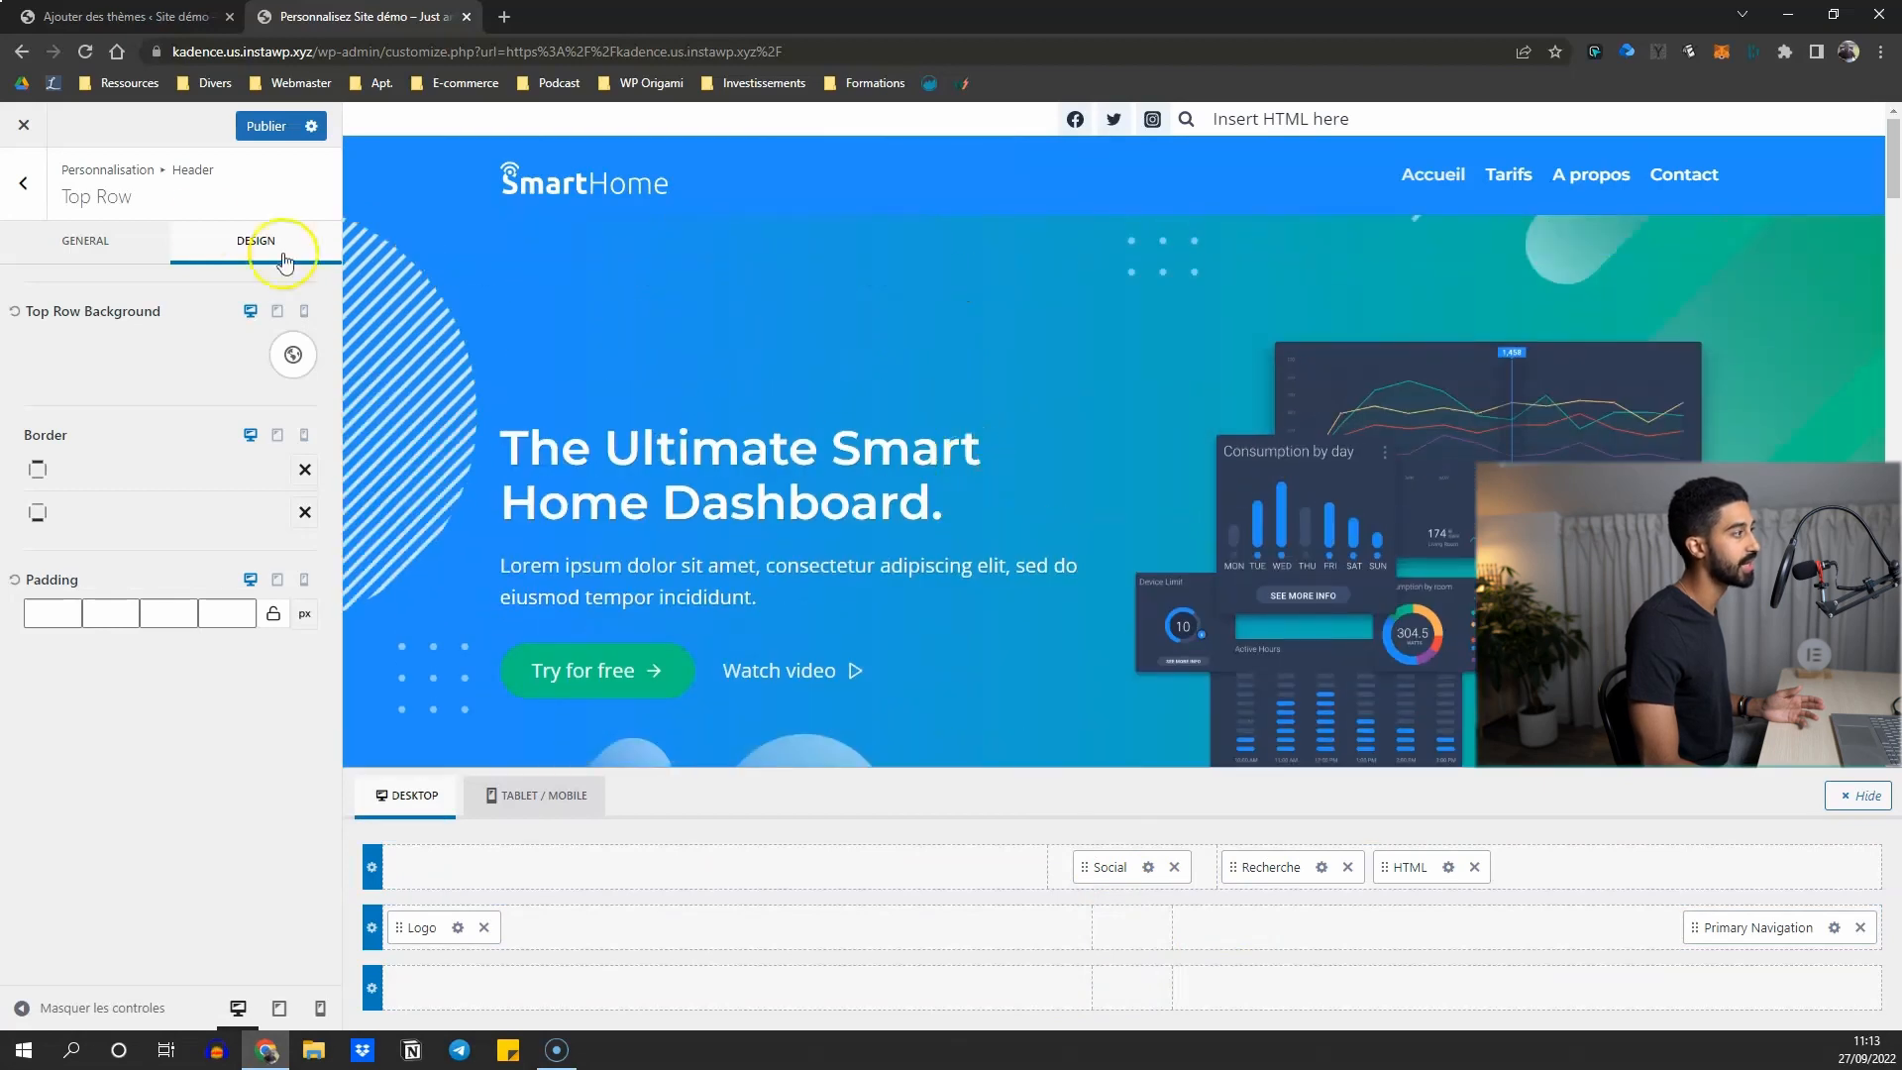
Set the desktop sticky header to "Yes - Only Main Row" and check its behaviour in the page preview.
click(128, 629)
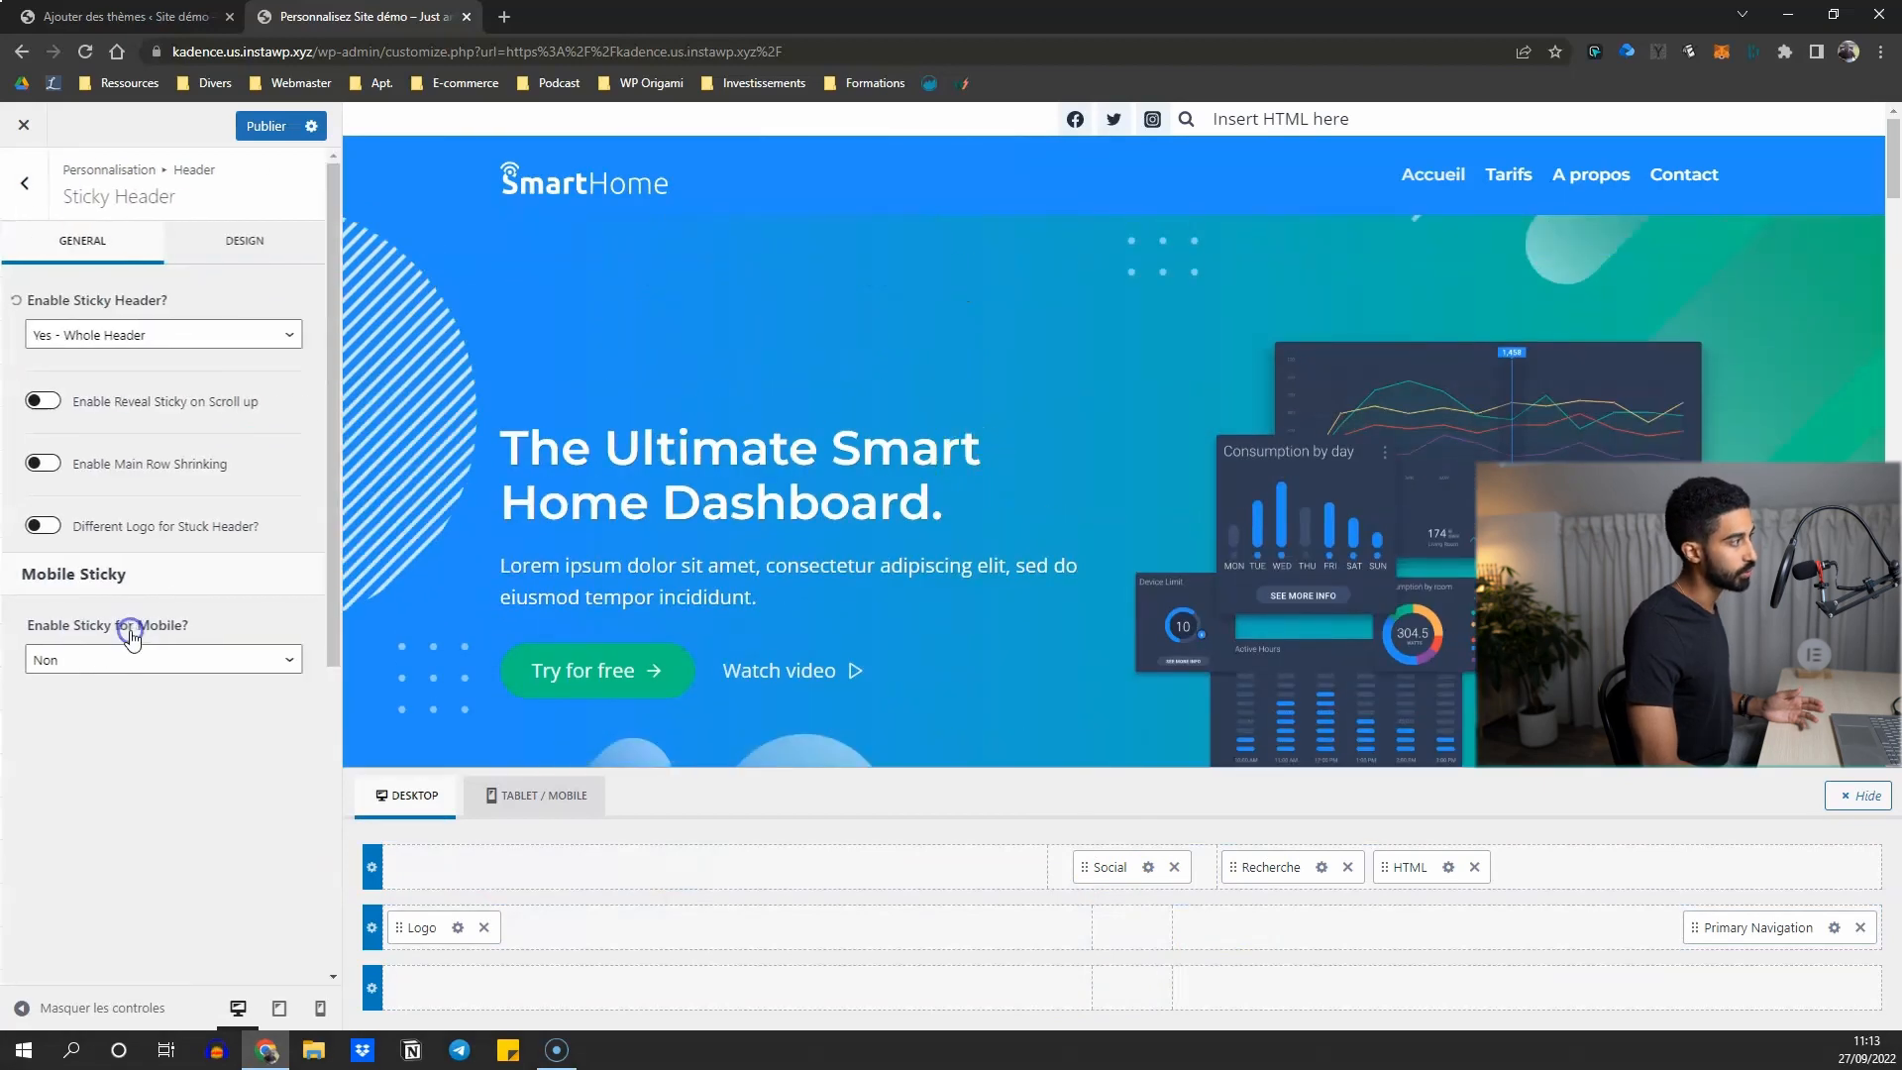
click(117, 337)
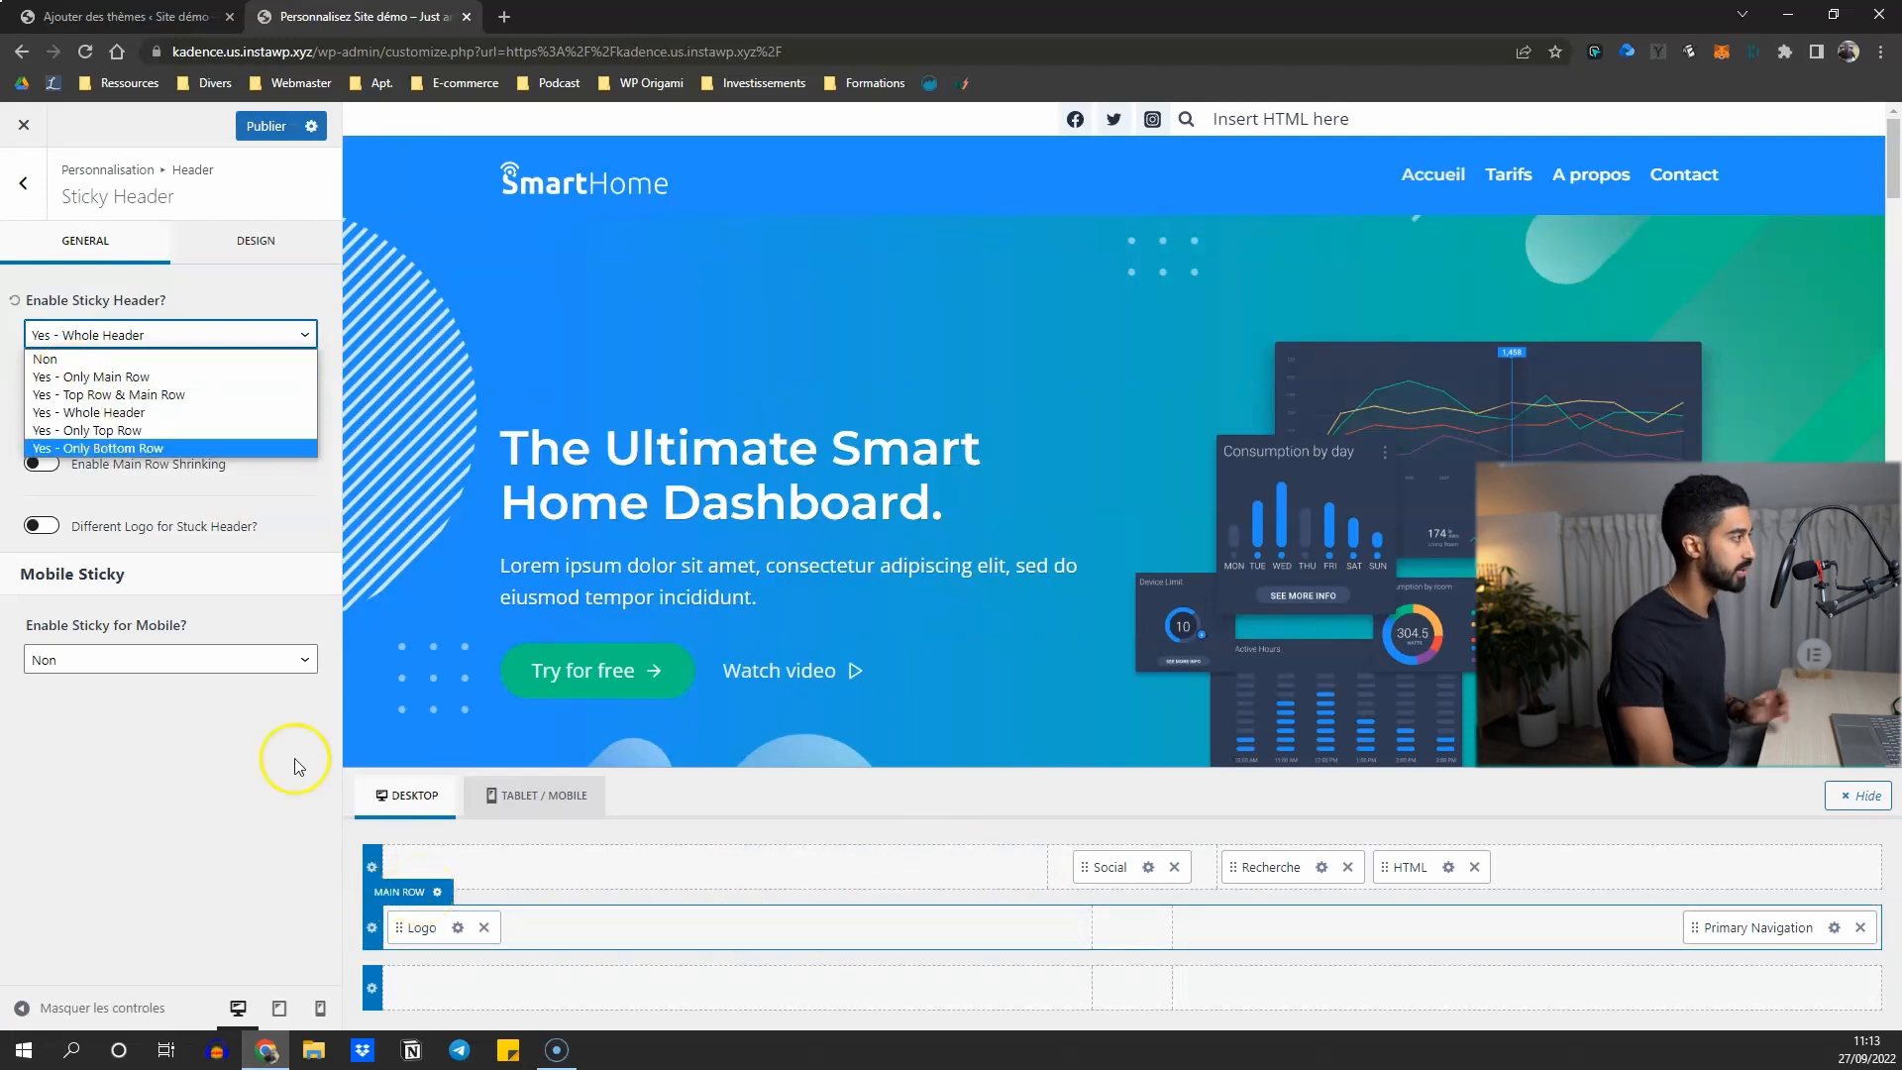
click(95, 376)
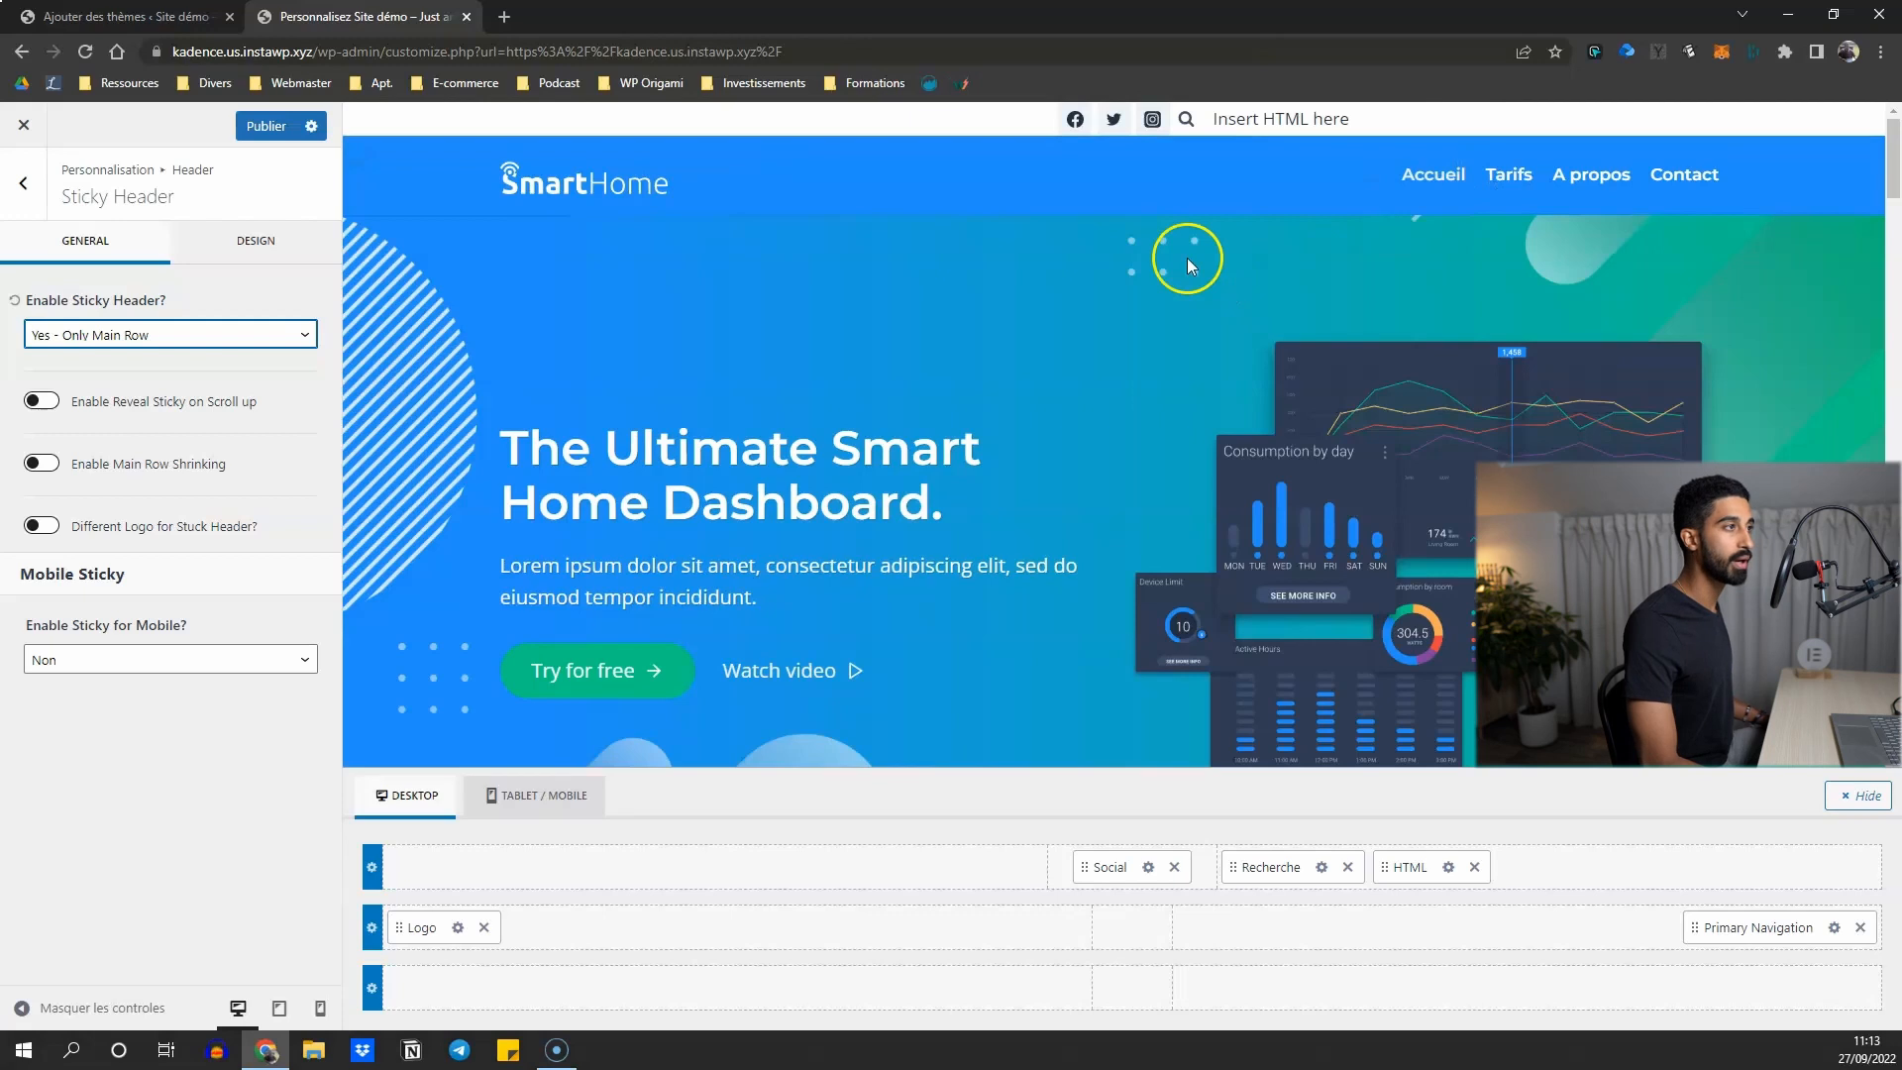
scroll(1061, 318, down, 6)
scroll(947, 300, down, 6)
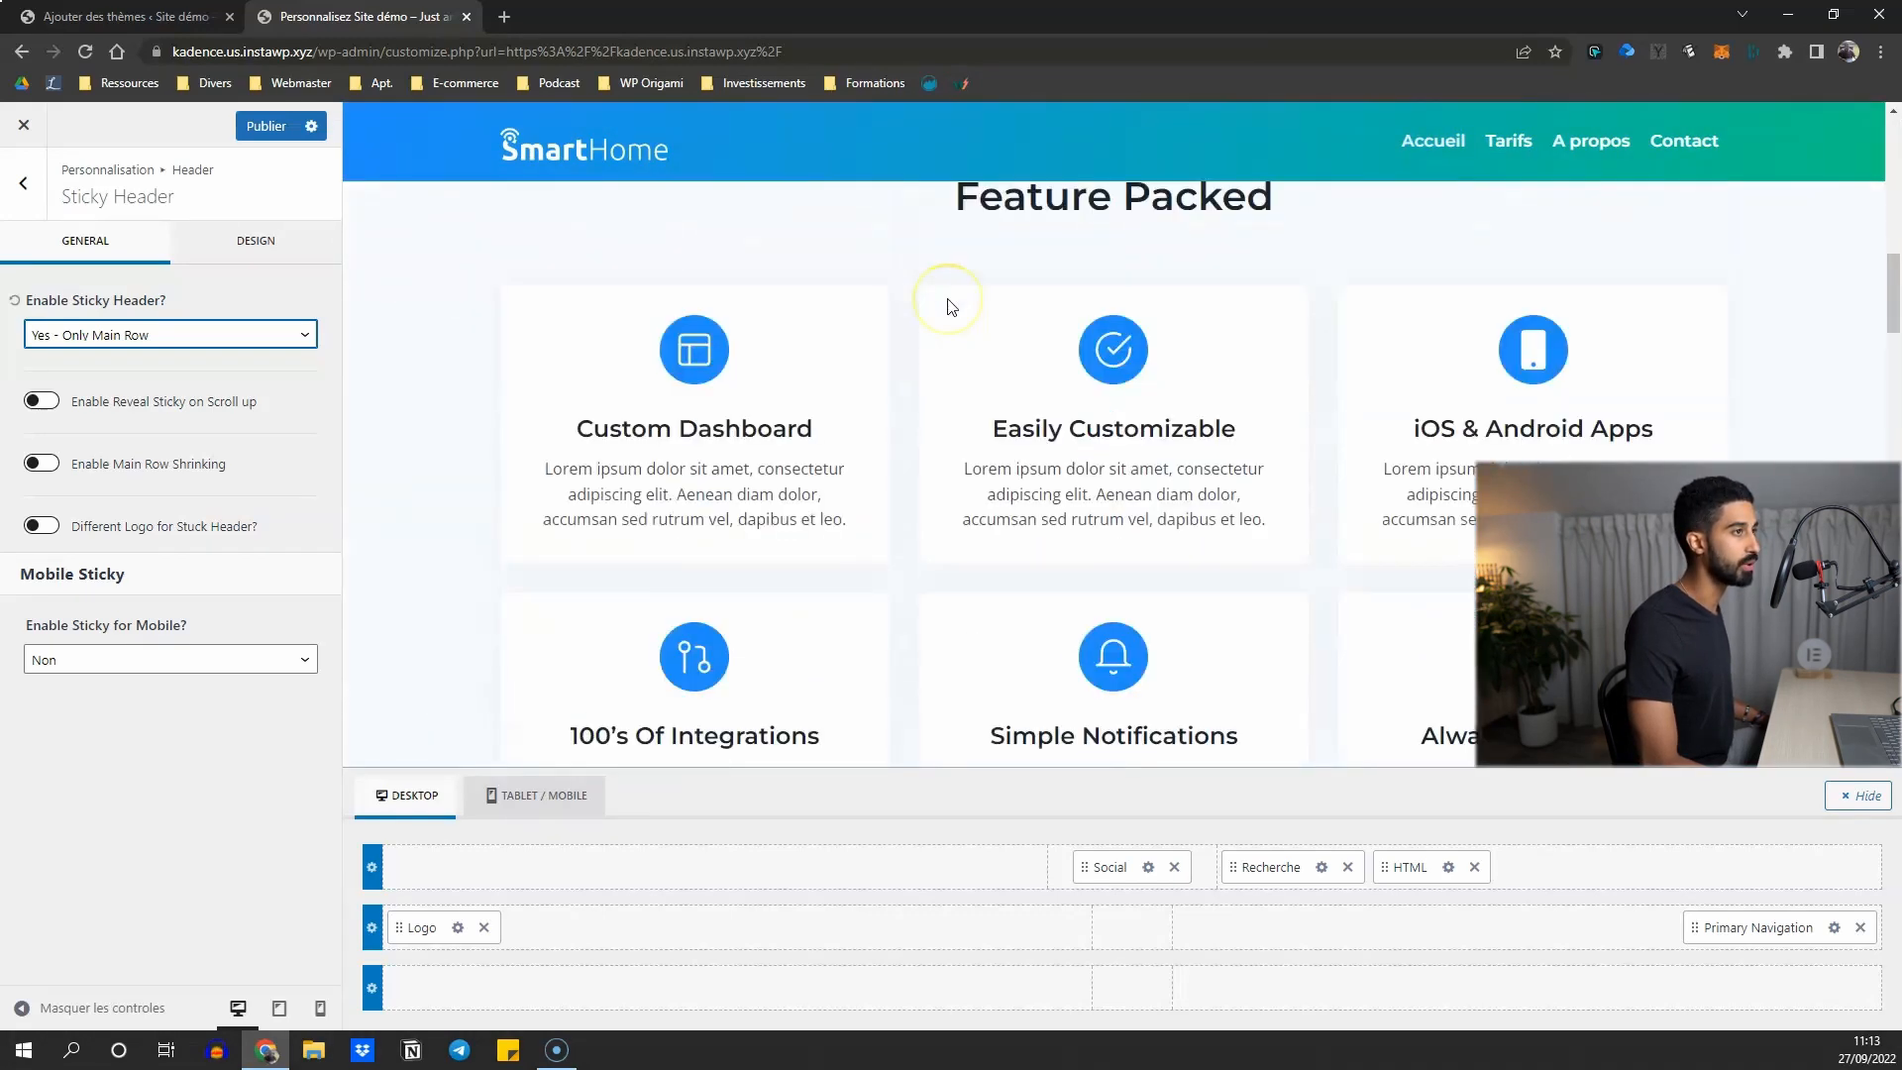
scroll(945, 299, up, 12)
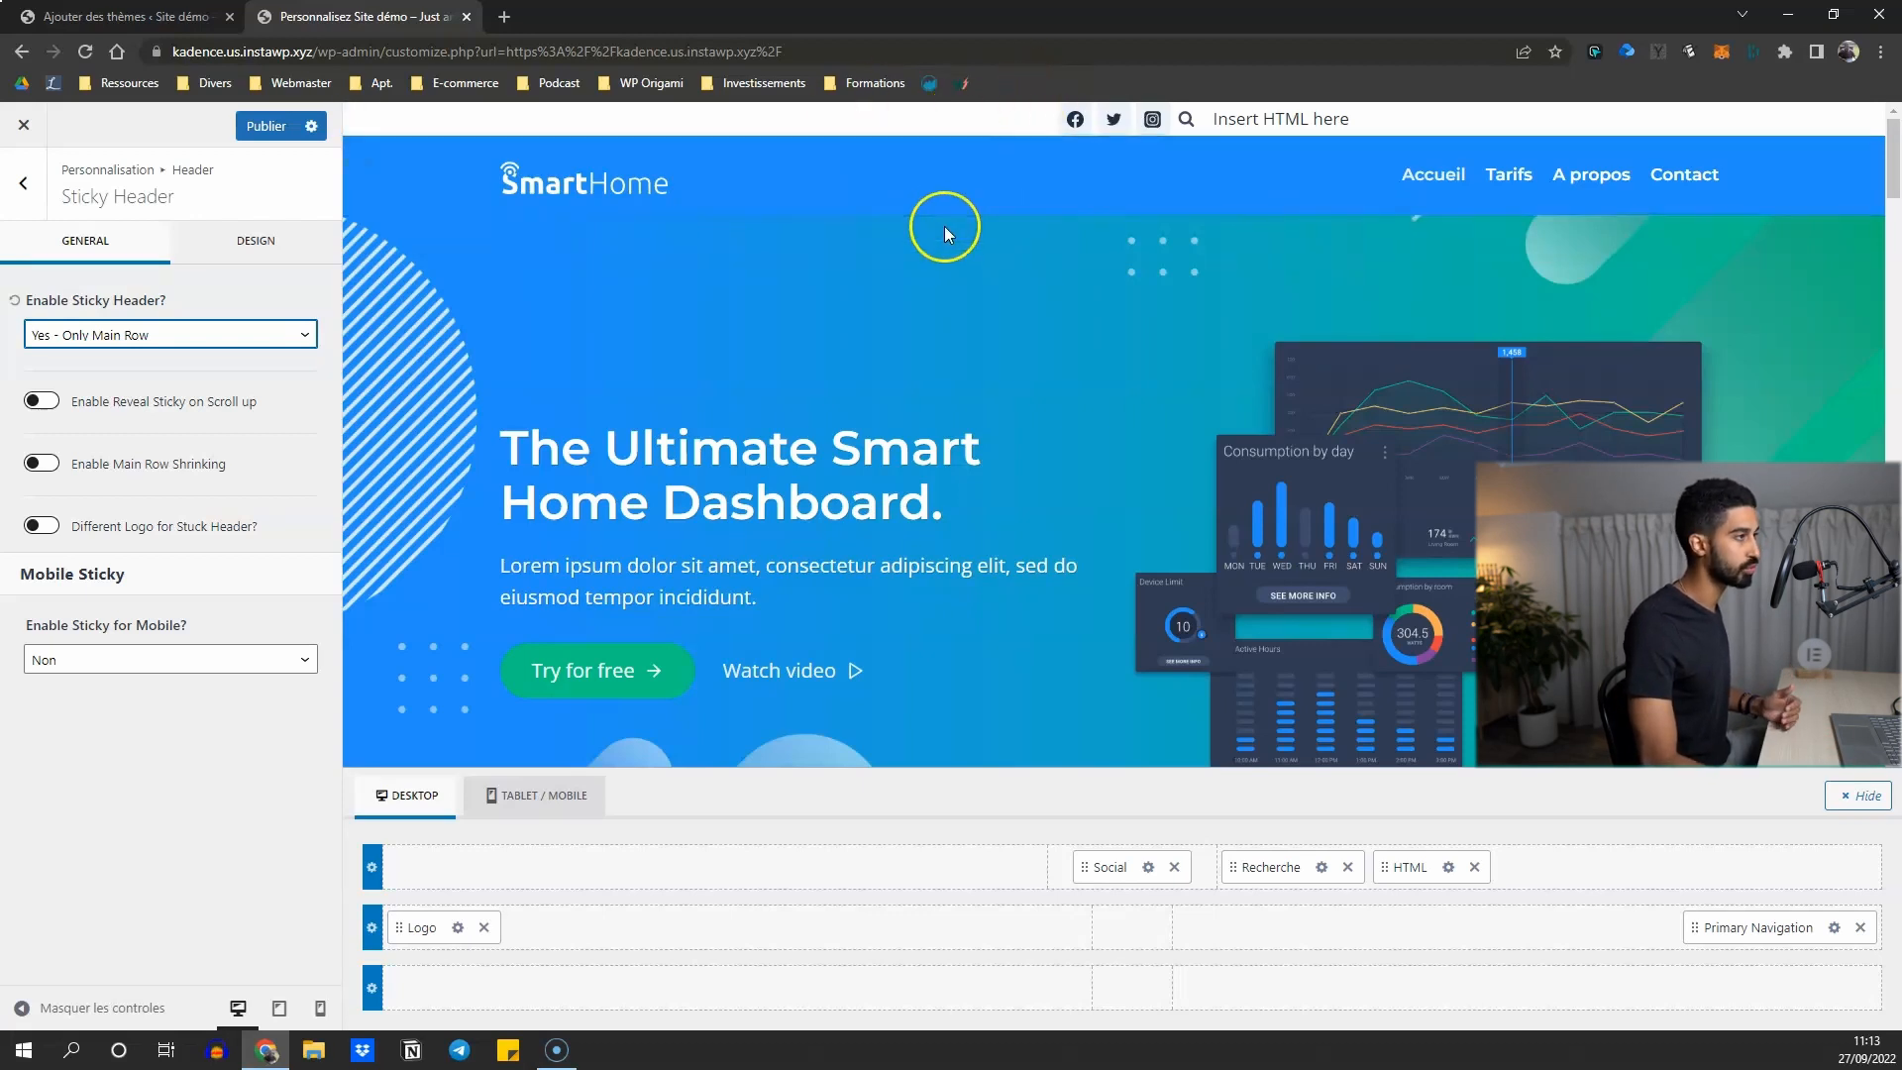
scroll(911, 241, down, 10)
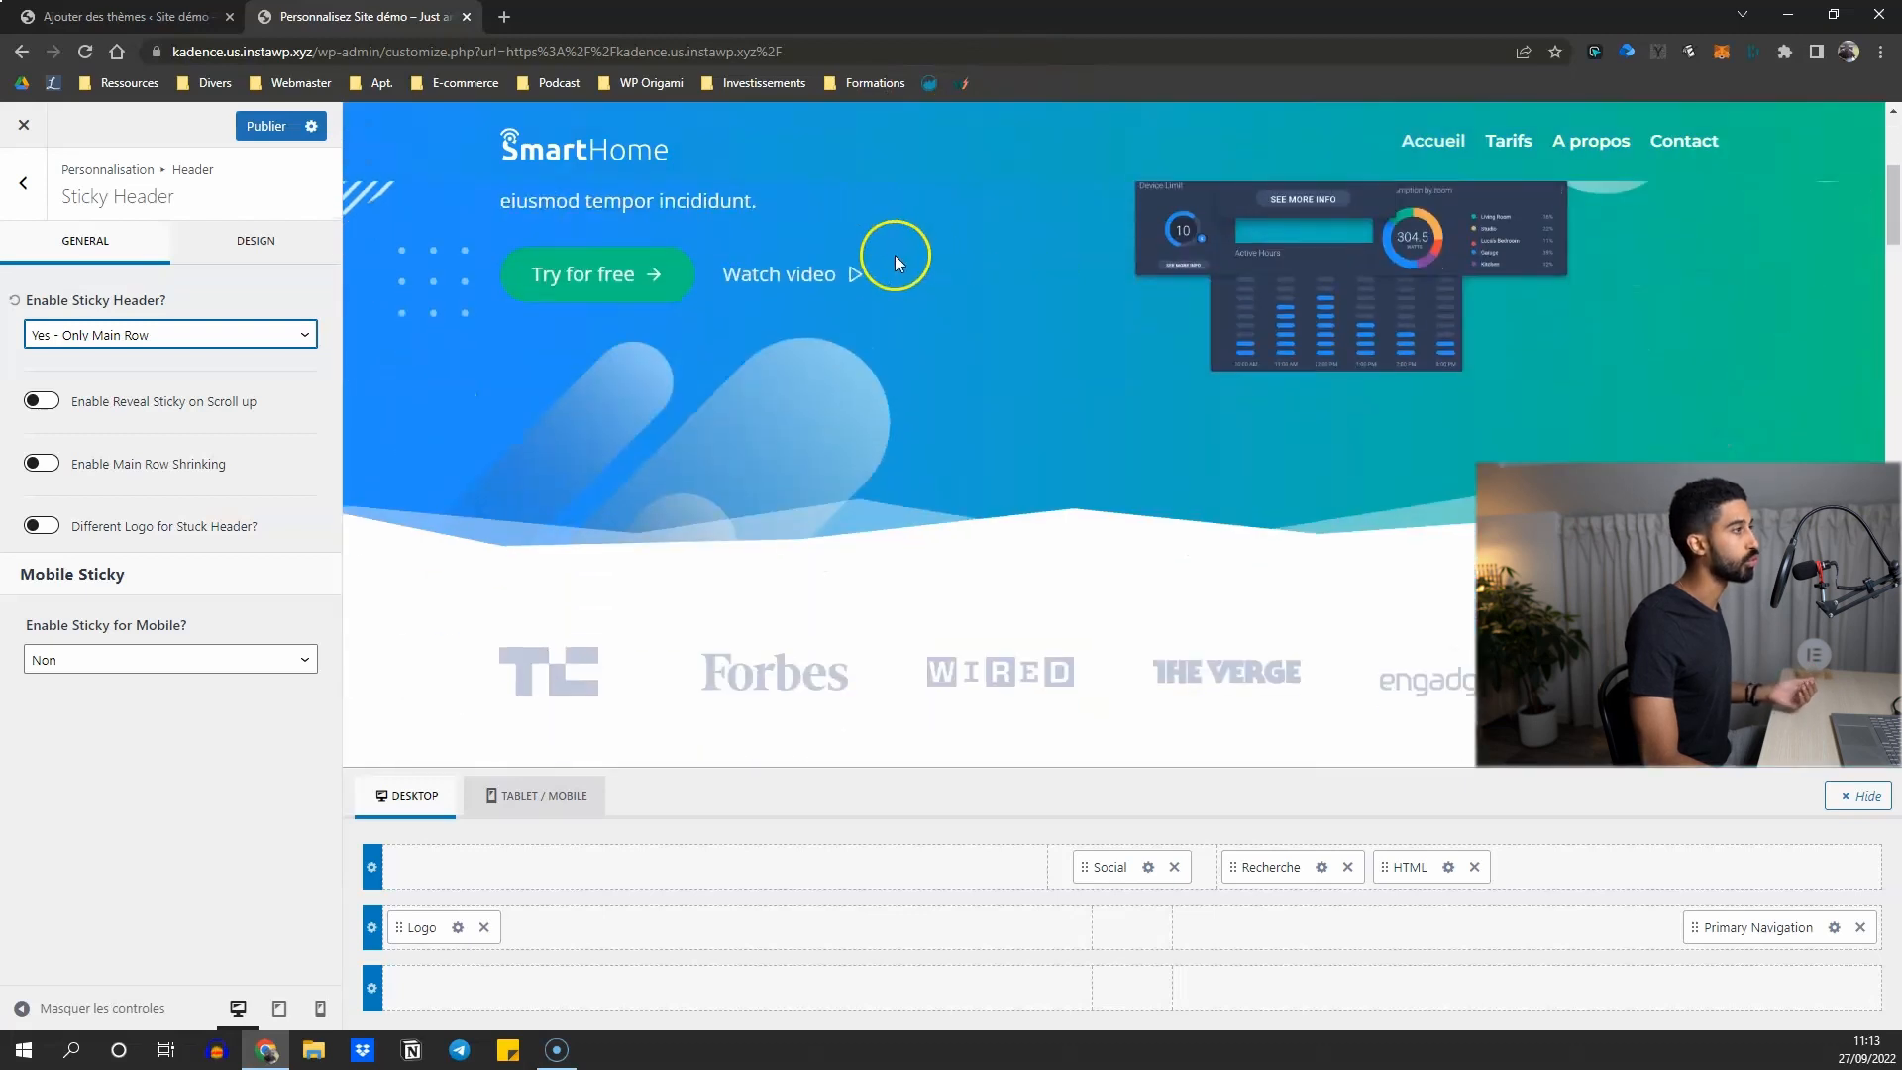
scroll(901, 273, up, 10)
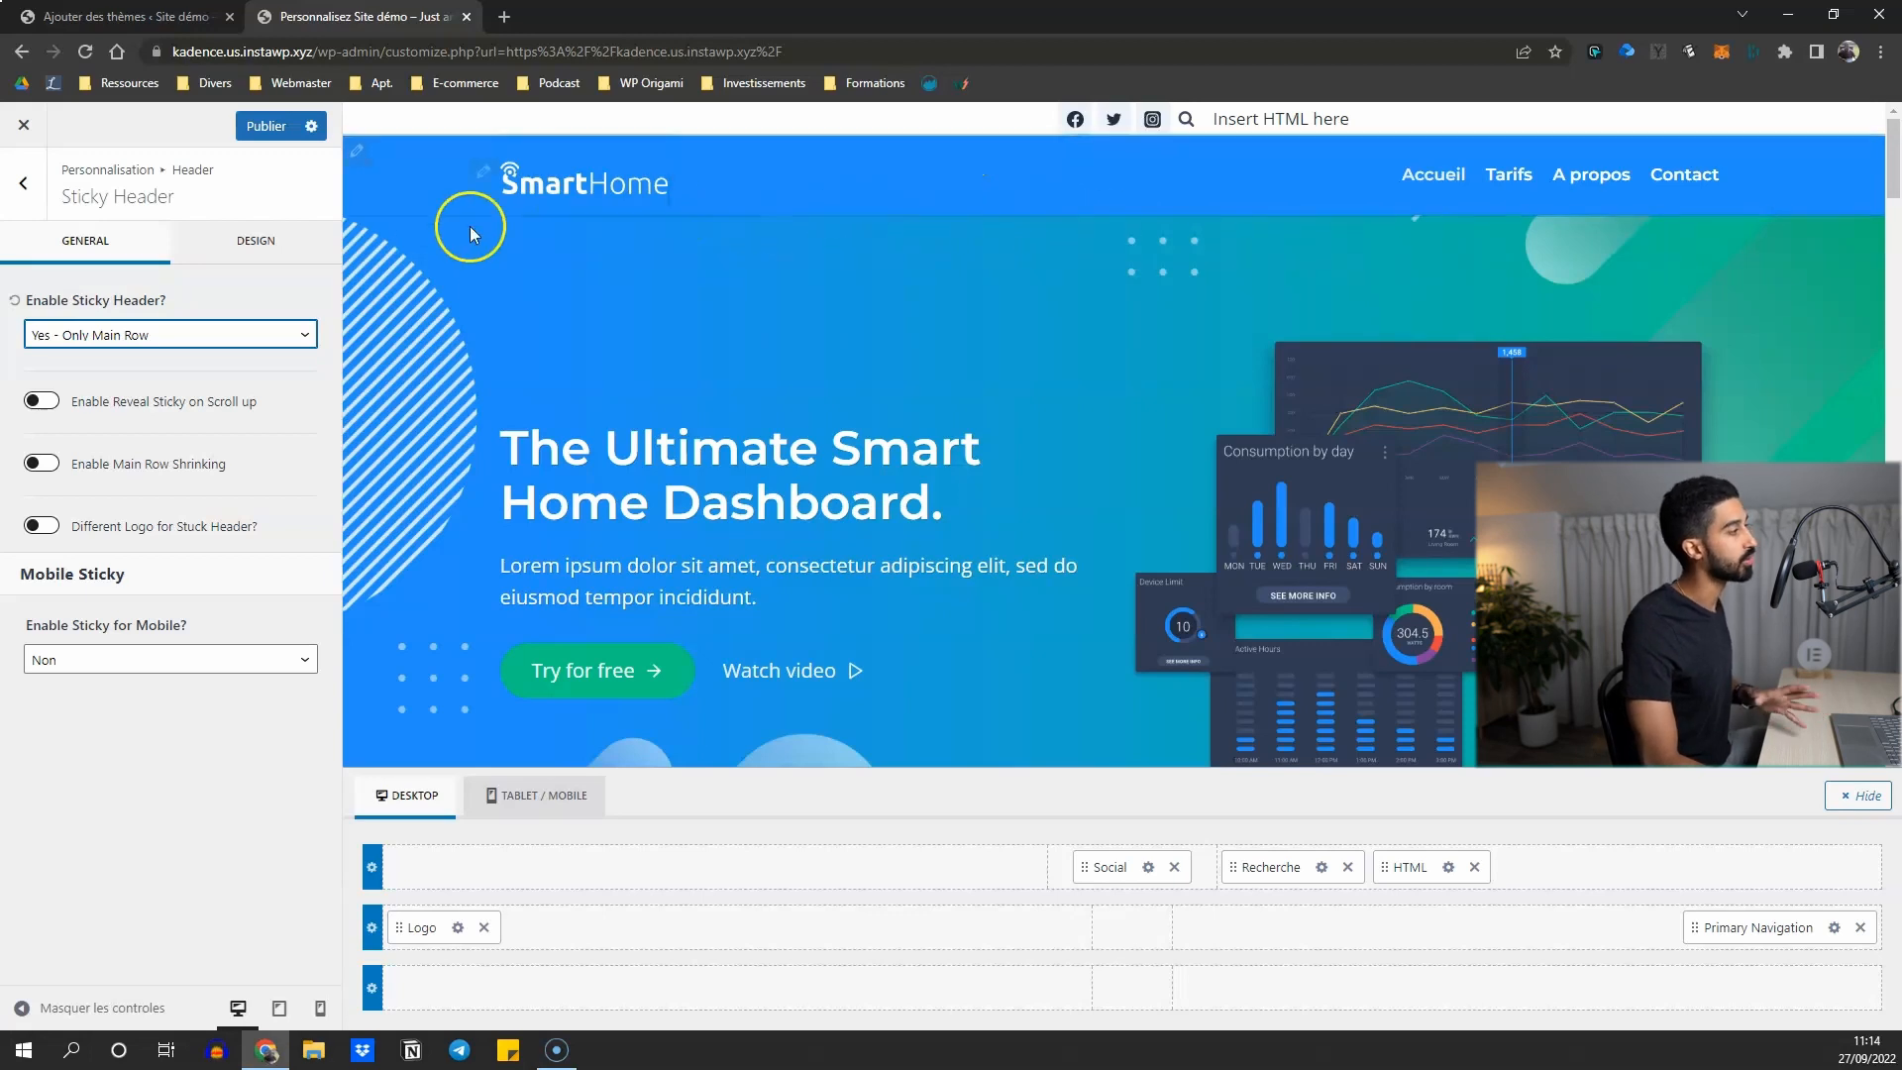
Set the desktop sticky header to "Yes - Only Top Row".
click(120, 346)
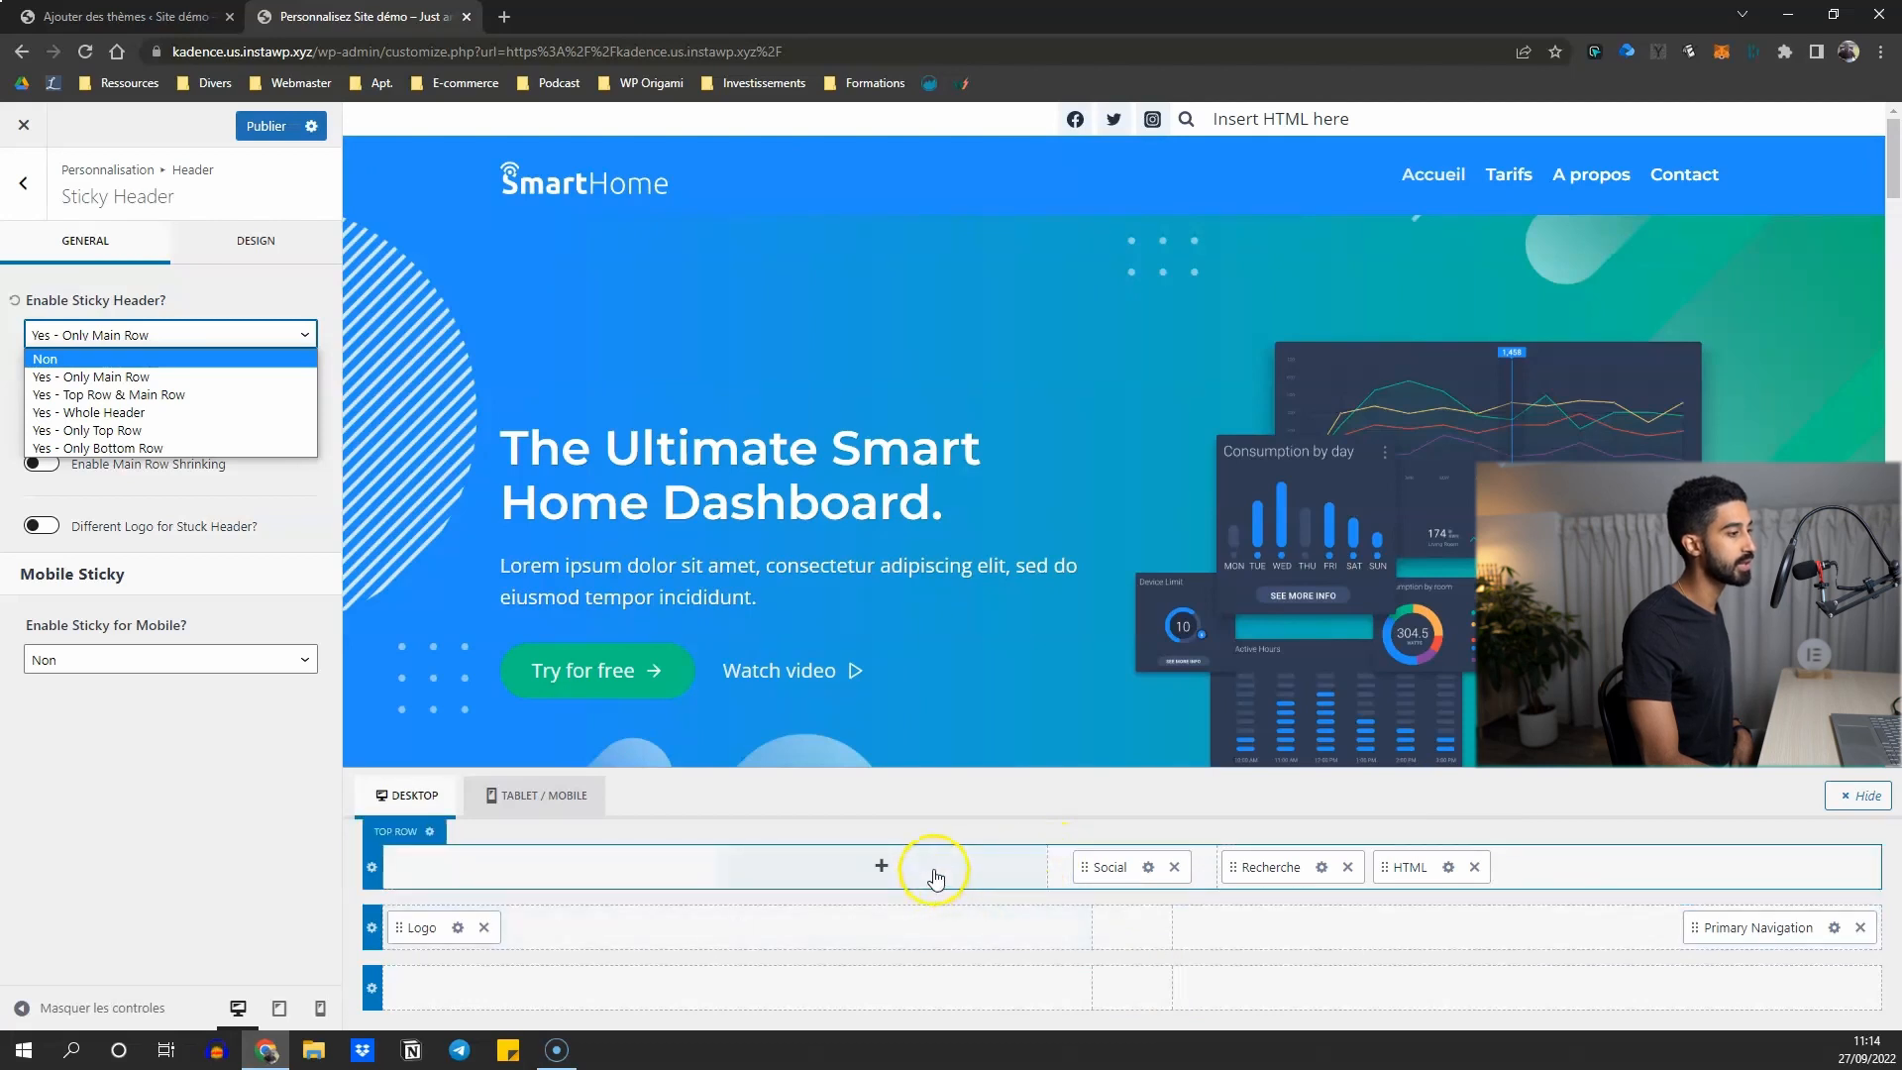
click(82, 438)
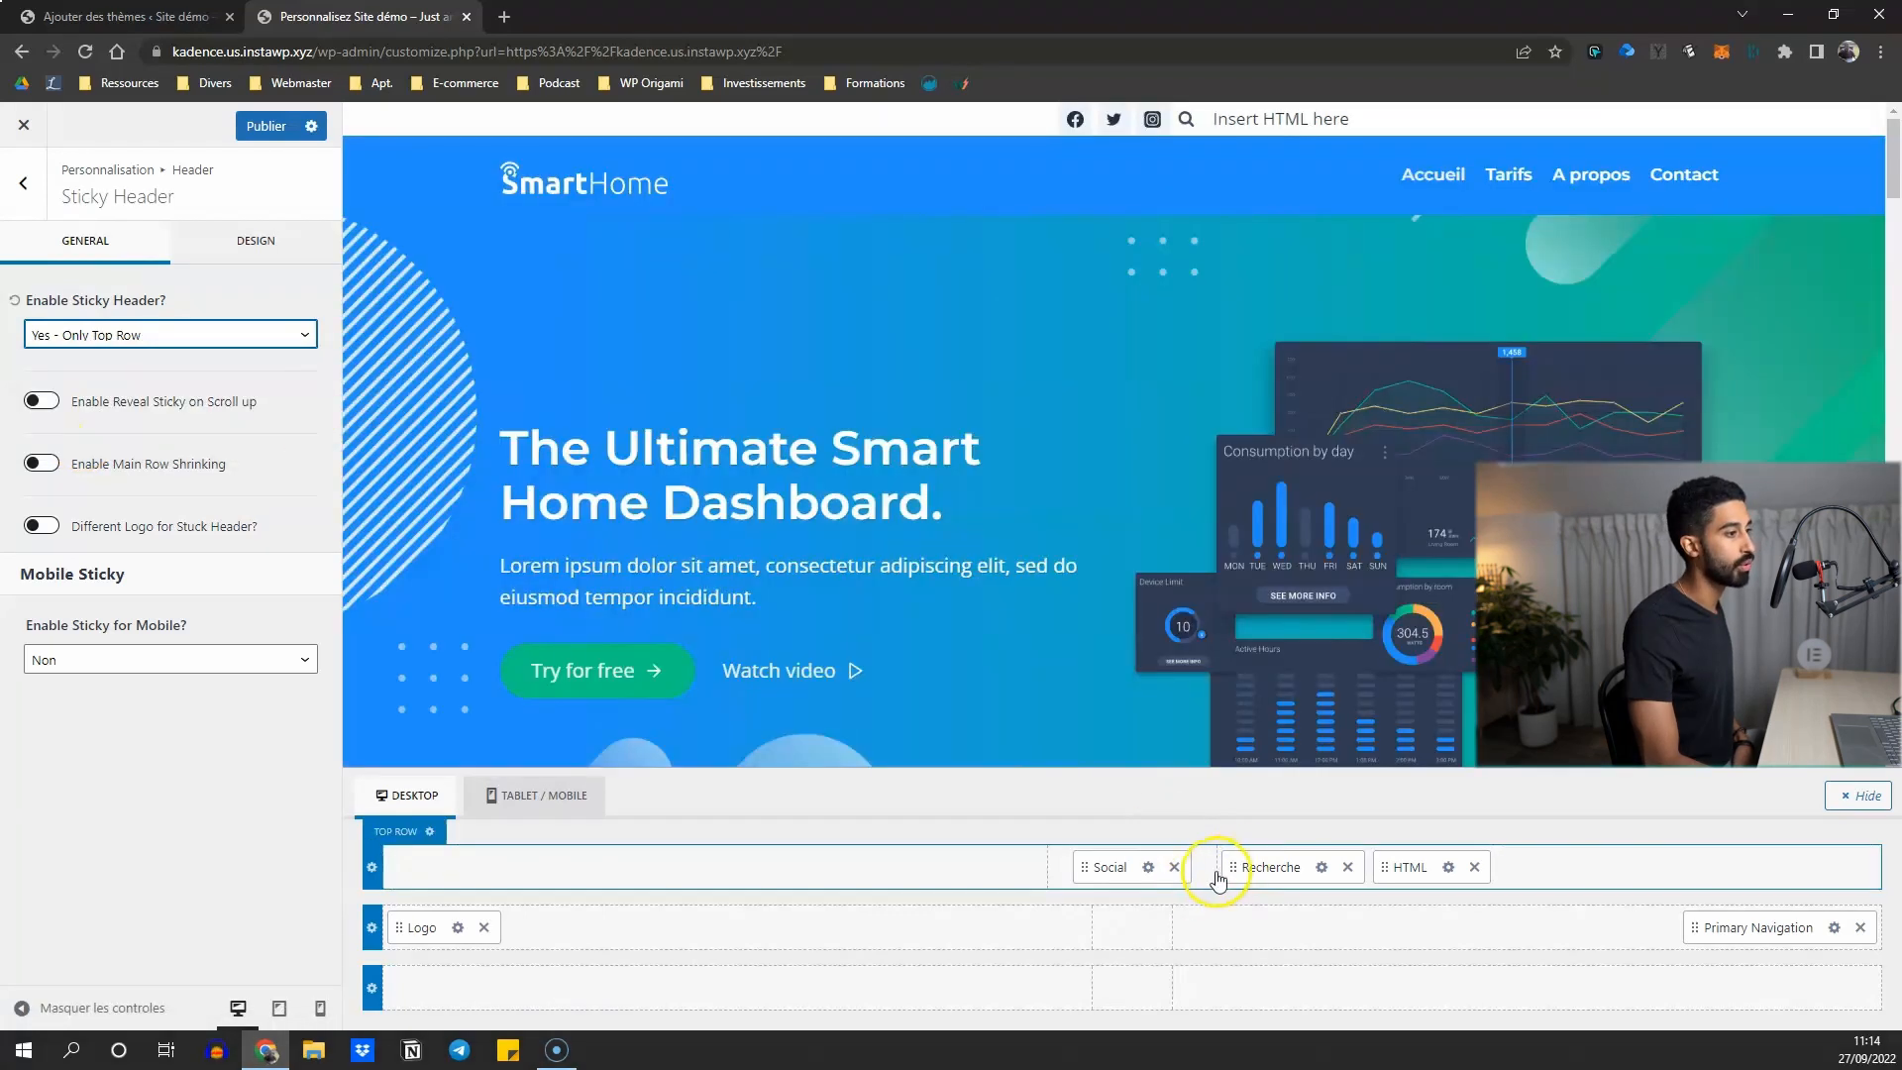
Remove the Social and Recherche elements from the header's top row and move the HTML element to its centre.
click(1175, 866)
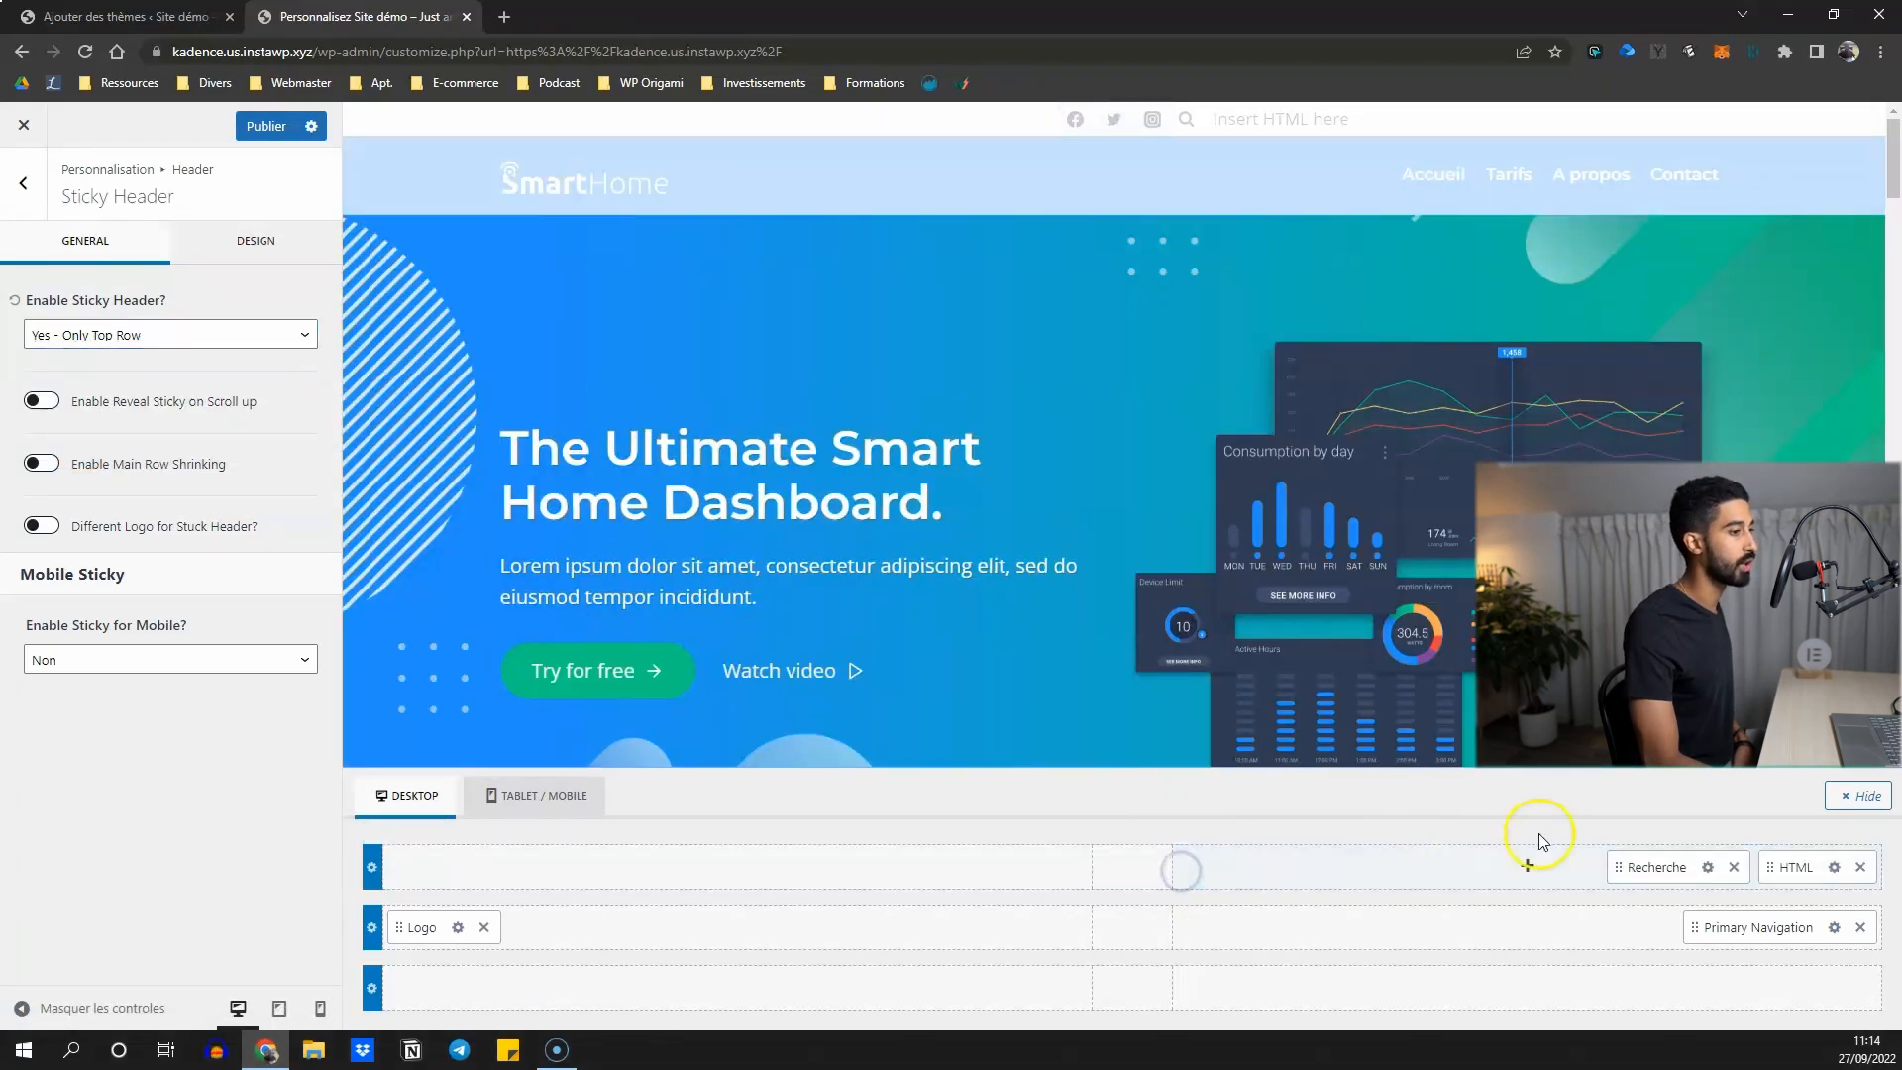
click(1733, 867)
drag(1791, 867, 1101, 859)
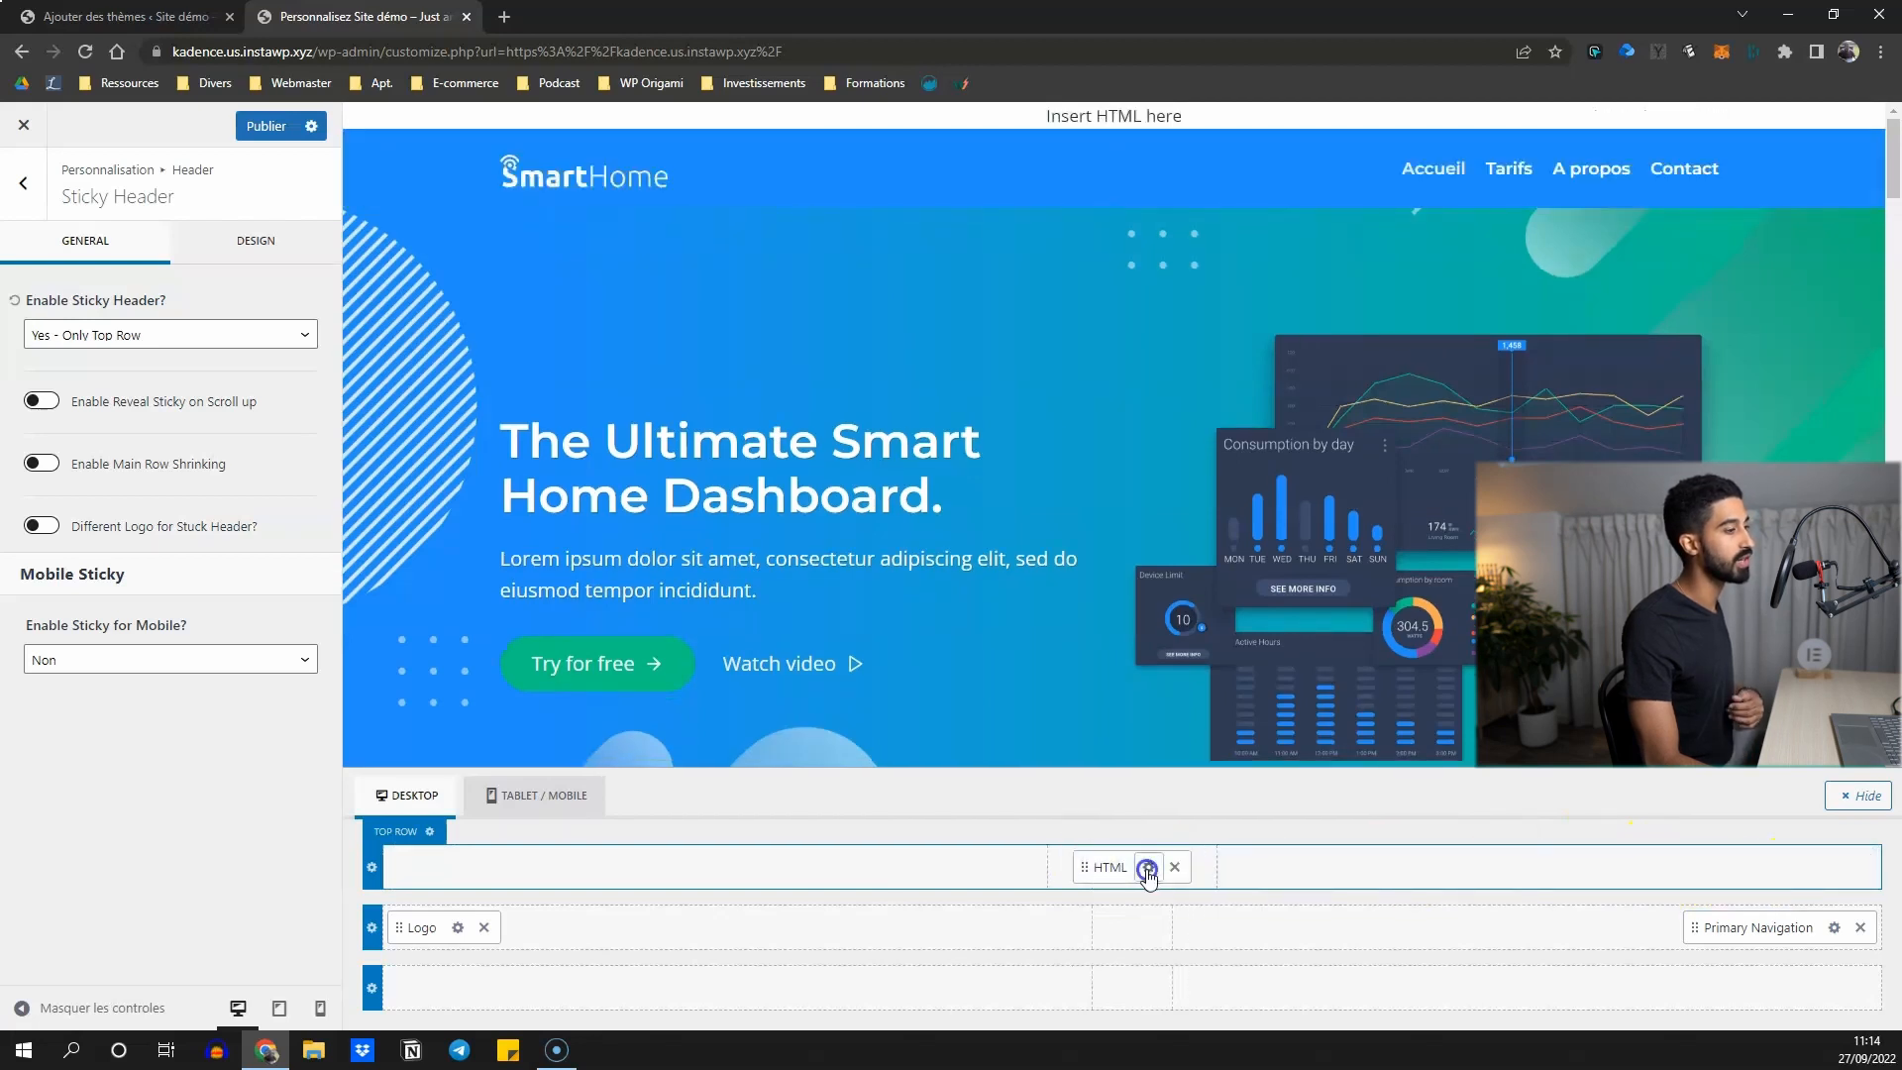
Replace the HTML element's text with "Profitez de notre réduction sur X, Y ou Z !" and return to the Sticky Header settings.
click(1148, 869)
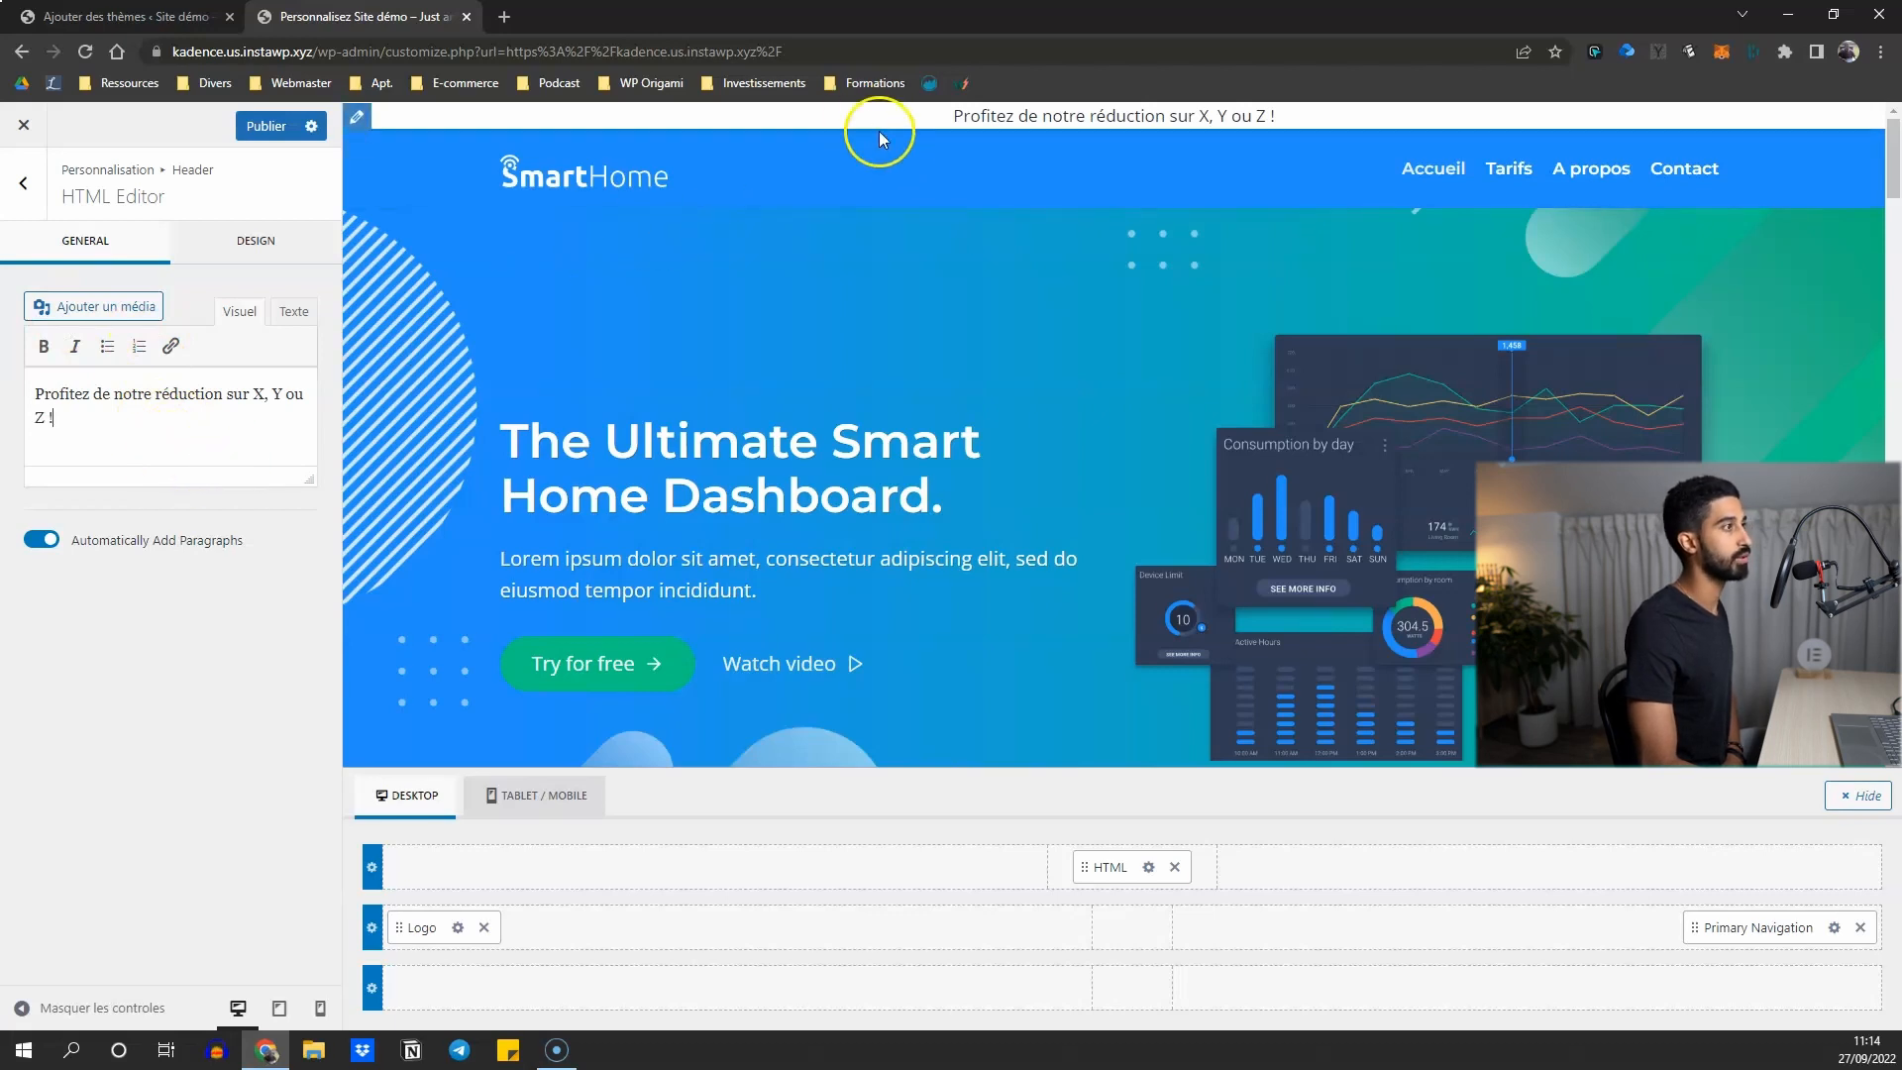
click(28, 182)
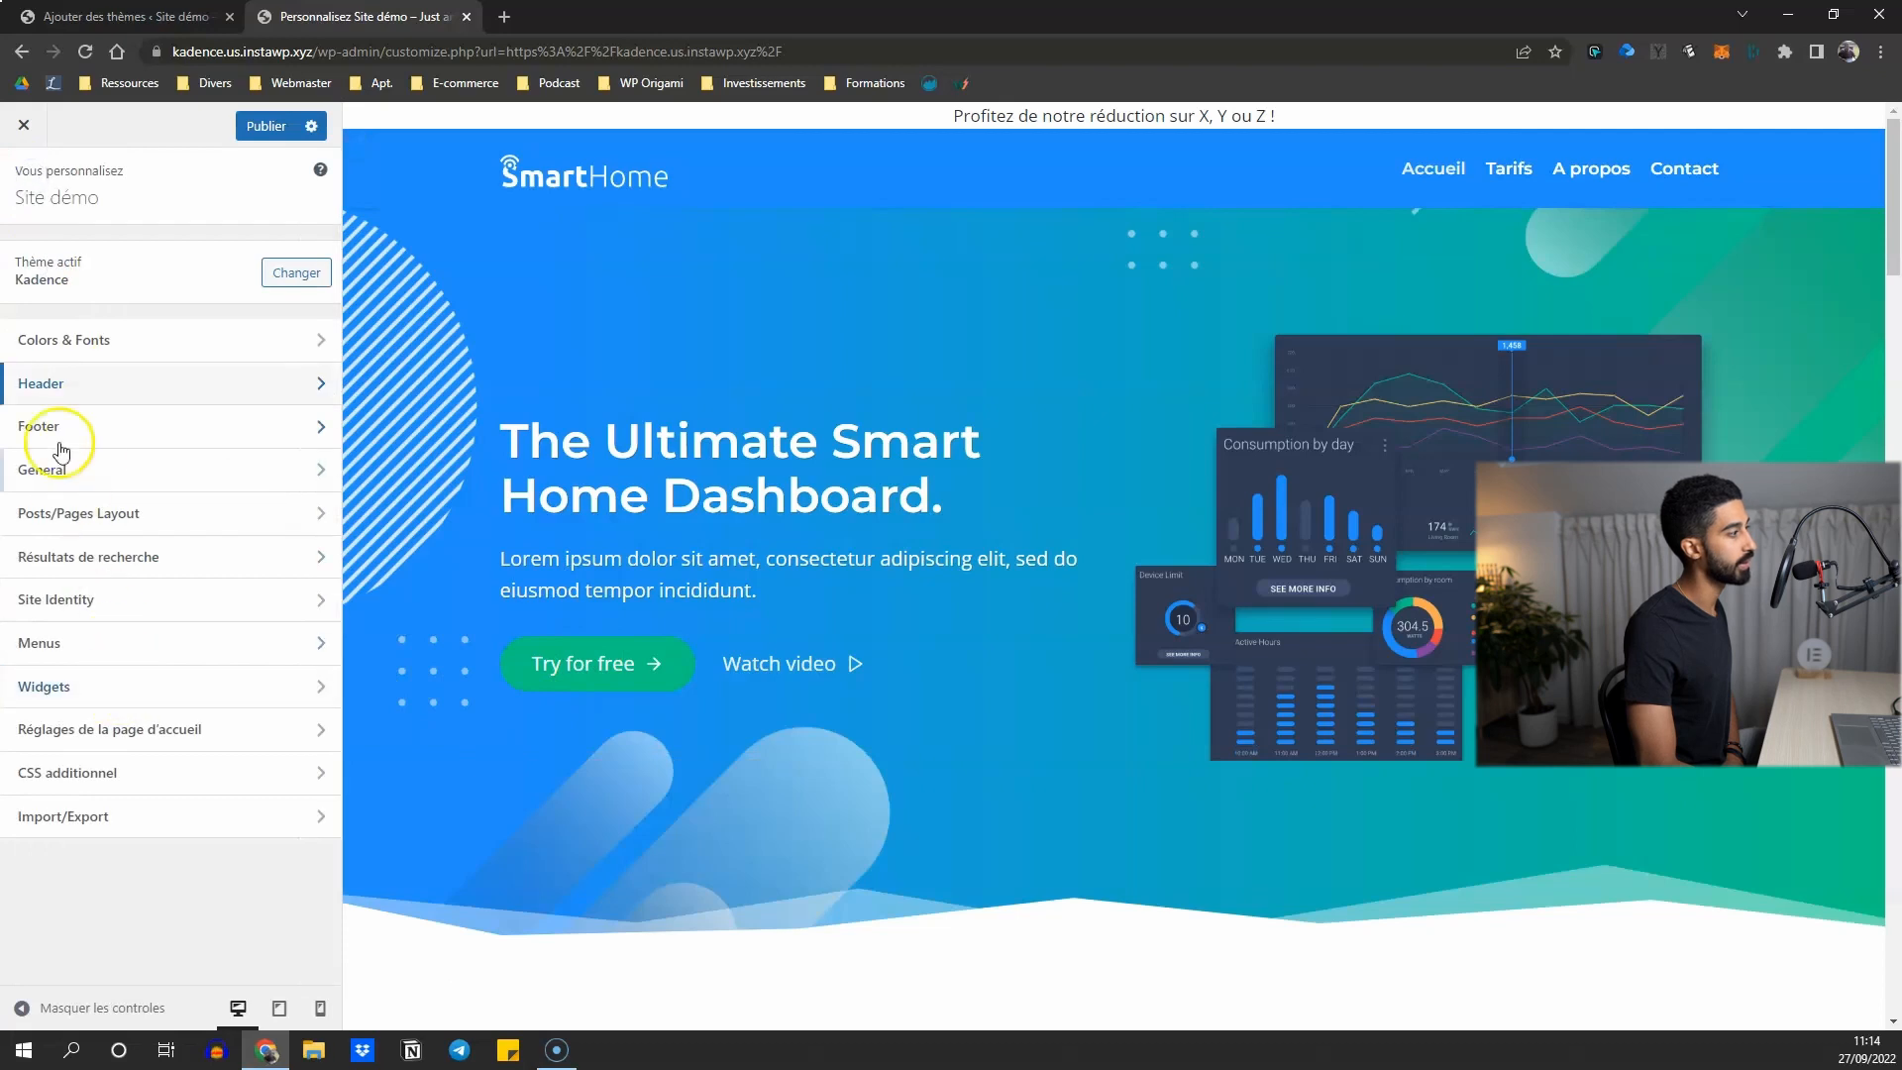
click(69, 383)
click(160, 634)
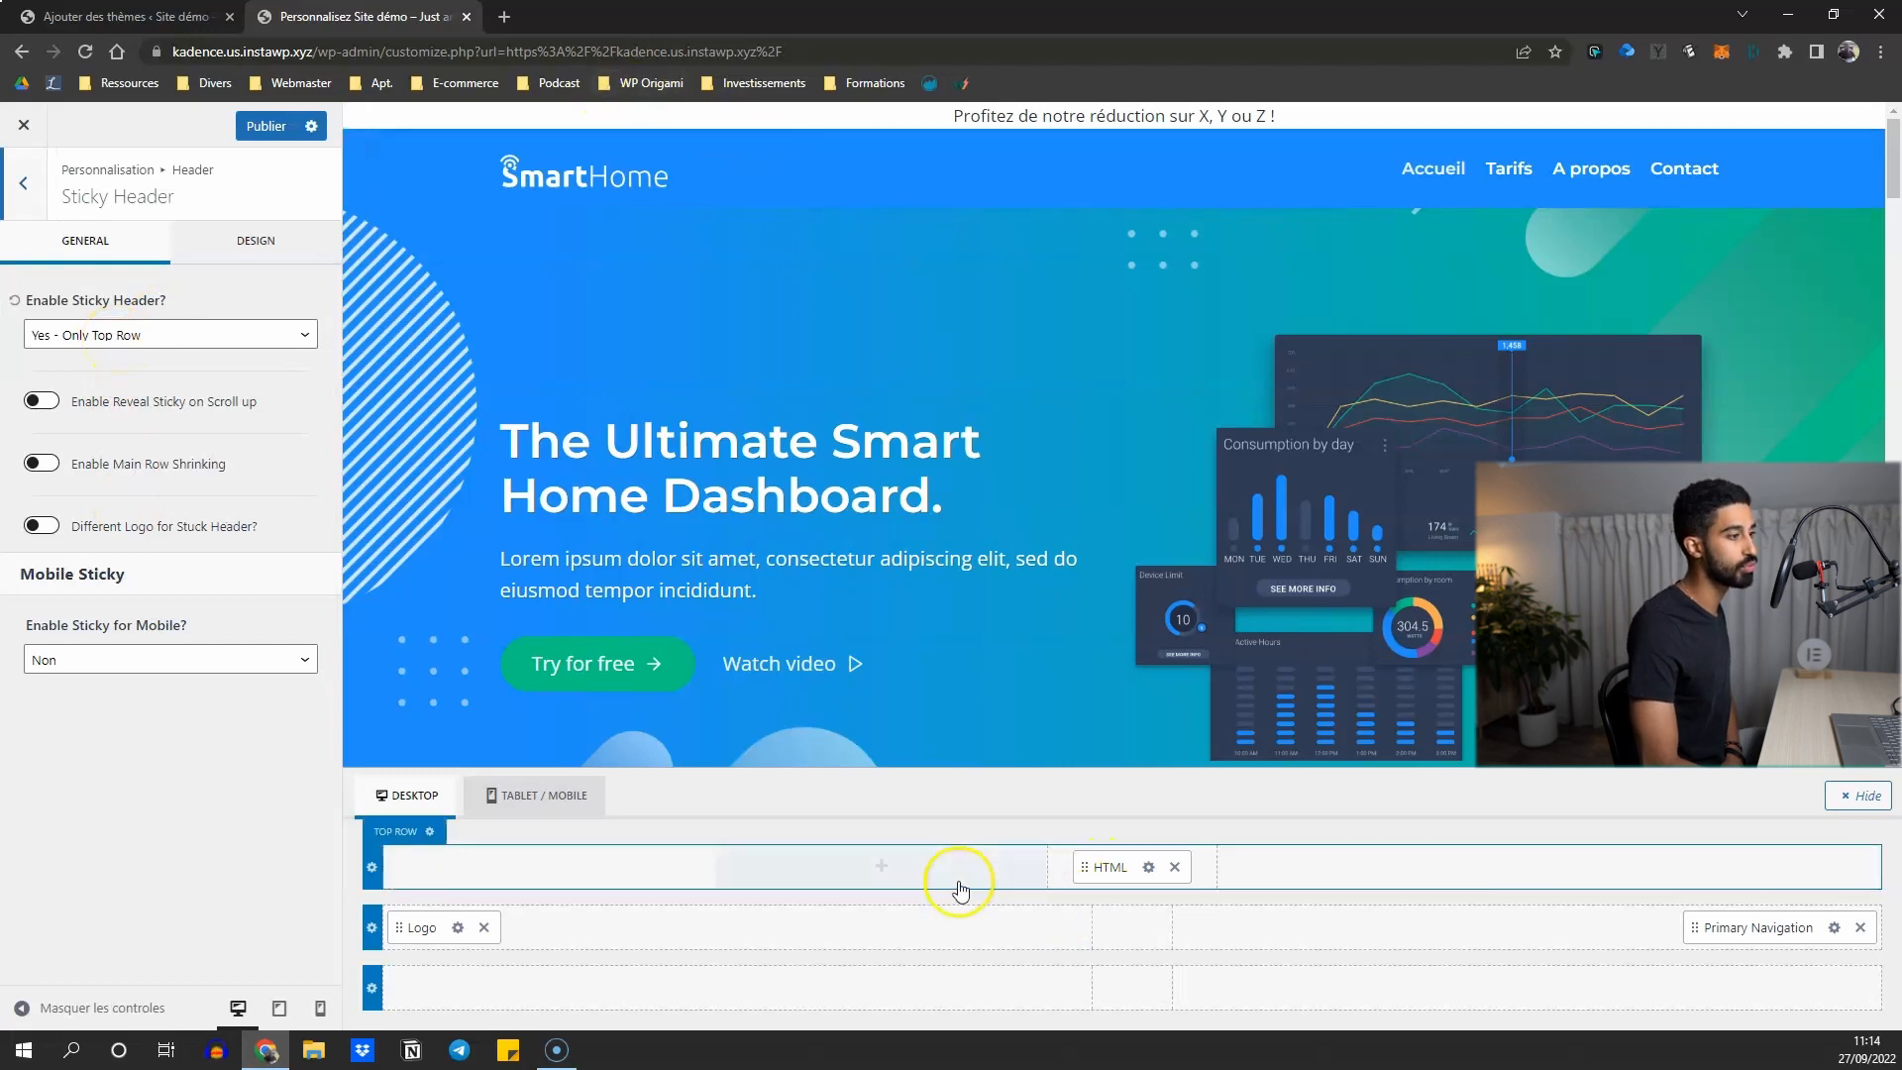
Check in the page preview how the promotional top row behaves when scrolling down and back up.
scroll(585, 420, down, 6)
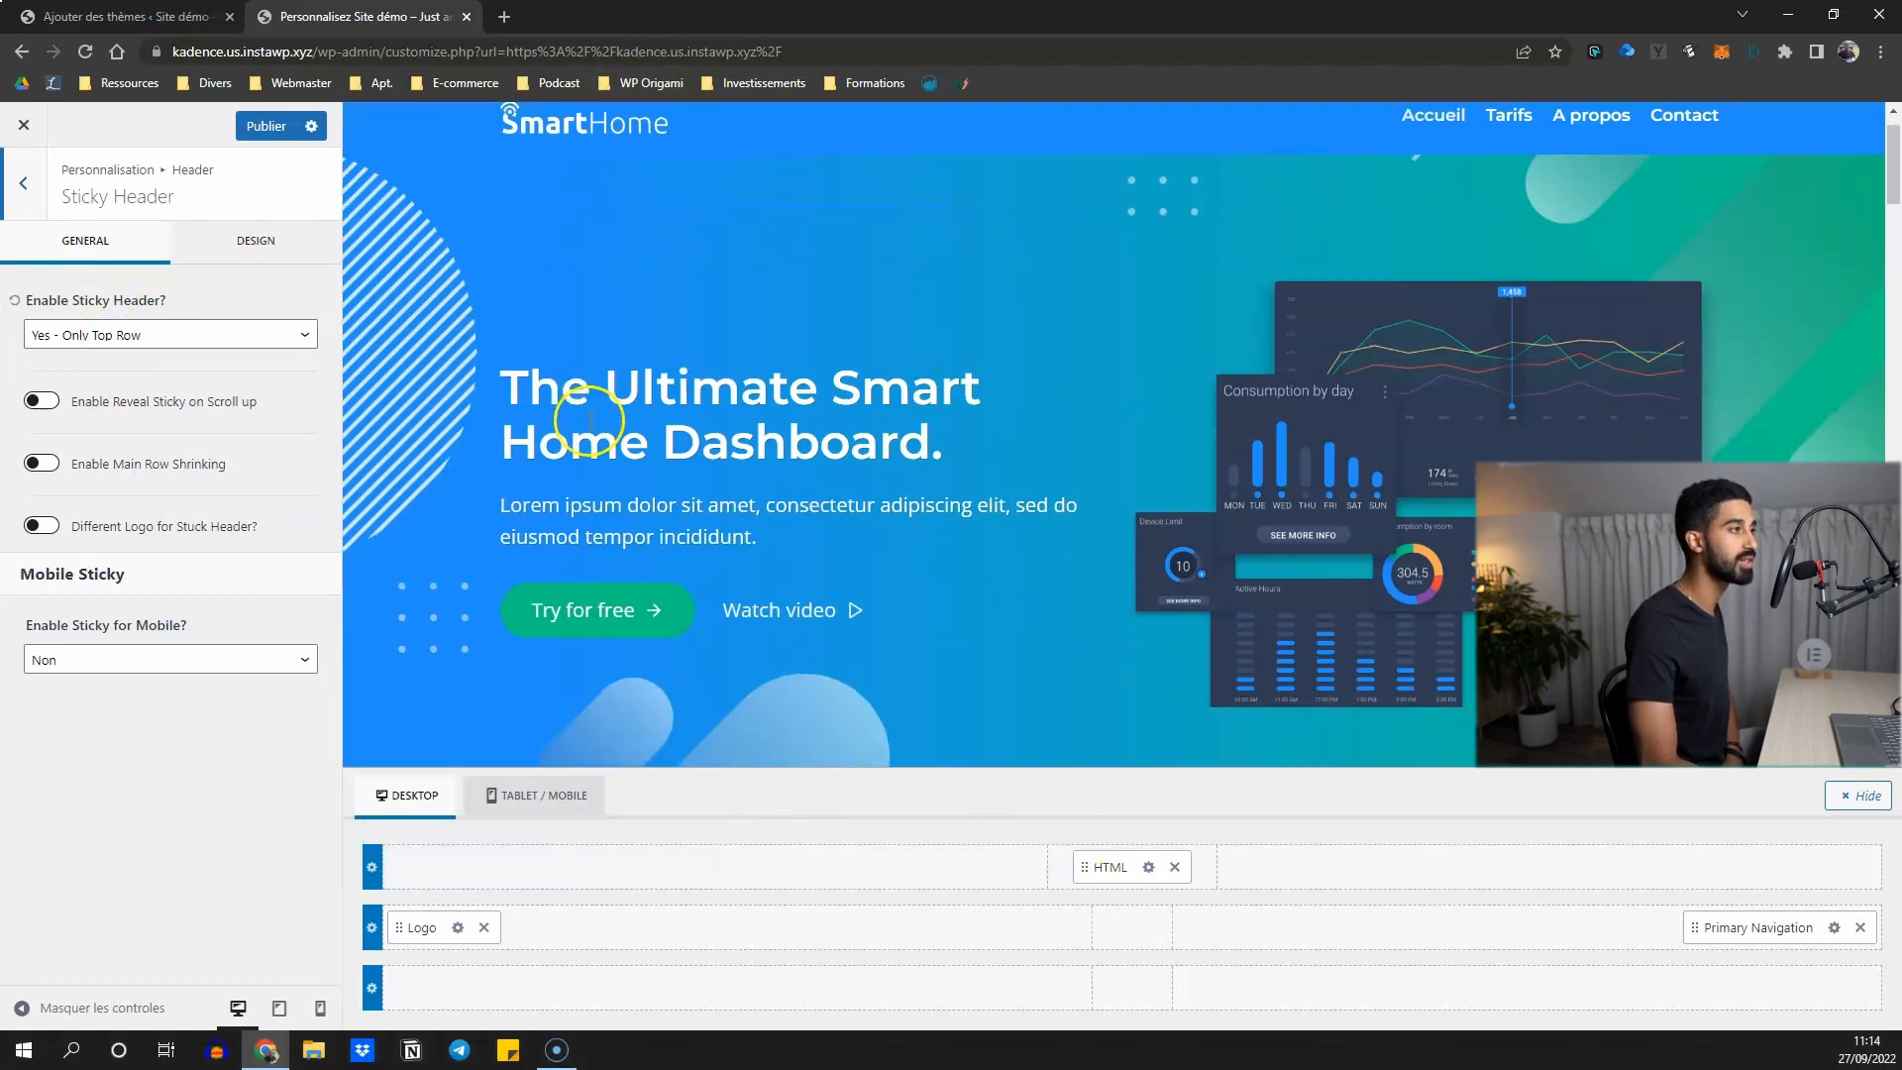
scroll(585, 408, down, 10)
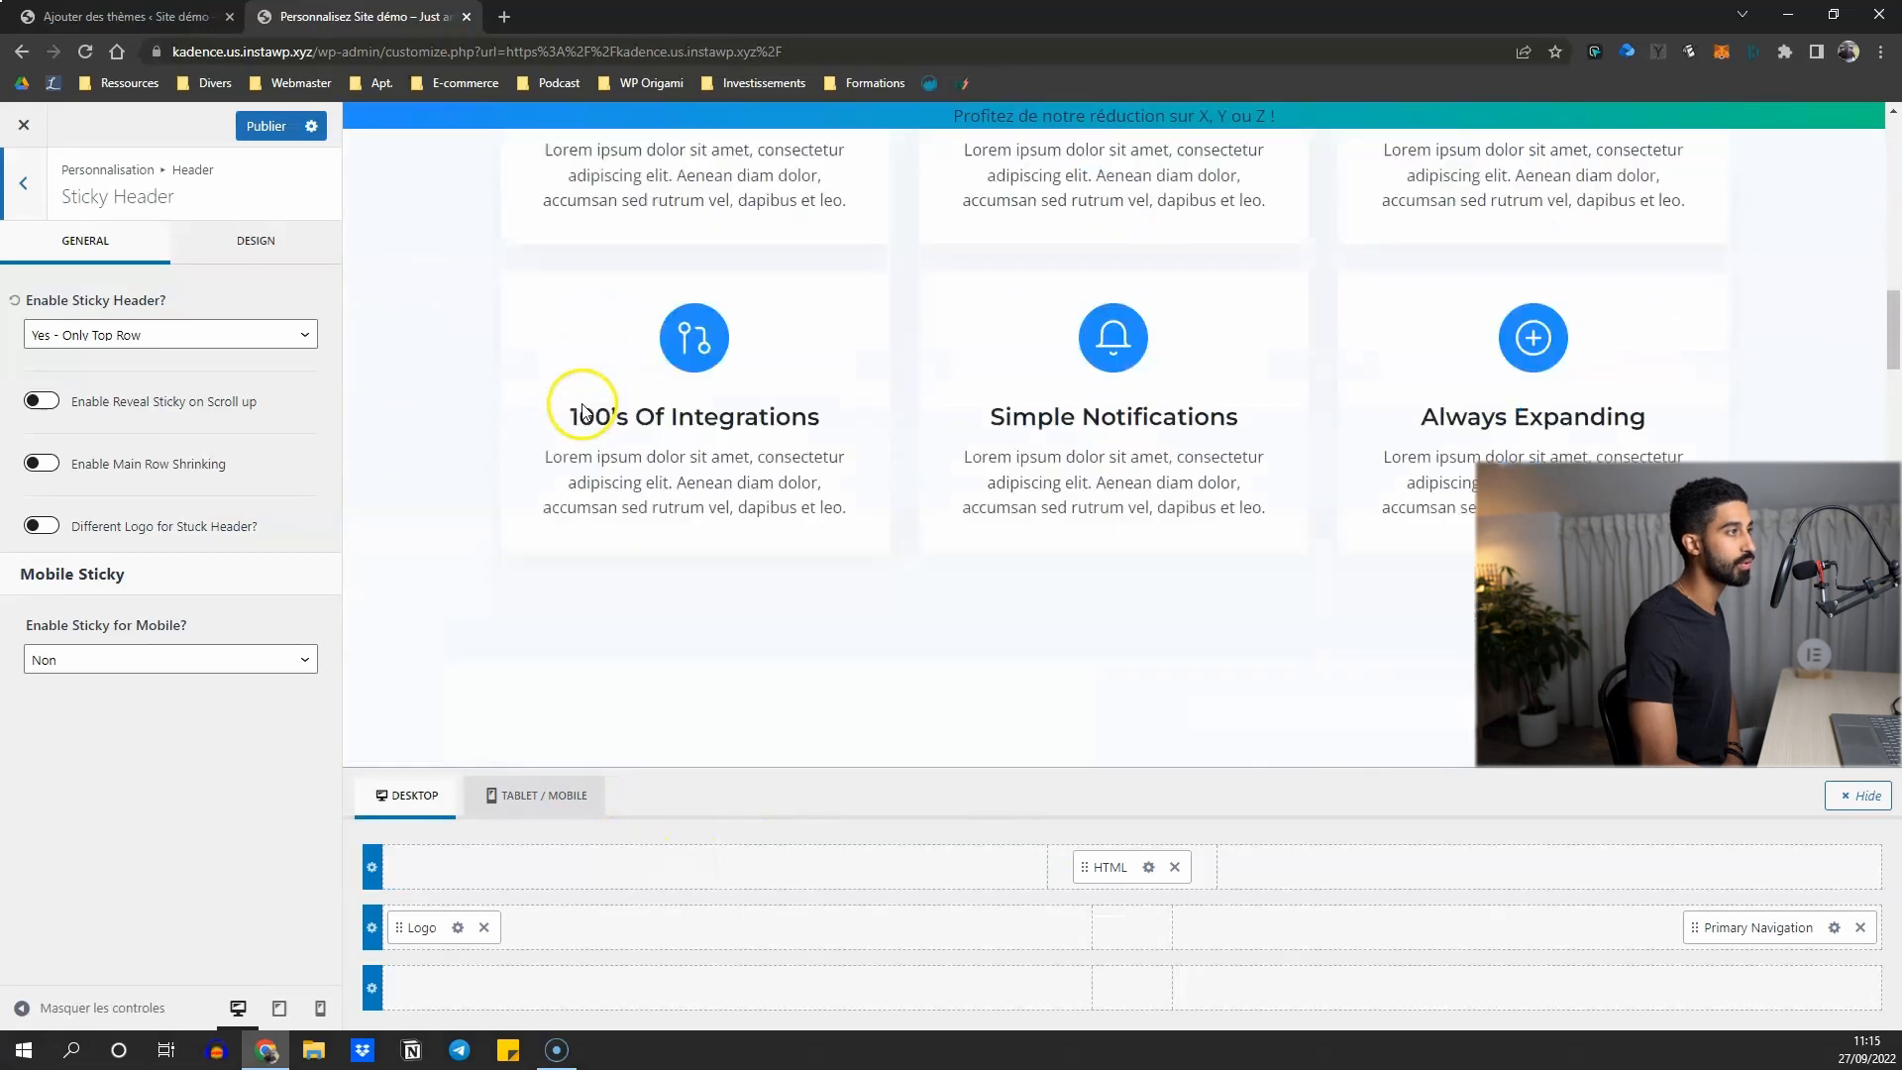
scroll(904, 353, up, 15)
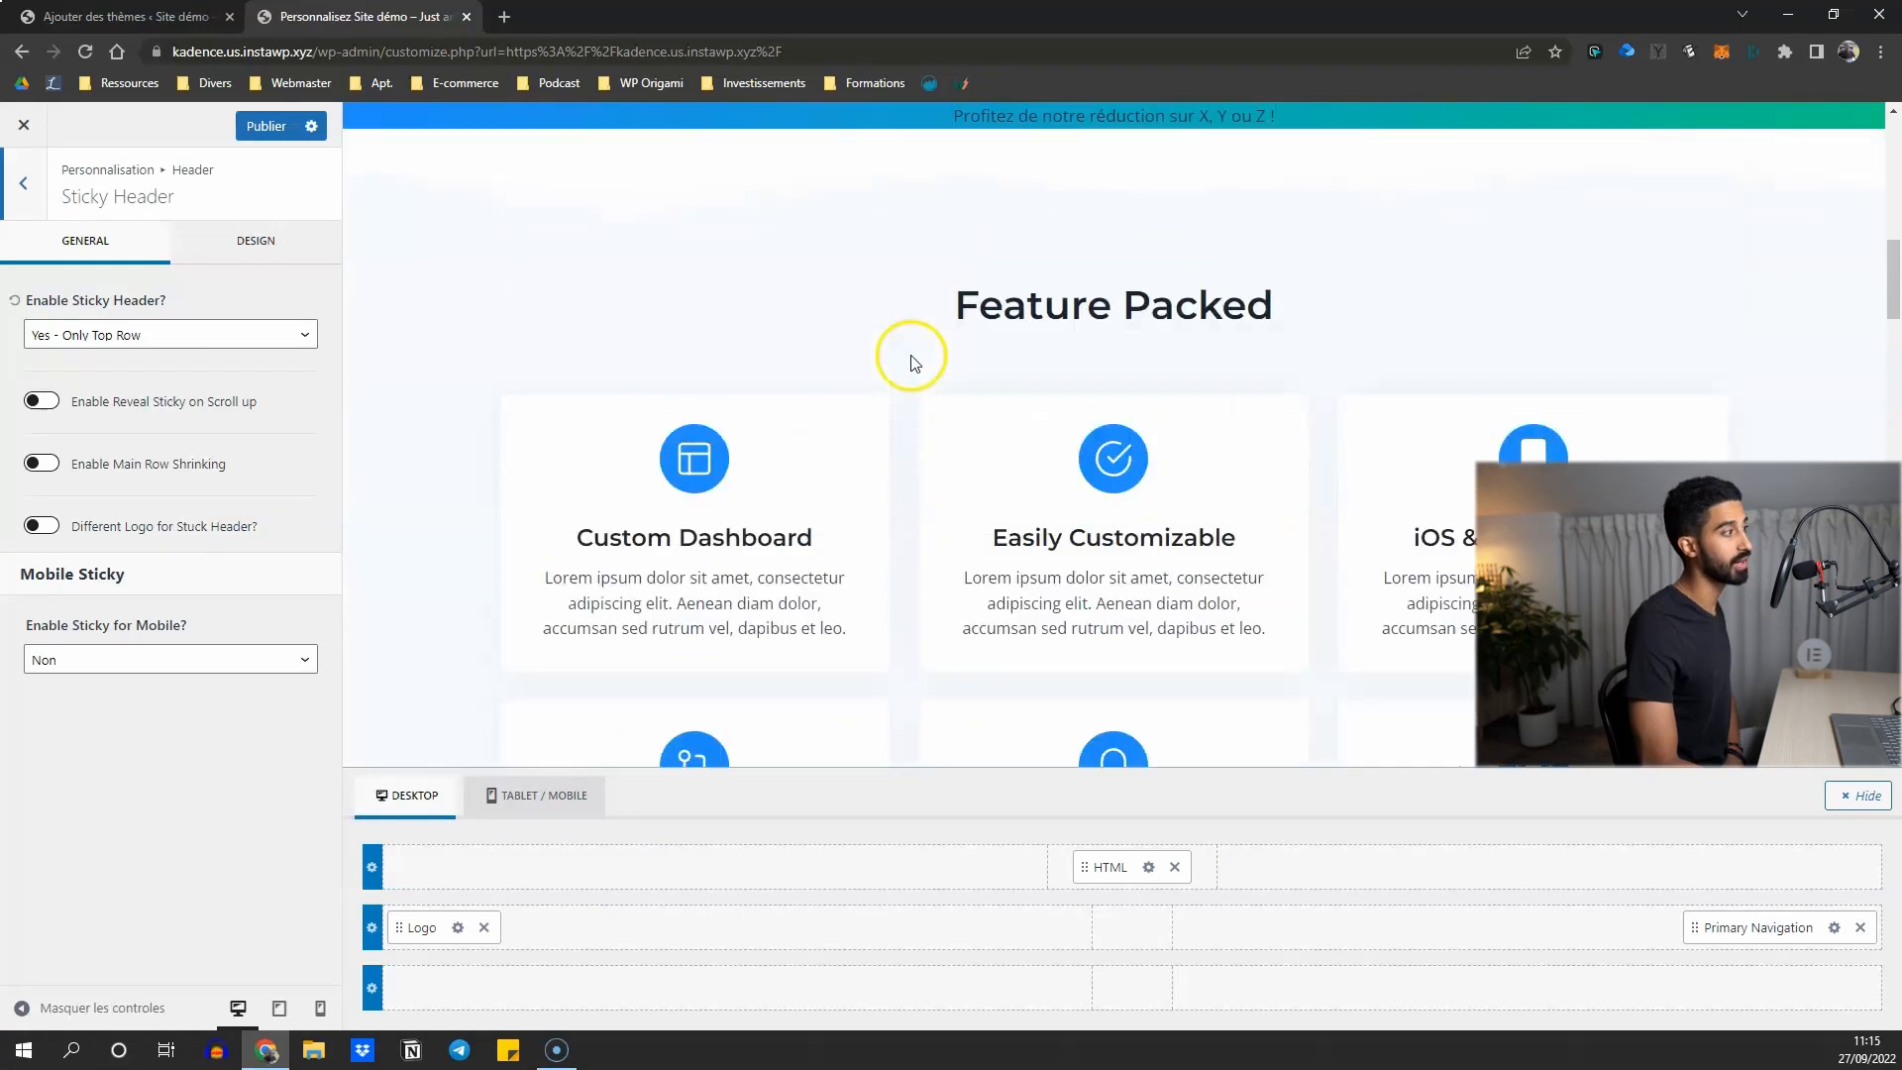
scroll(922, 272, down, 8)
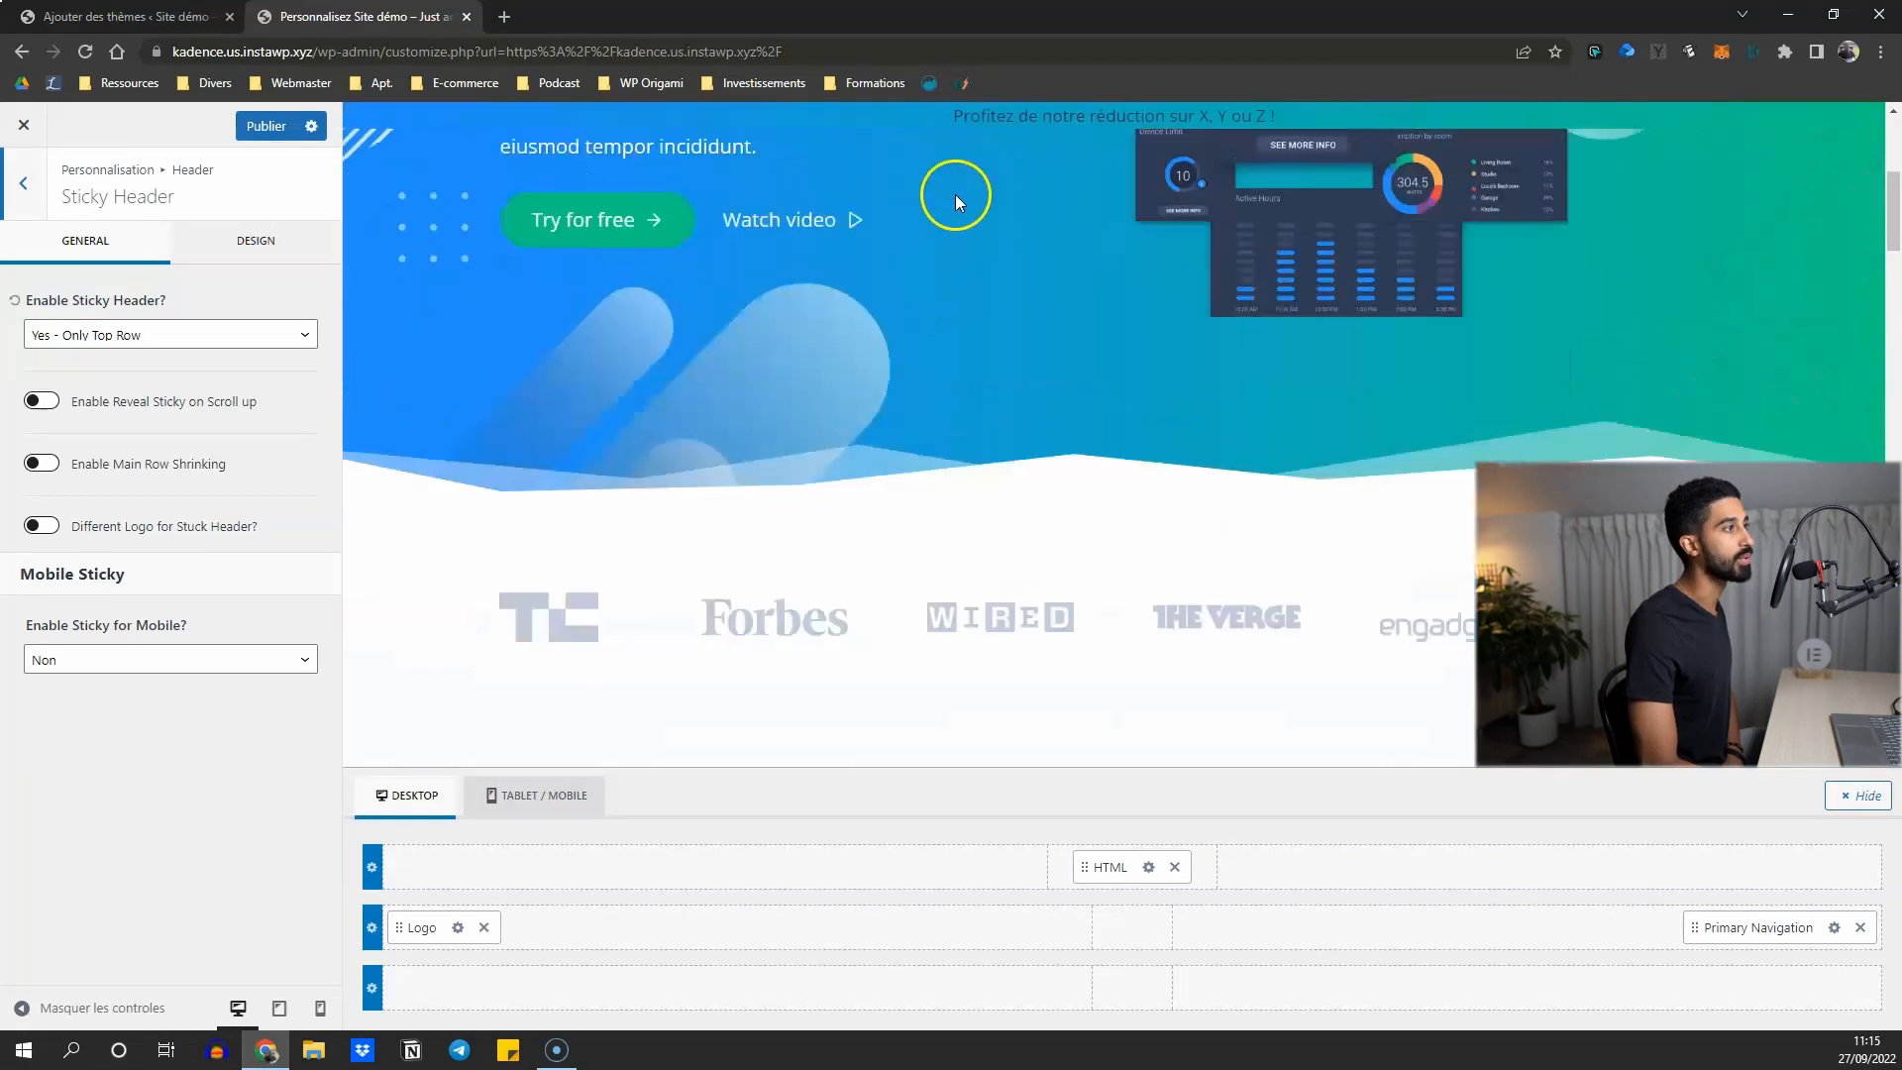
scroll(955, 204, up, 8)
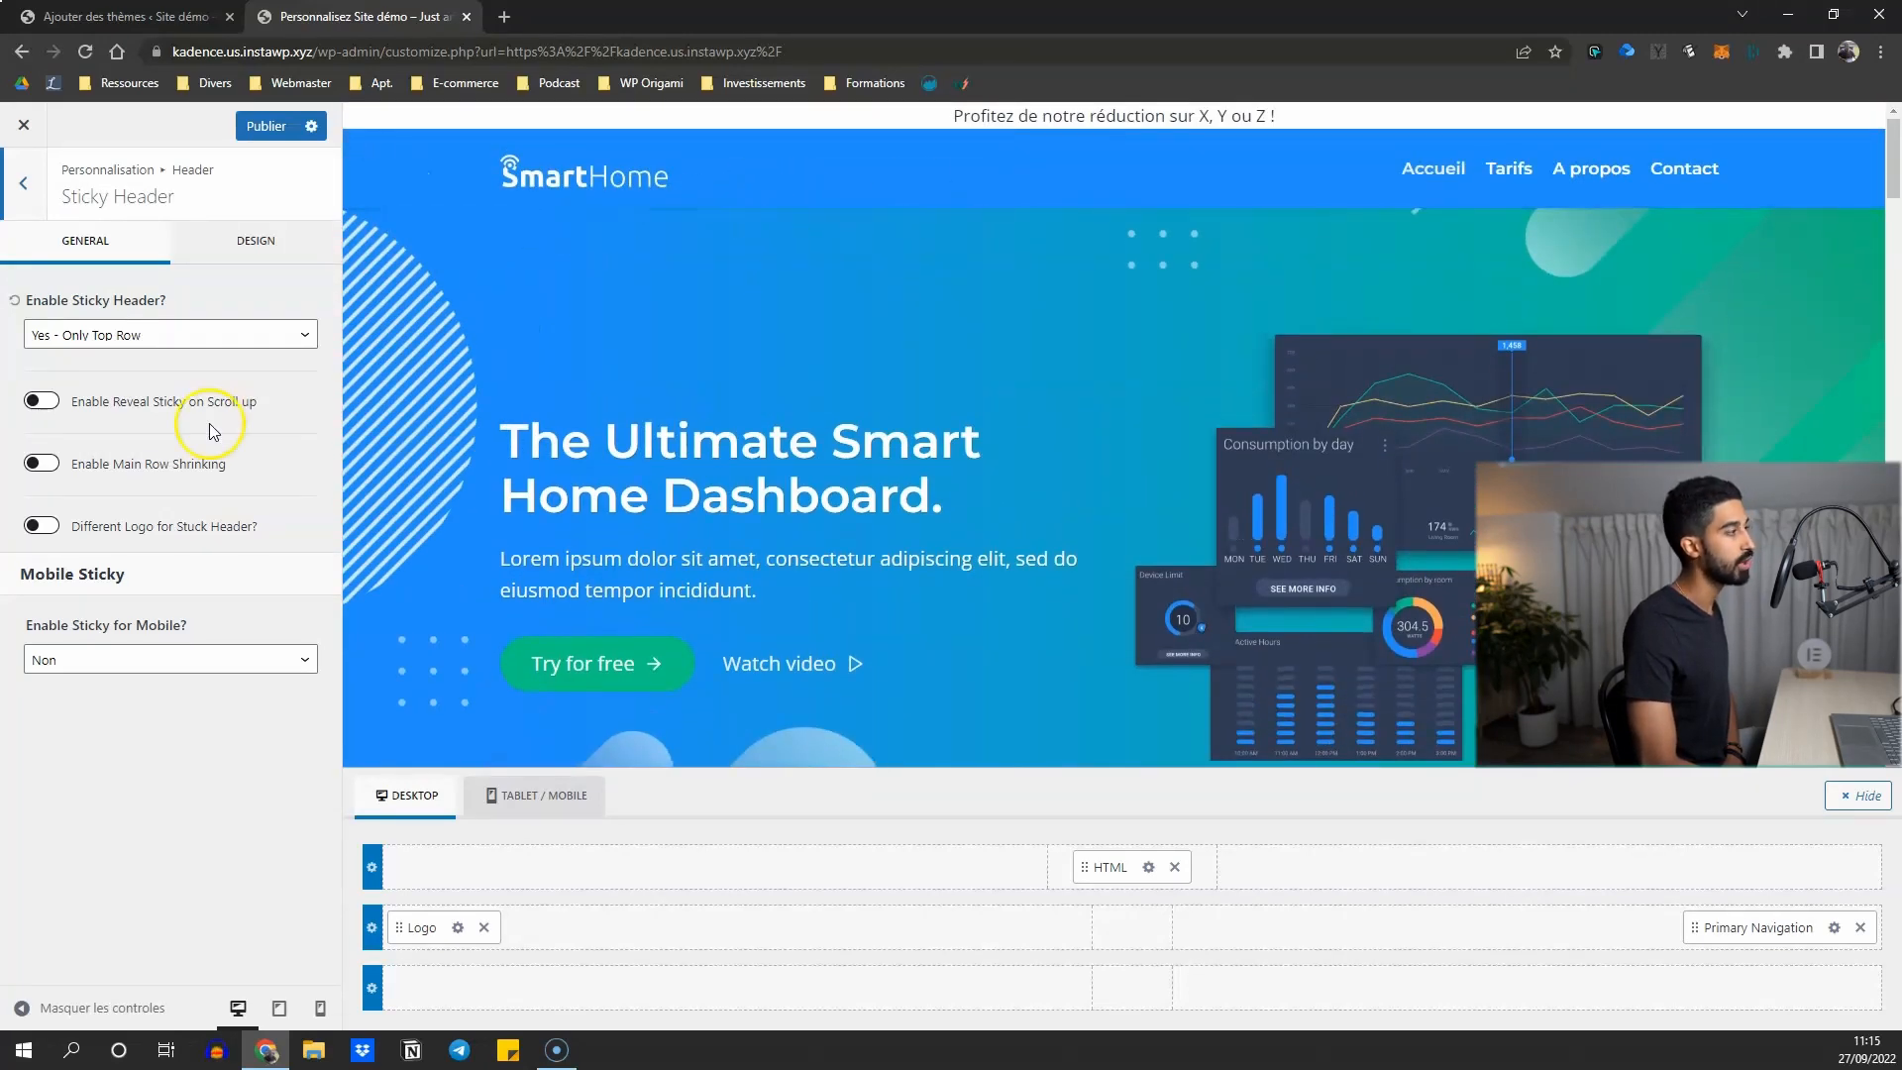
Set the desktop sticky header to "Yes - Whole Header" and check its behaviour in the page preview.
click(159, 337)
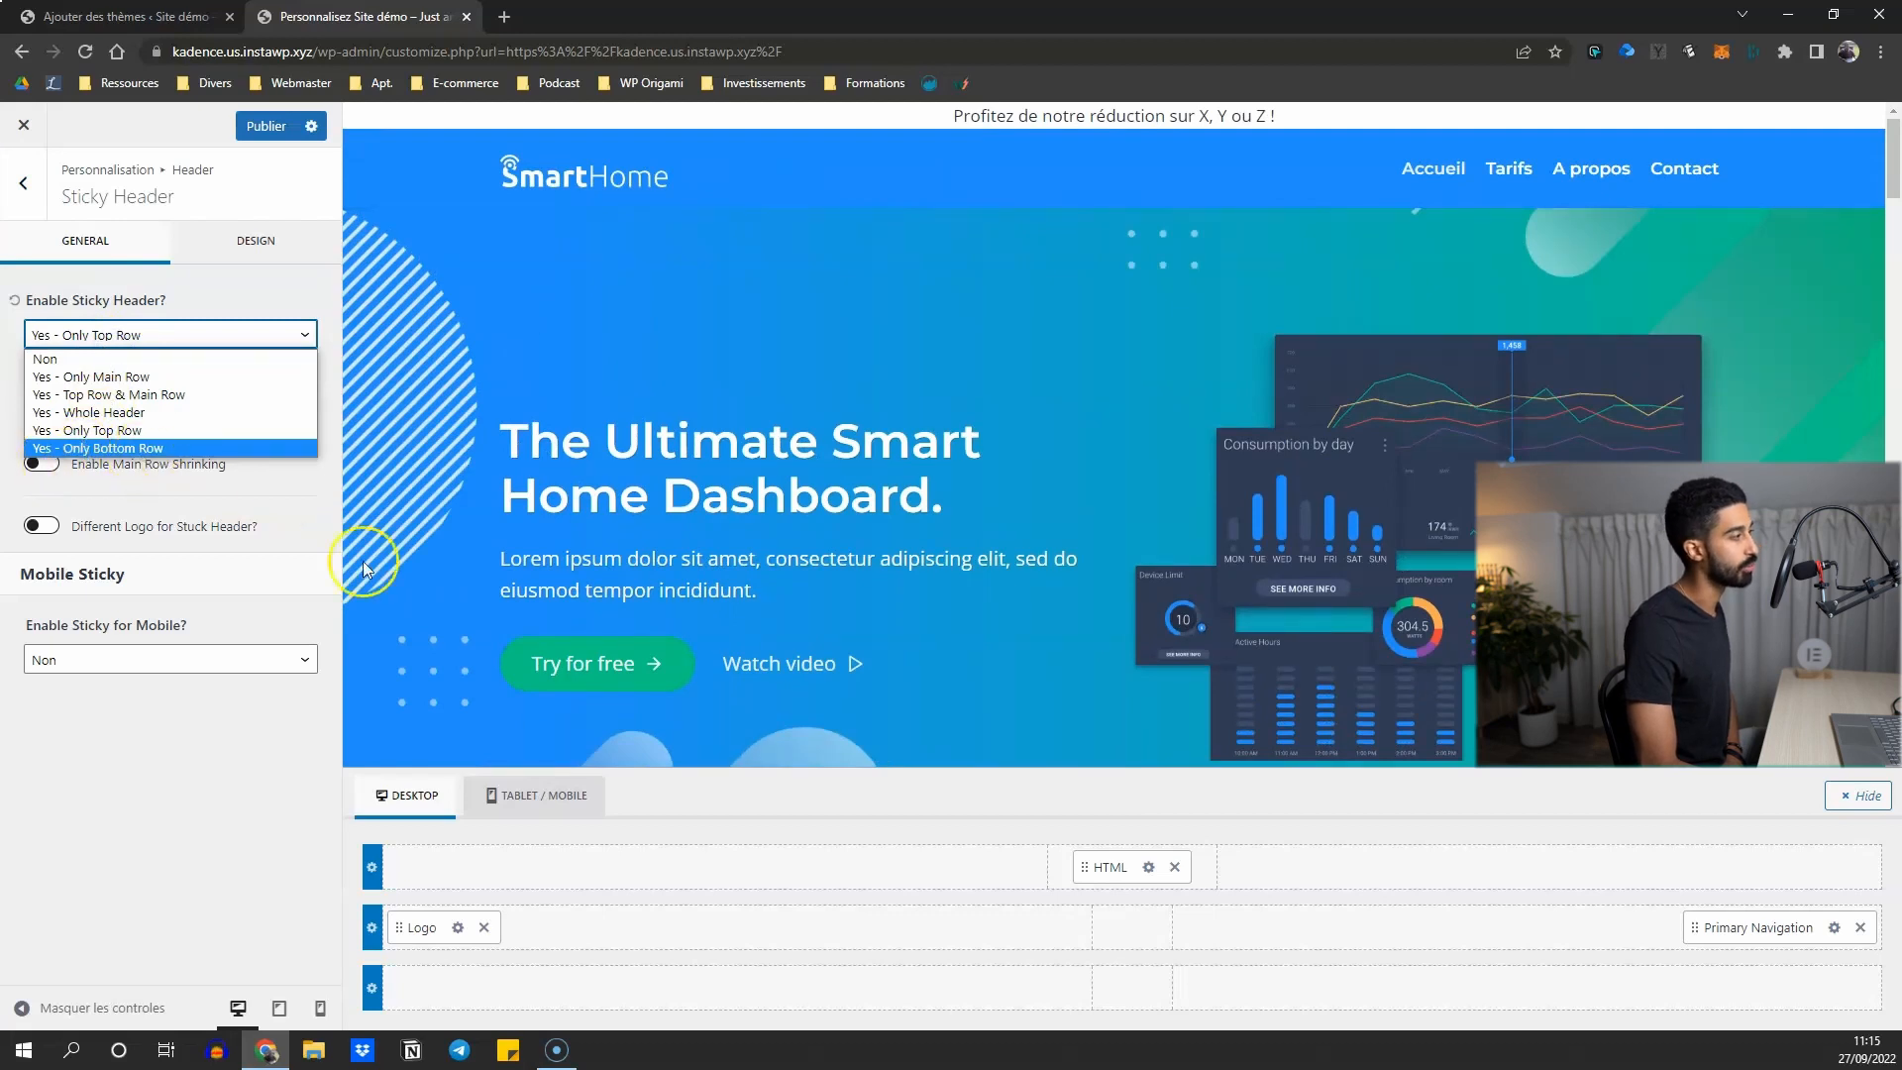
click(17, 308)
click(89, 334)
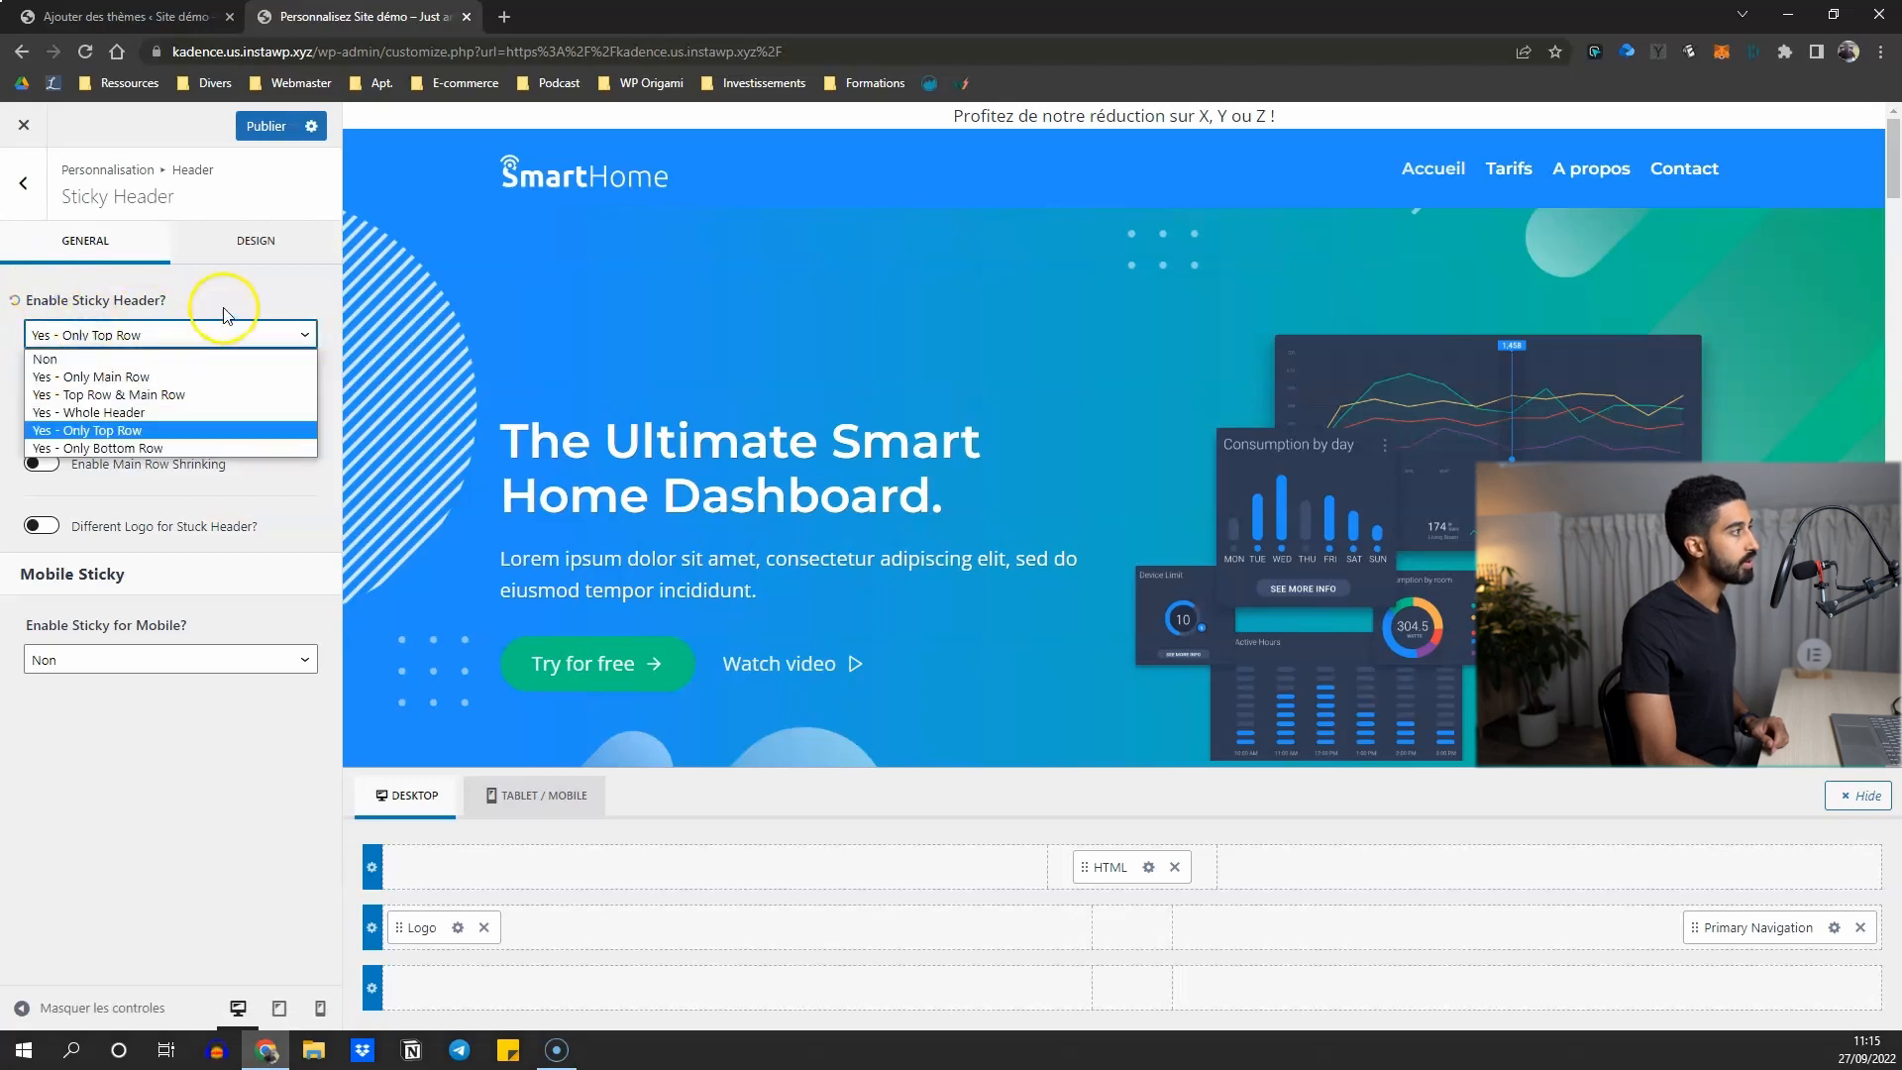
click(104, 413)
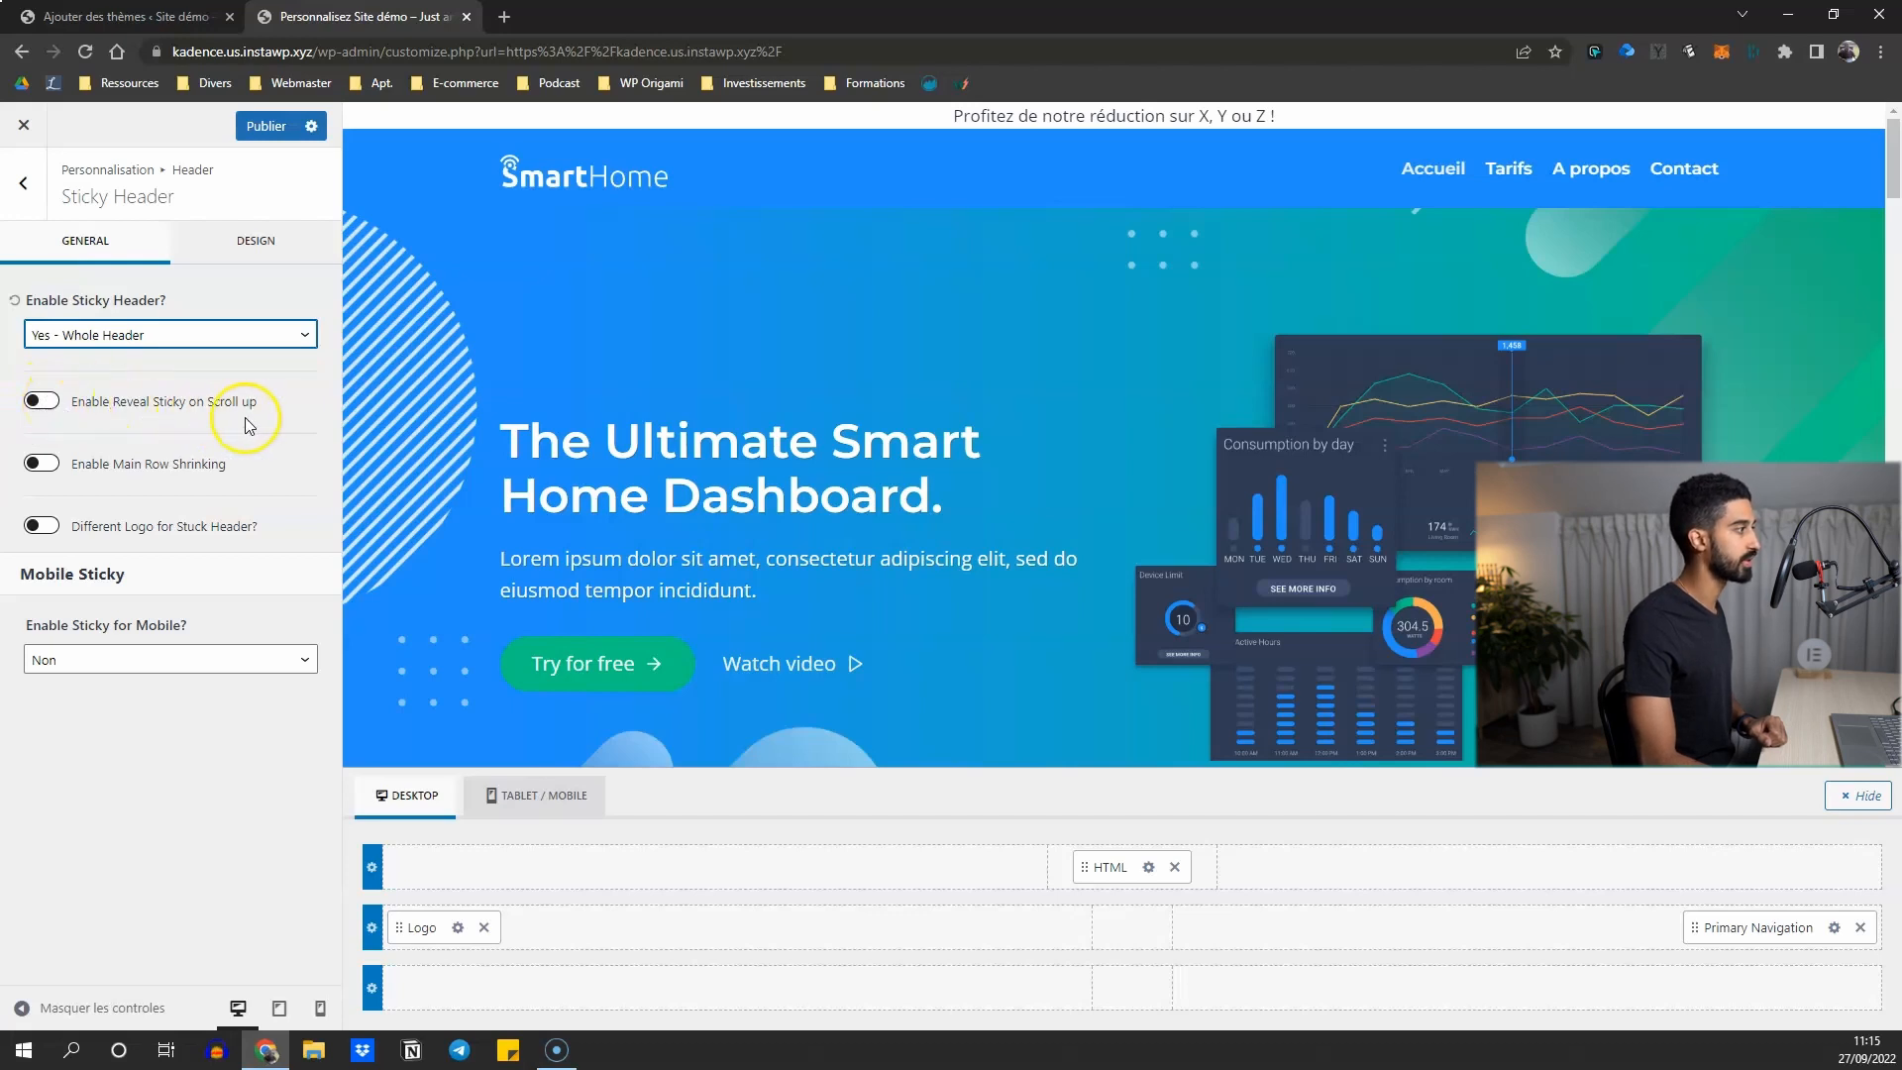
scroll(783, 454, down, 7)
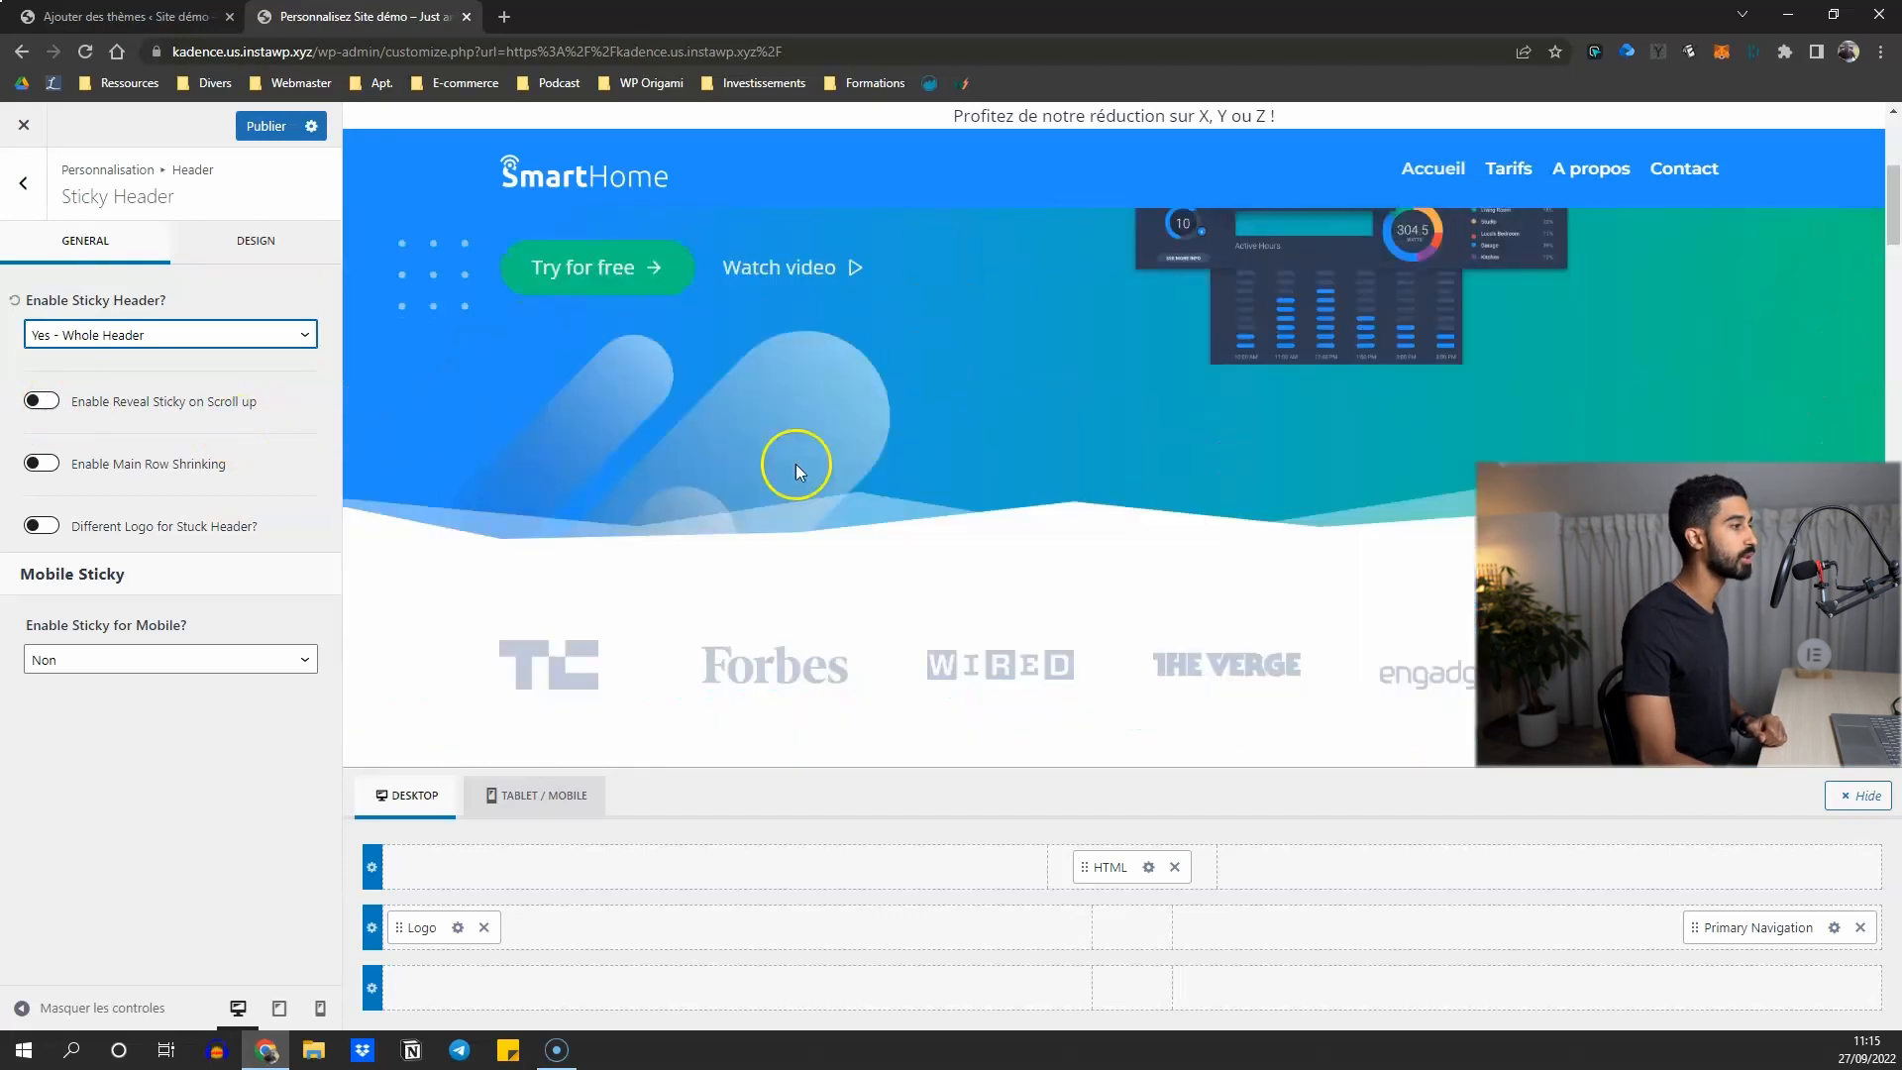
scroll(1070, 604, up, 5)
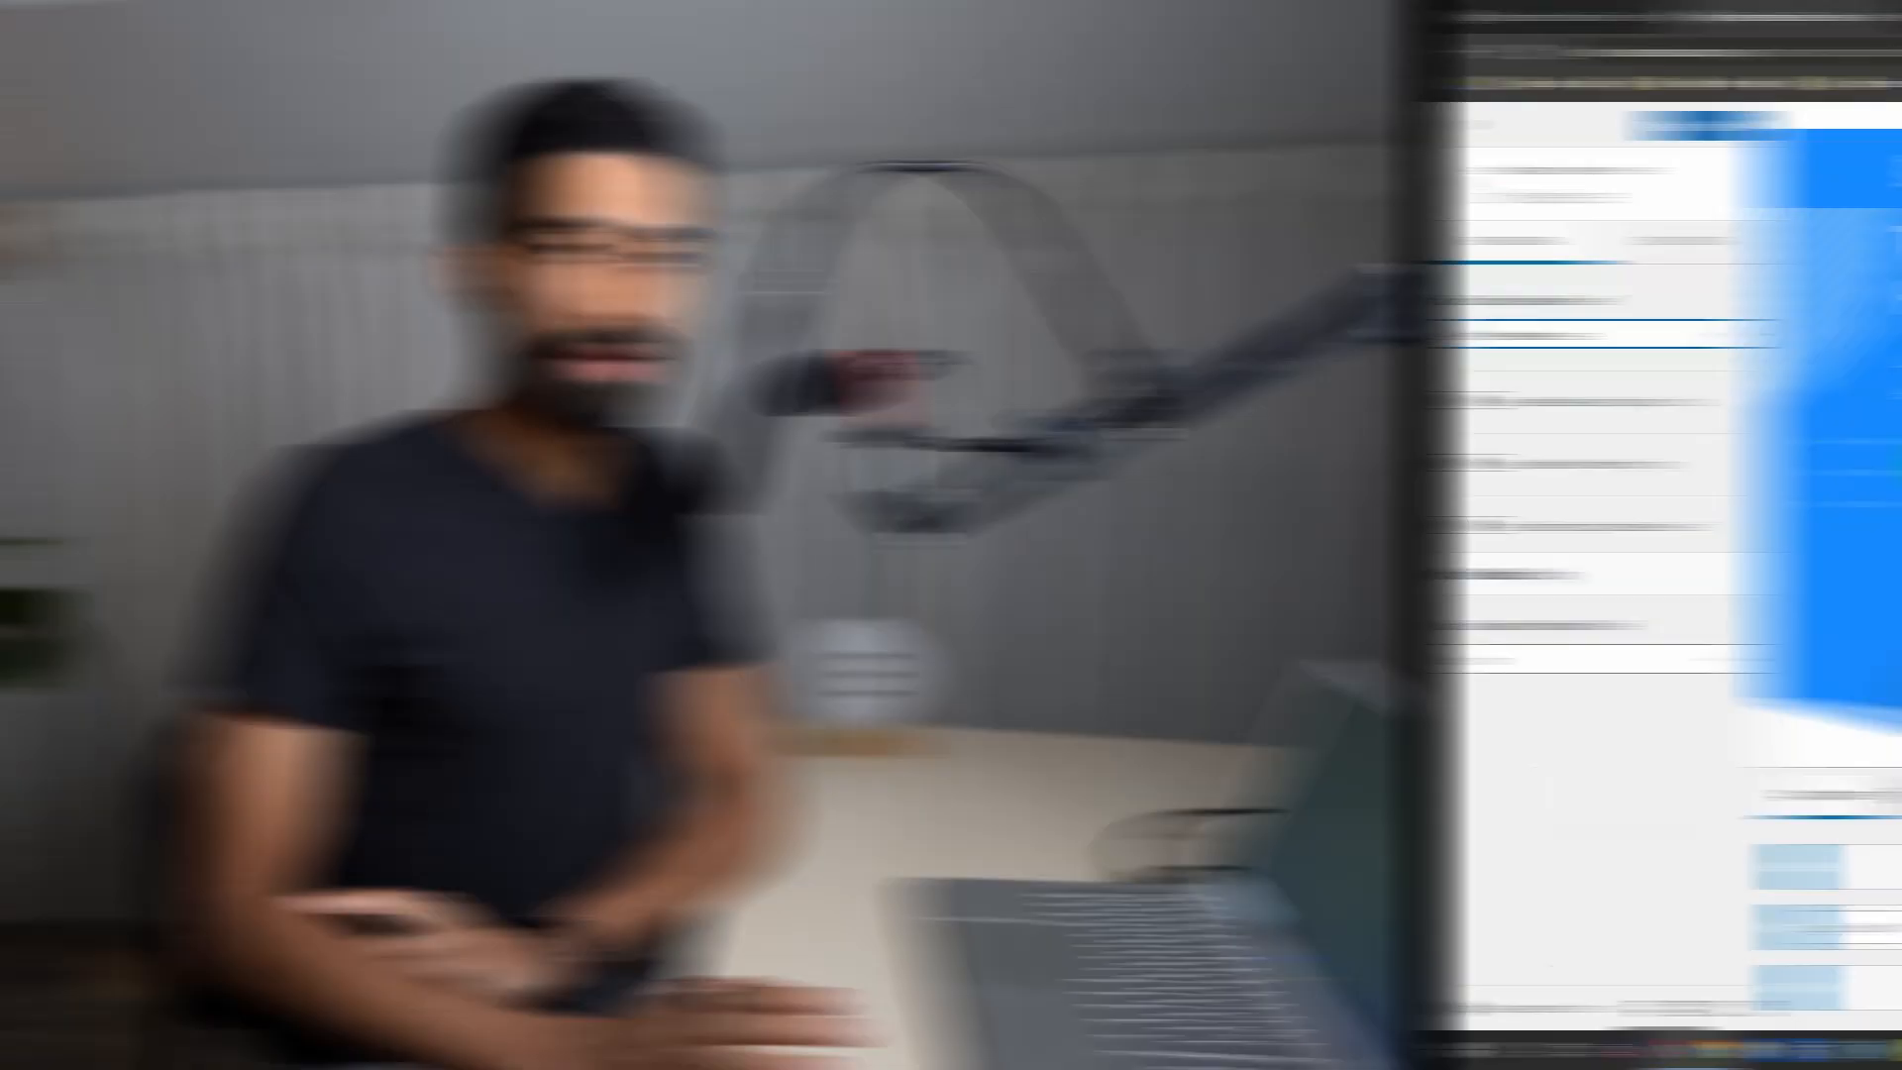
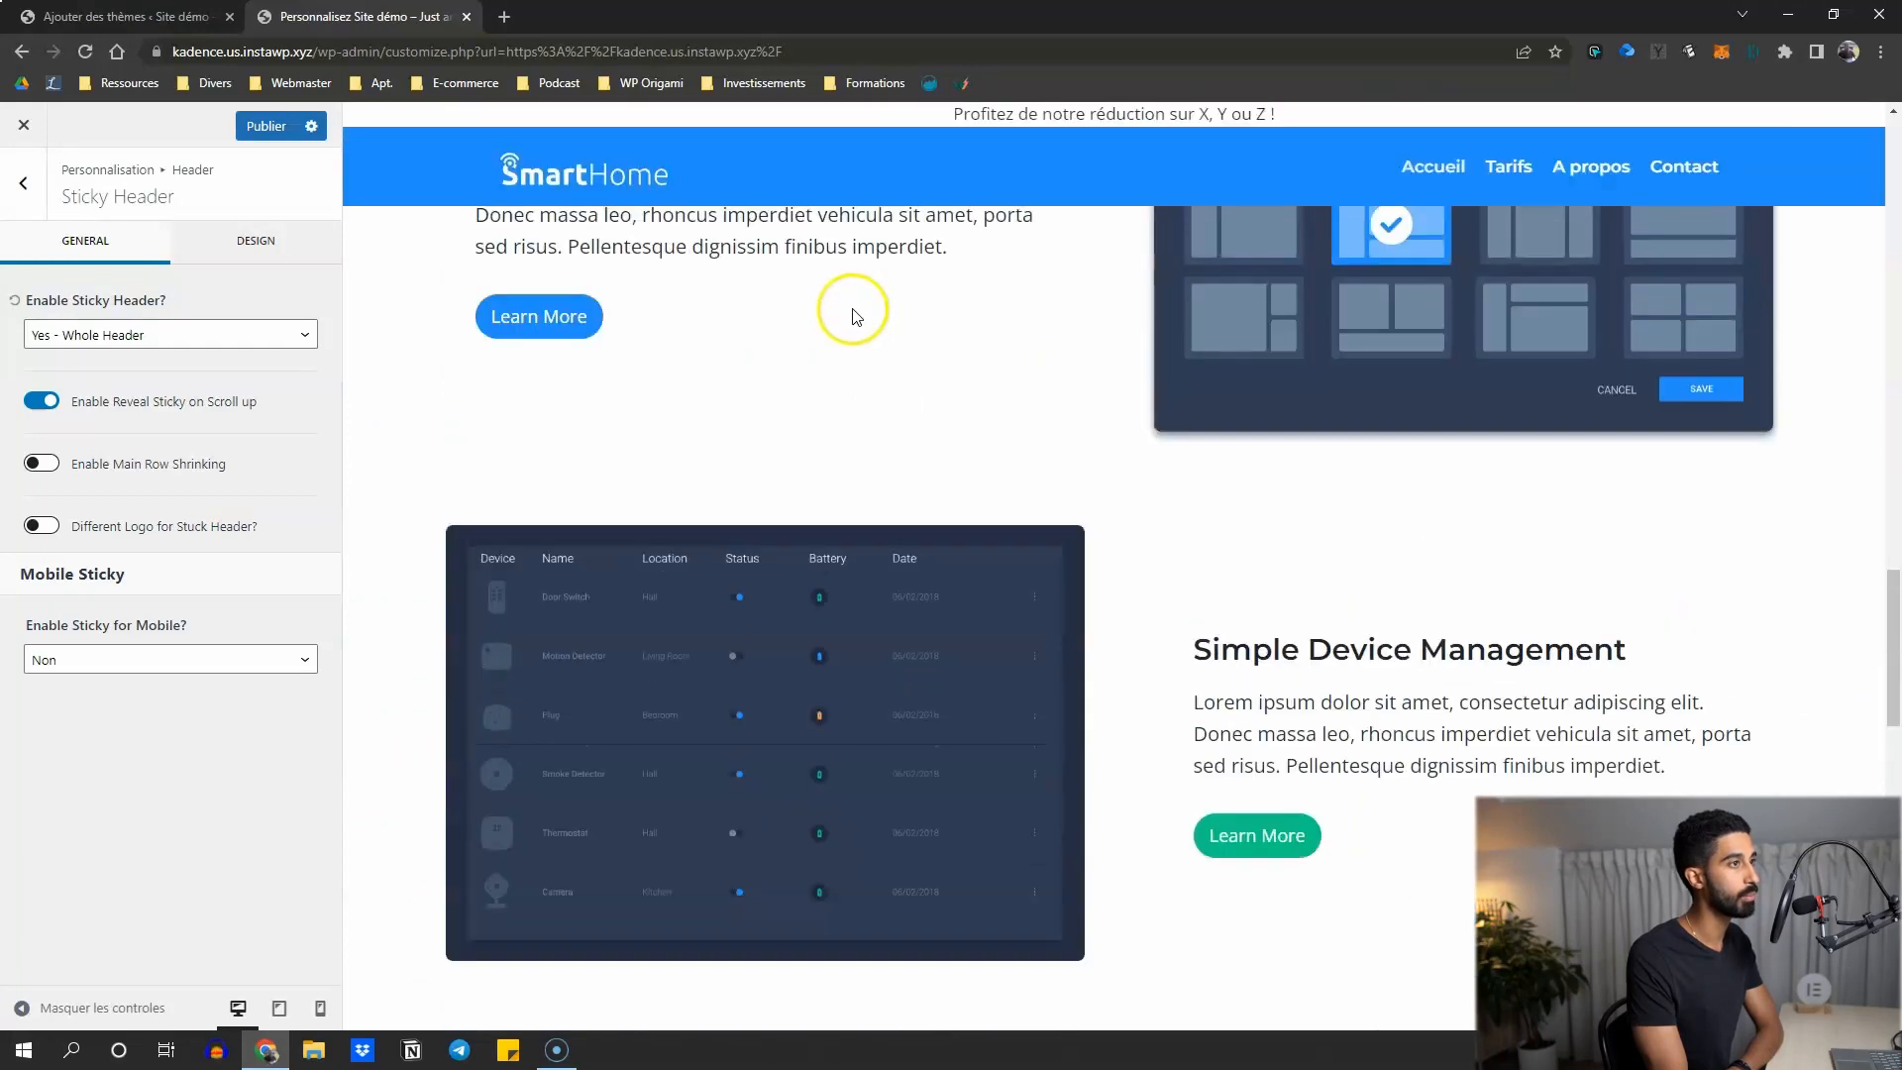
Examine throughout the page preview how the whole sticky header reacts to scrolling down and up with reveal on scroll up enabled.
scroll(849, 310, down, 4)
scroll(837, 315, up, 5)
scroll(833, 315, up, 10)
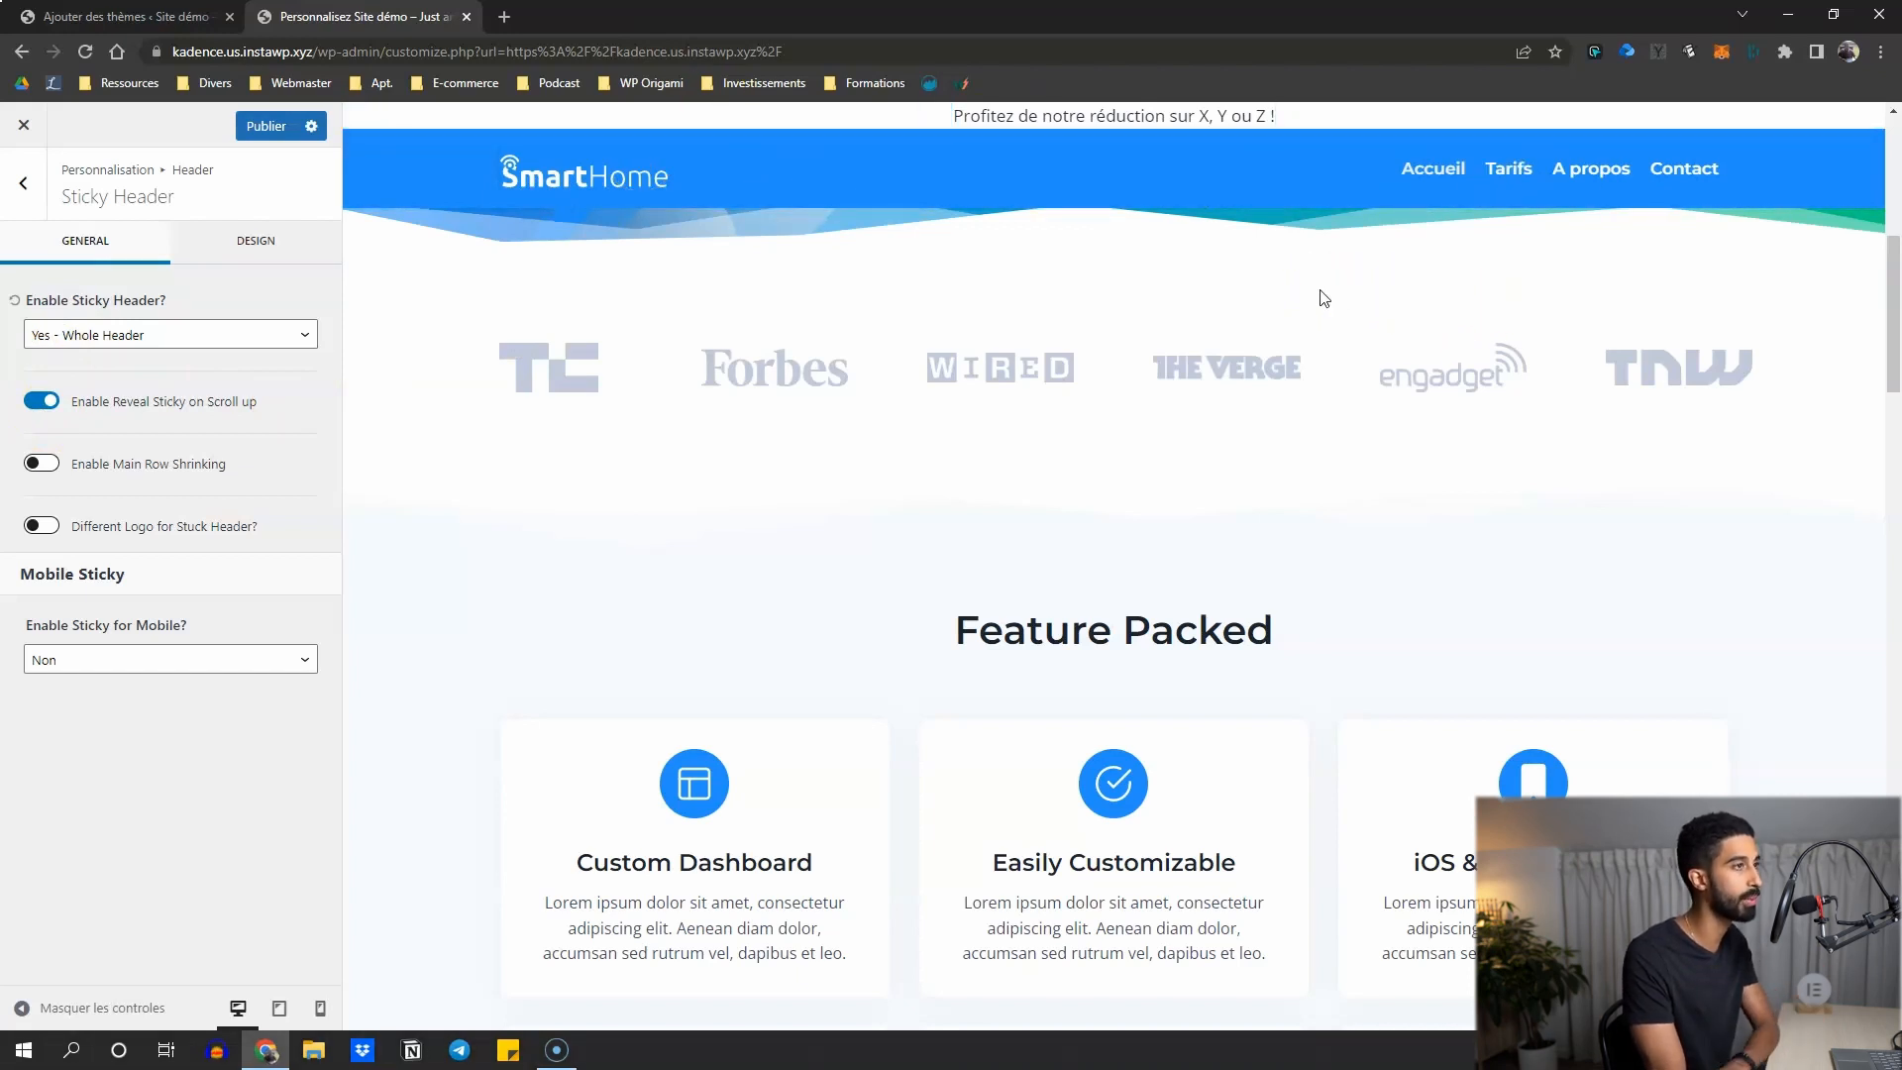
scroll(872, 332, down, 1)
scroll(872, 333, down, 5)
scroll(871, 396, up, 1)
scroll(871, 396, down, 8)
scroll(870, 429, up, 1)
scroll(870, 429, up, 2)
scroll(869, 418, down, 6)
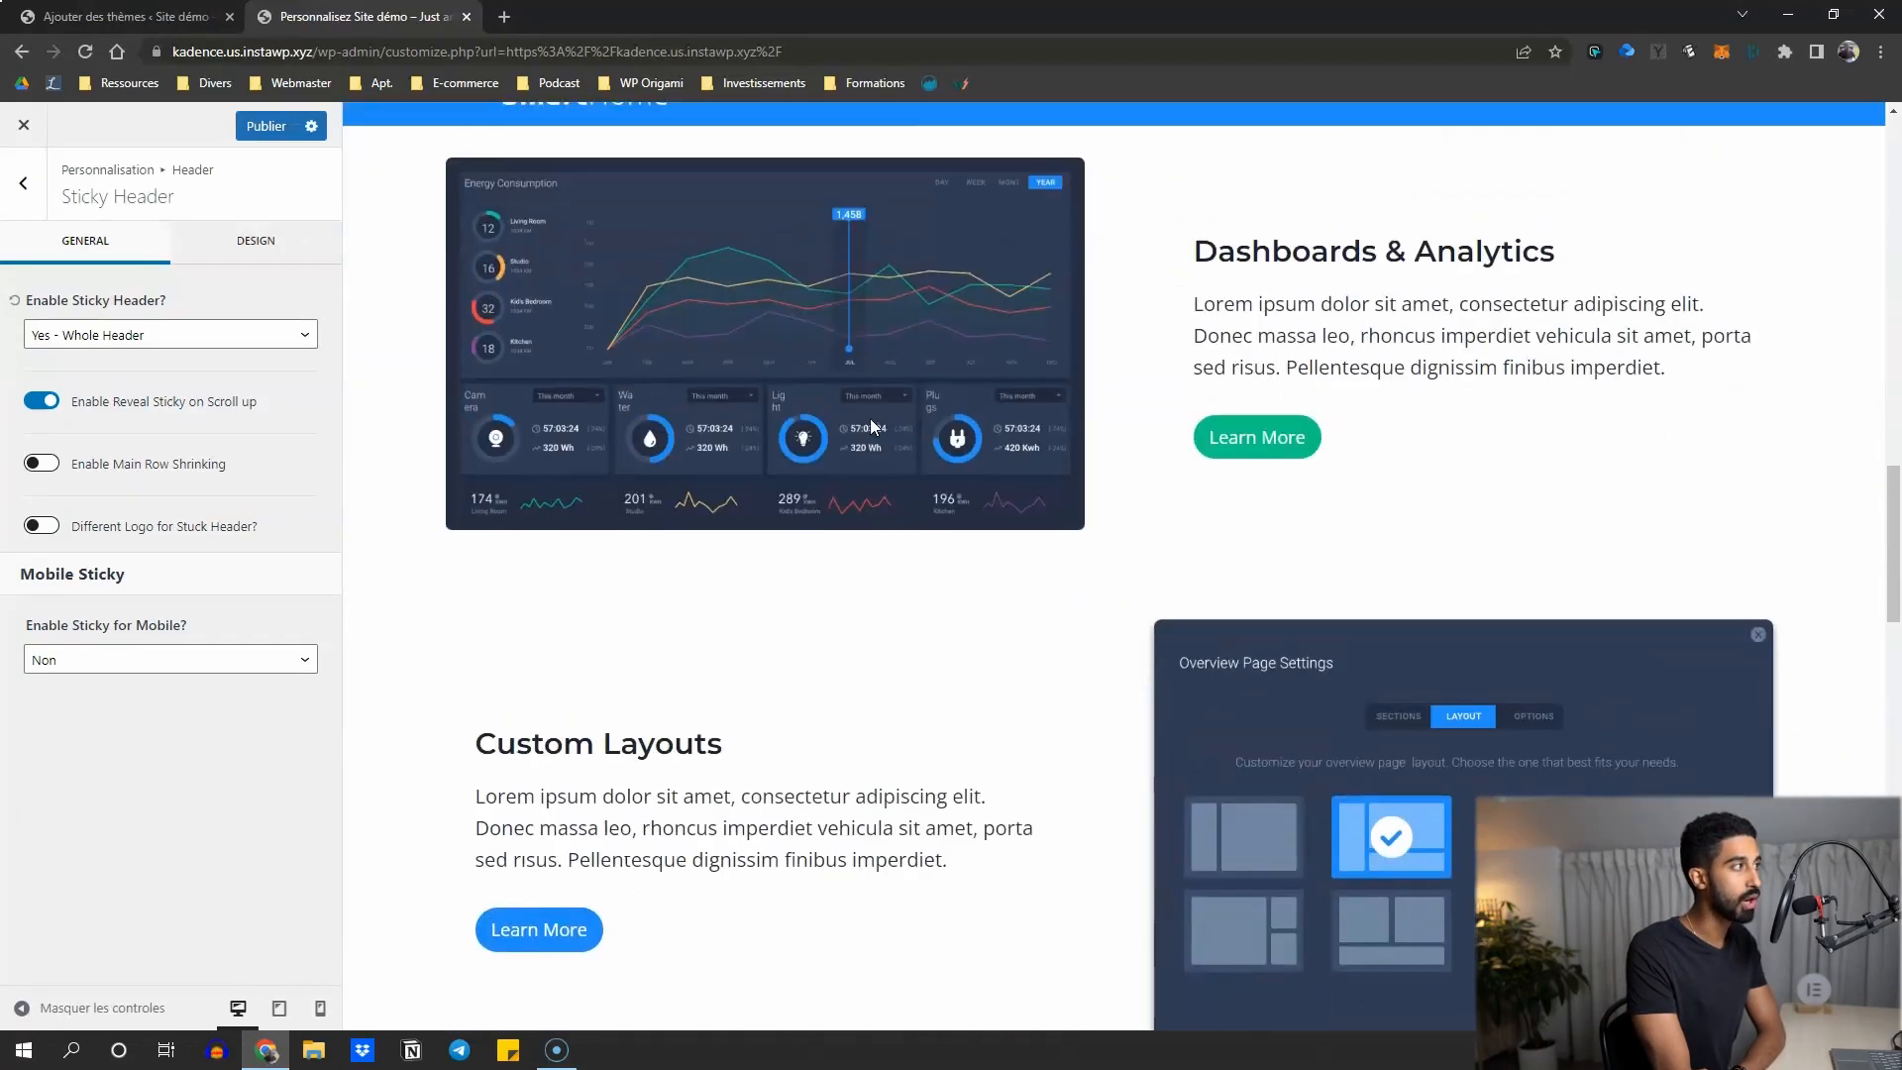
scroll(872, 424, up, 3)
scroll(872, 427, up, 3)
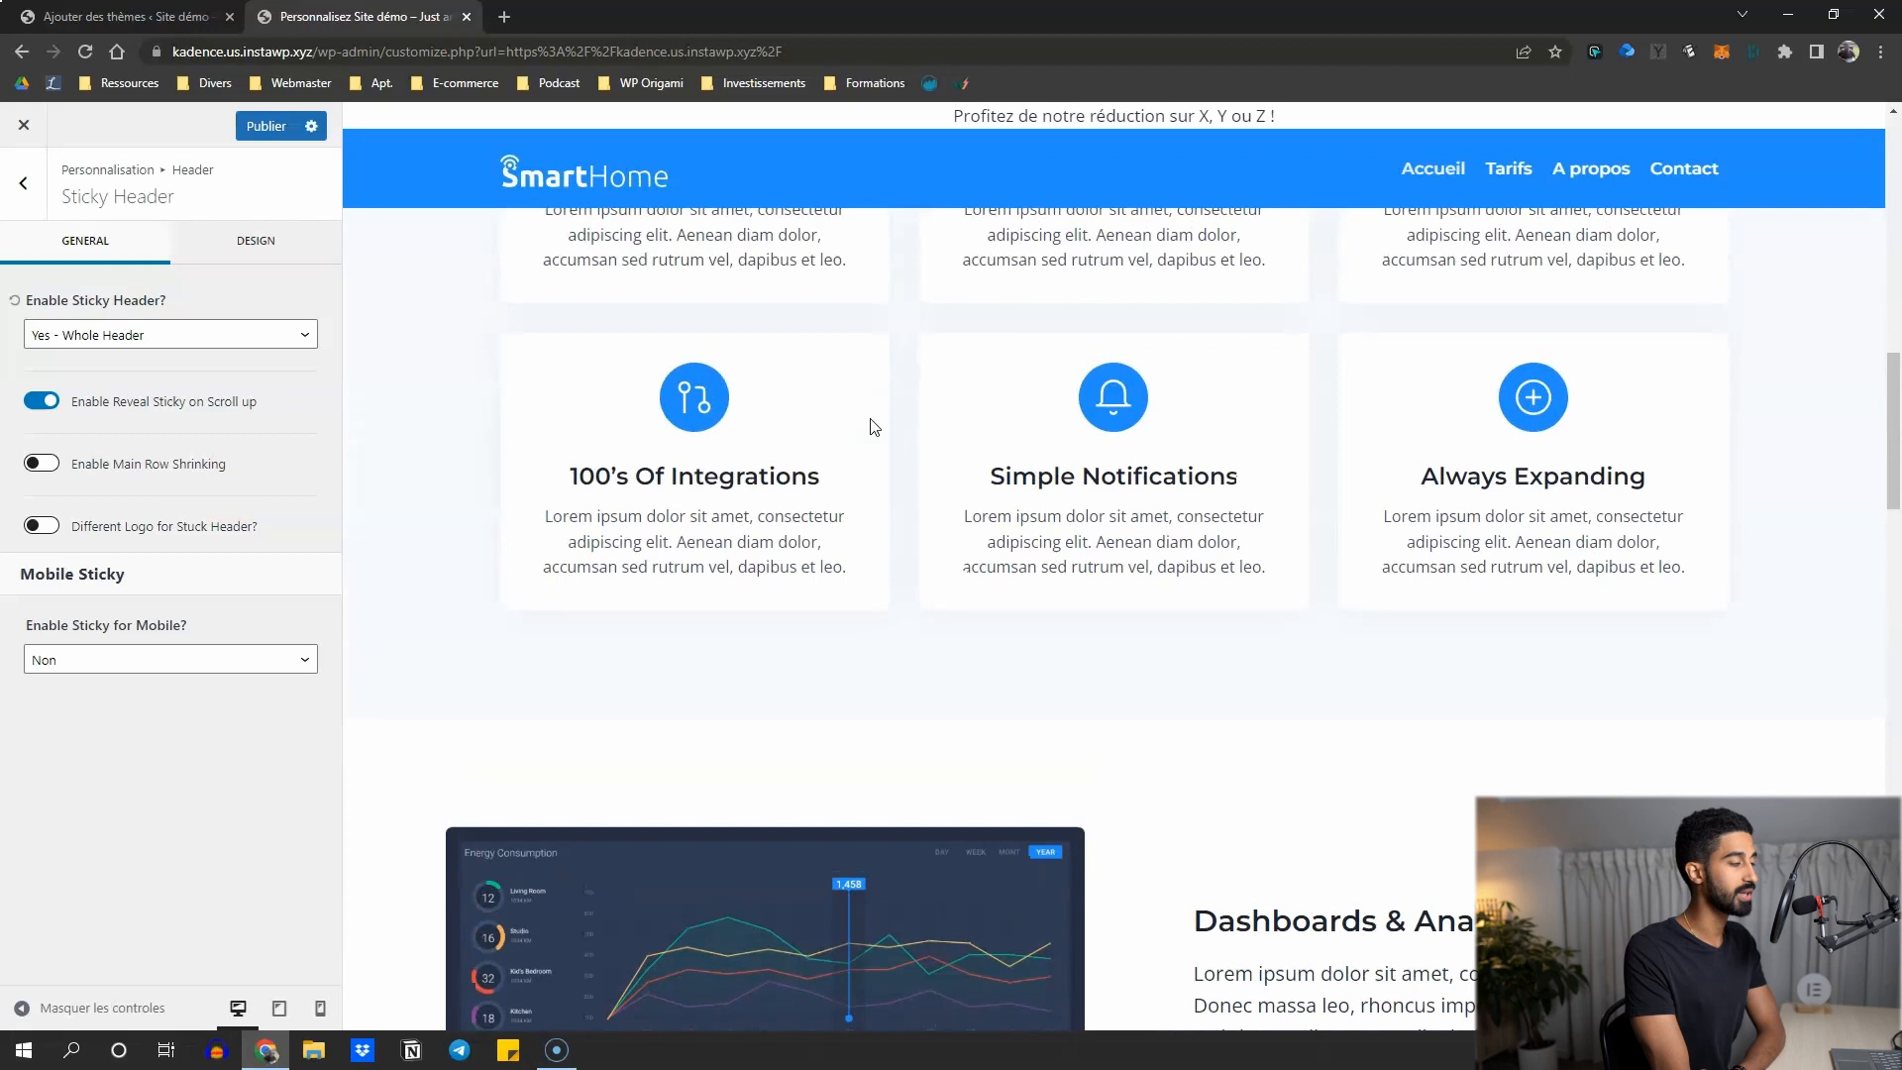
scroll(881, 426, down, 14)
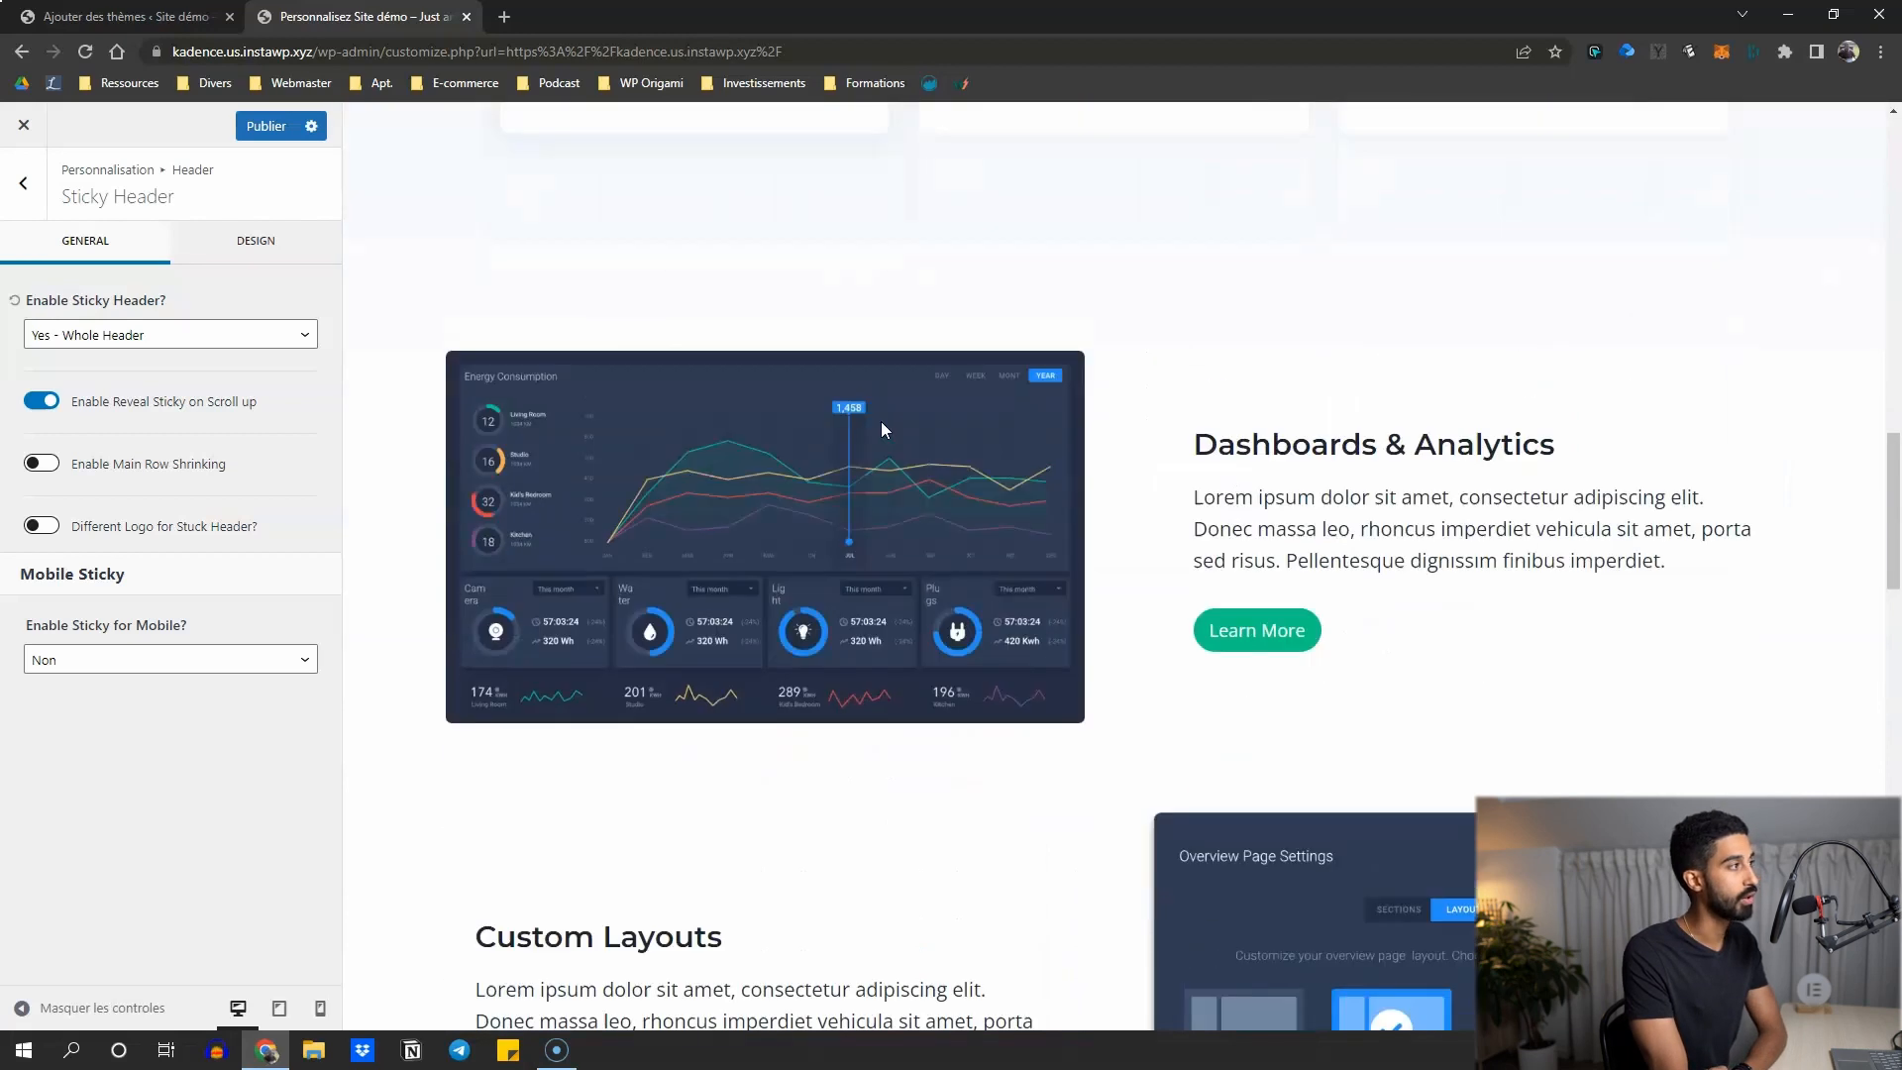
scroll(878, 424, down, 4)
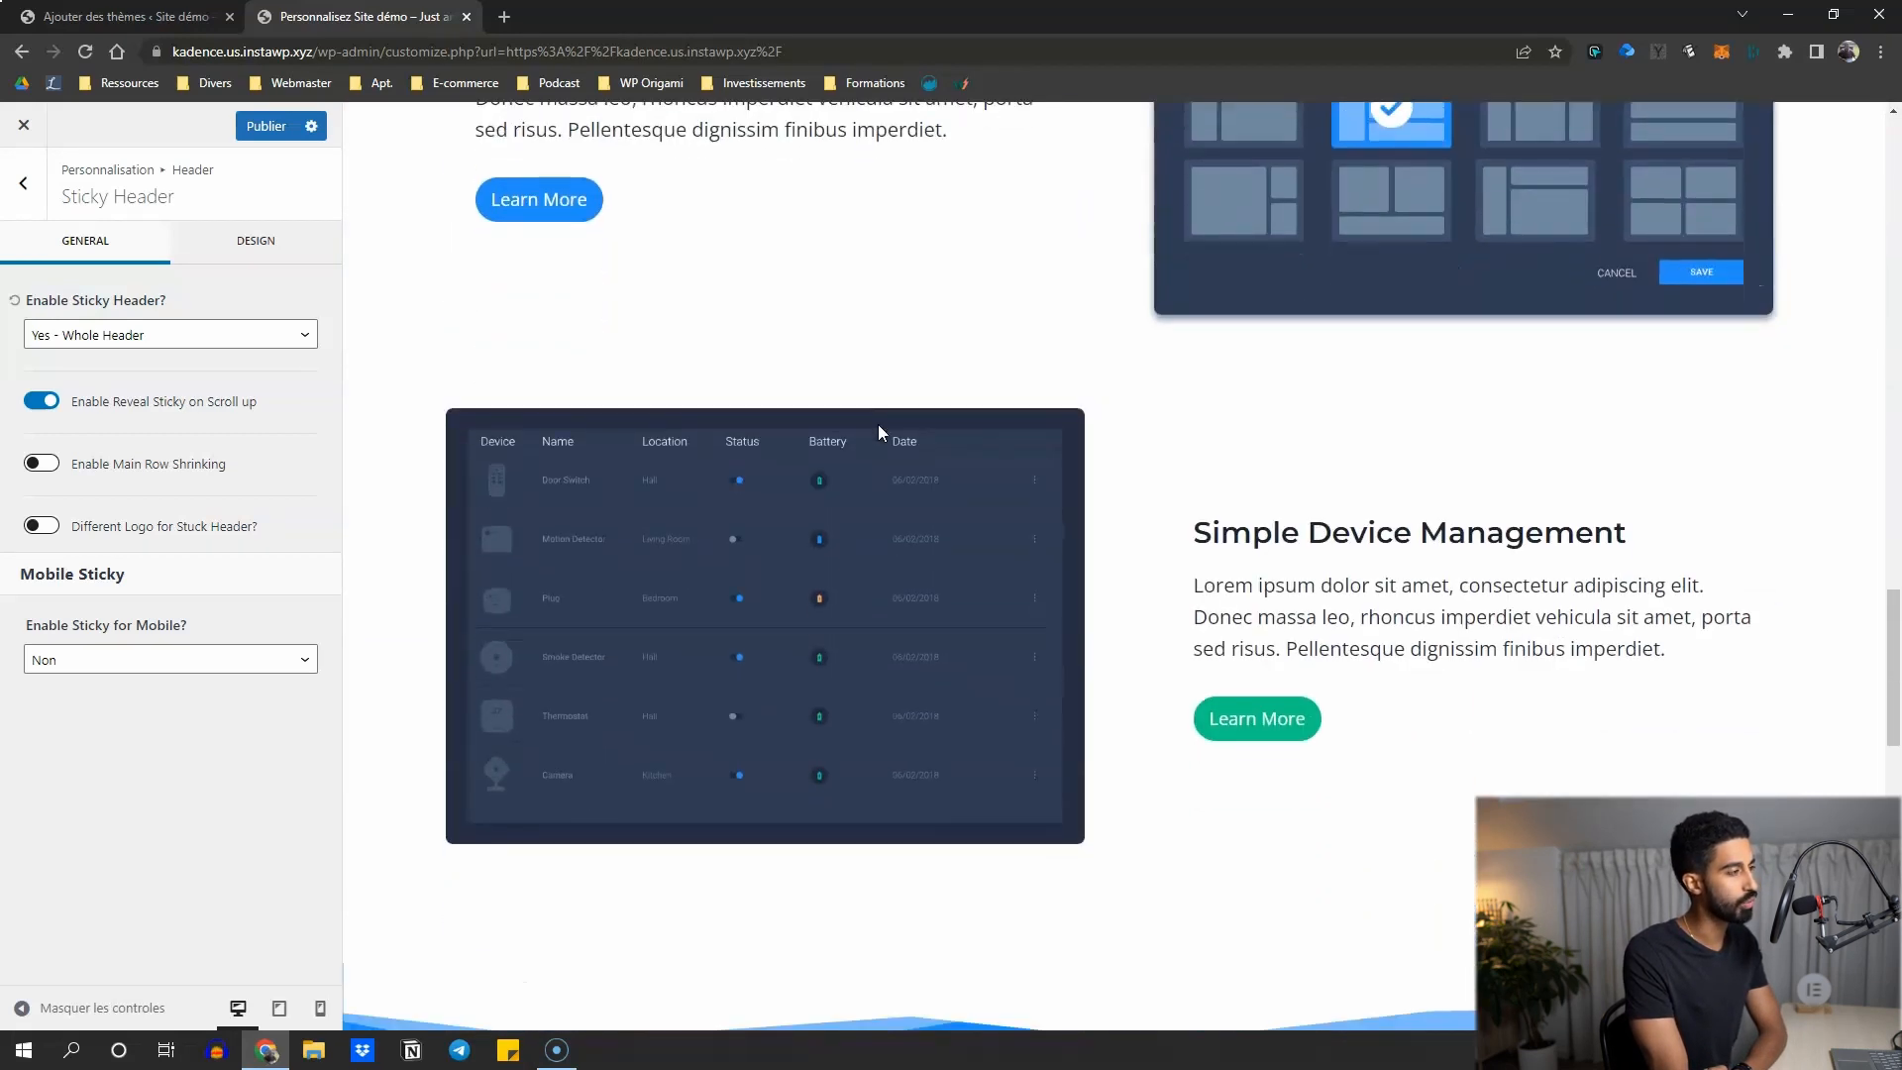
scroll(878, 432, down, 4)
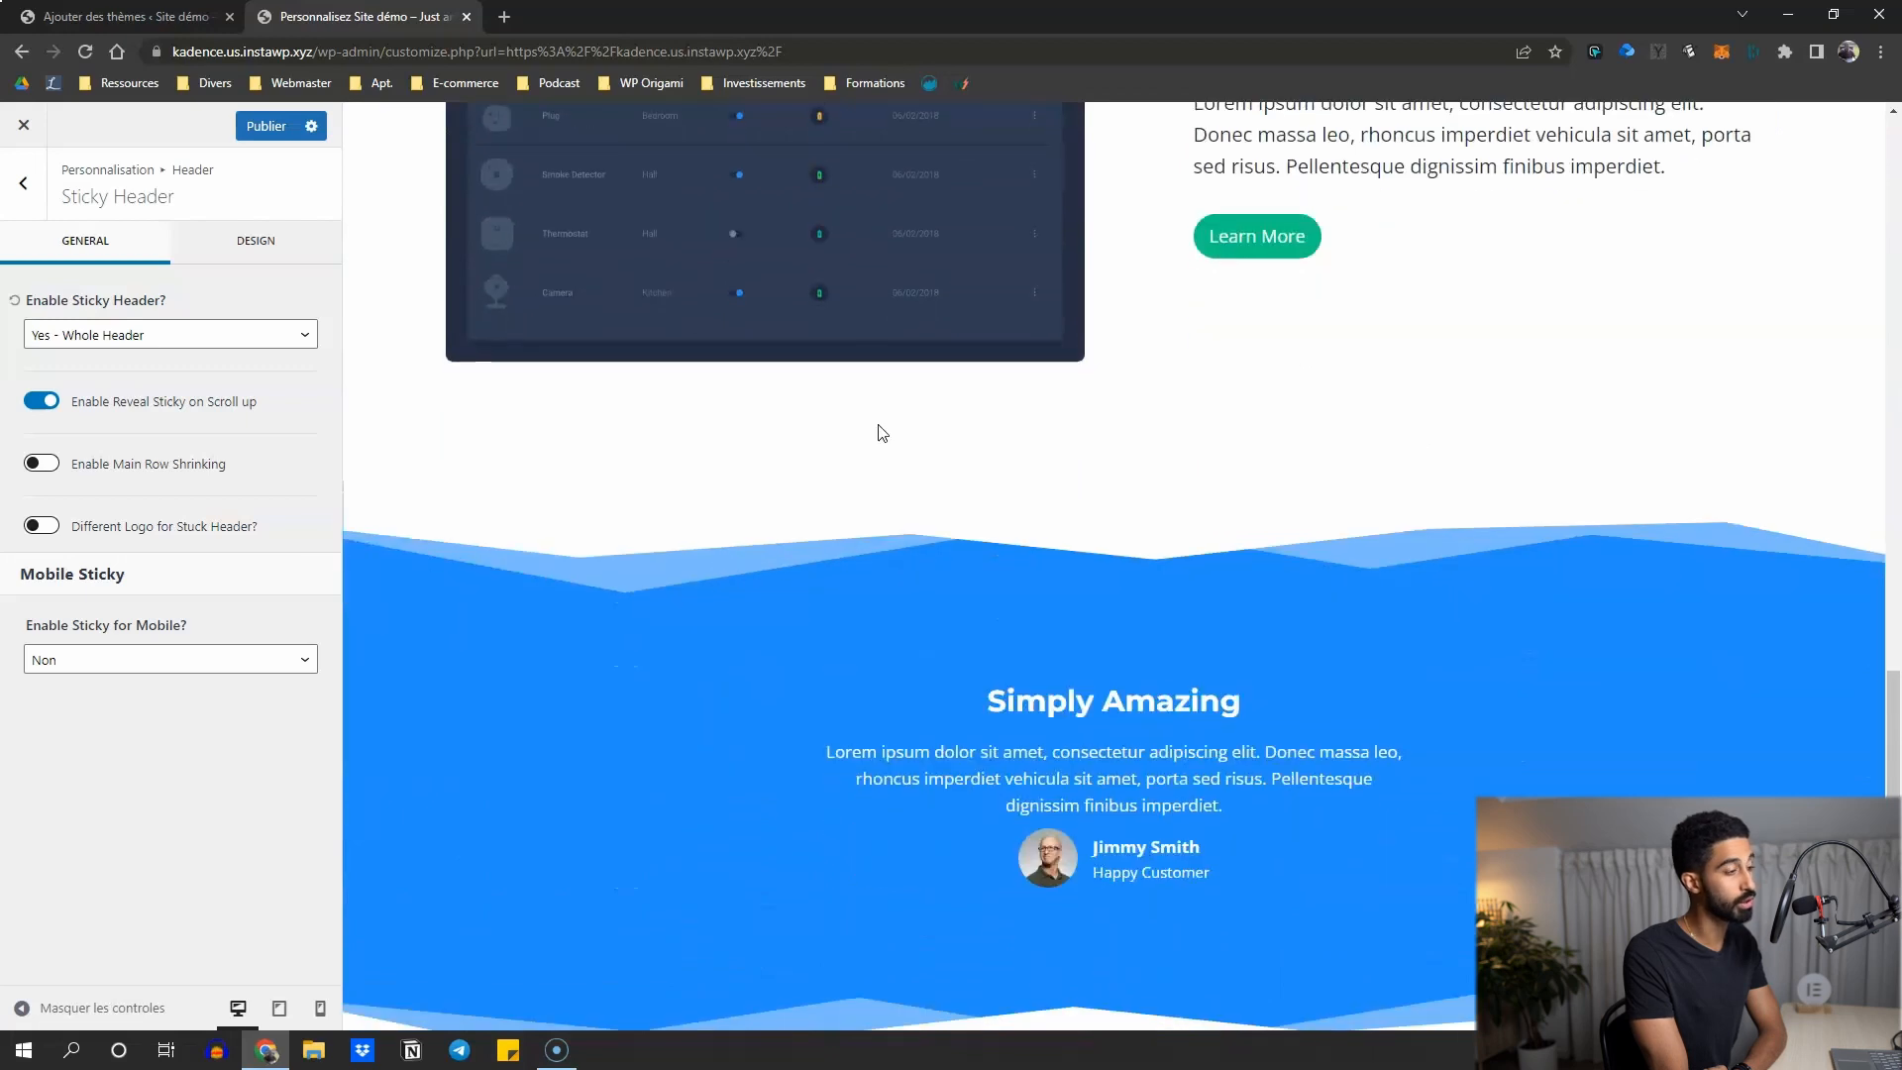
scroll(872, 428, up, 1)
scroll(871, 428, up, 1)
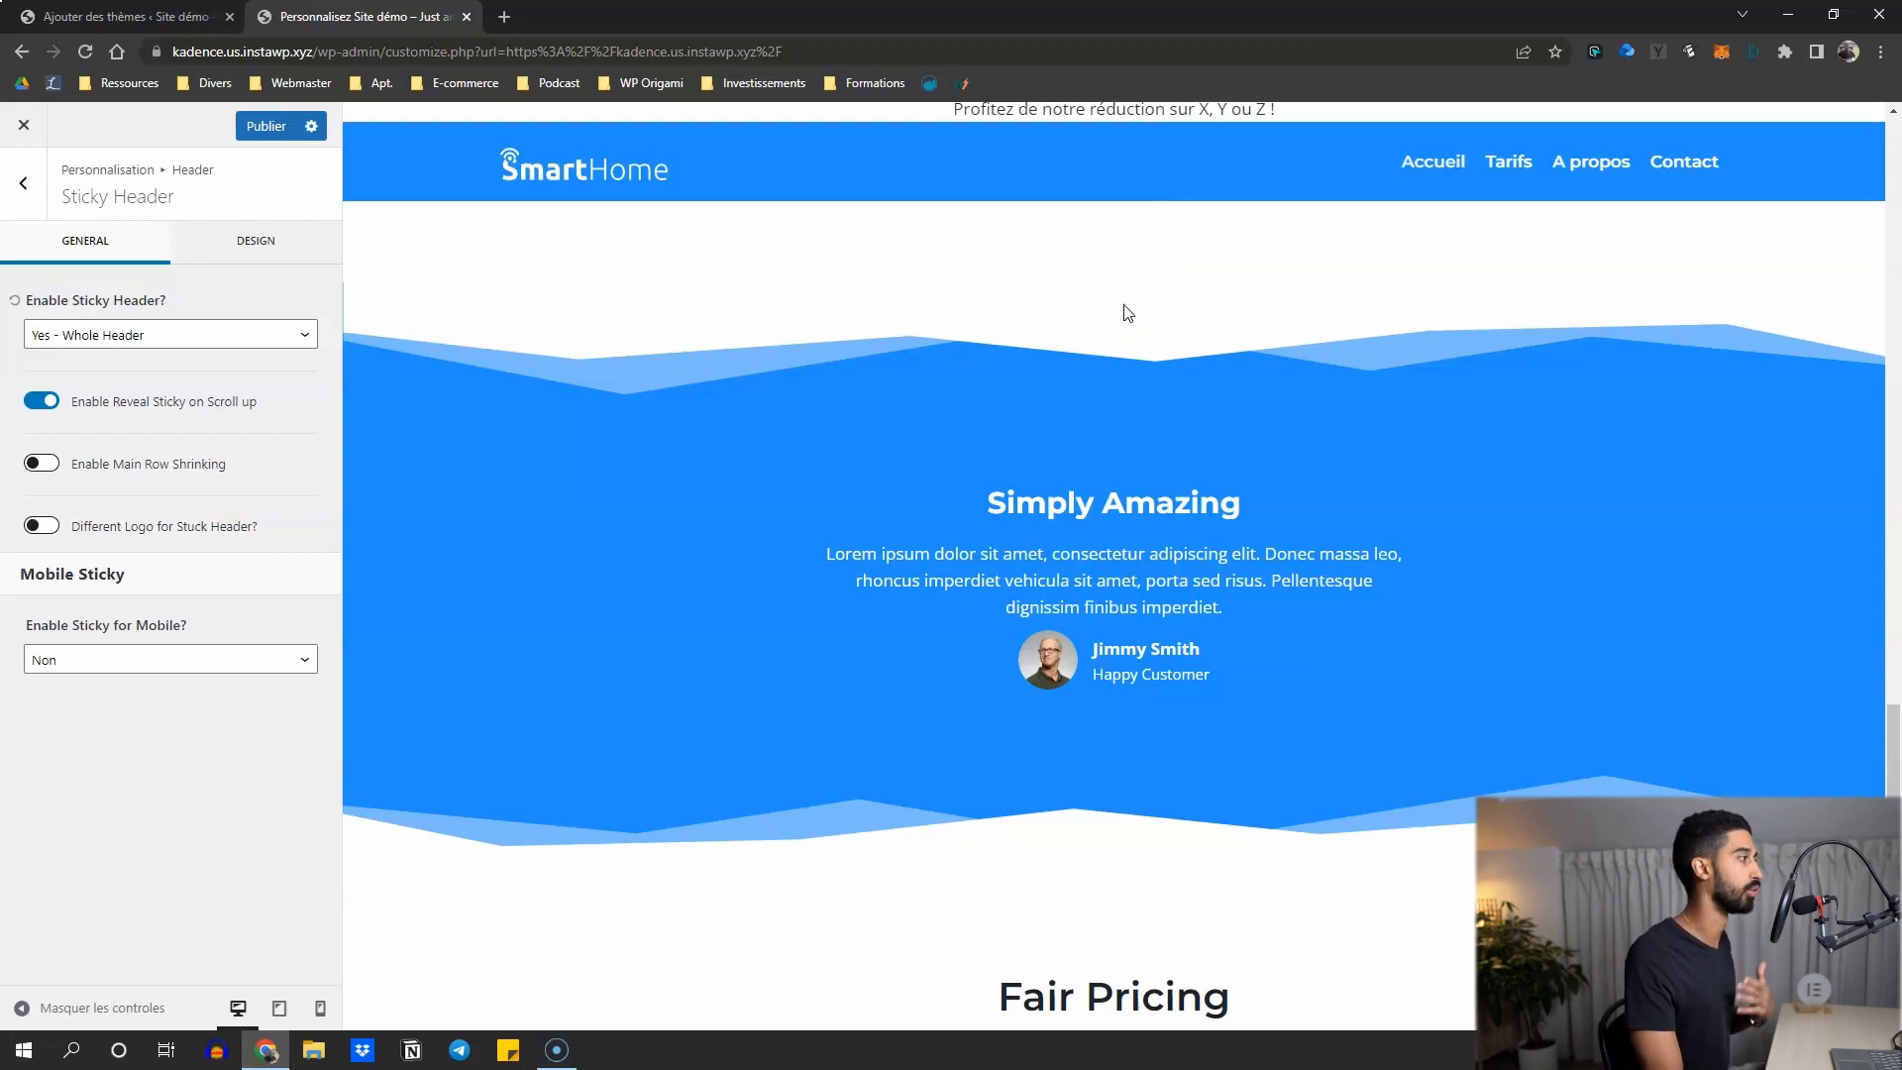
scroll(884, 325, up, 10)
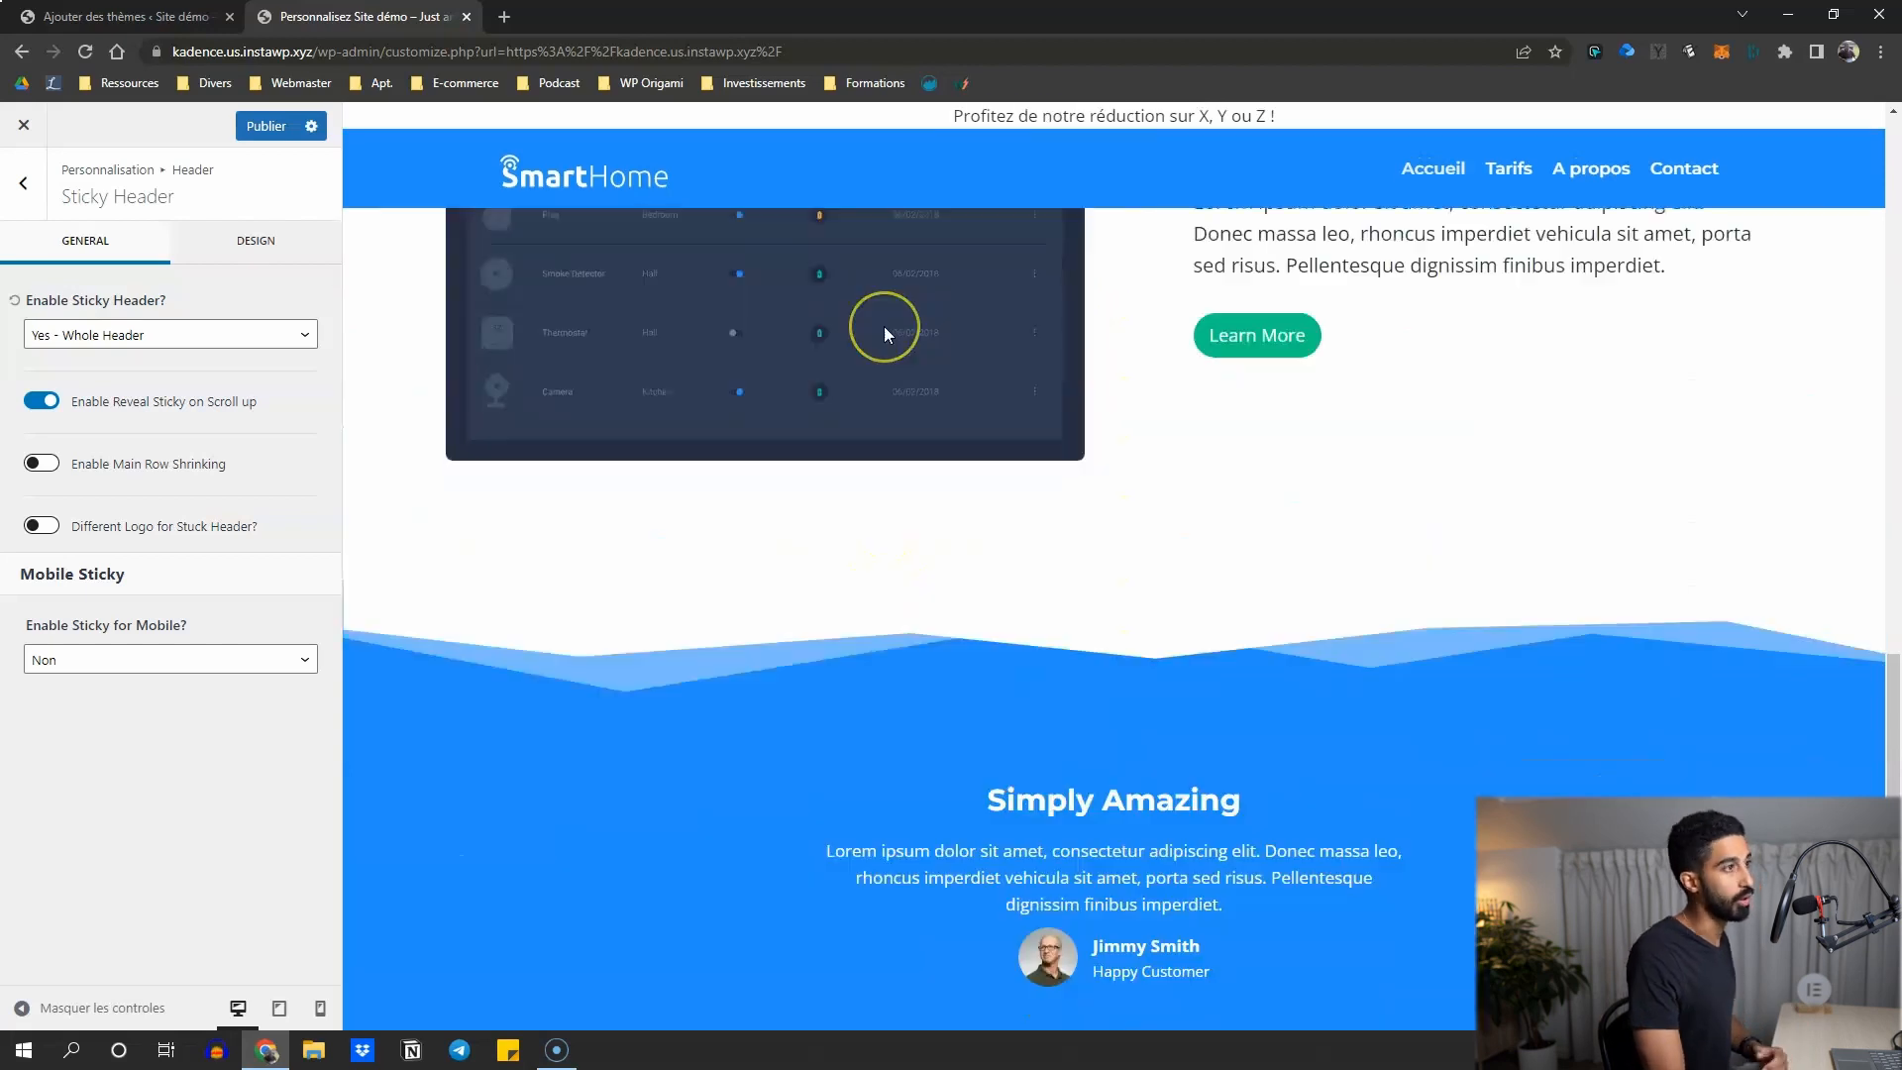
scroll(884, 325, up, 8)
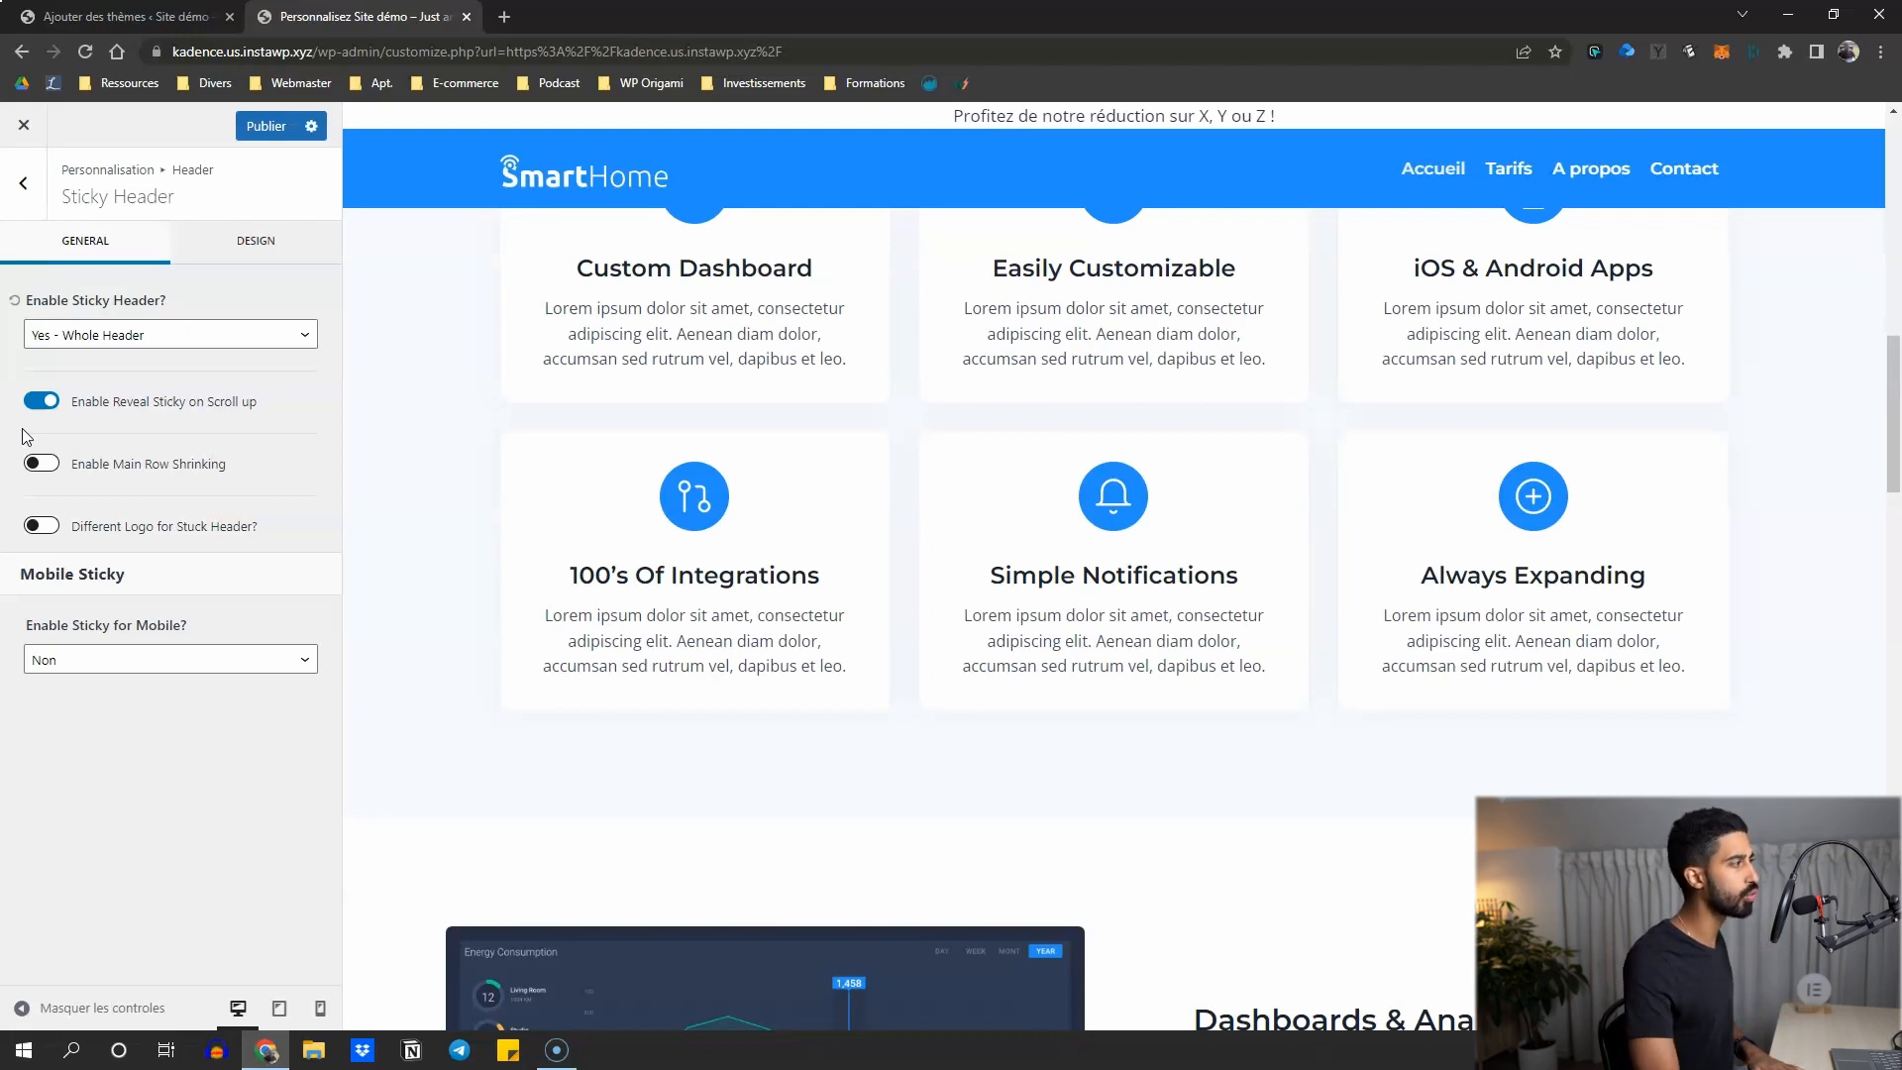
Review the Enable Sticky Header choices without changing the selection, and recheck the header's scroll behaviour around the hero and feature sections.
click(190, 333)
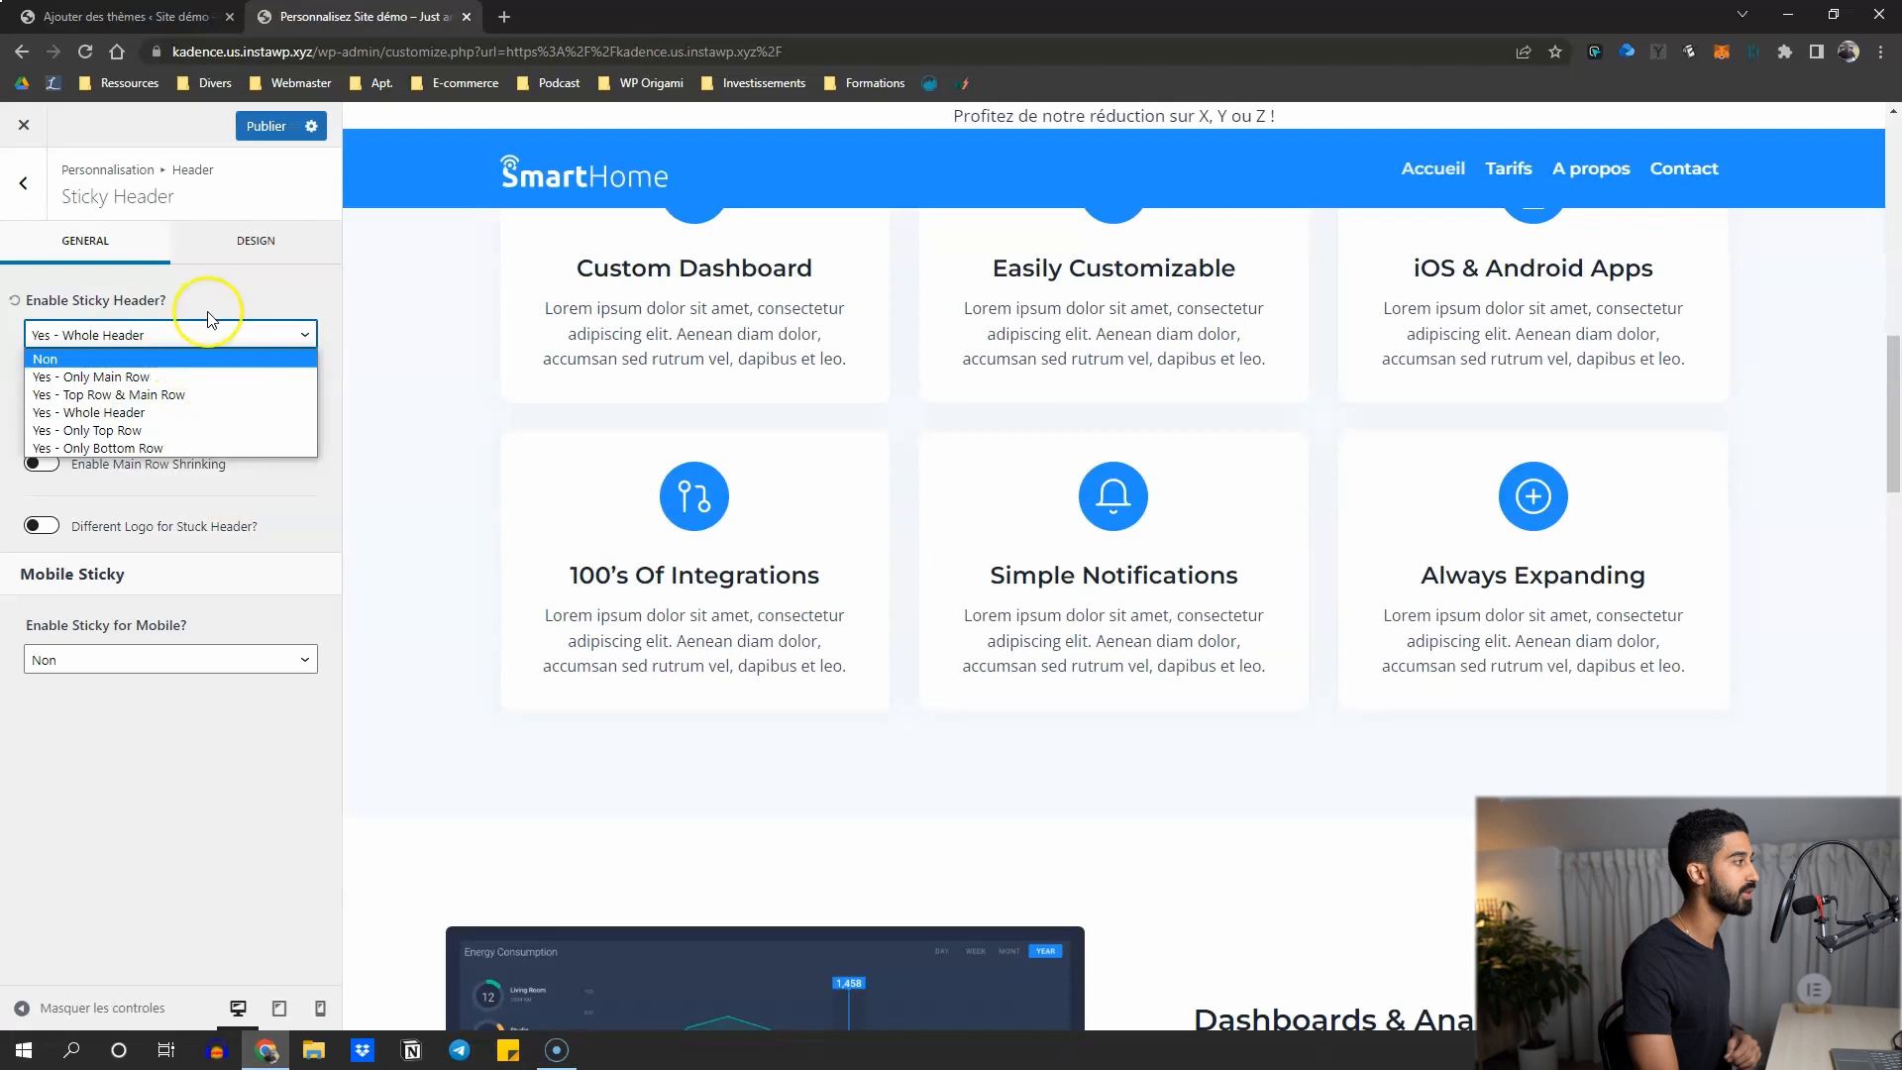
click(208, 317)
scroll(700, 572, down, 2)
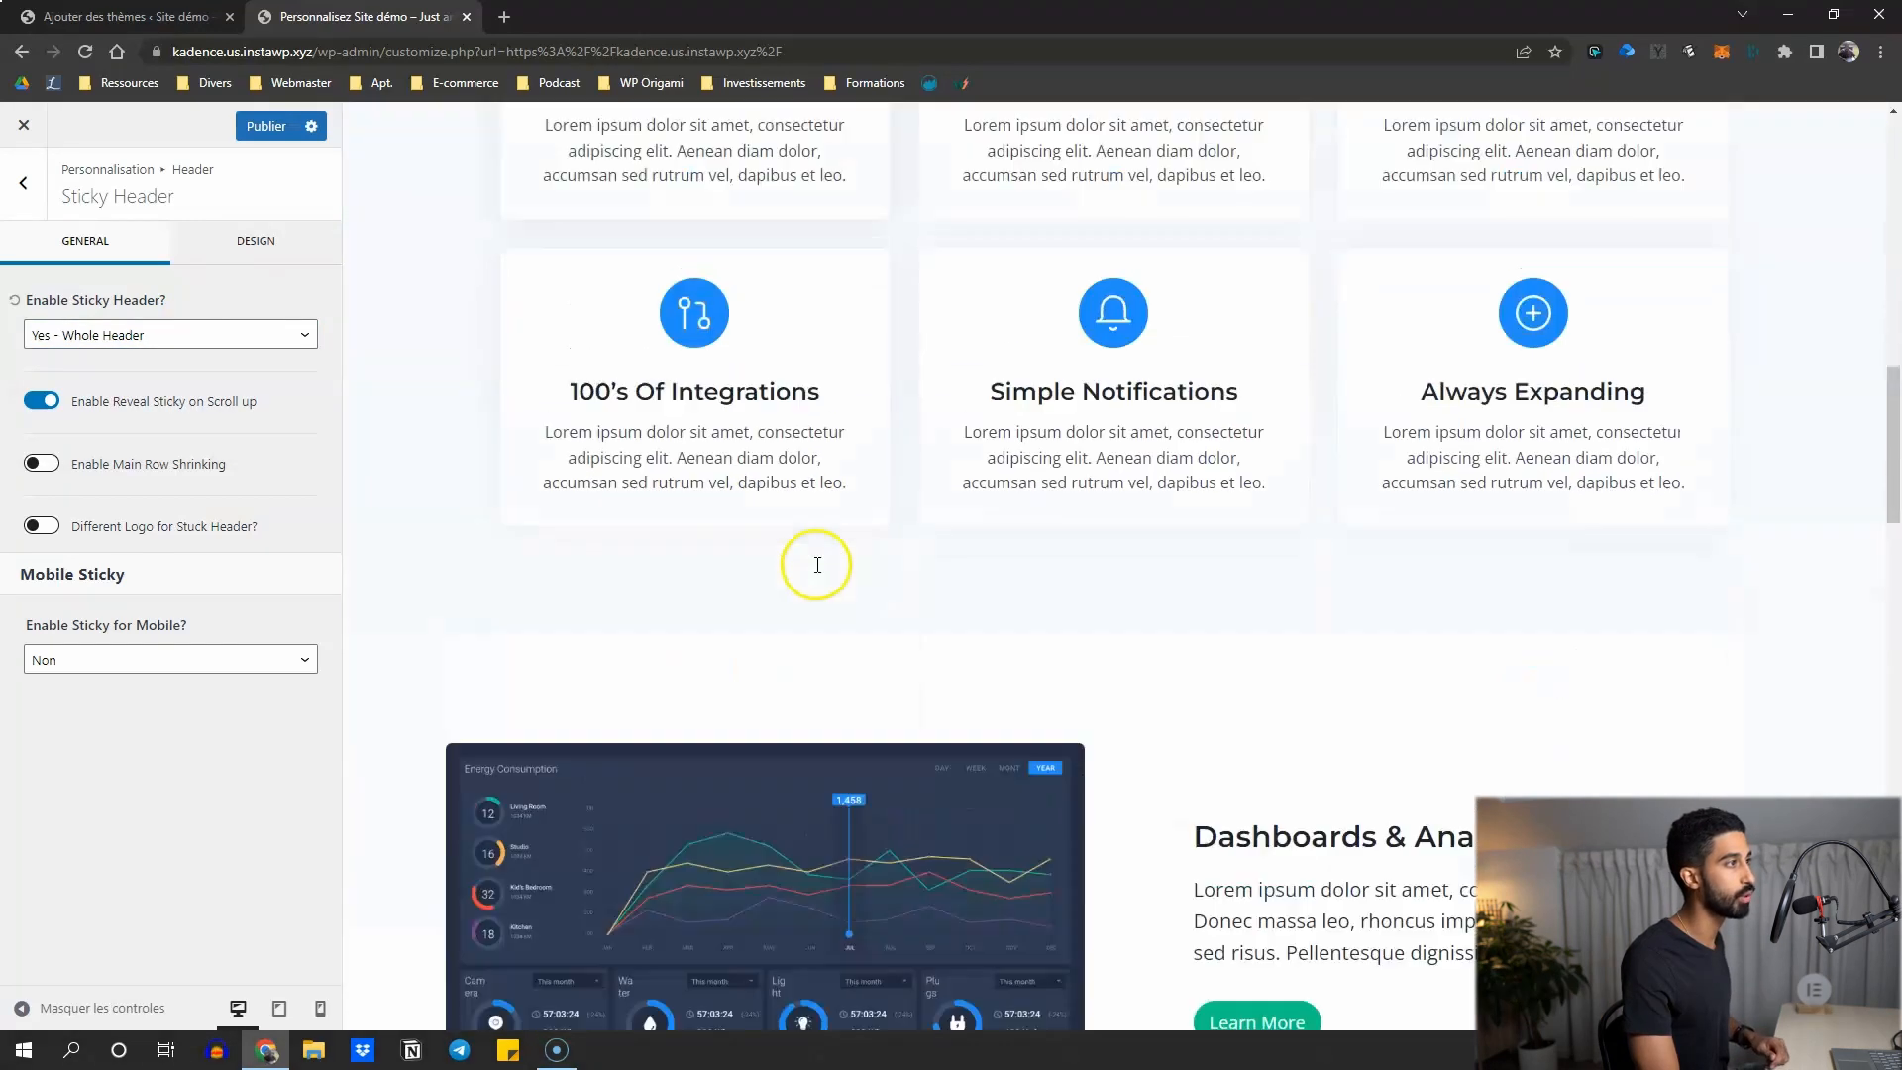
scroll(813, 564, down, 7)
scroll(807, 565, up, 4)
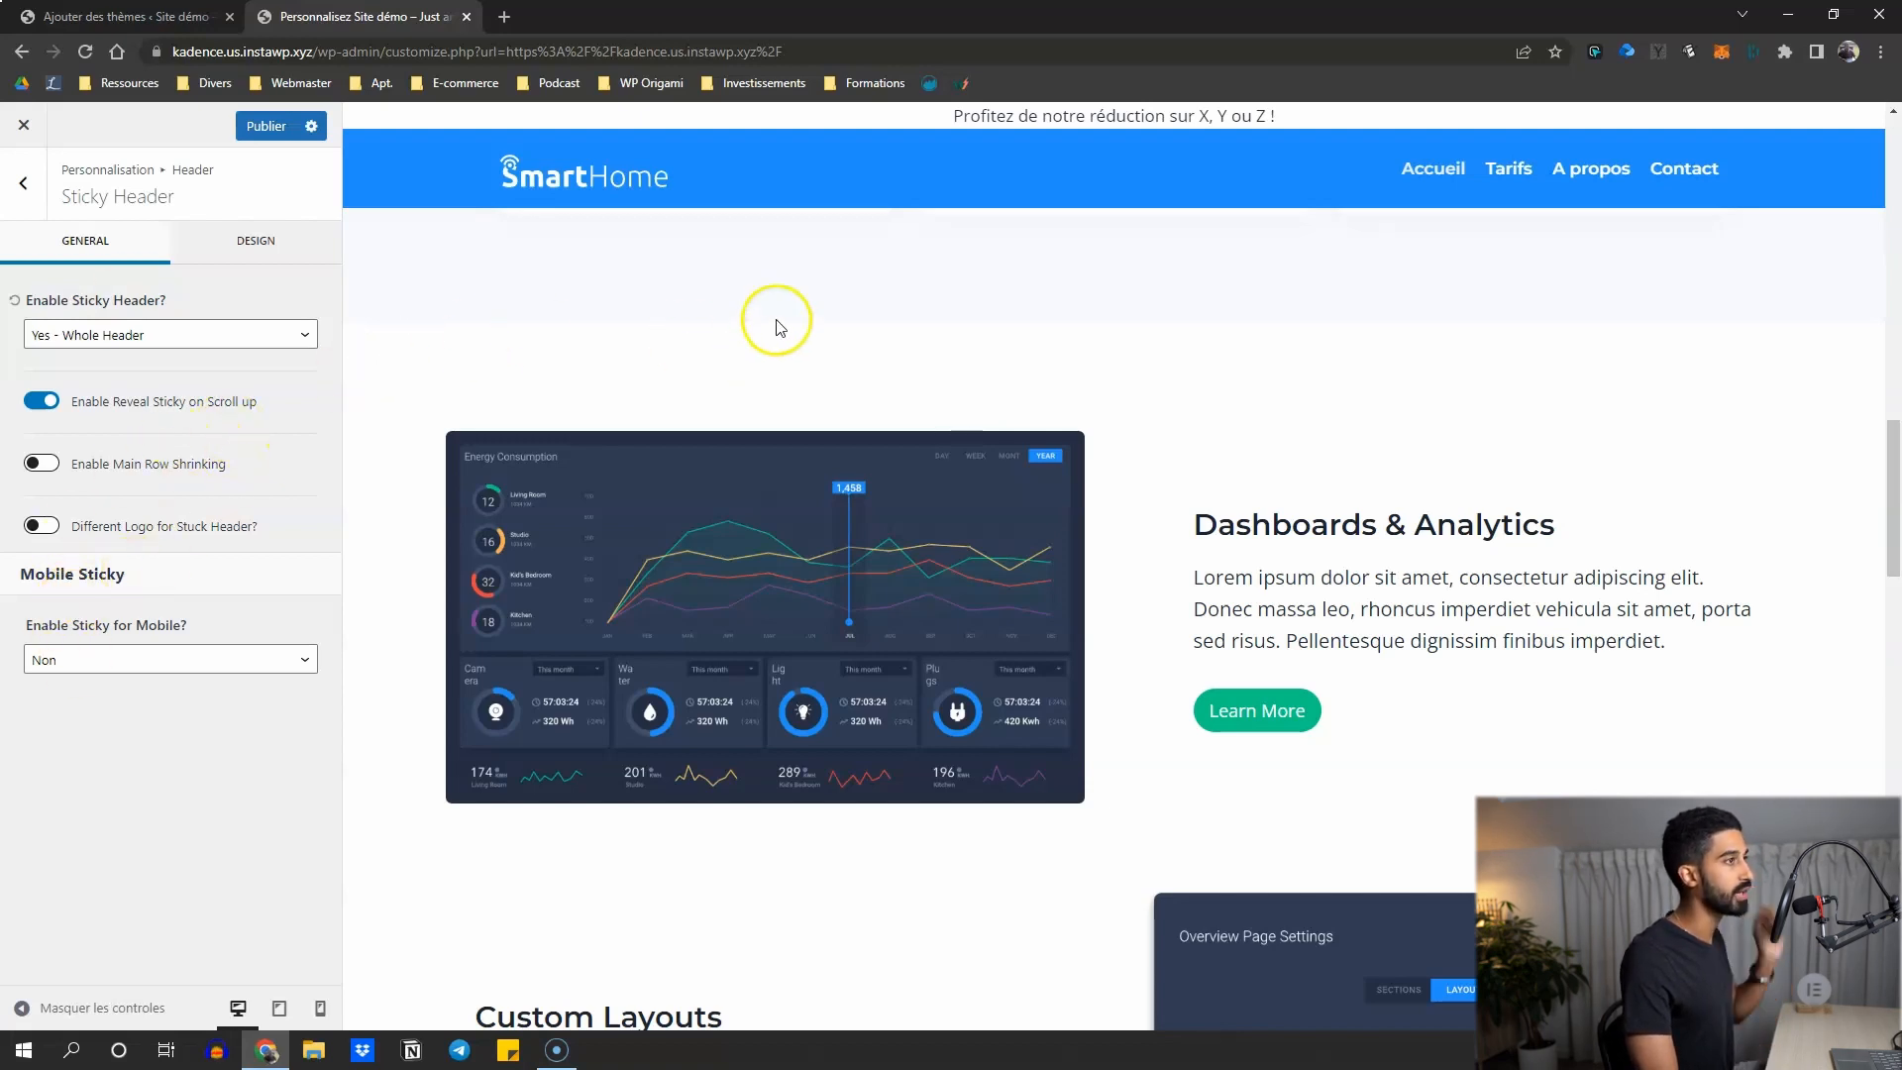
scroll(773, 327, up, 10)
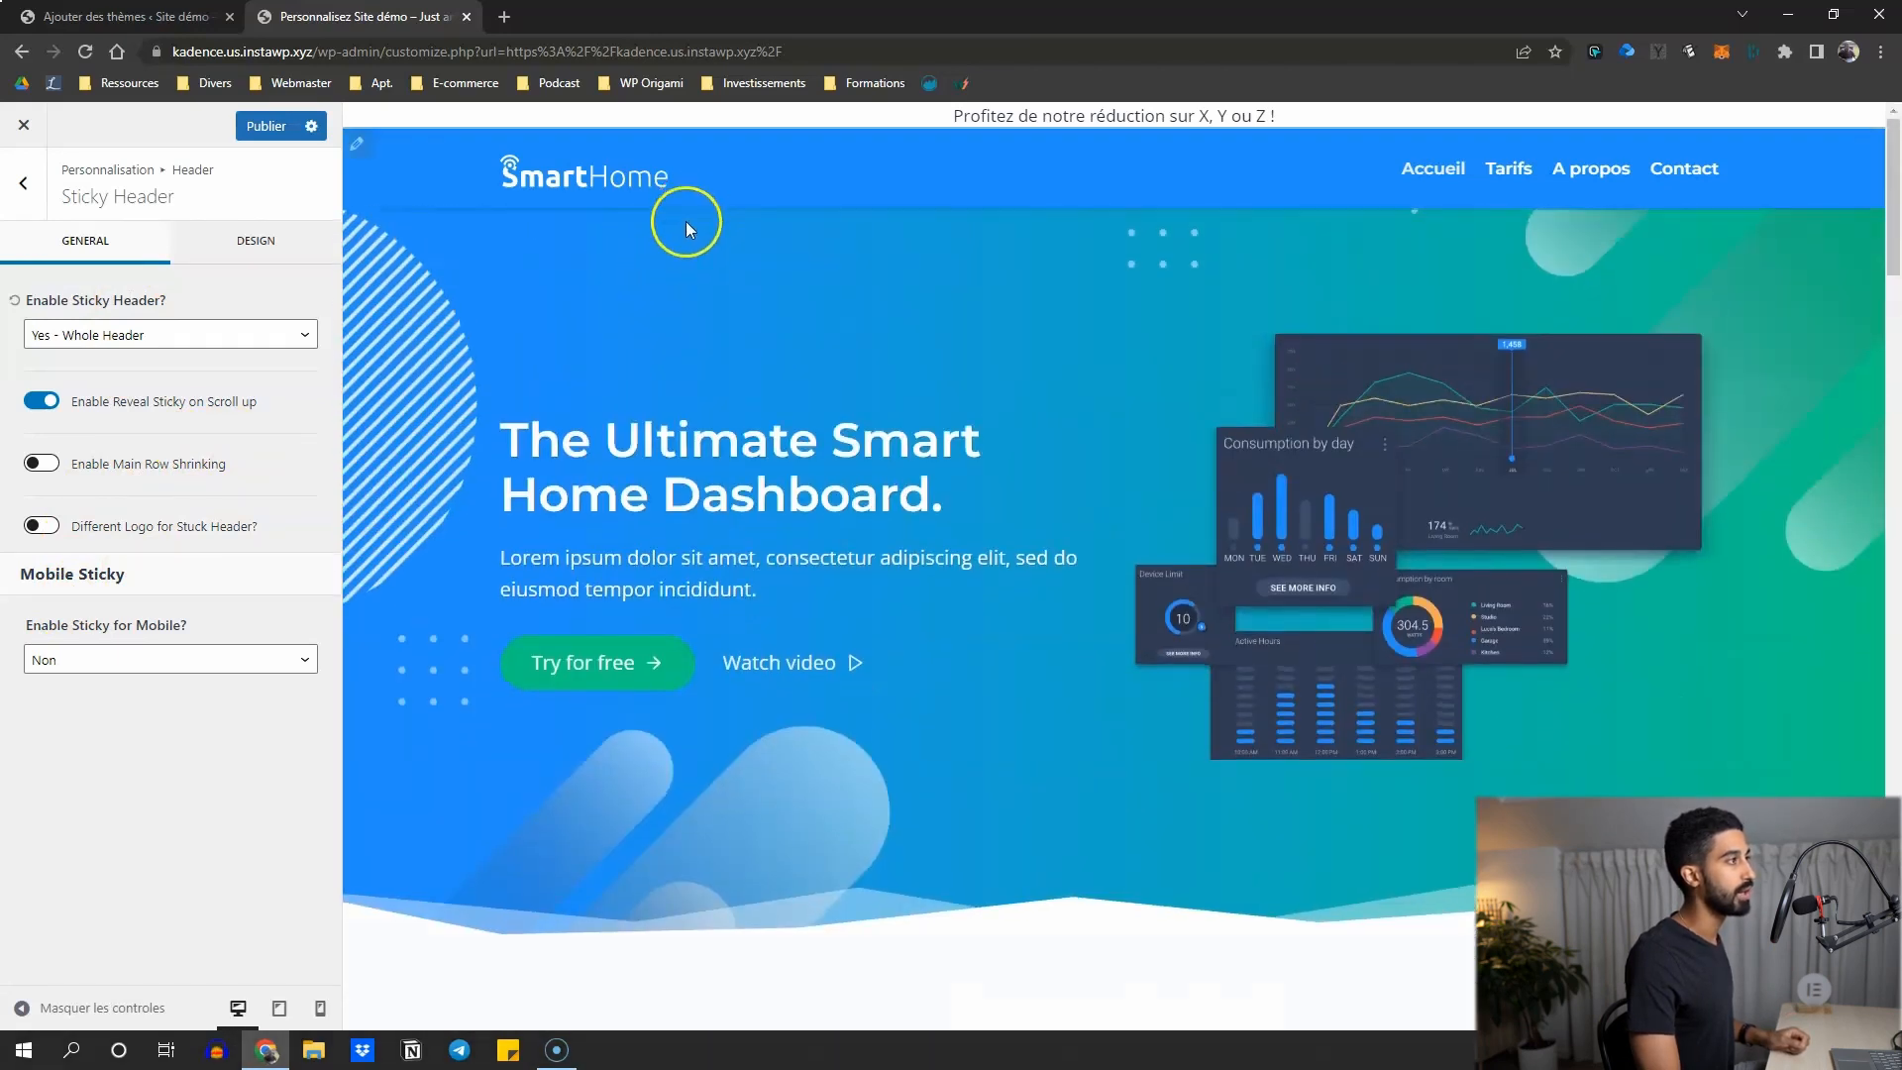
scroll(595, 248, down, 8)
scroll(416, 277, up, 2)
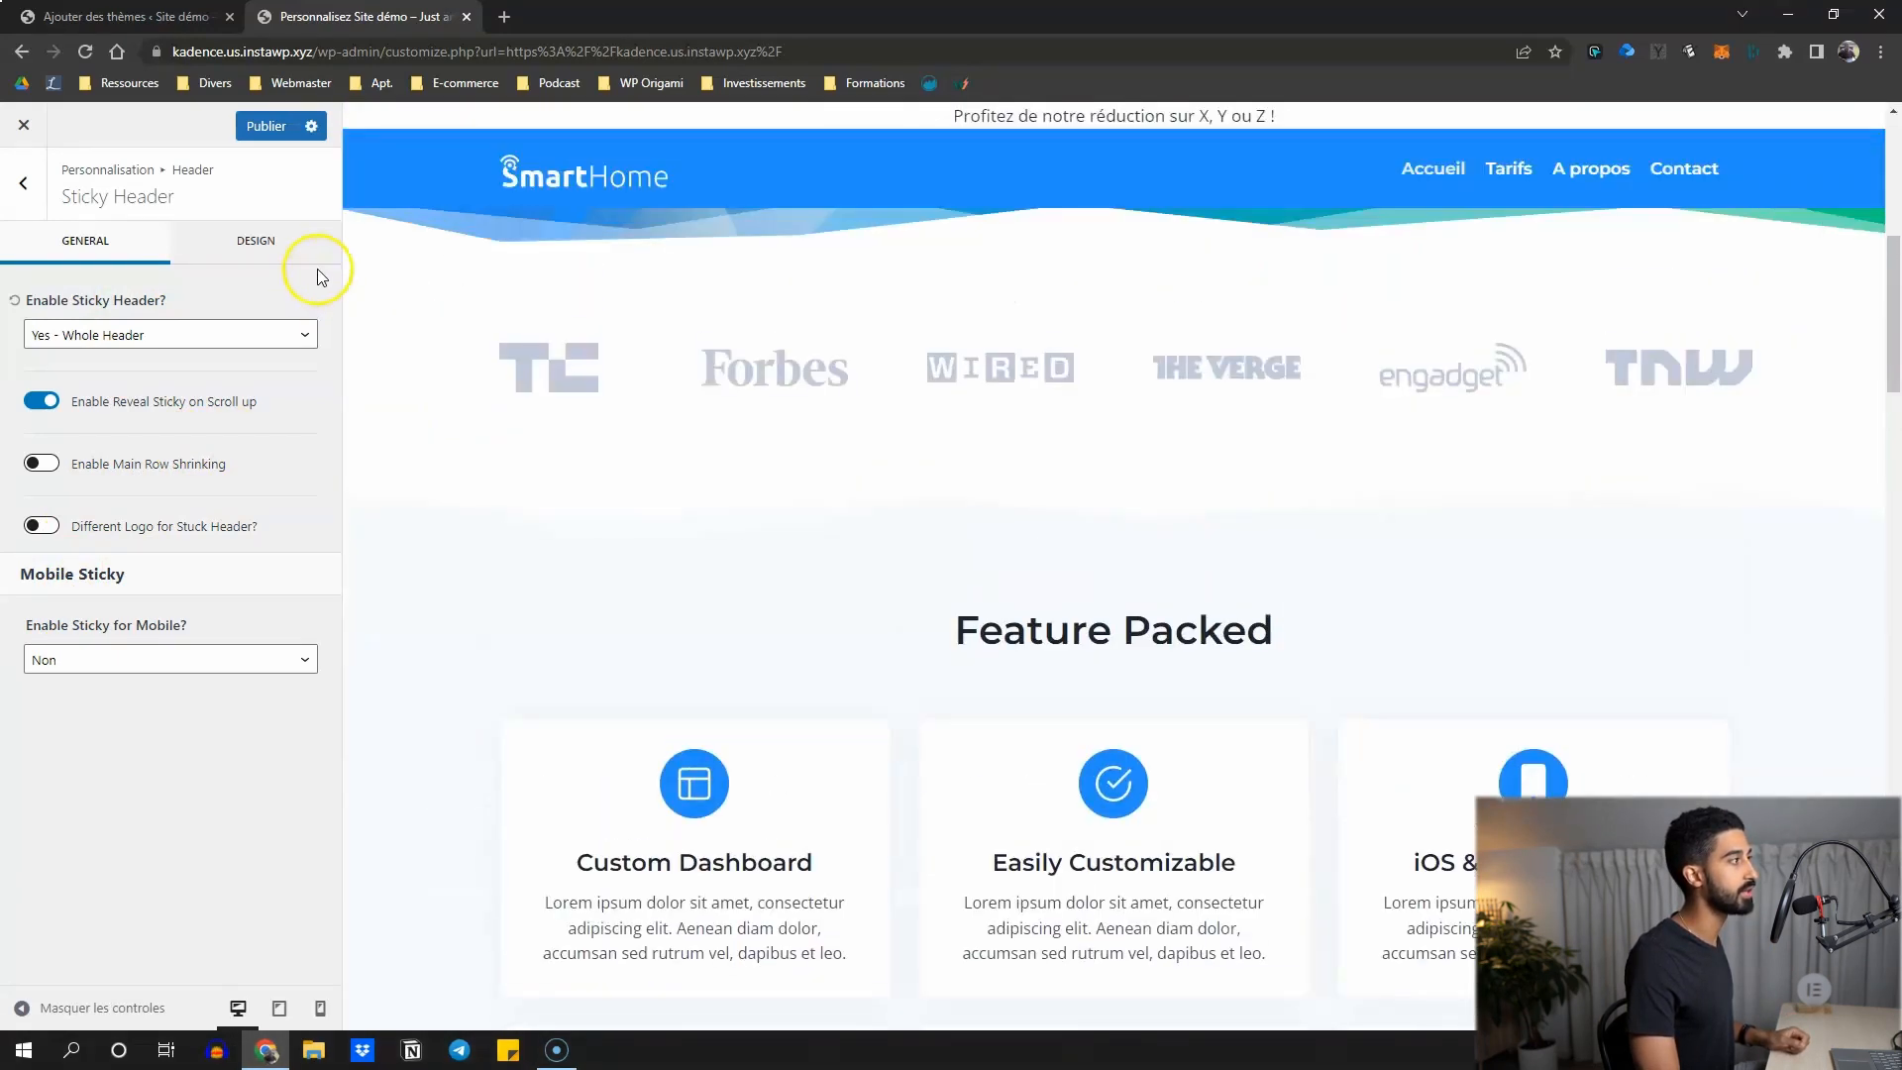
Review the sticky header's design options and compare them with the logo and navigation of the stuck header in the preview.
click(220, 248)
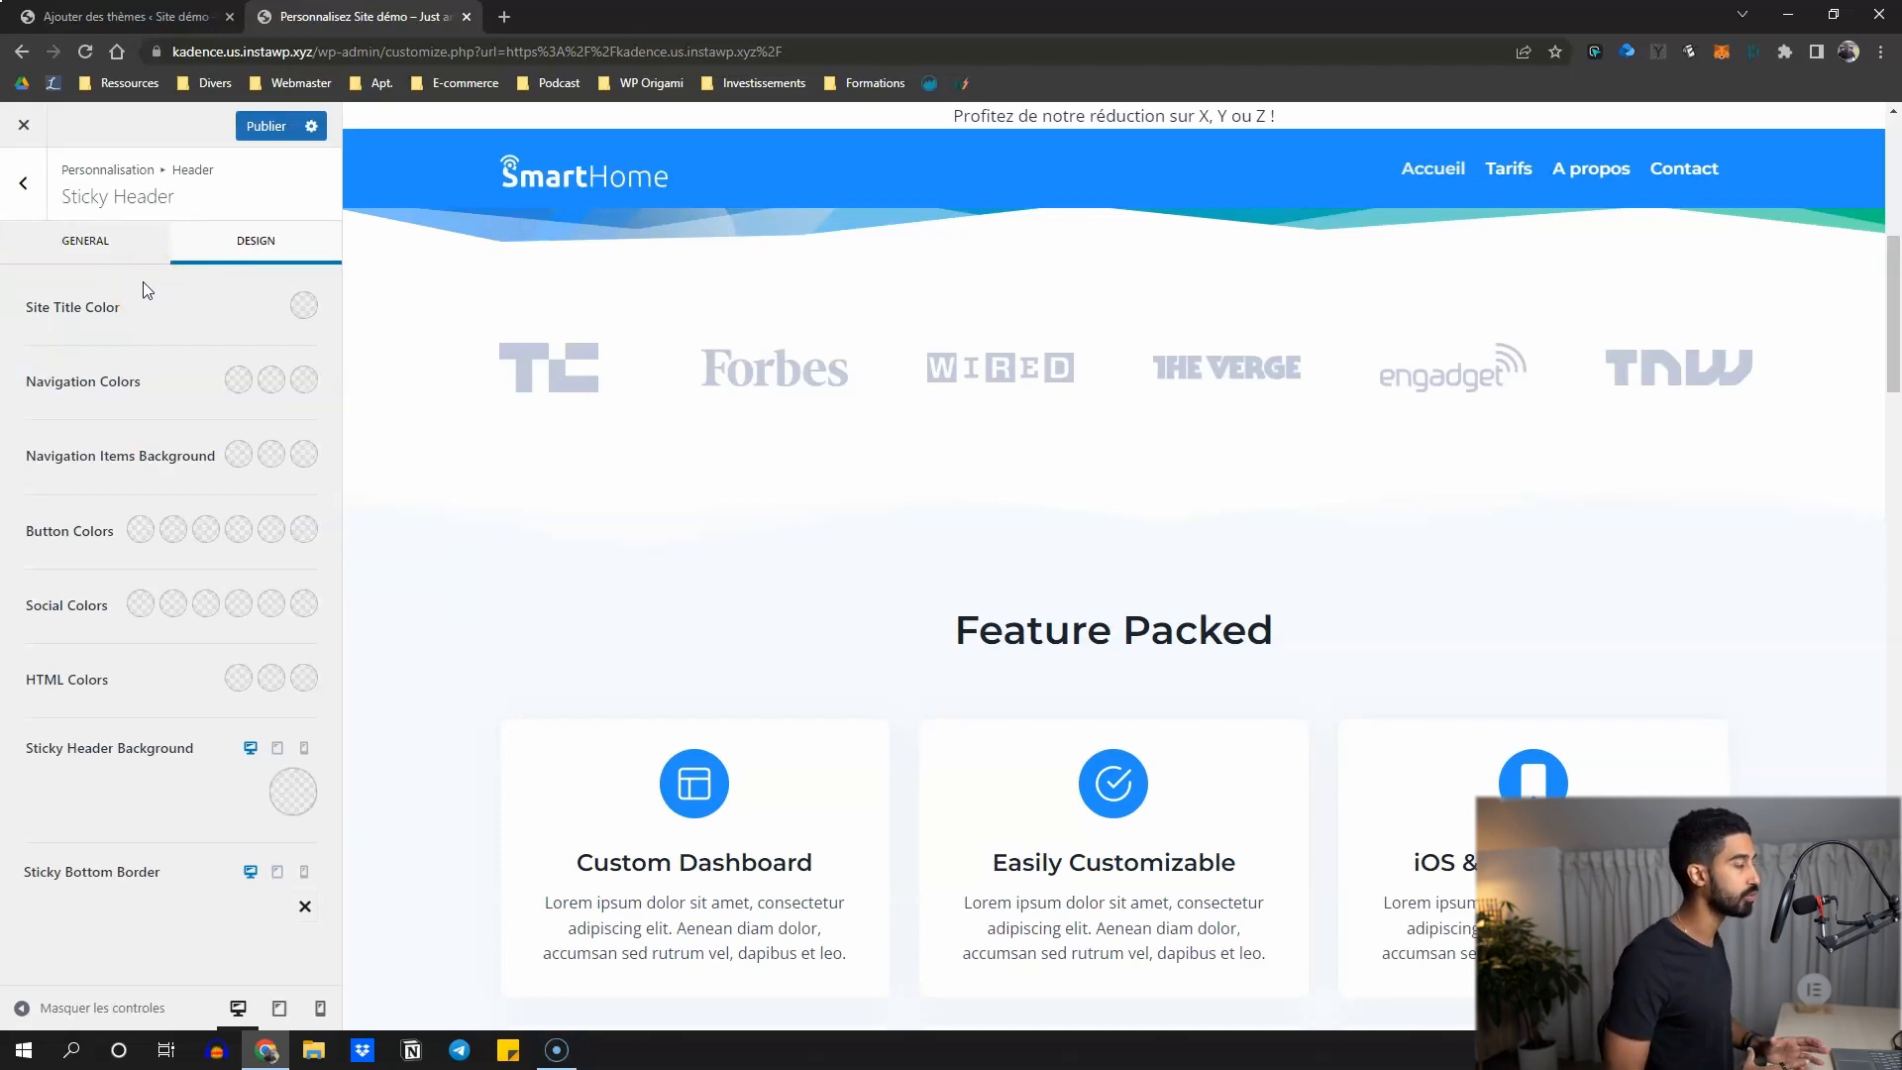
scroll(861, 490, down, 10)
scroll(812, 511, down, 4)
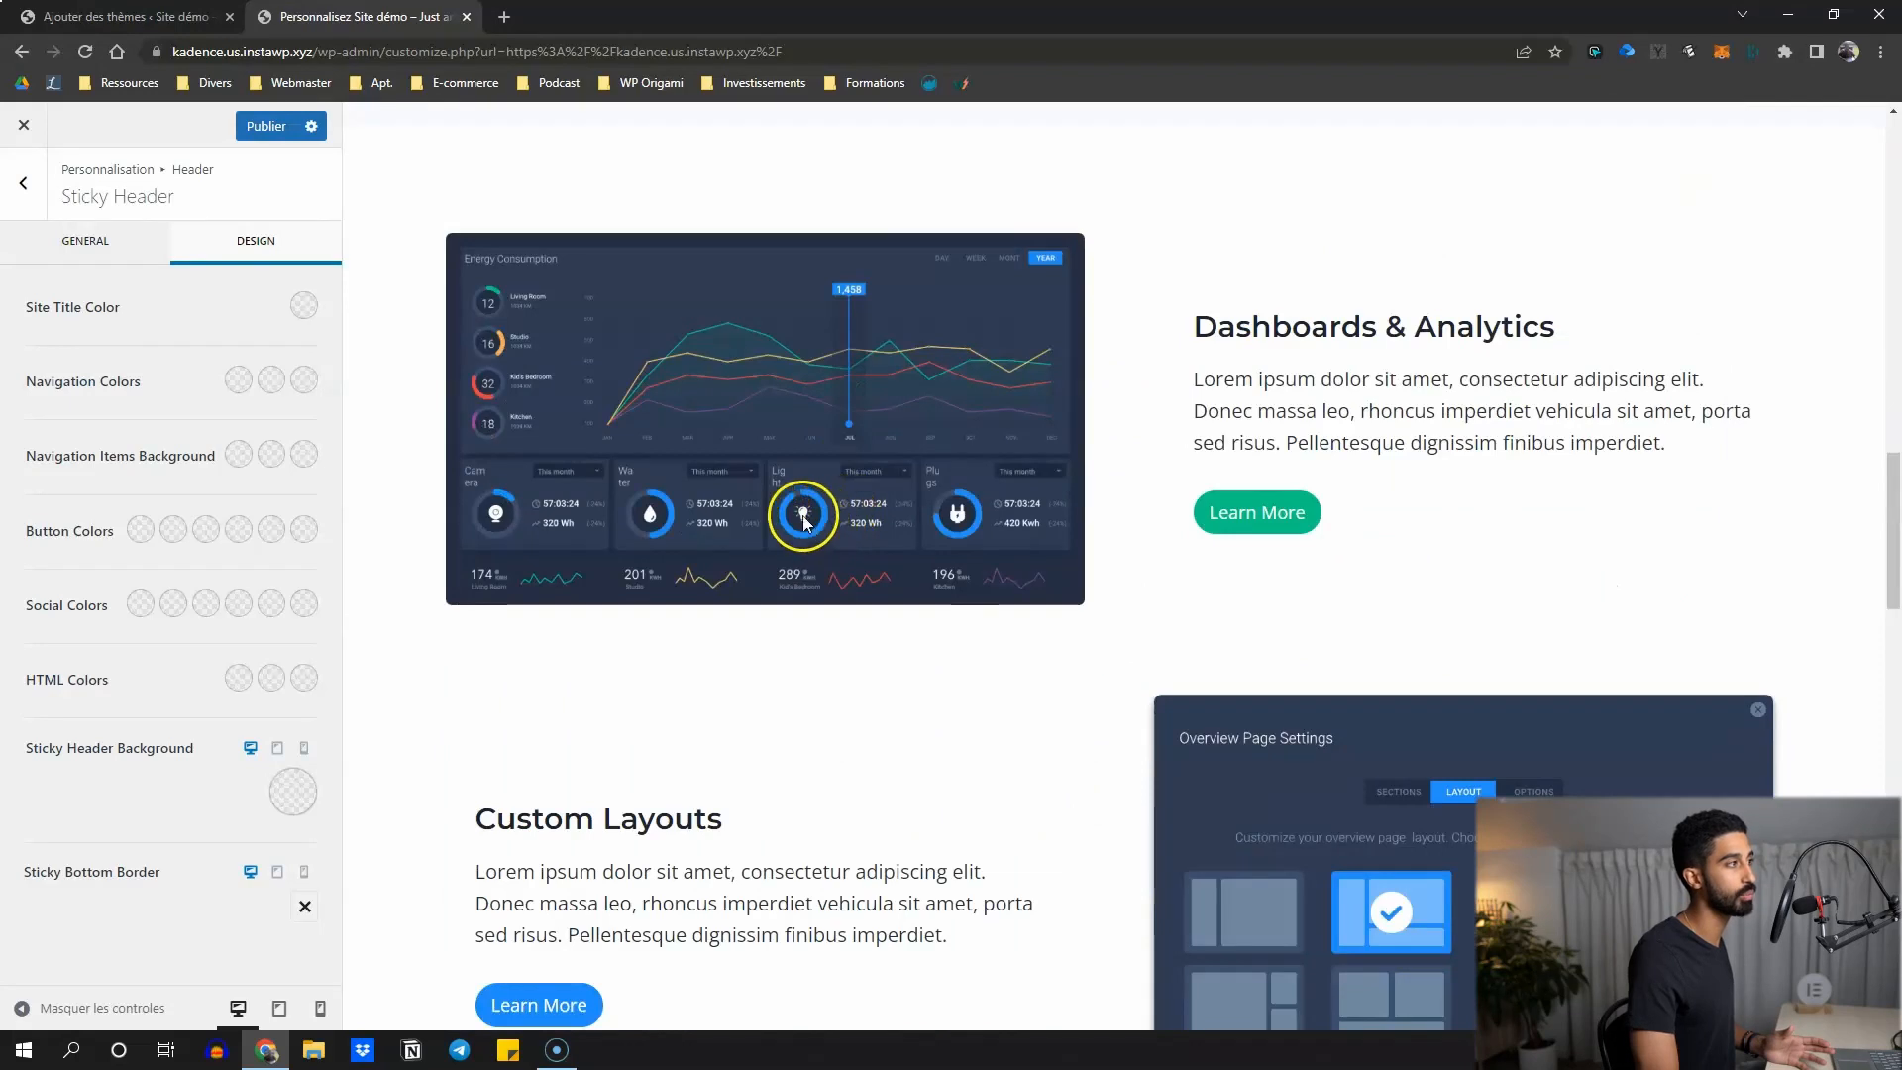
scroll(758, 446, up, 2)
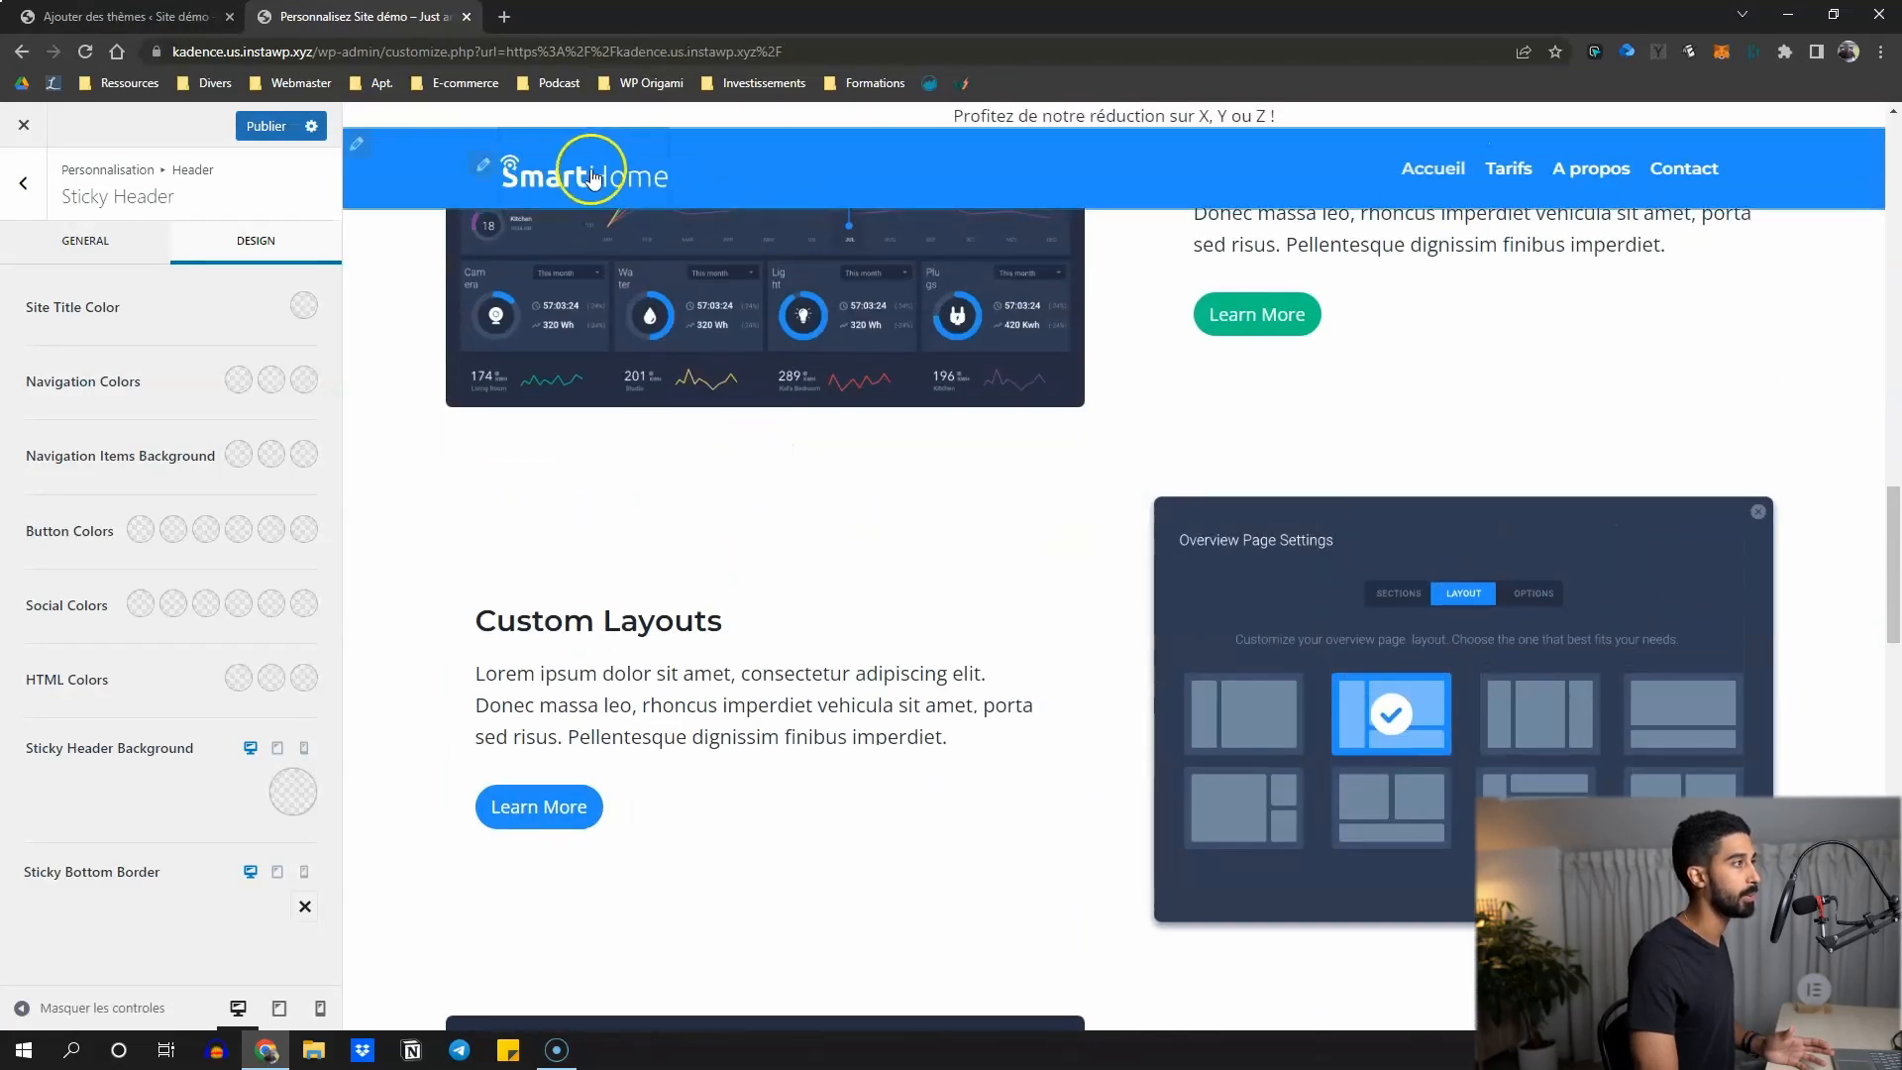
drag(1894, 545, 1766, 617)
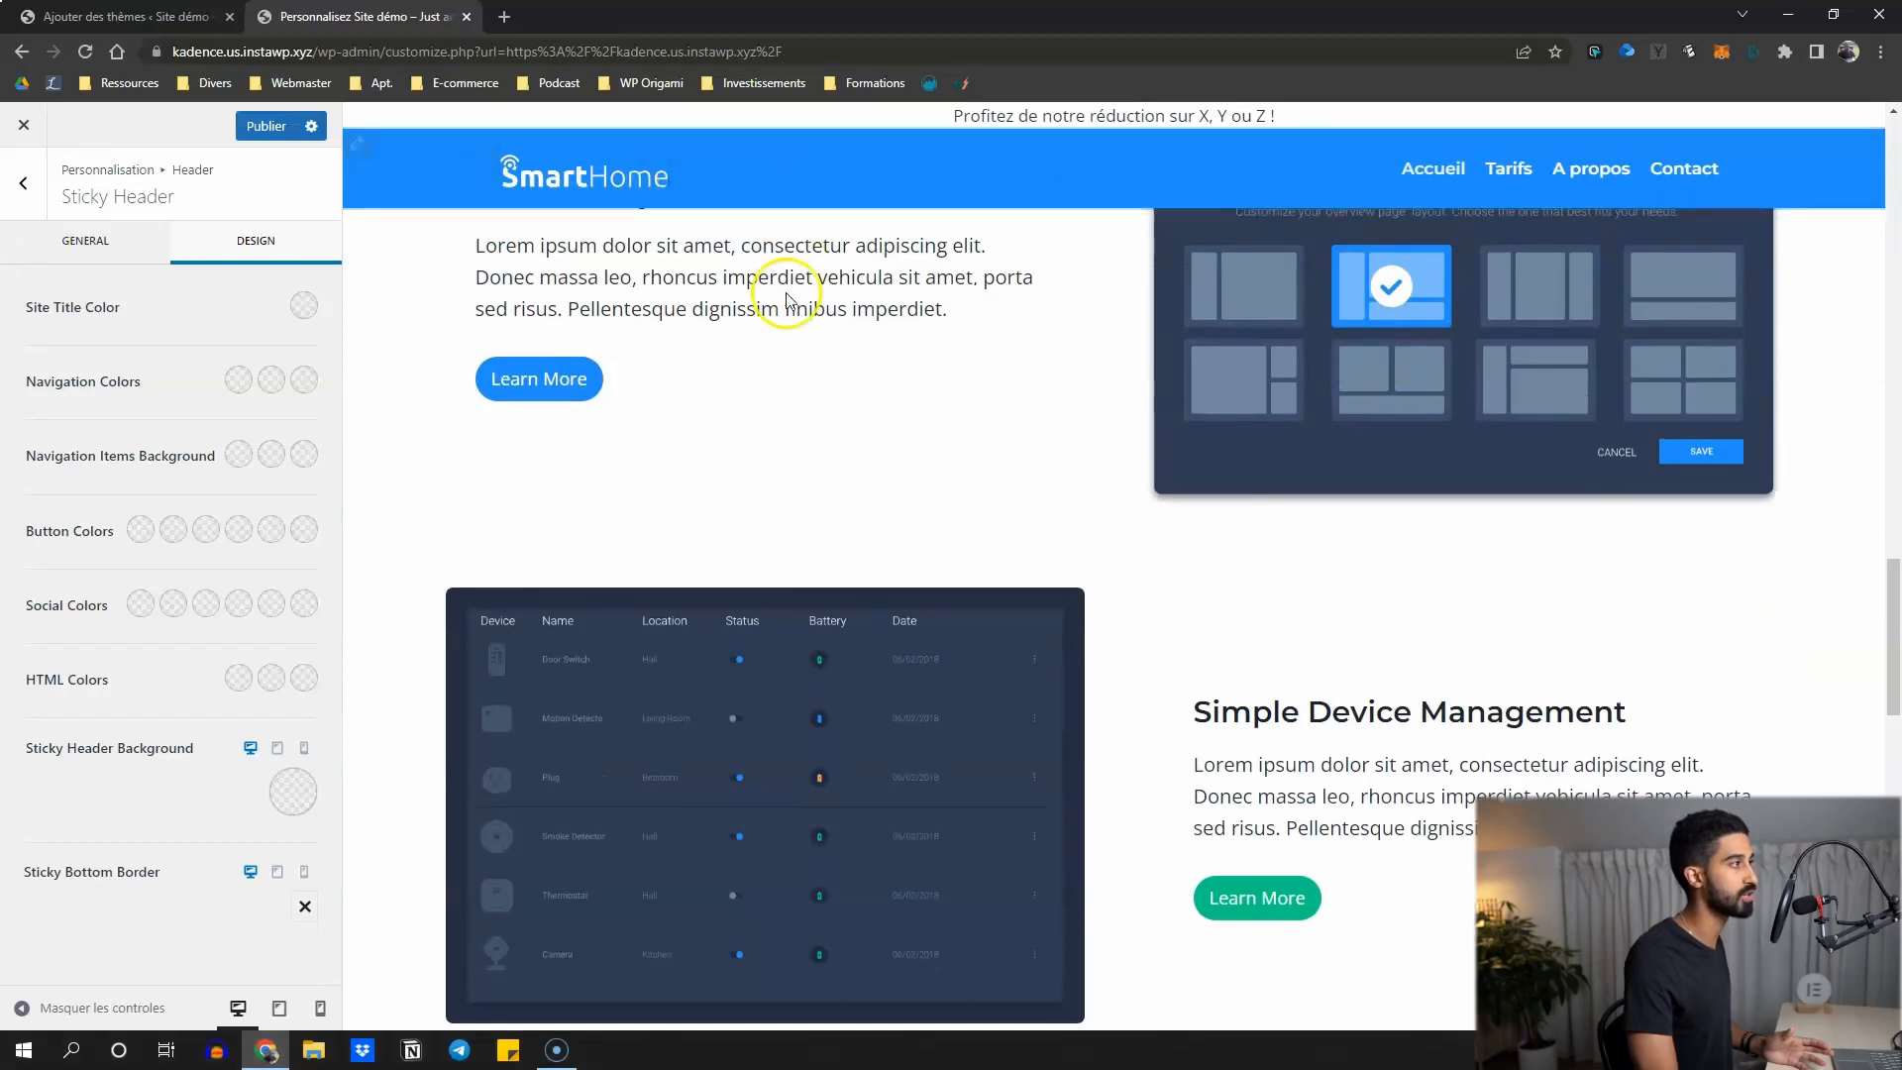
scroll(773, 277, up, 3)
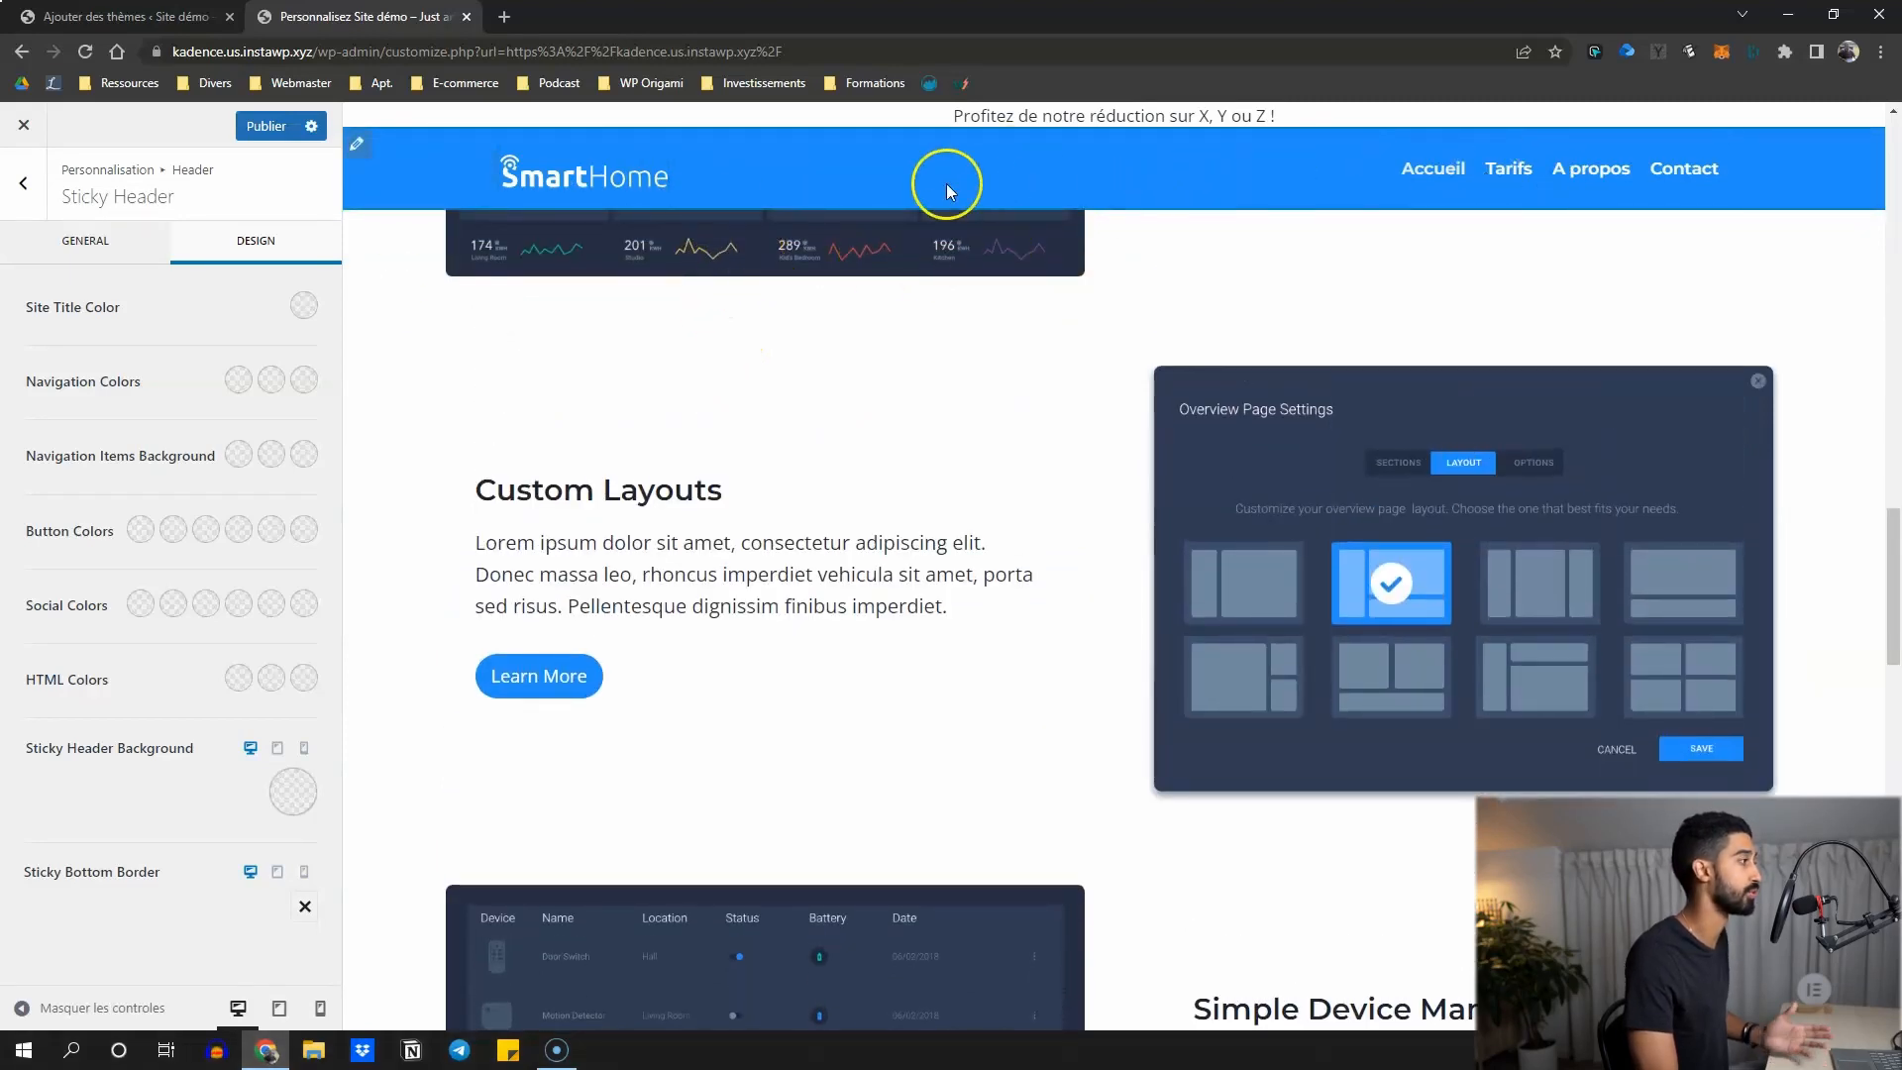
Enable a different logo for the stuck header in the general sticky settings and inspect the logo in the page preview.
click(129, 243)
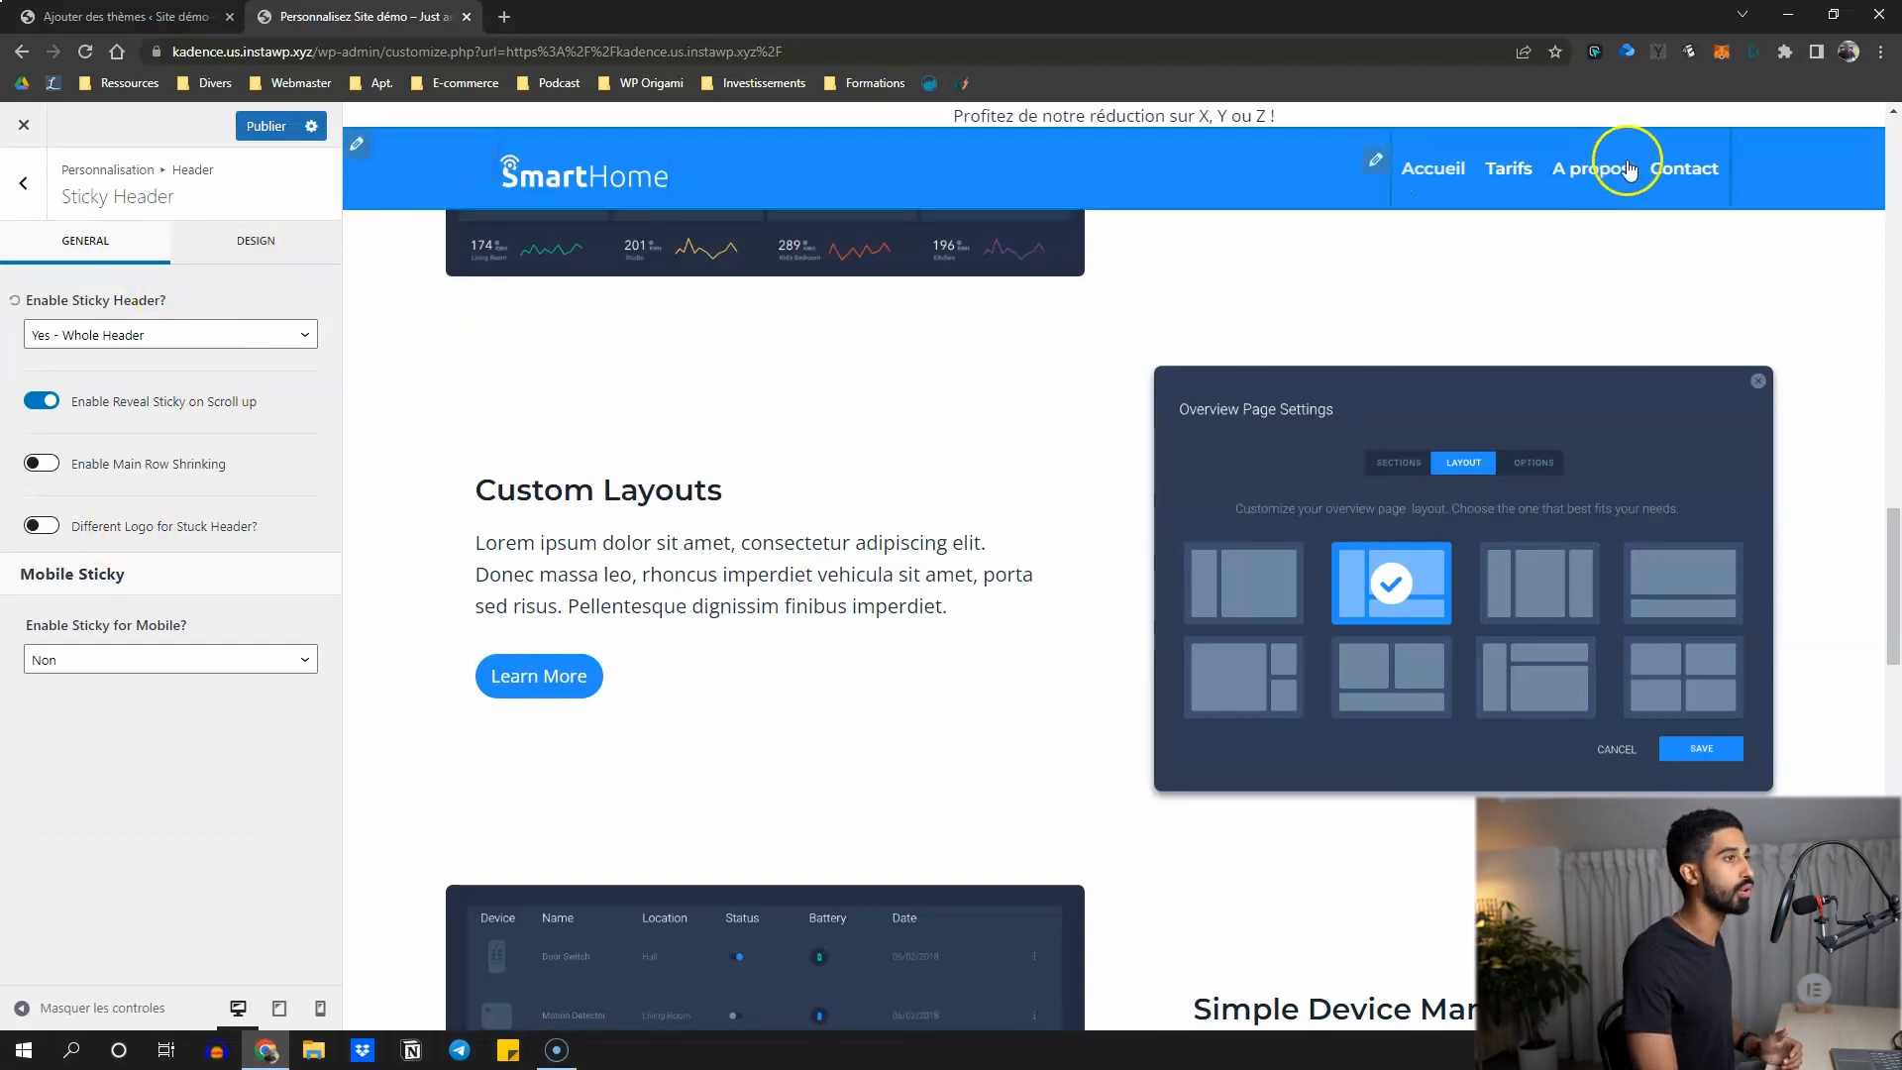
click(47, 531)
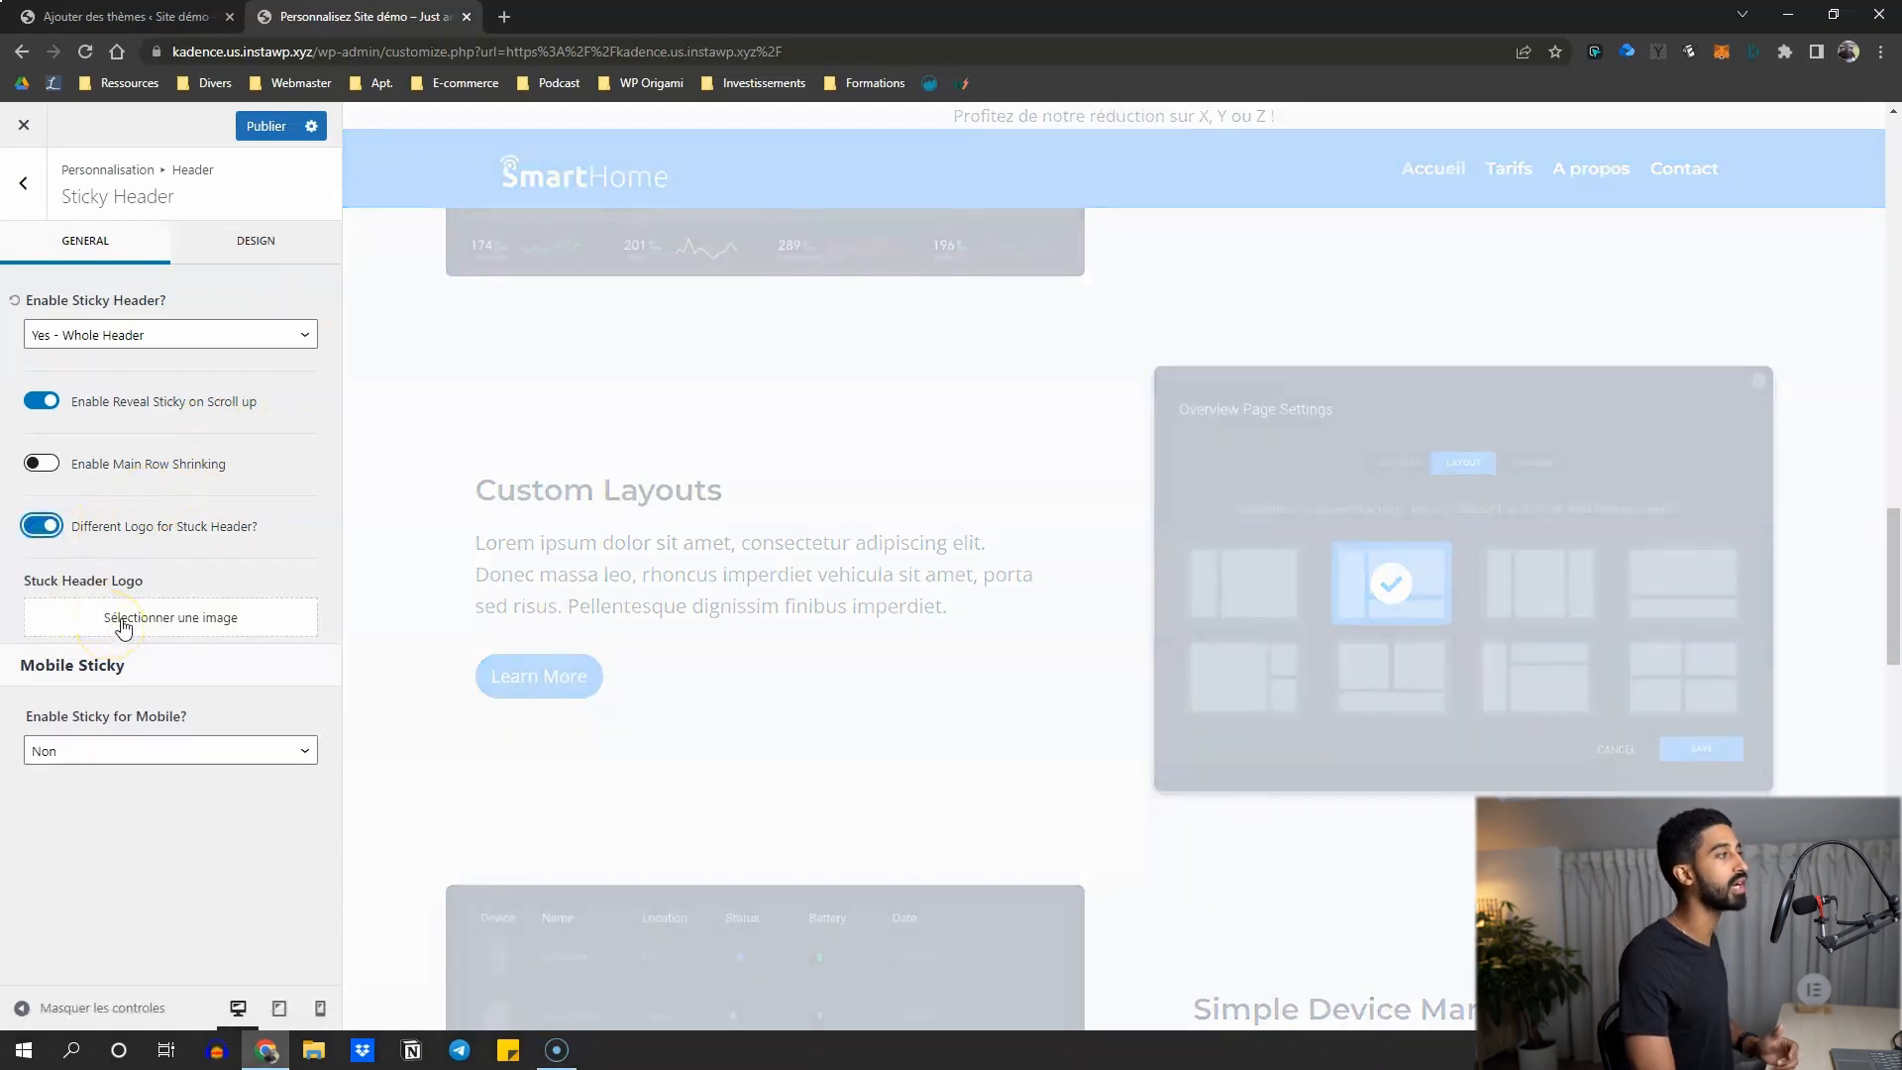
scroll(1029, 531, up, 4)
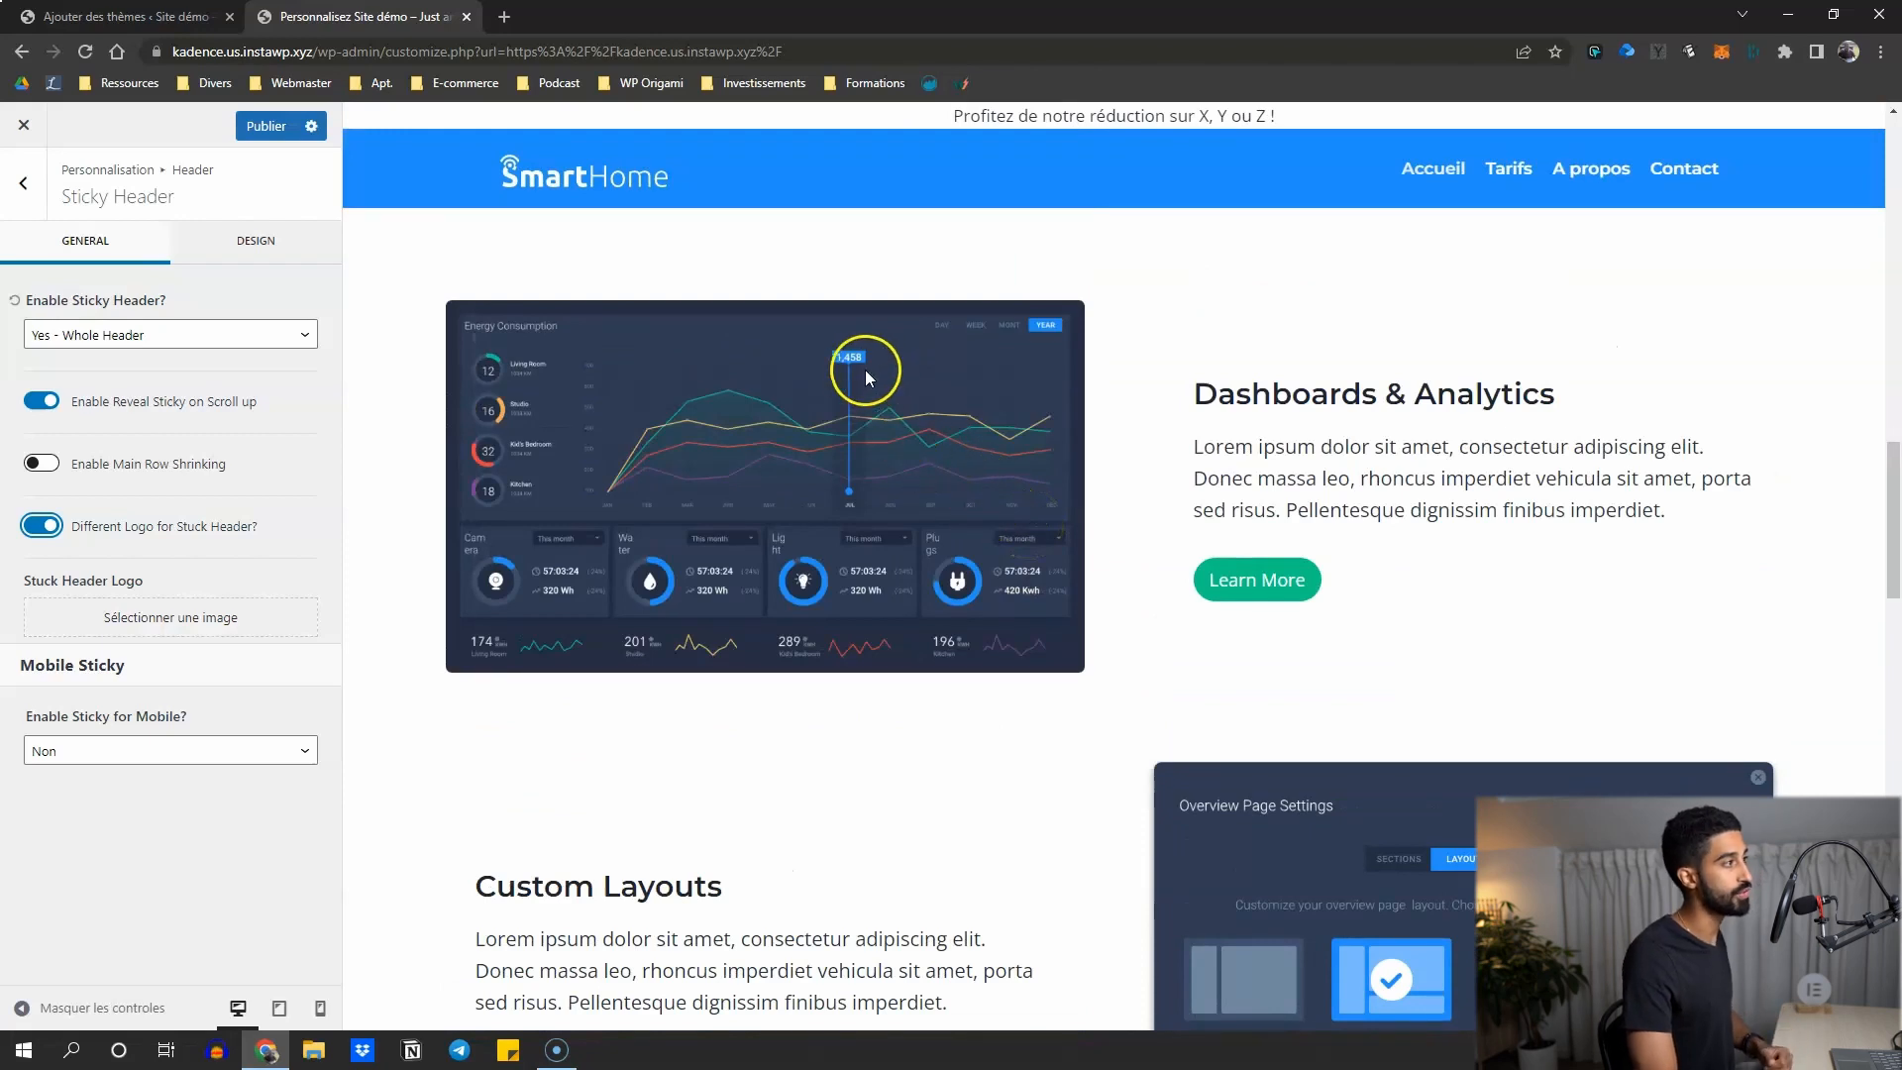
scroll(1025, 349, up, 2)
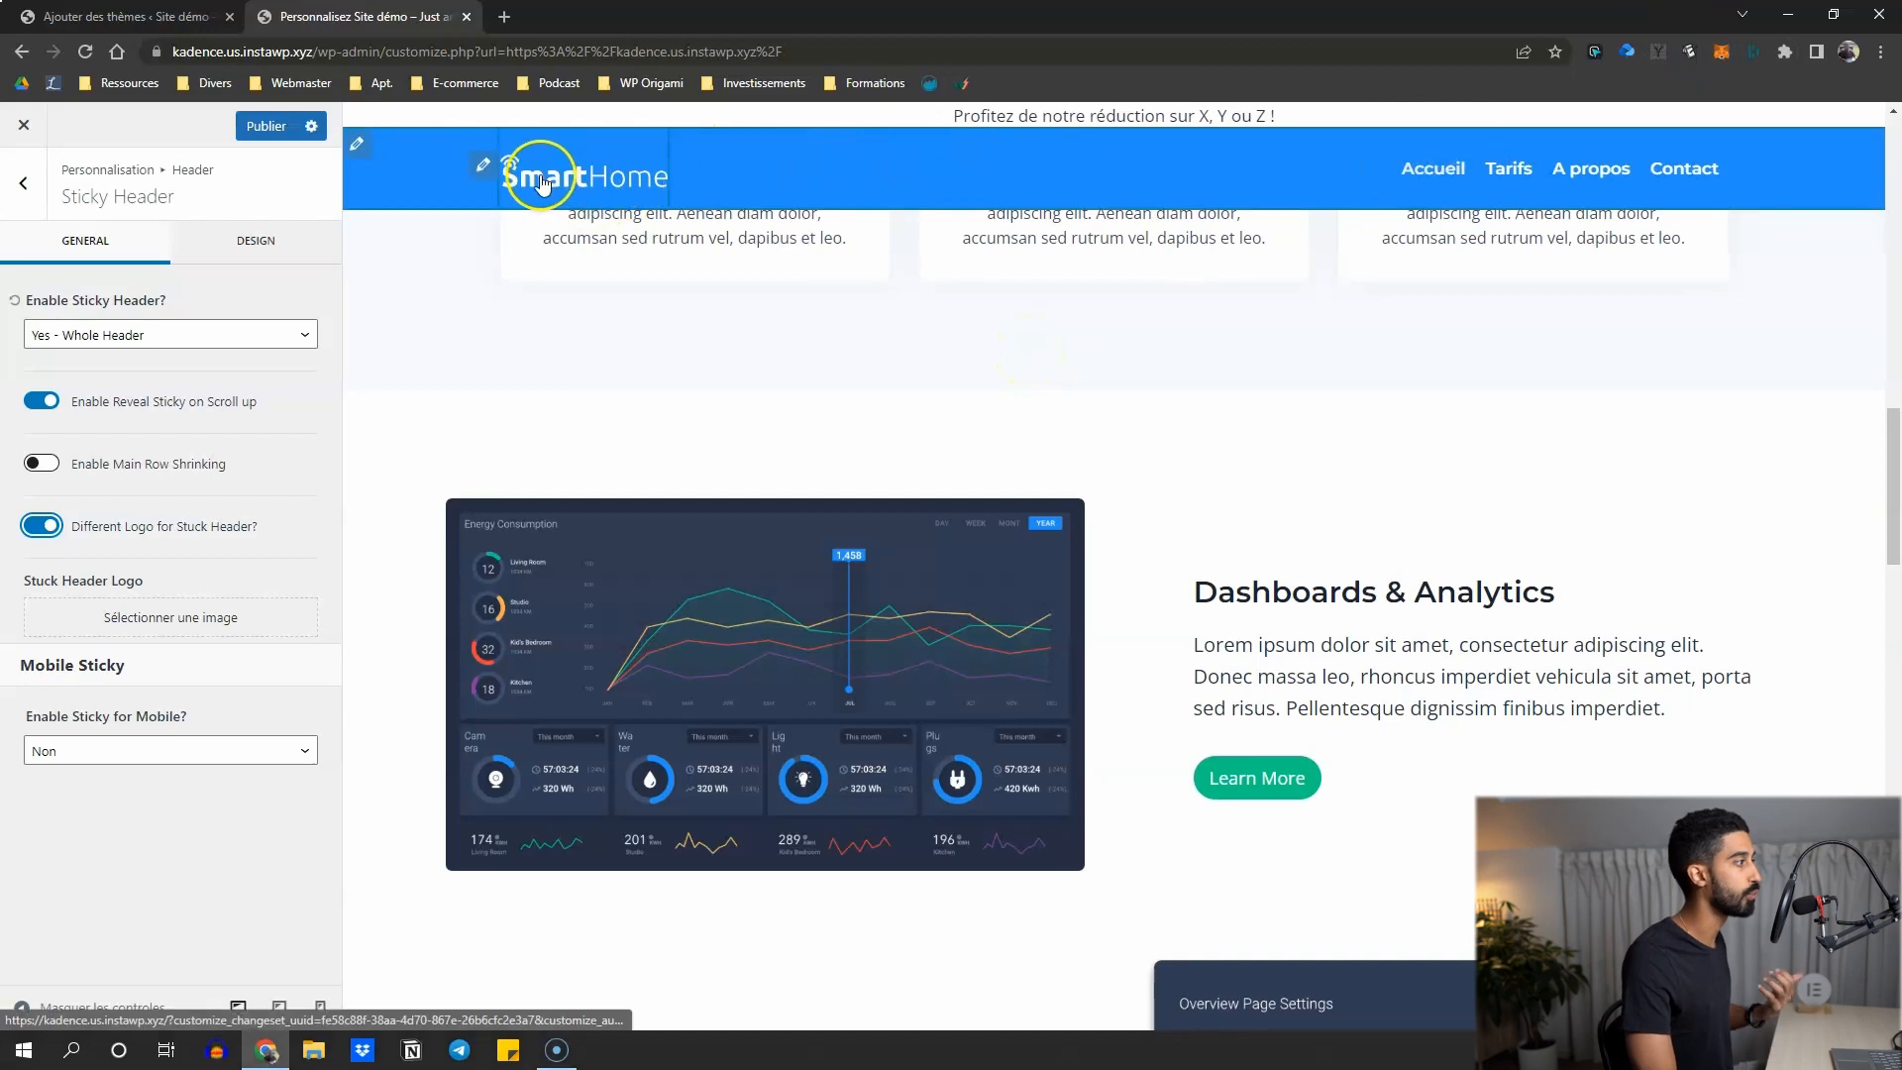
Set Enable Sticky Header to Yes - Only Top Row and check the stuck promotional row in the page preview.
click(222, 241)
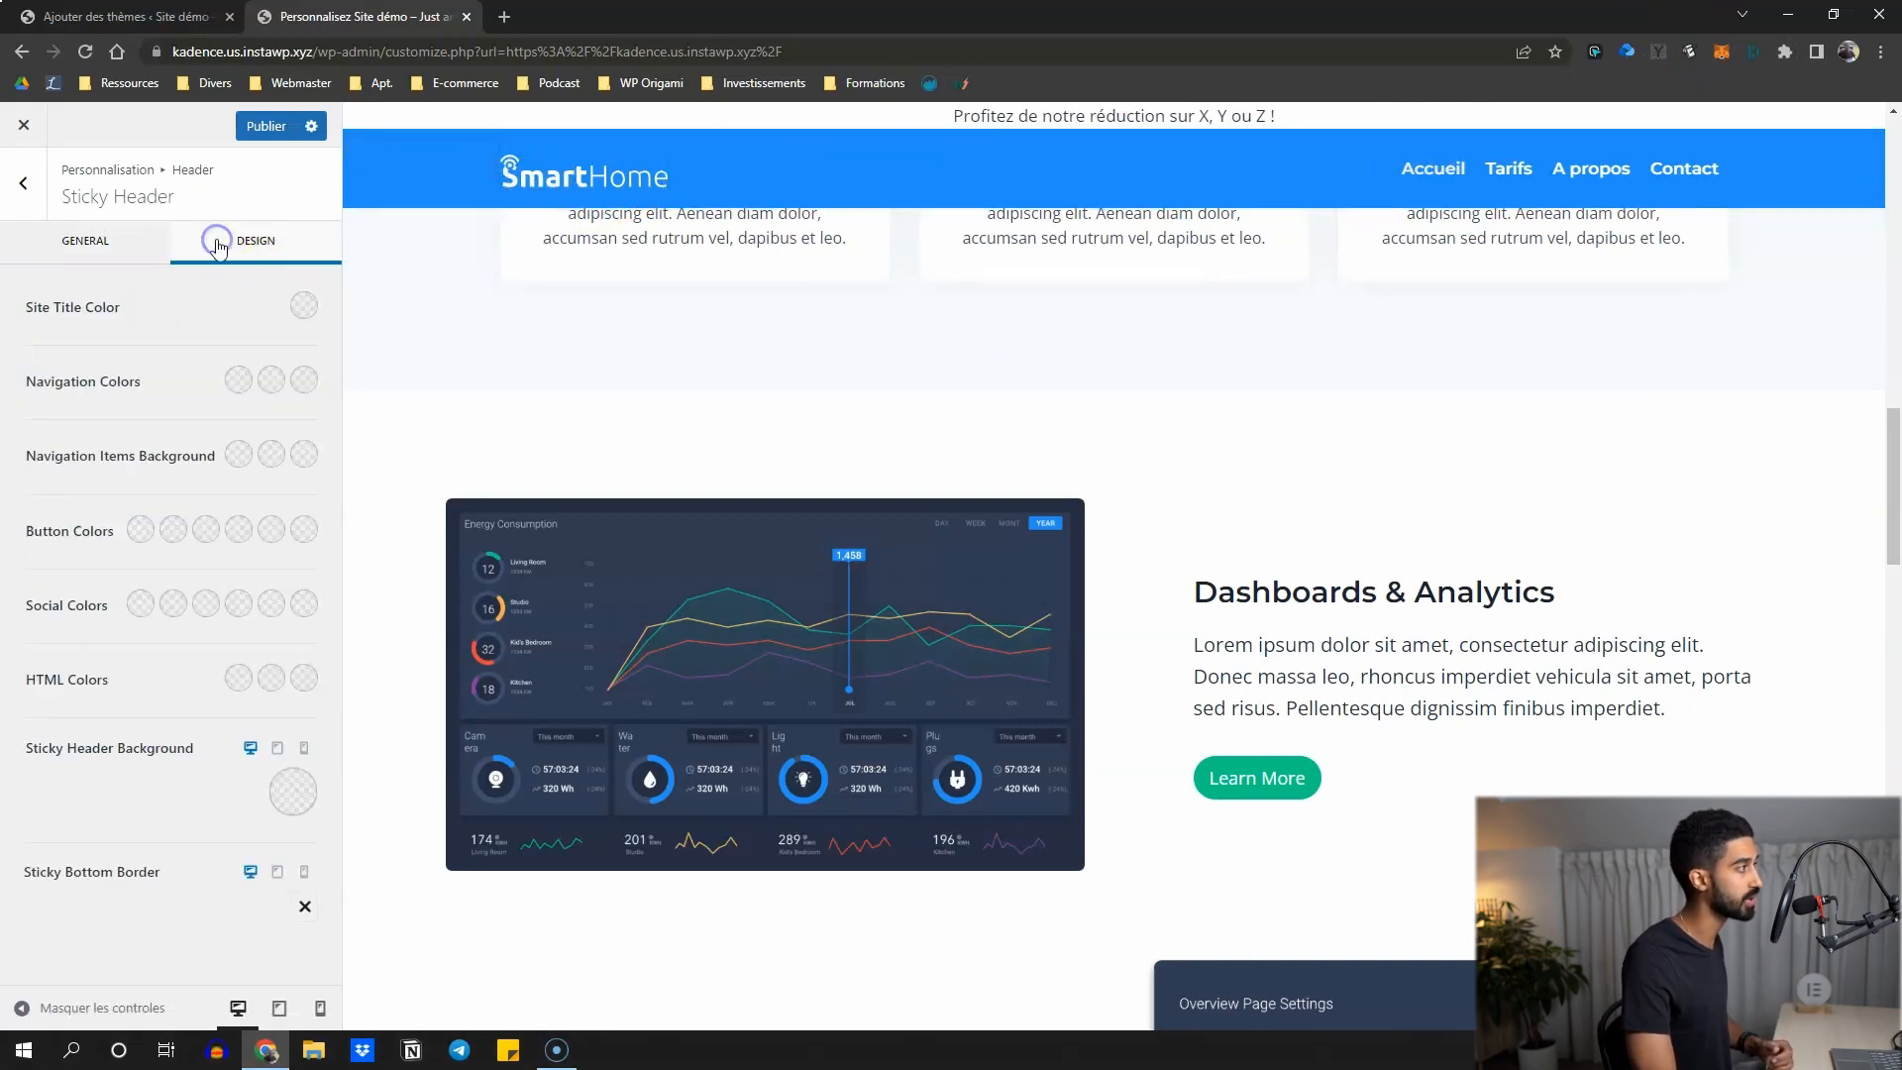
scroll(743, 476, up, 10)
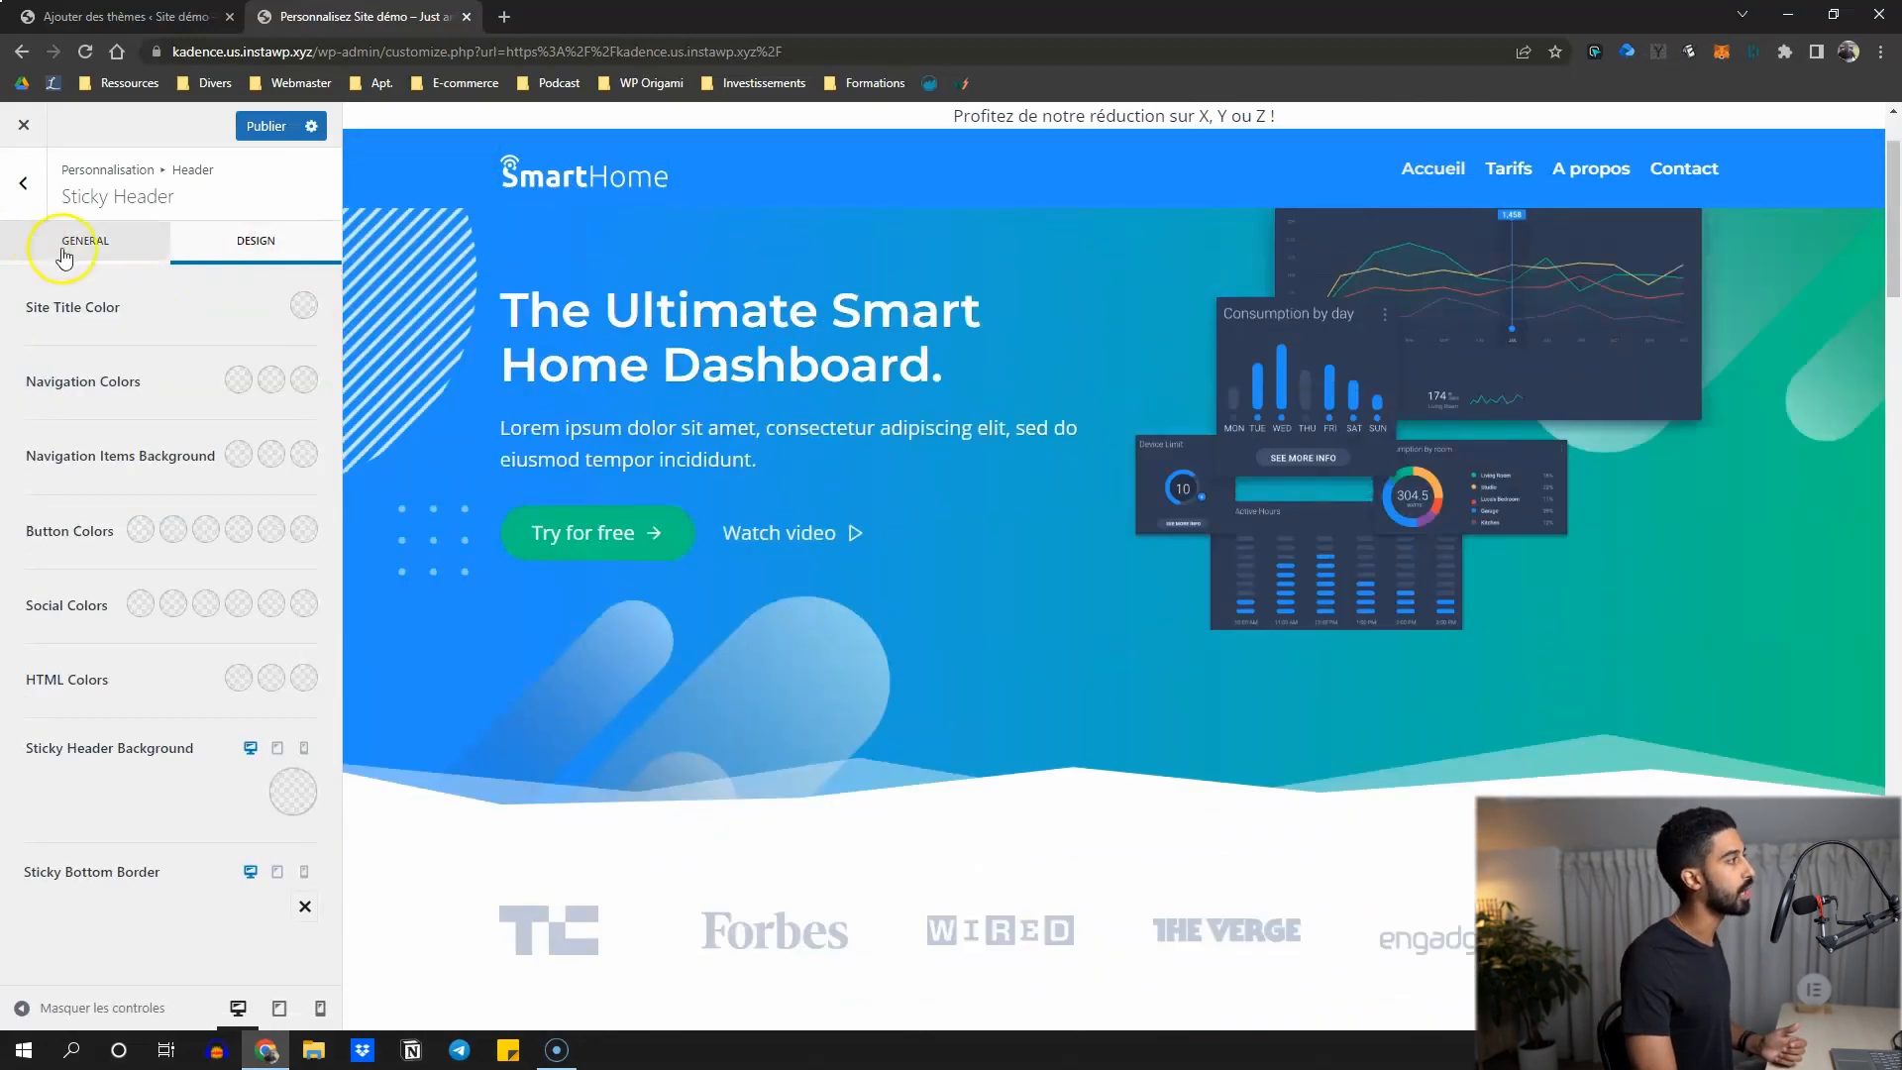
click(77, 246)
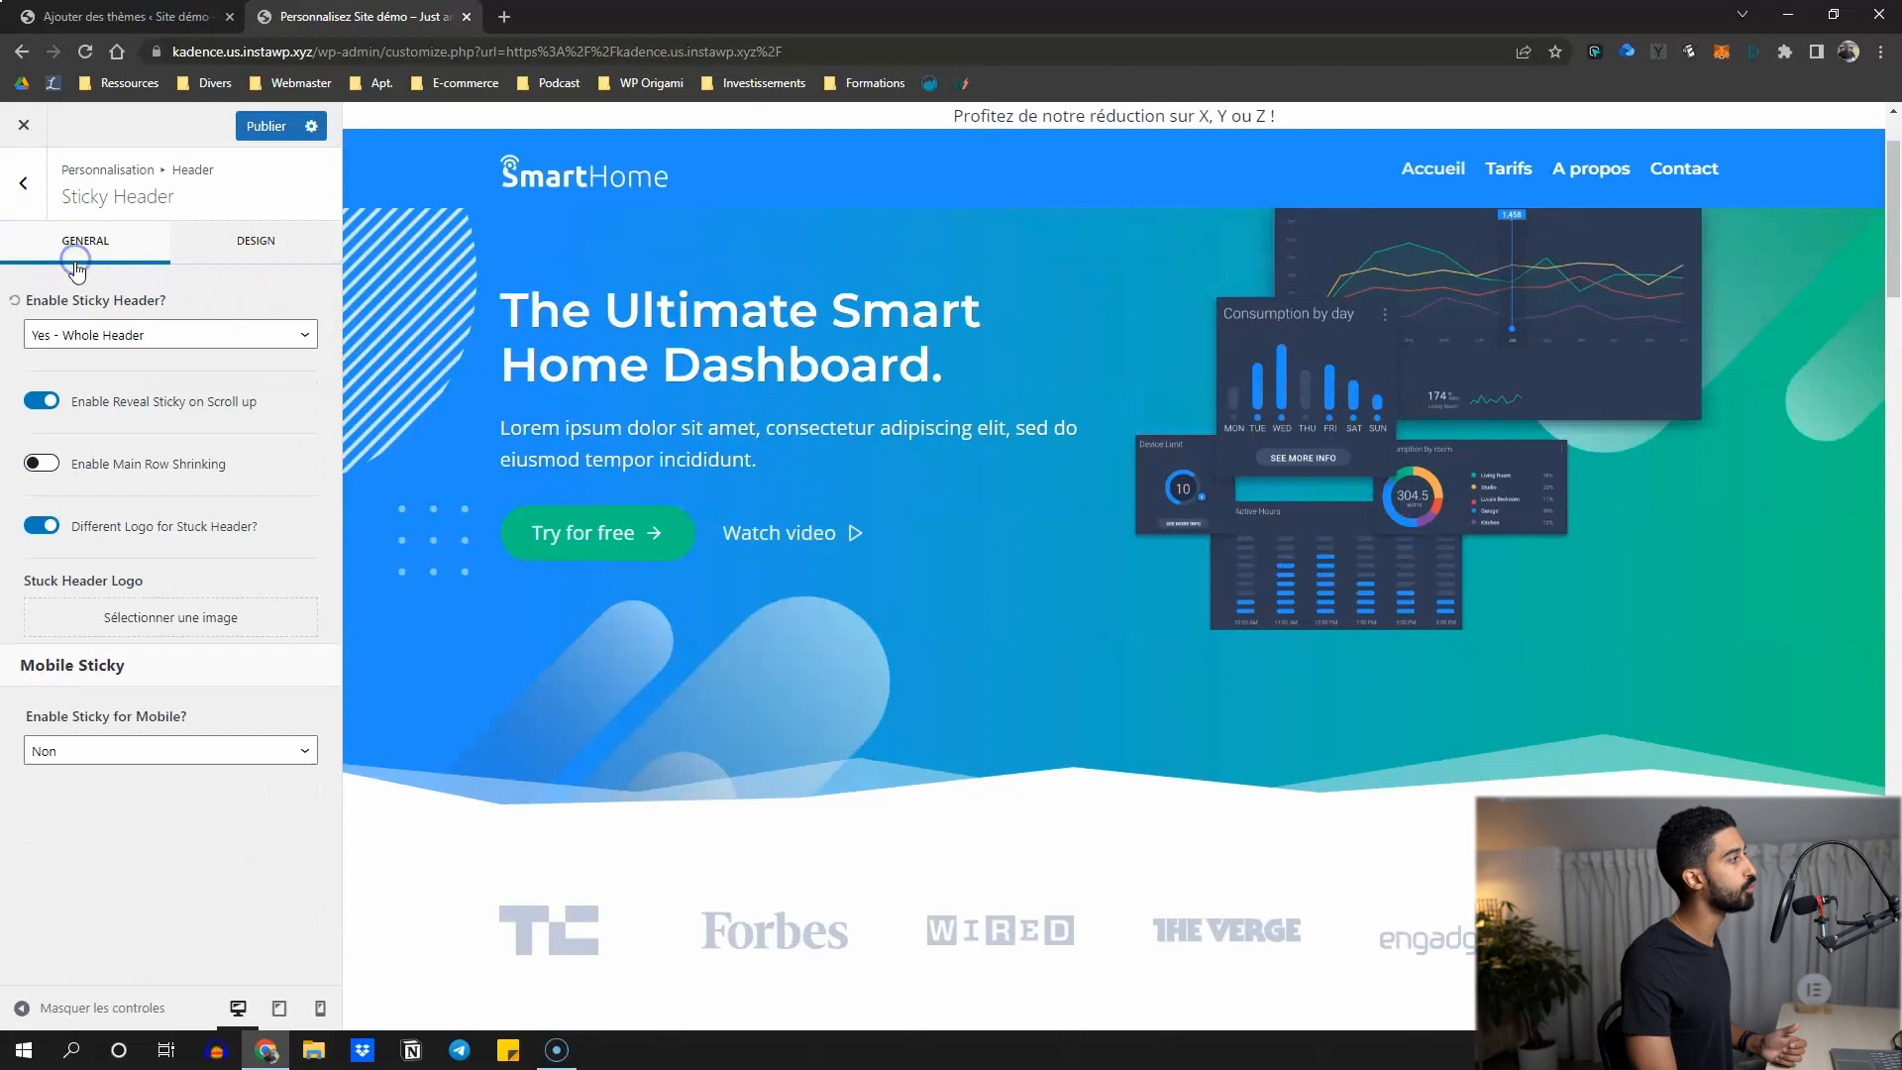
click(109, 346)
click(607, 377)
click(201, 347)
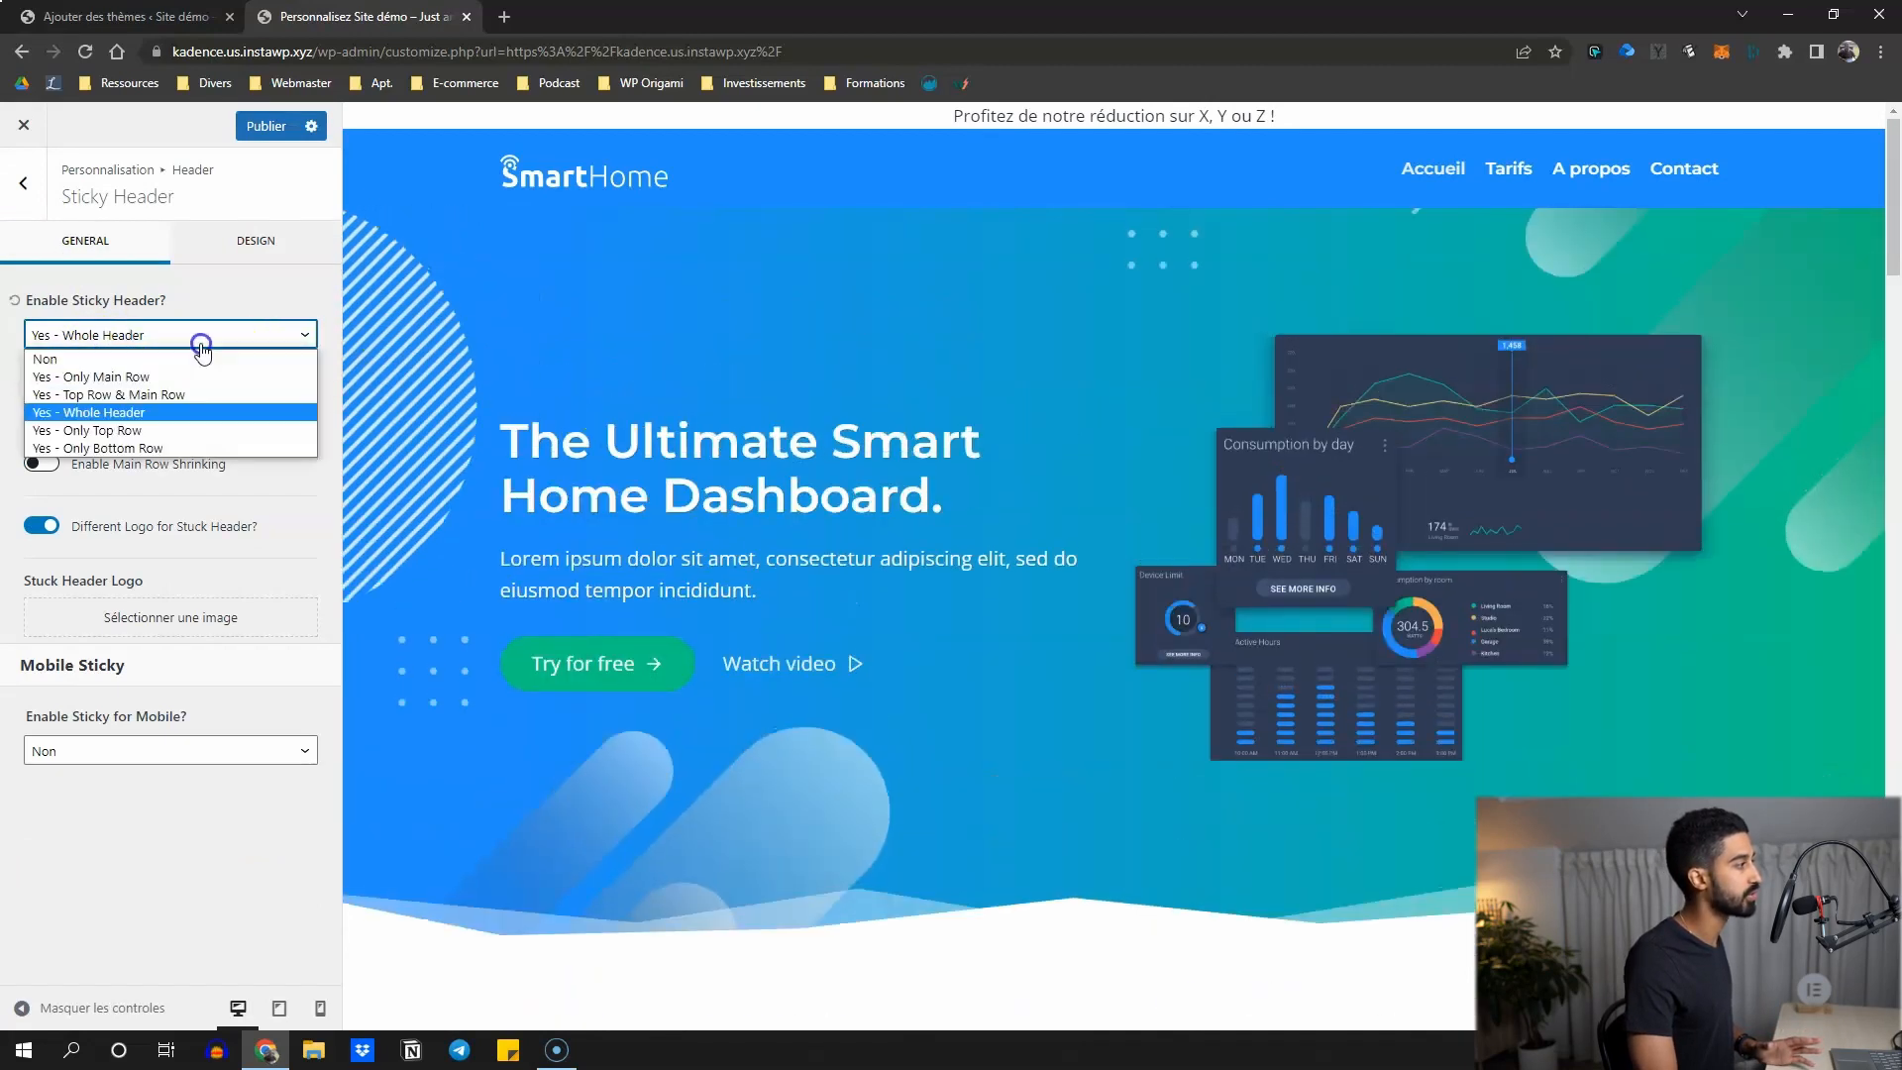
click(88, 430)
scroll(586, 342, down, 4)
scroll(586, 343, down, 12)
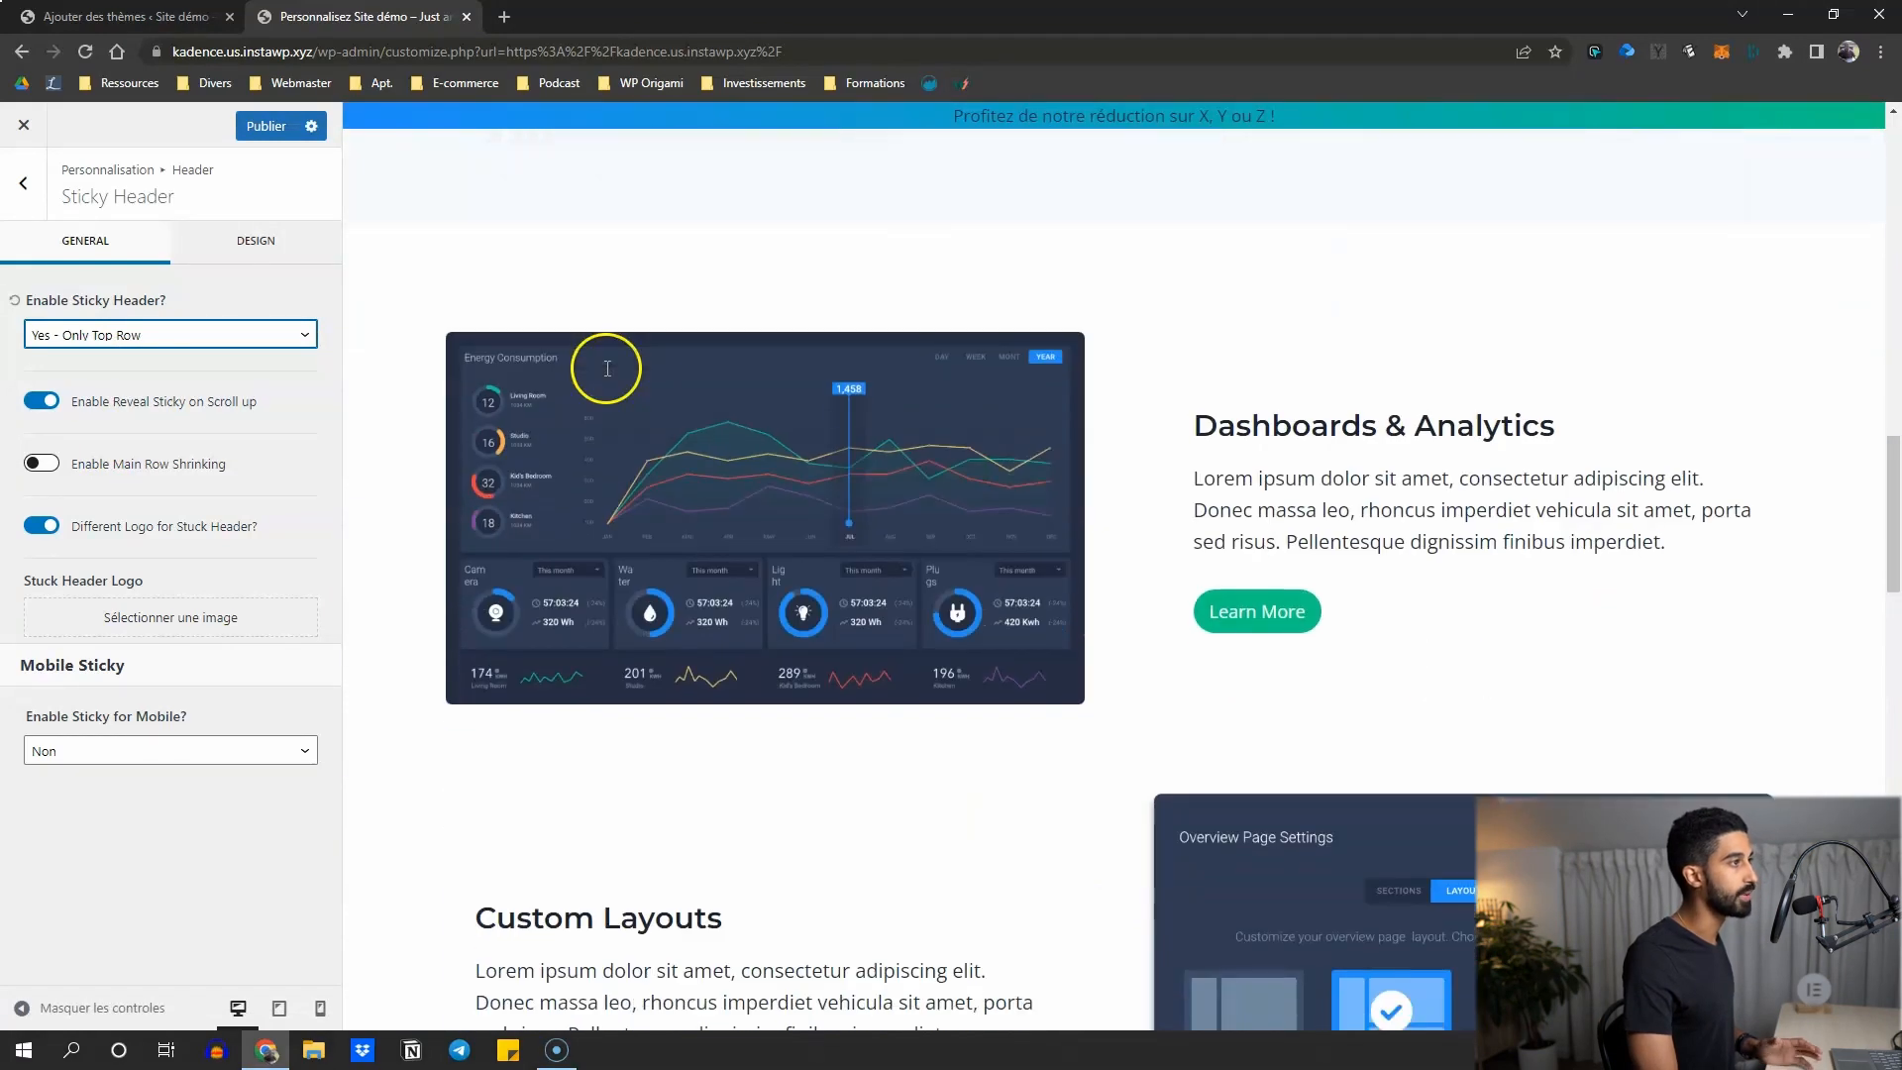
Set the desktop sticky header background to the white palette colour and check it over several page sections.
click(234, 259)
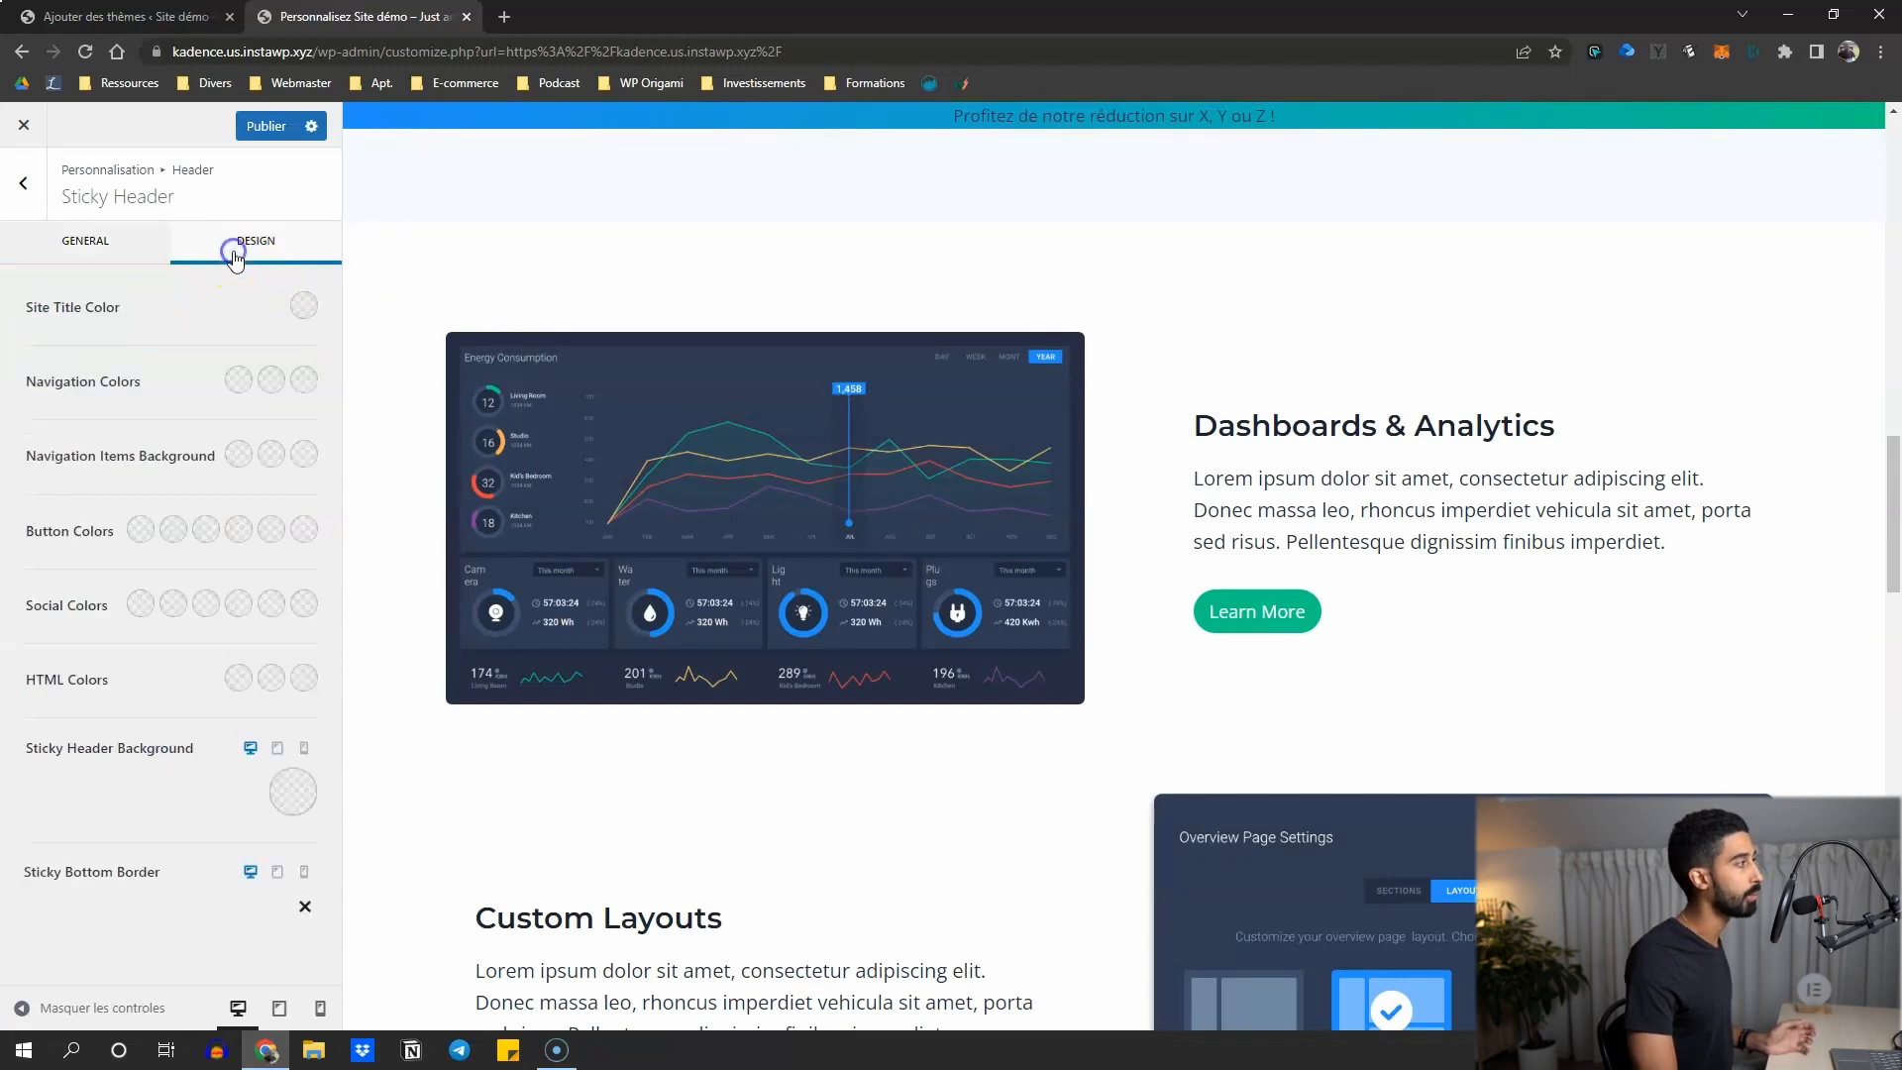
click(294, 792)
click(310, 724)
click(195, 782)
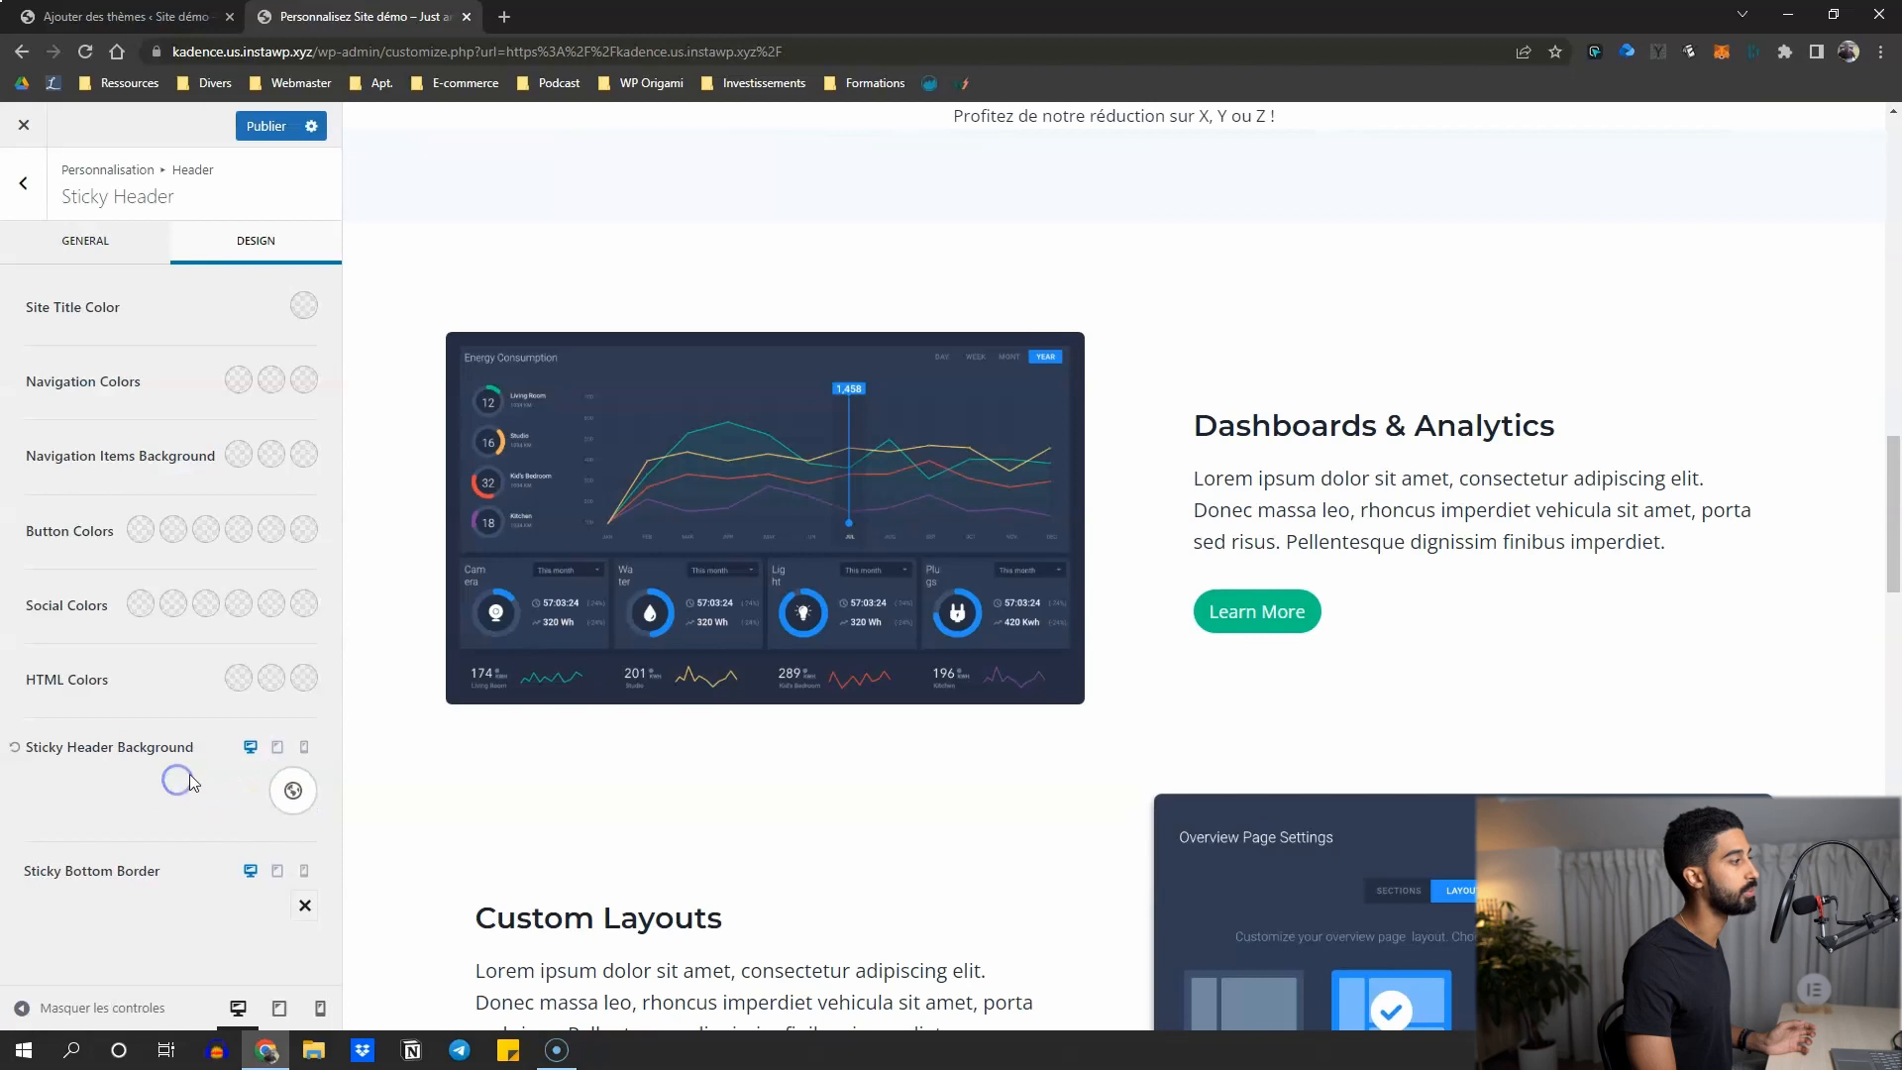
scroll(679, 594, down, 15)
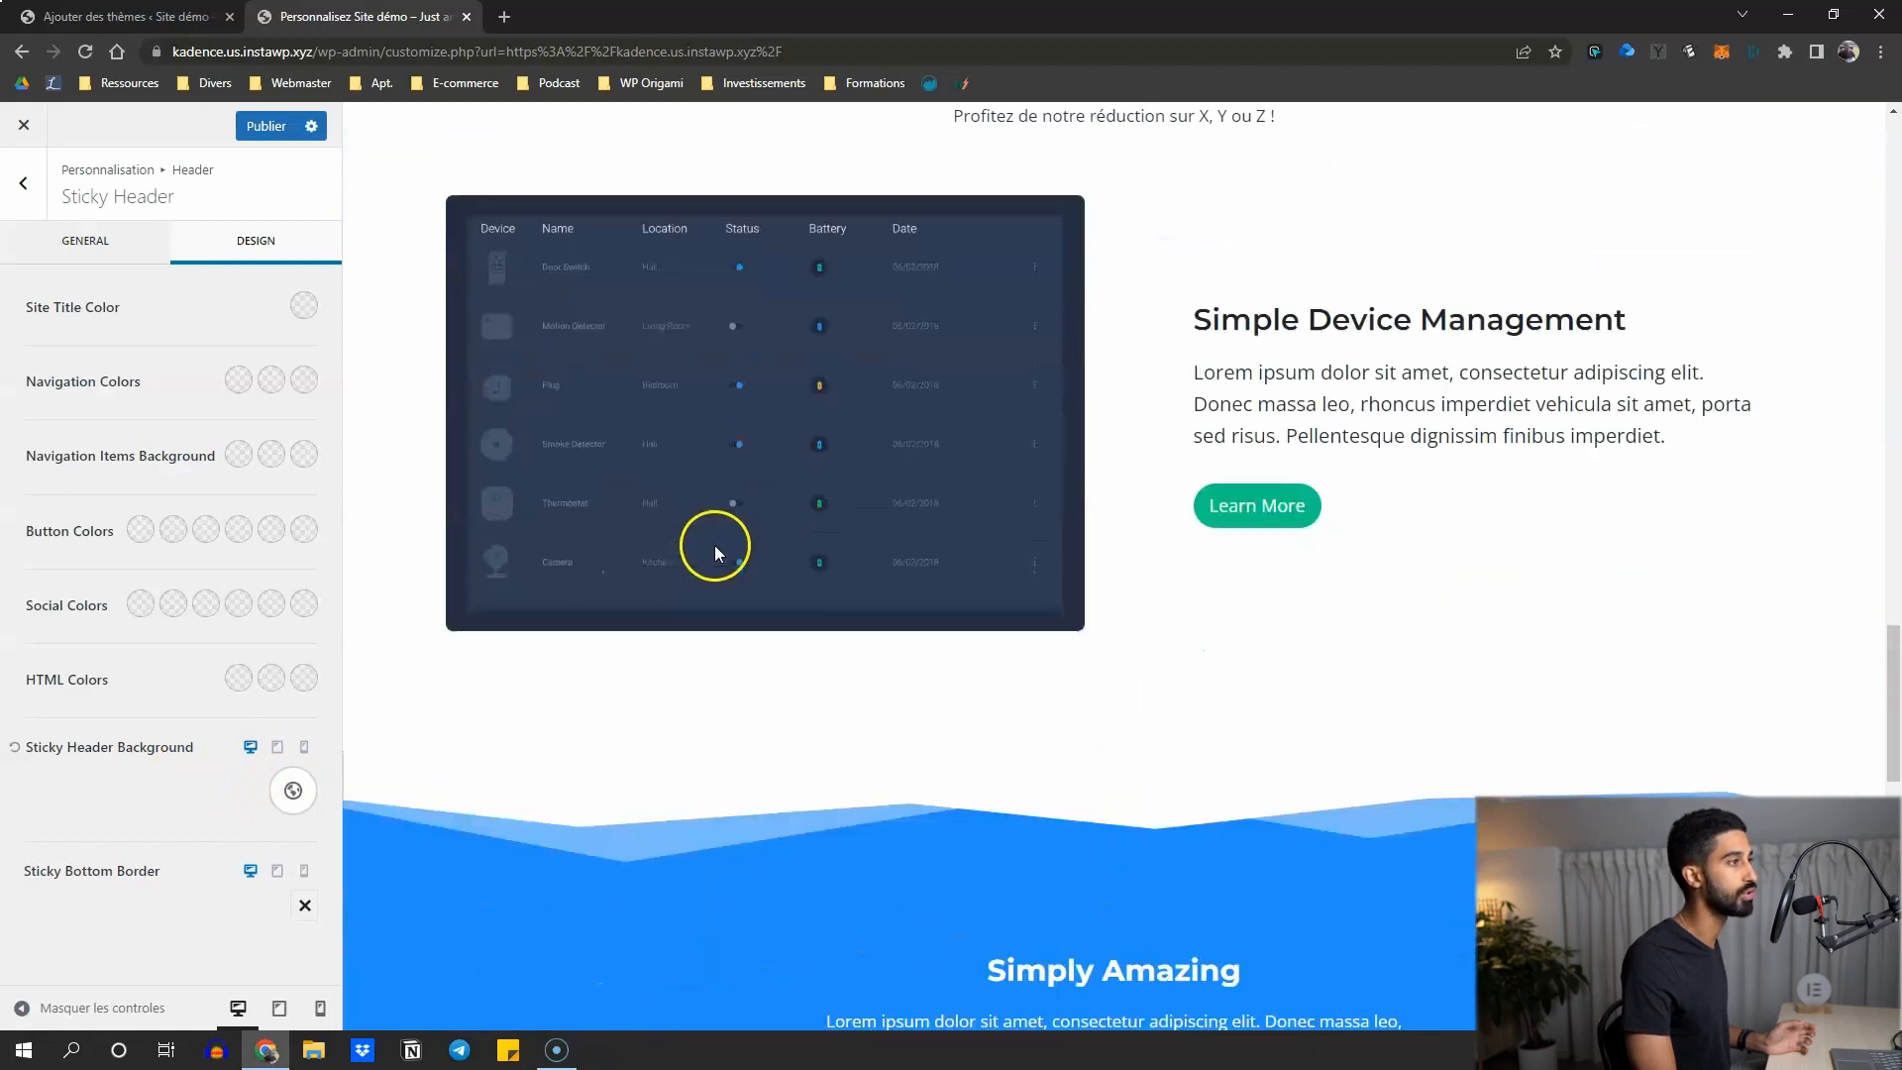
scroll(535, 495, up, 5)
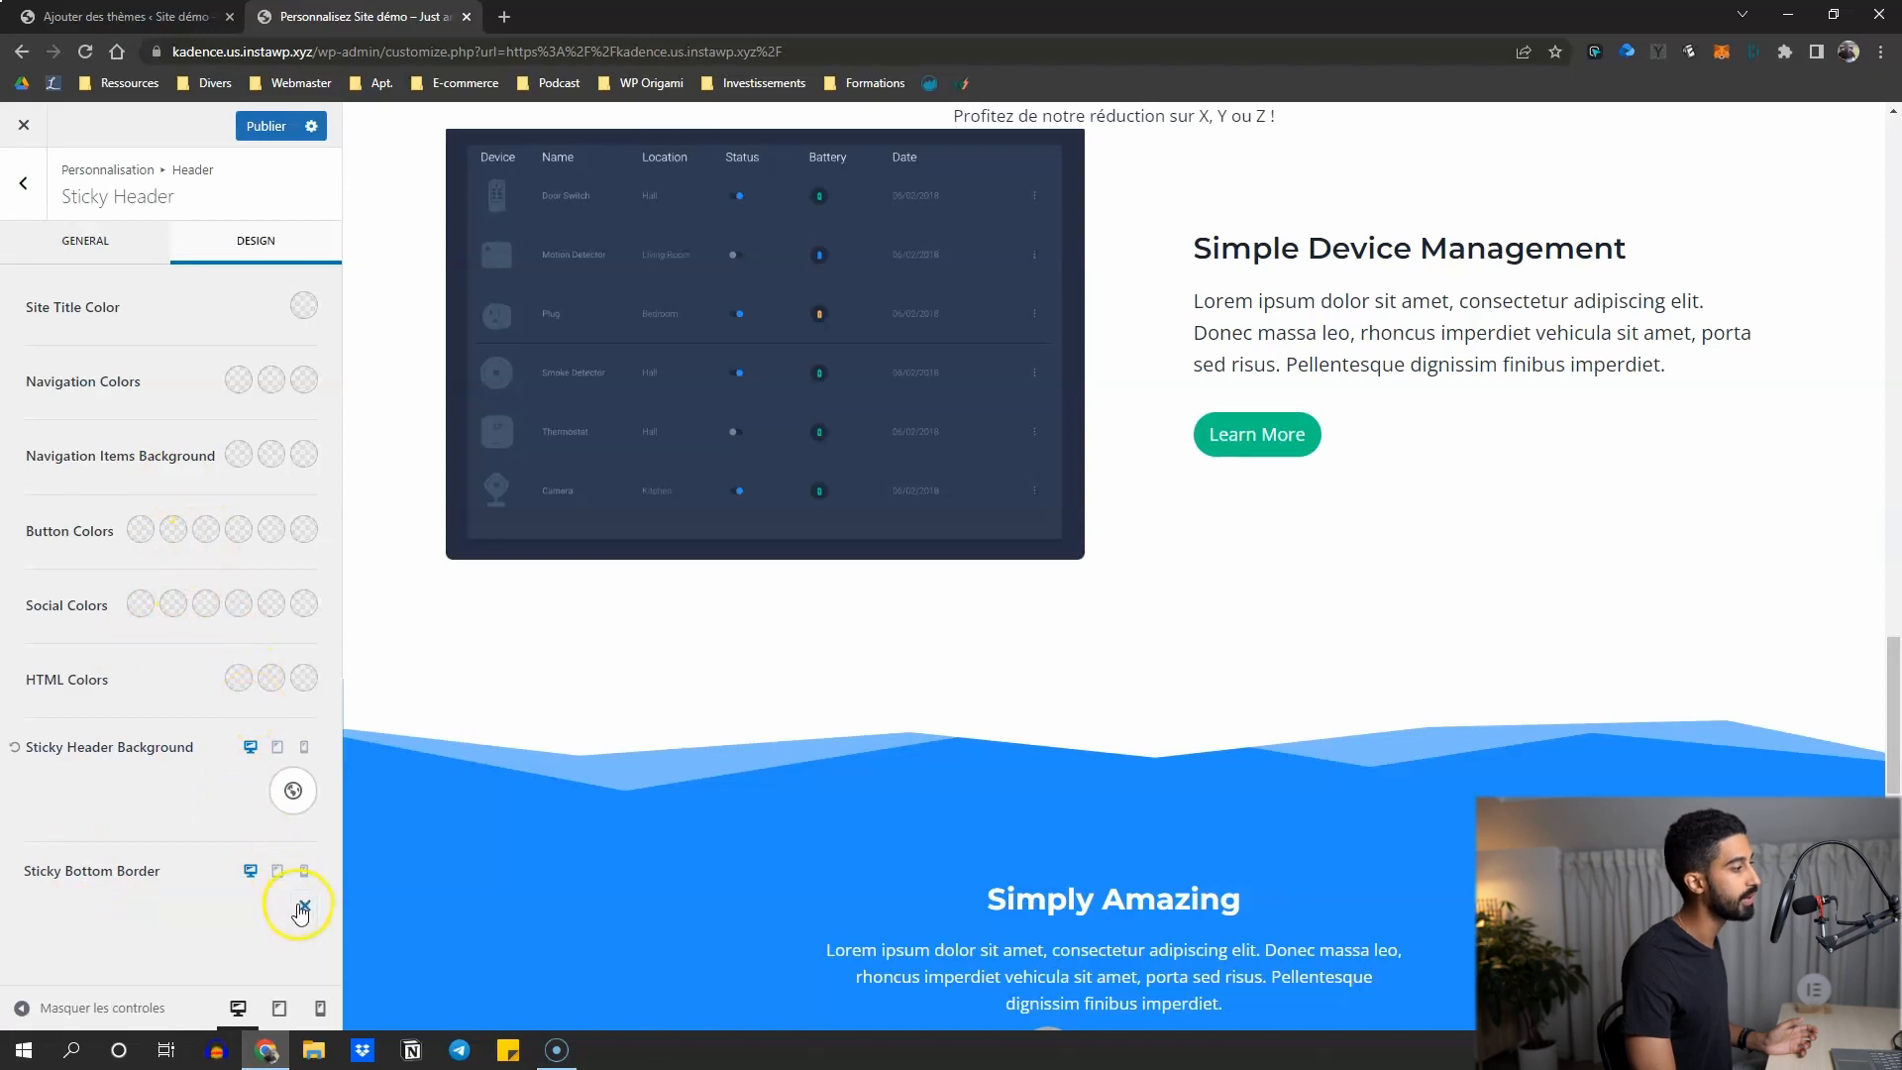
Try a solid 4 px sticky bottom border in palette colour 6279A7 and remove it after checking the preview.
click(192, 894)
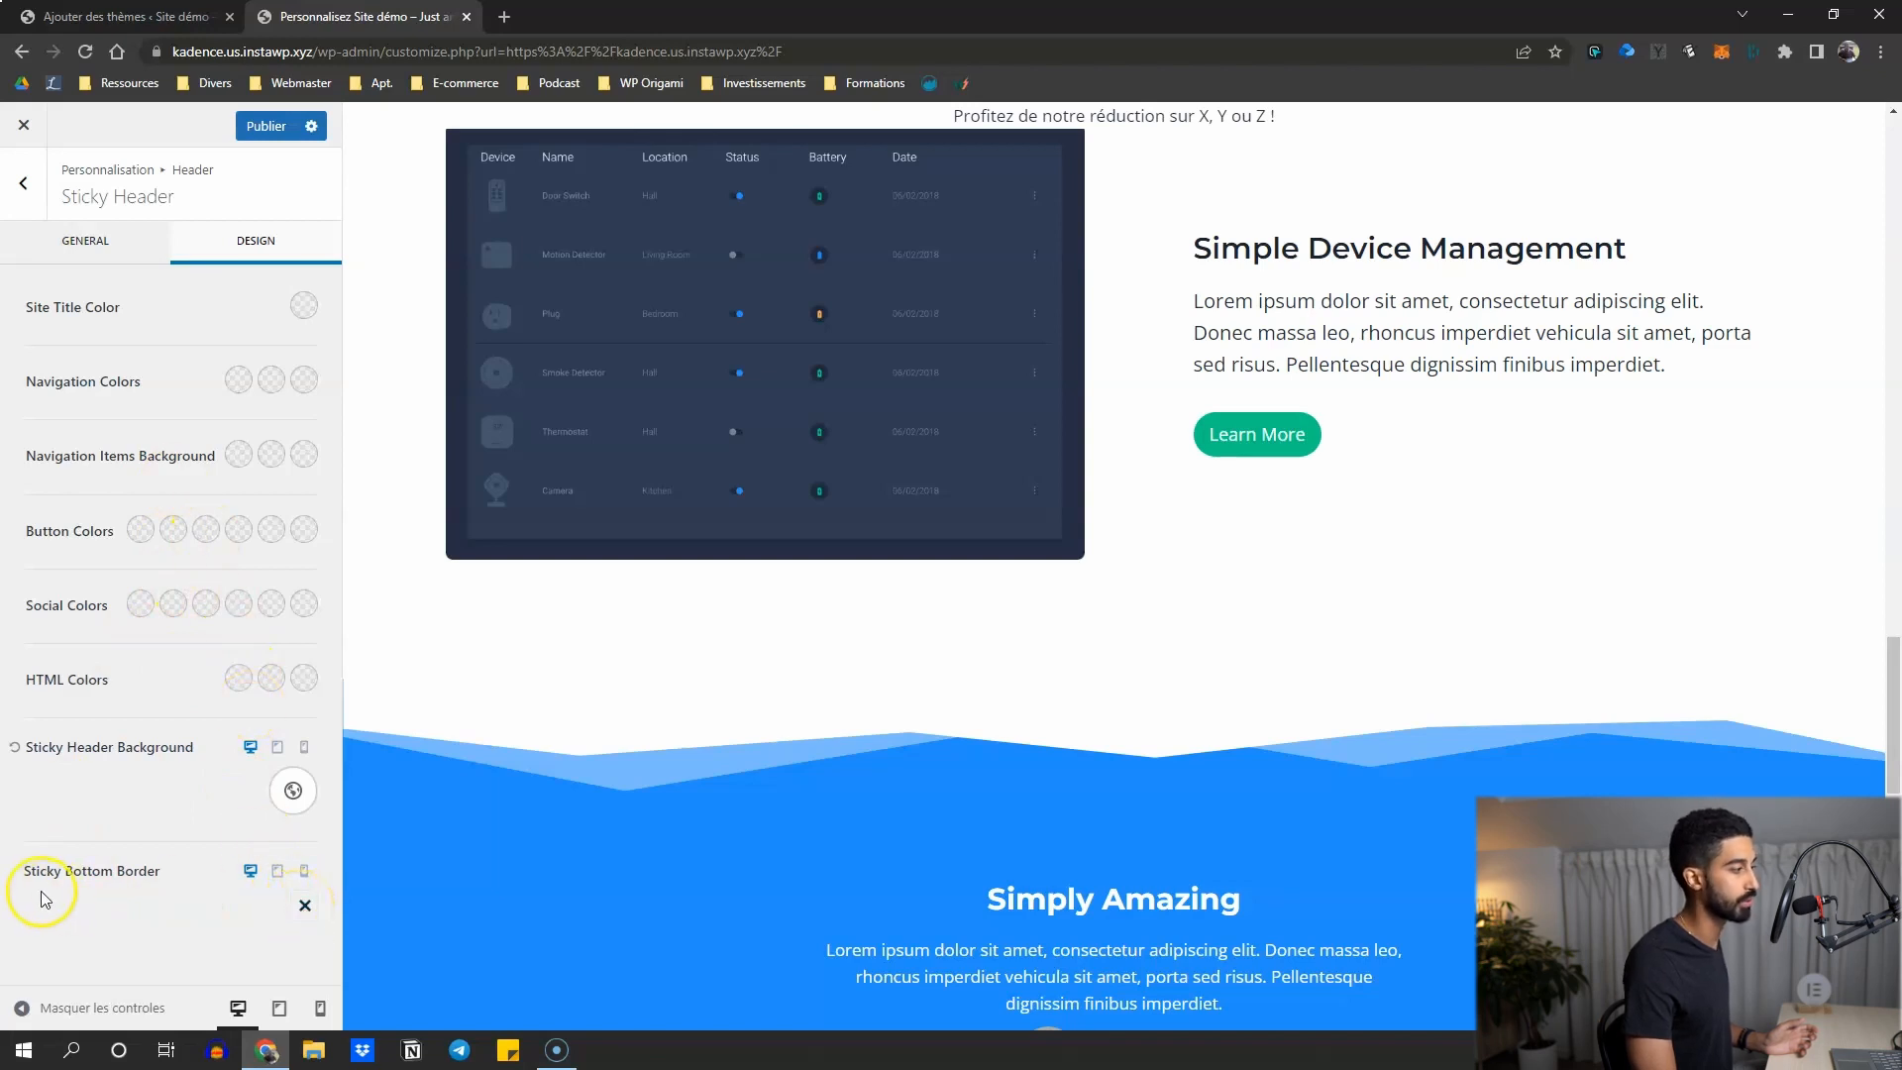
click(305, 905)
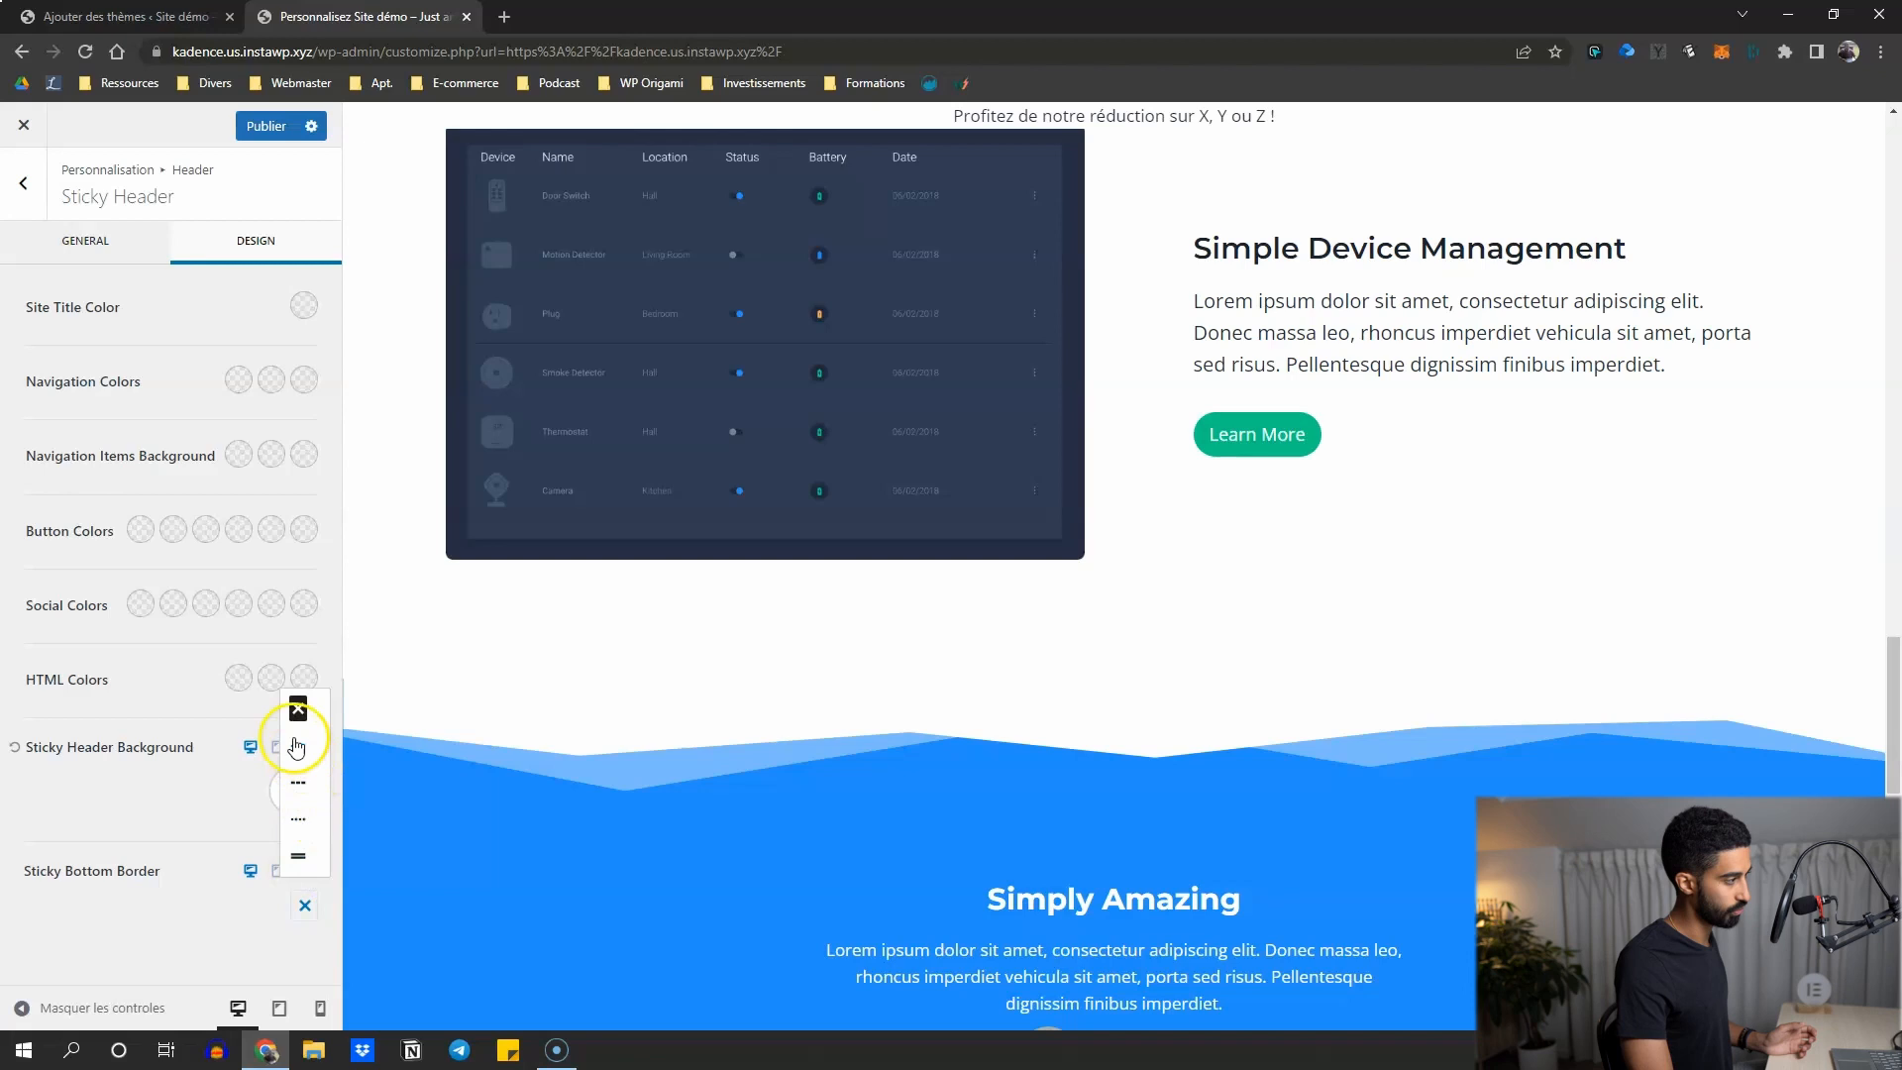
click(294, 737)
click(256, 883)
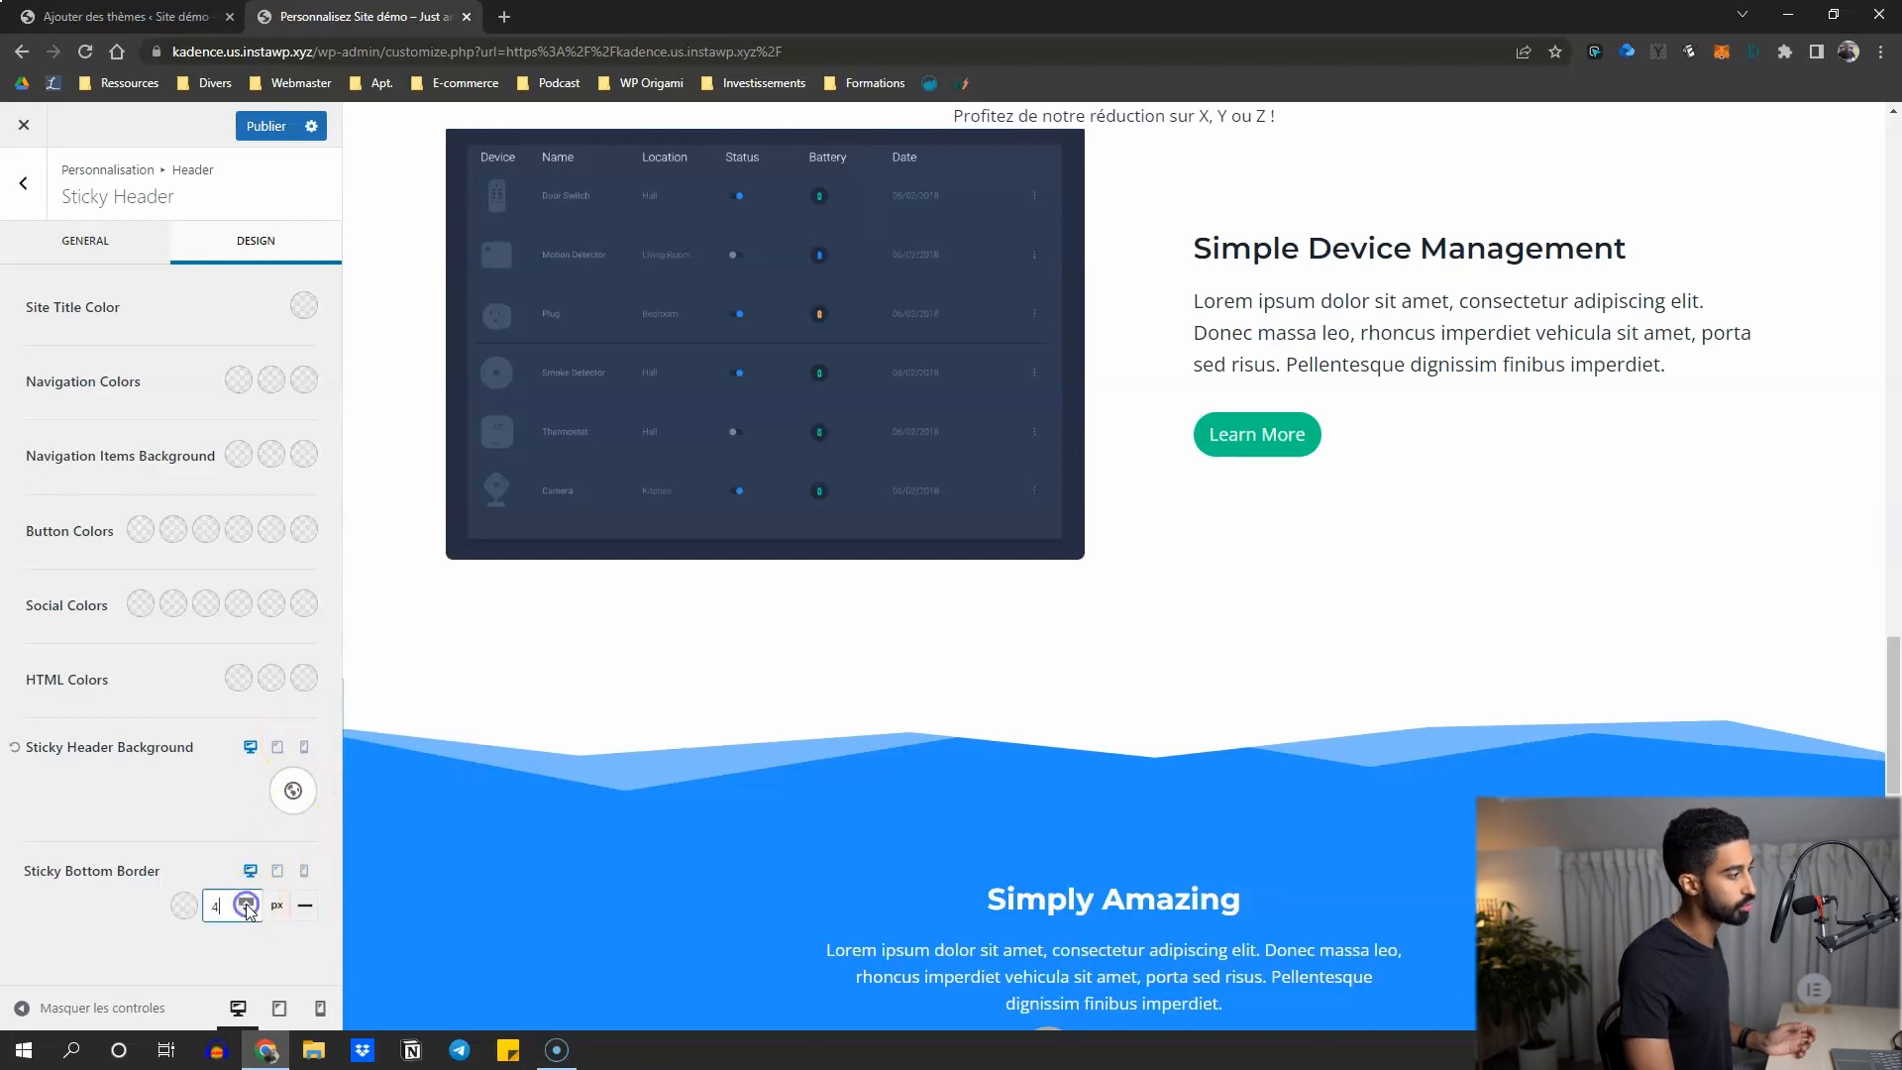
click(184, 905)
click(213, 847)
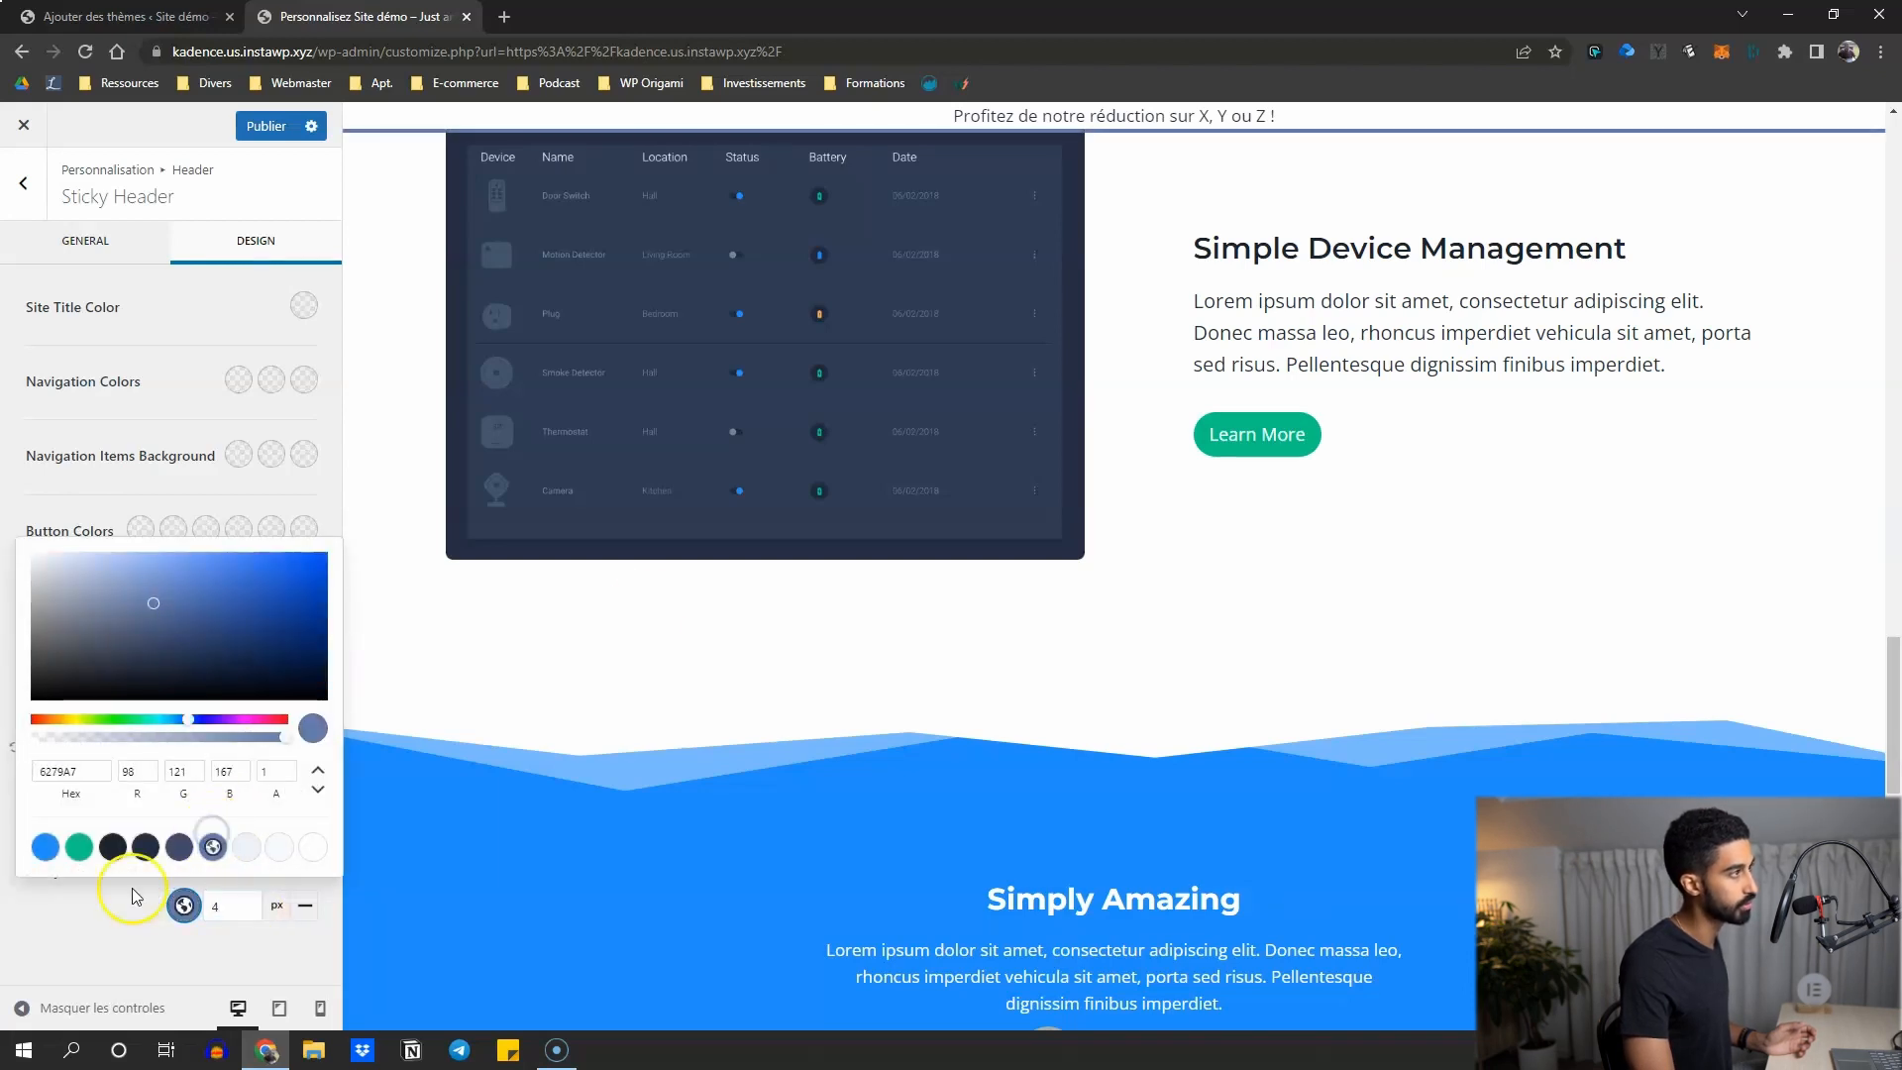
scroll(756, 628, down, 9)
scroll(680, 625, up, 11)
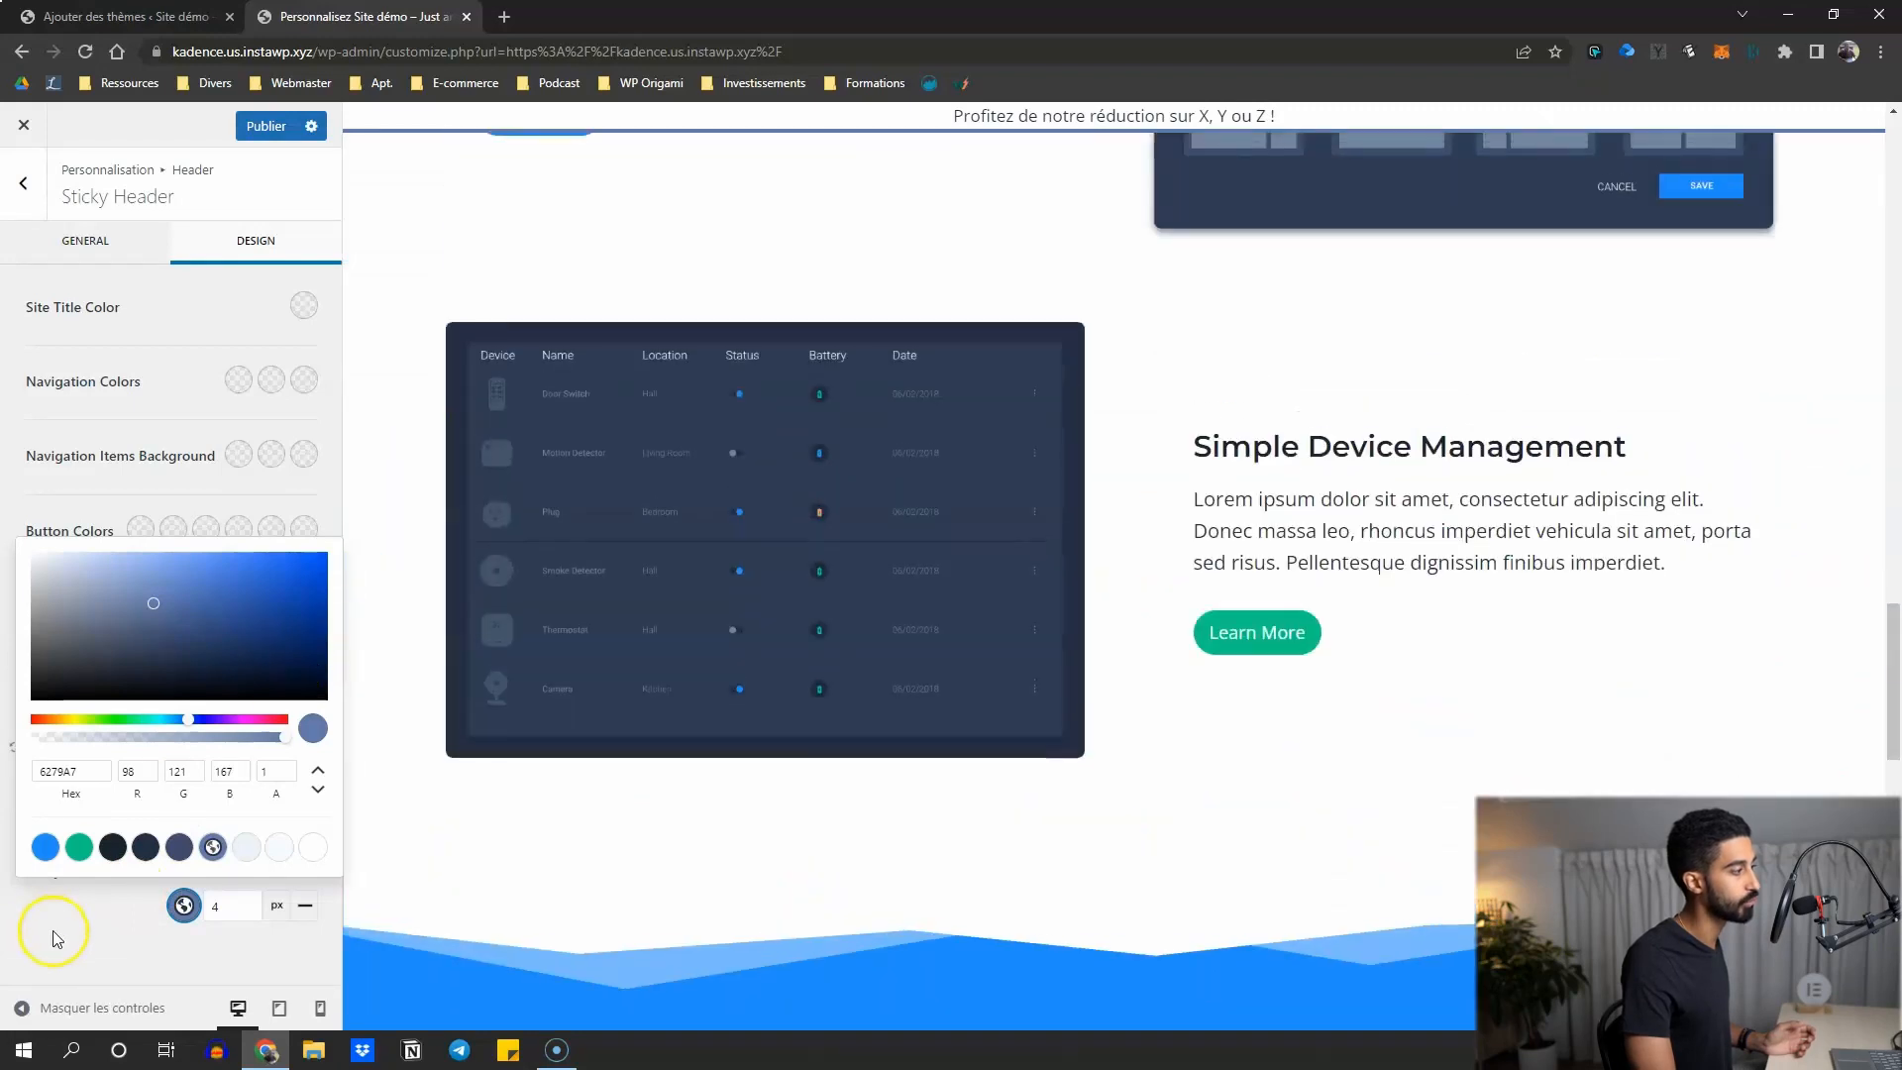
click(57, 938)
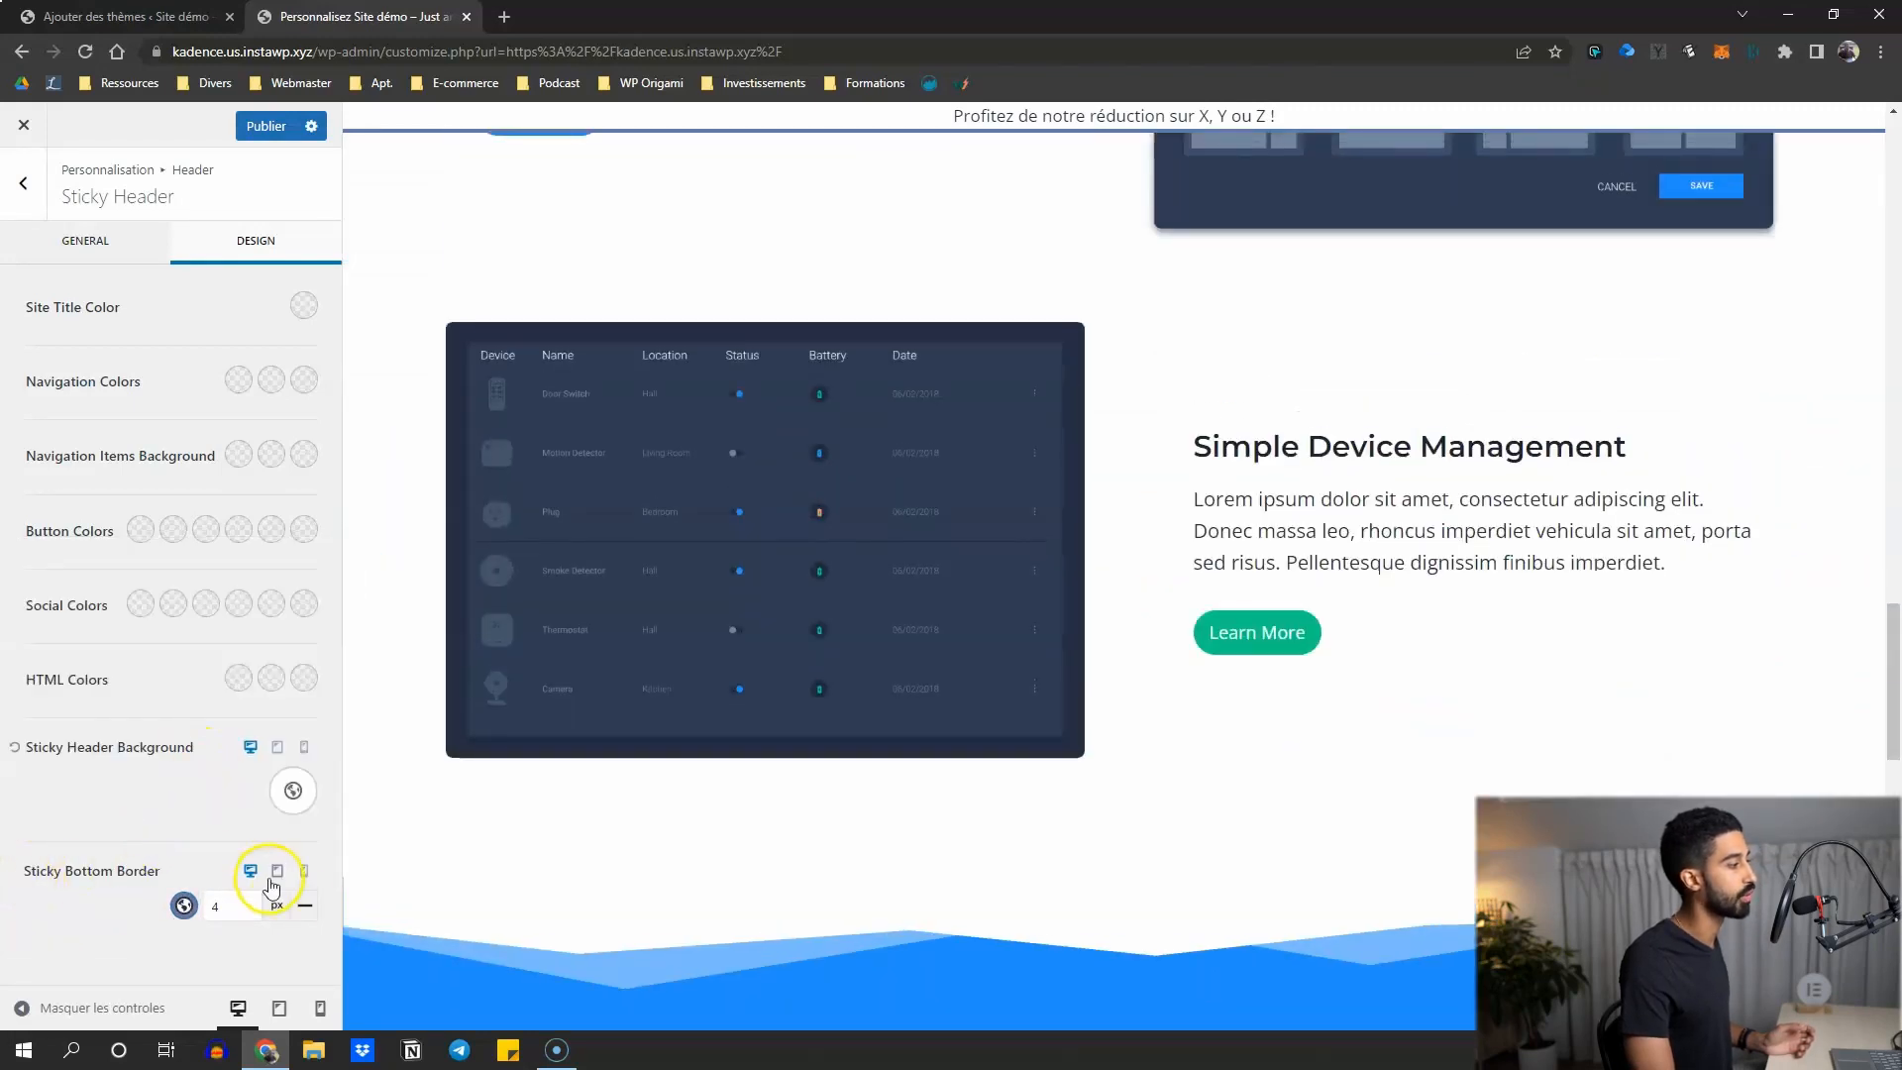
scroll(859, 428, up, 3)
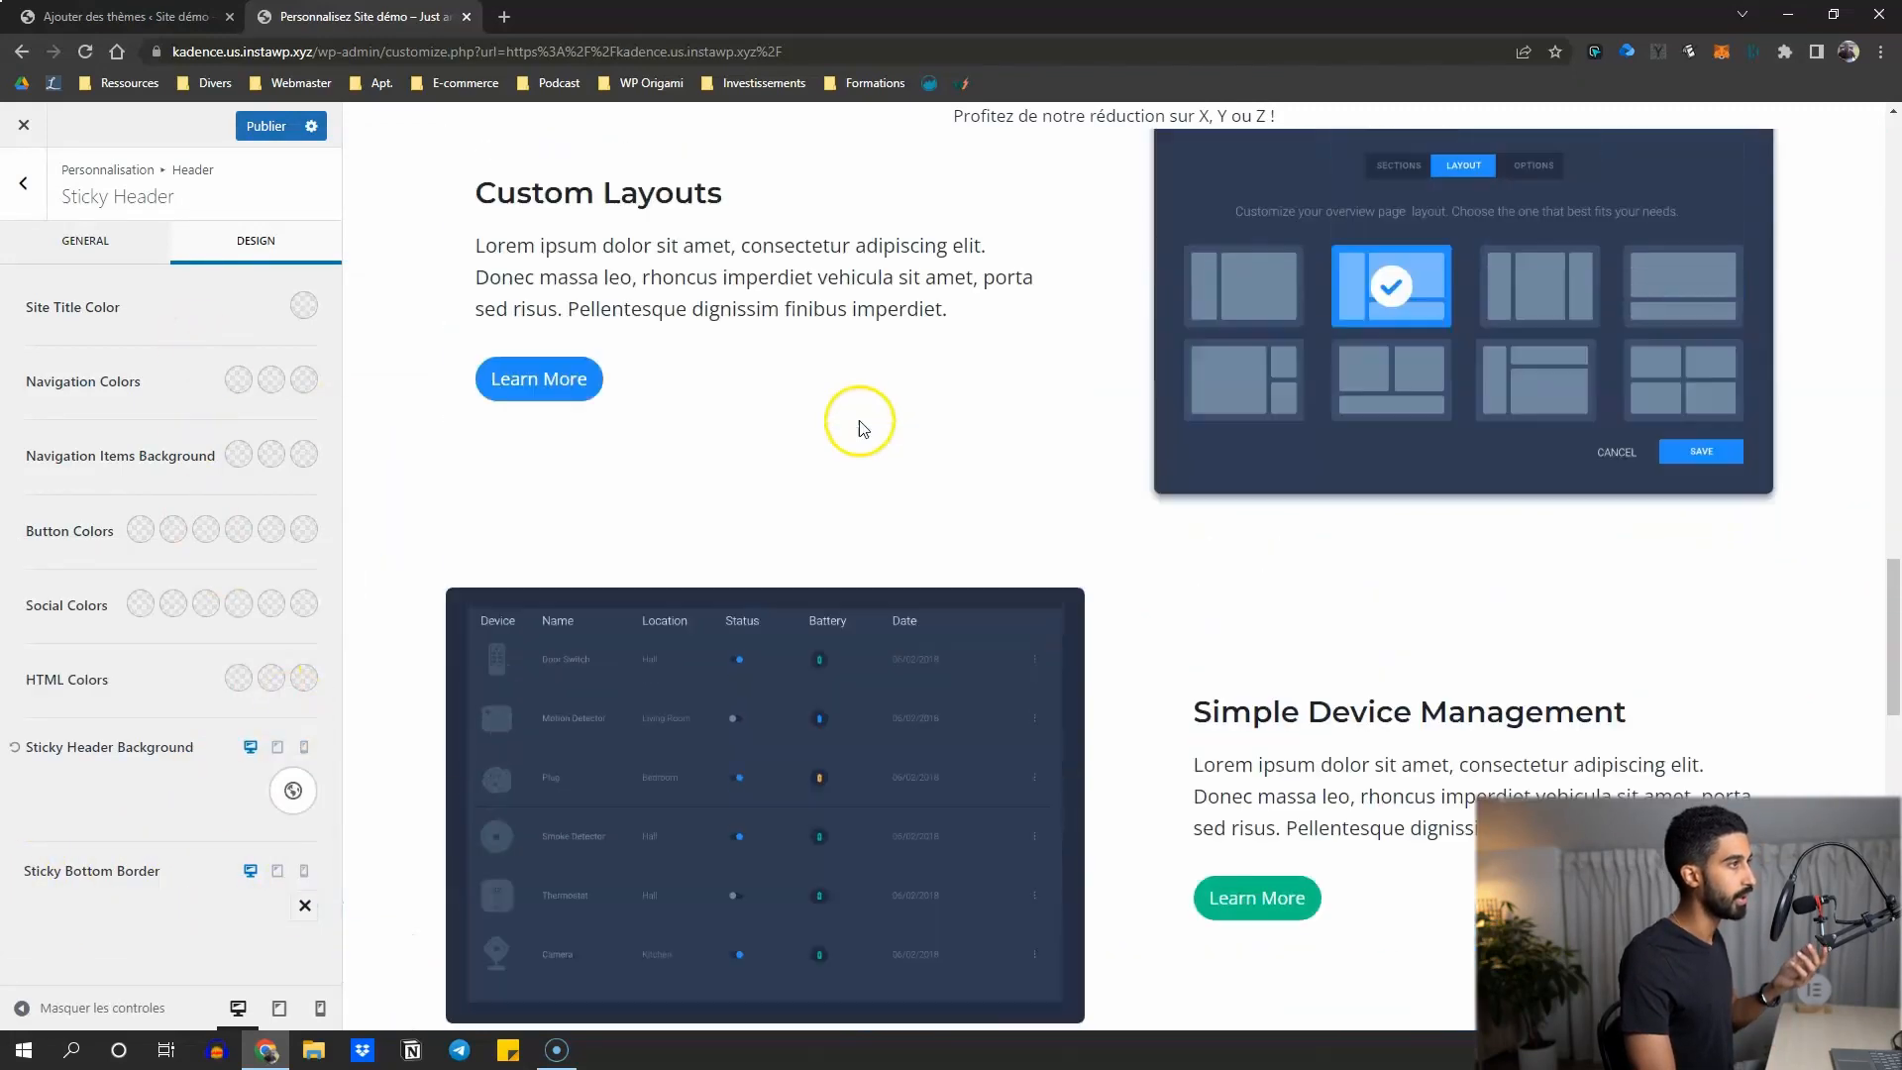
Set Enable Sticky Header to Yes - Whole Header and check the logo and navigation row in the preview.
scroll(859, 428, up, 8)
click(86, 240)
click(283, 240)
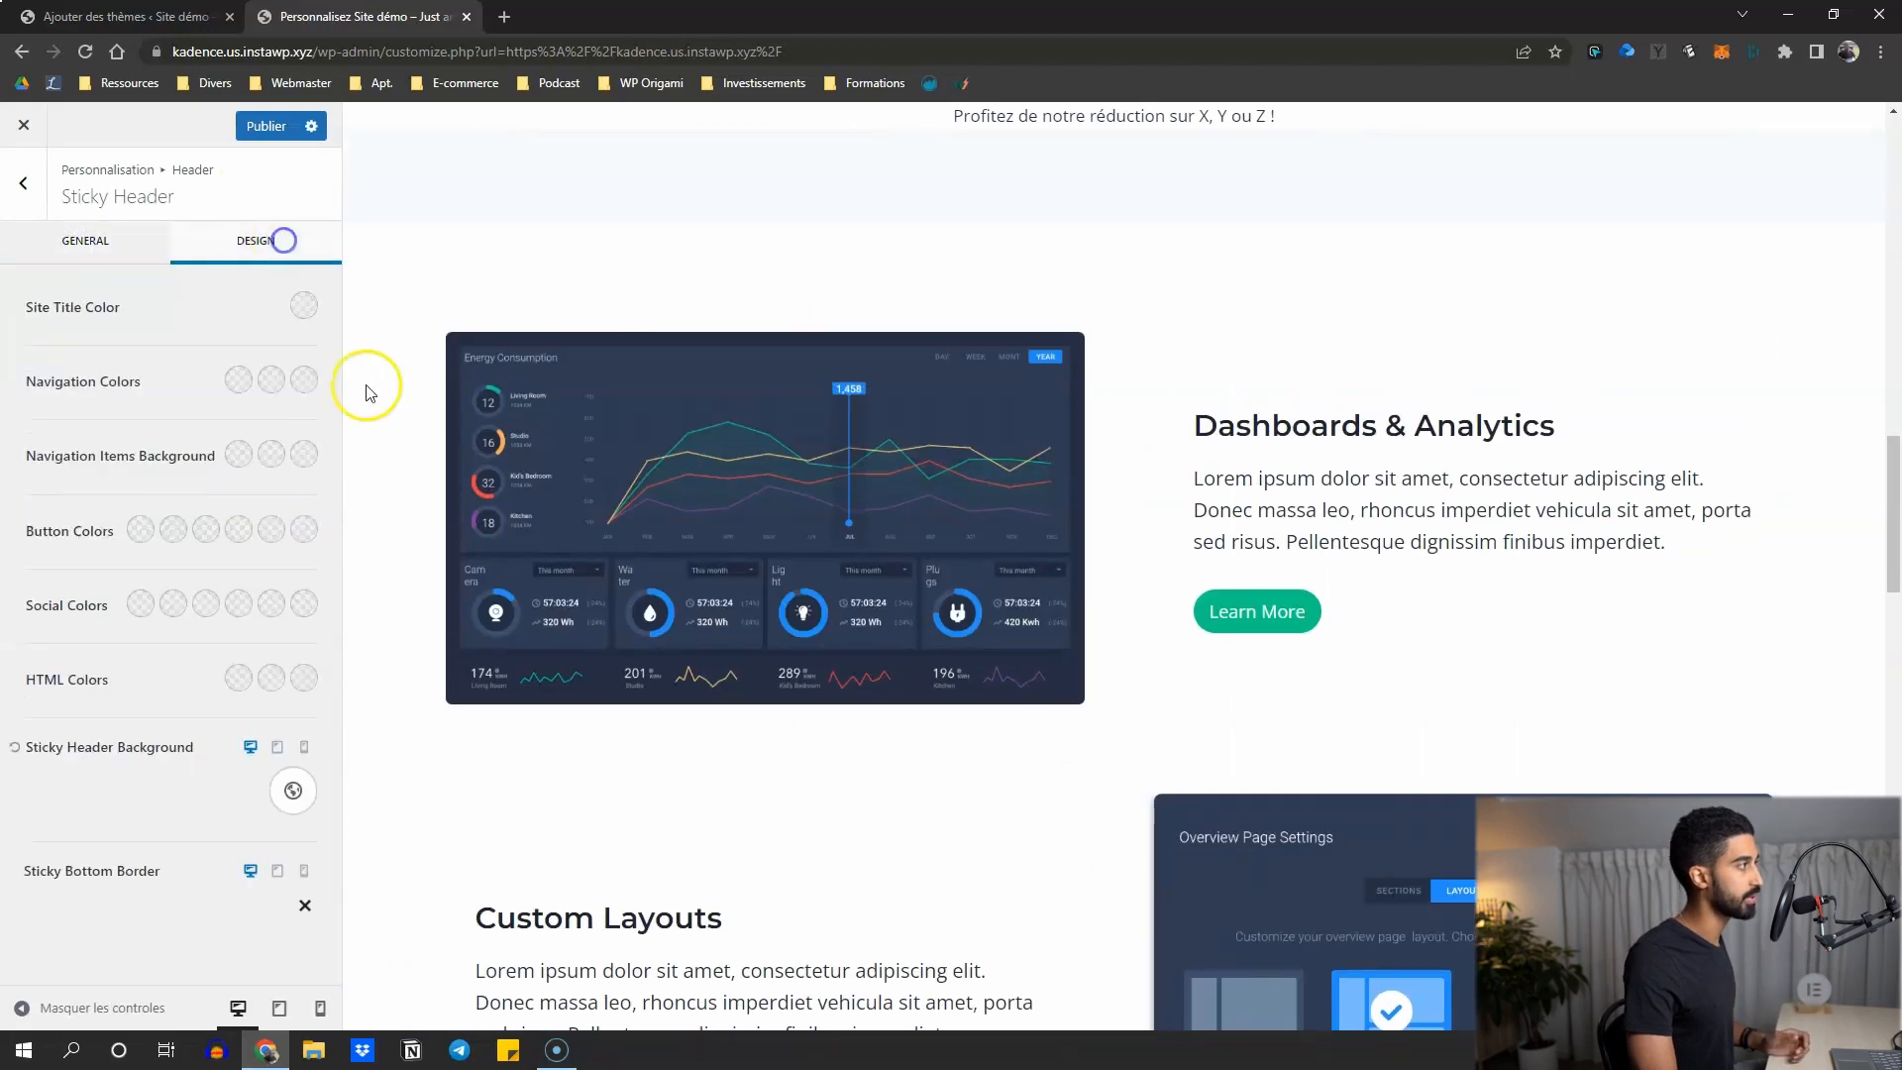
scroll(670, 326, up, 2)
click(85, 238)
scroll(1035, 461, up, 6)
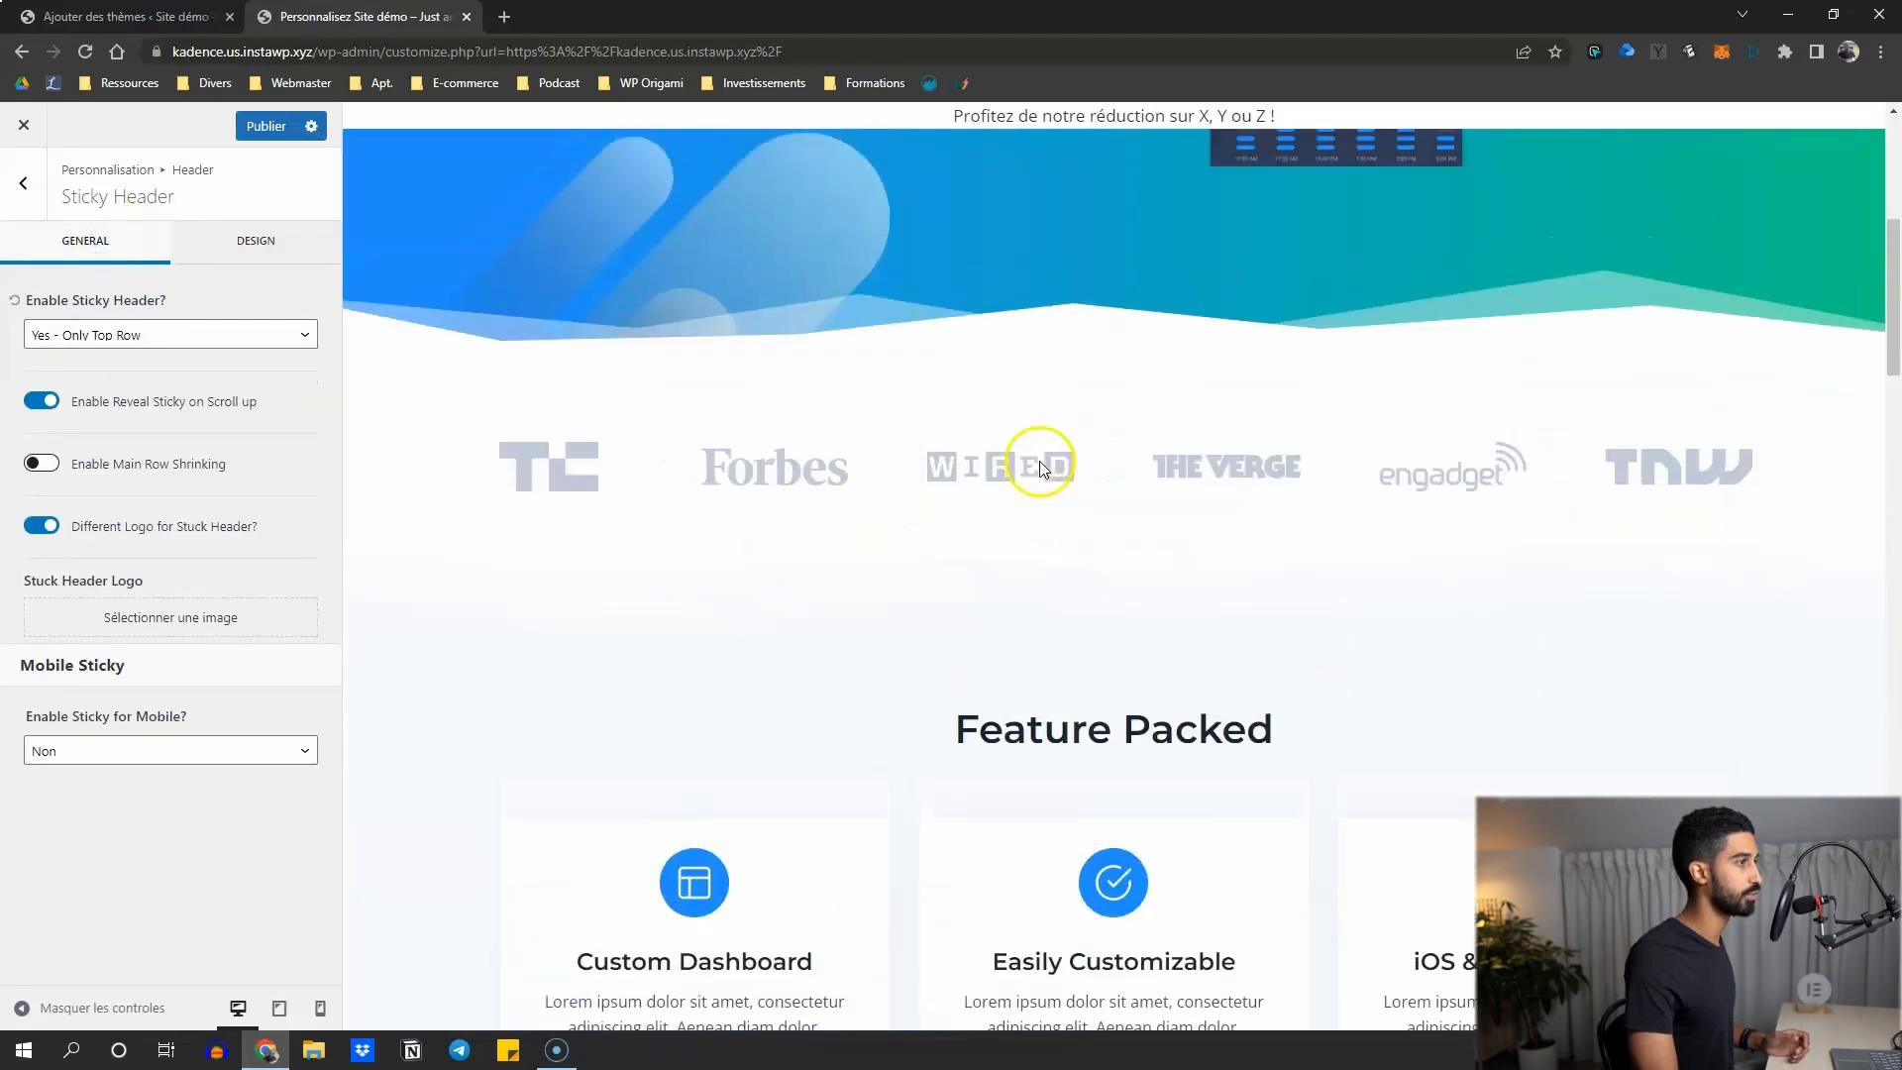
scroll(1035, 460, up, 6)
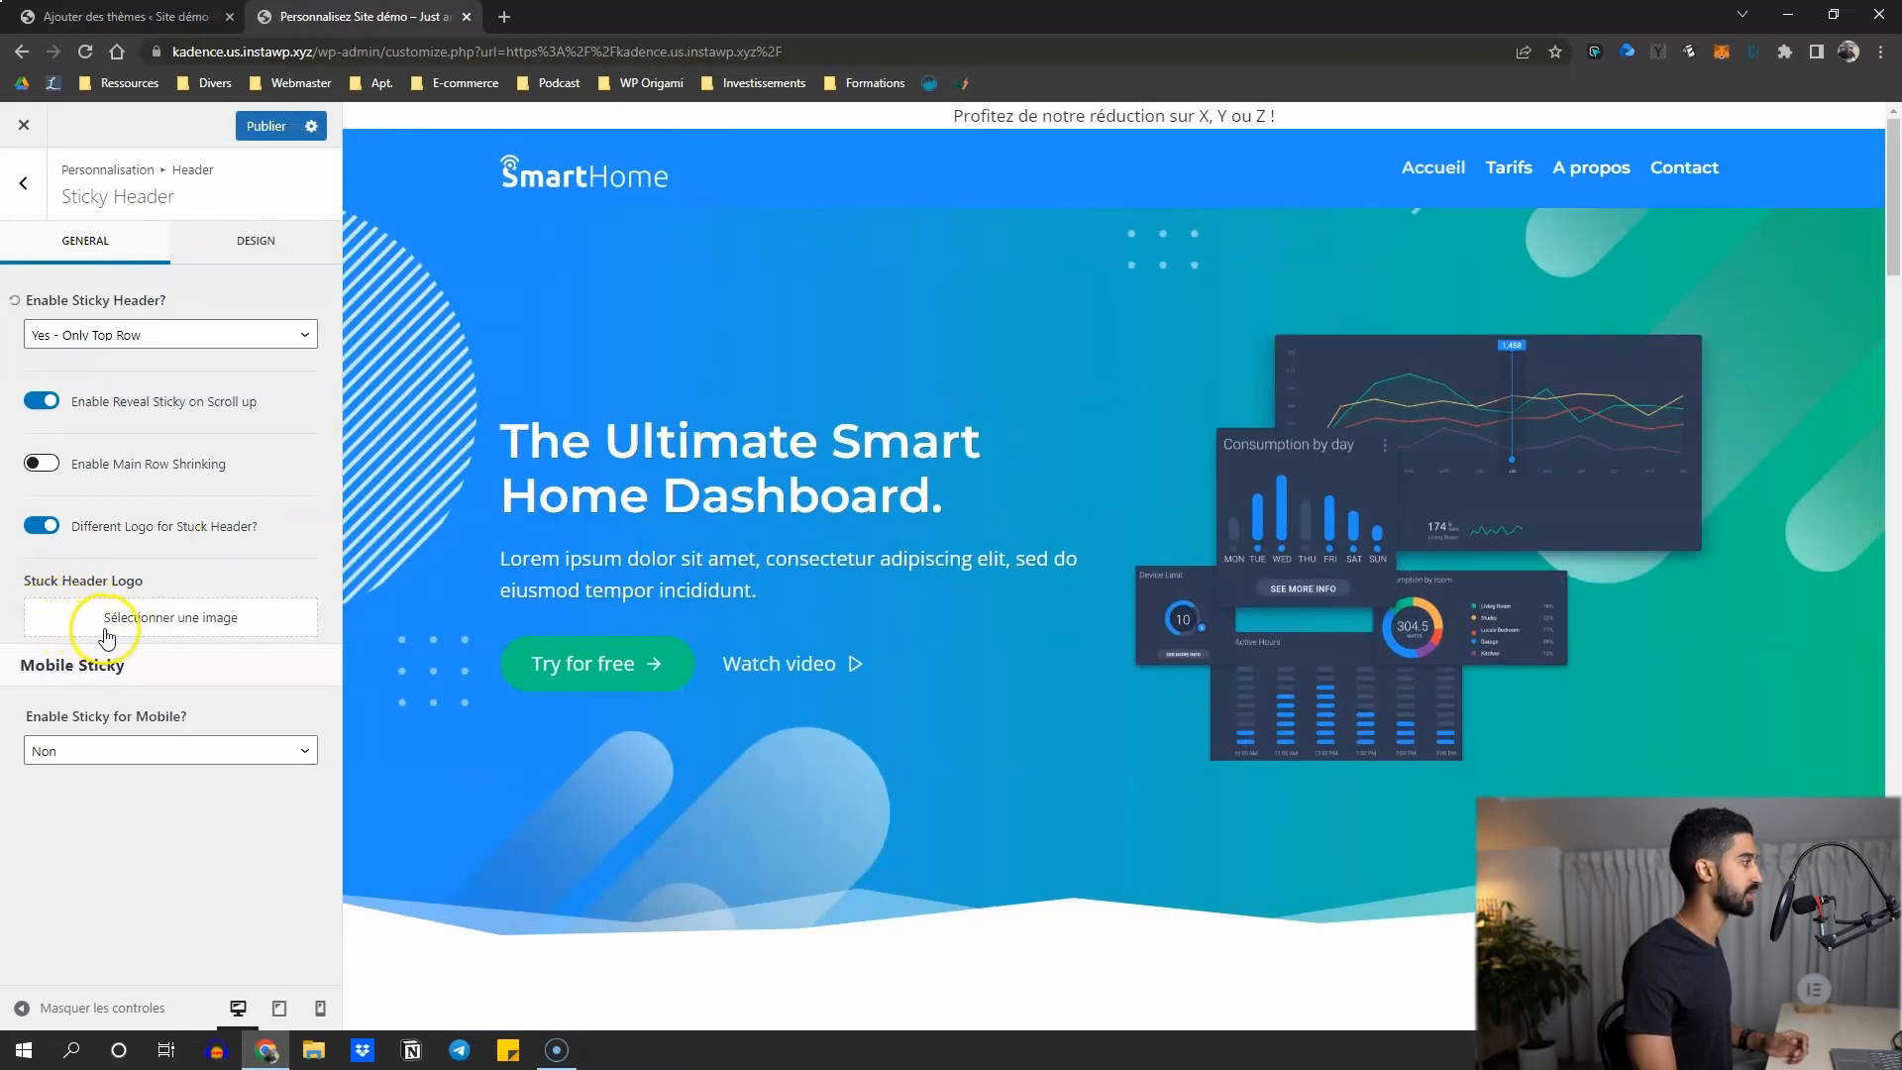
click(148, 336)
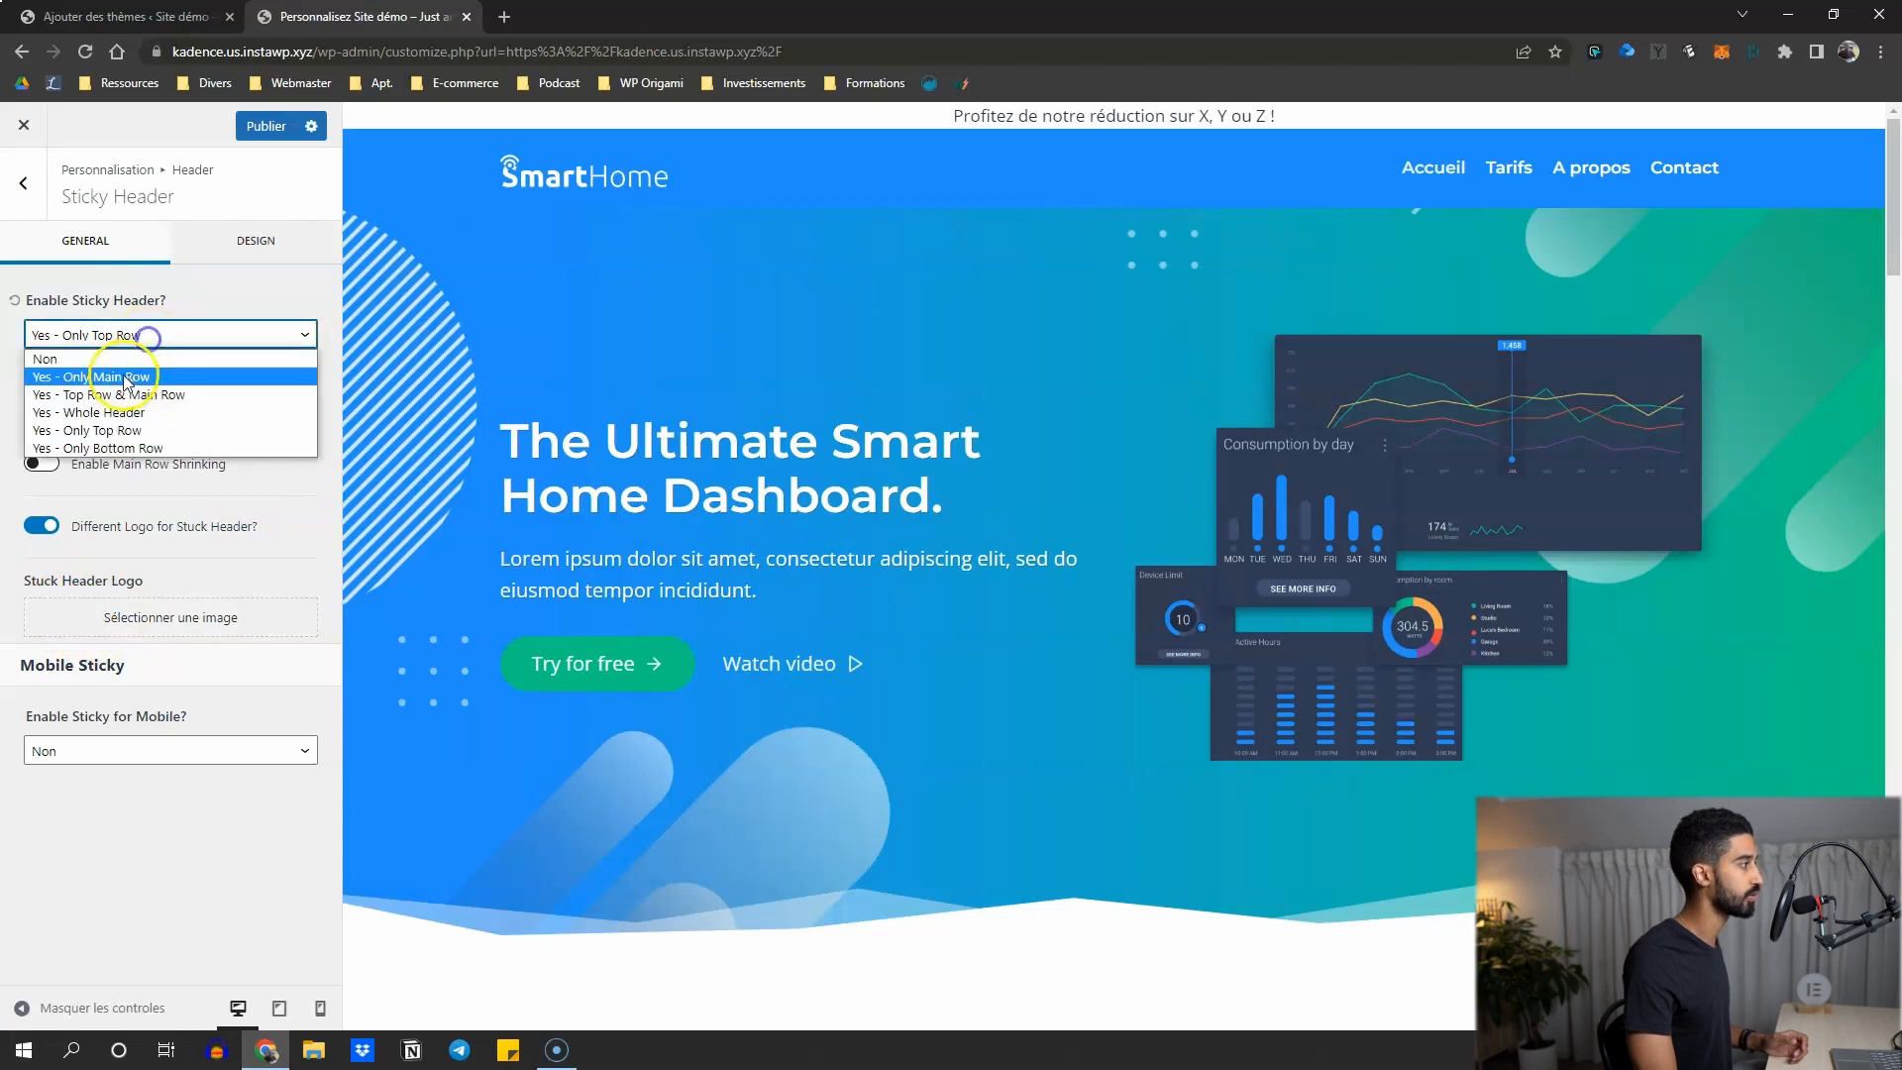
click(83, 412)
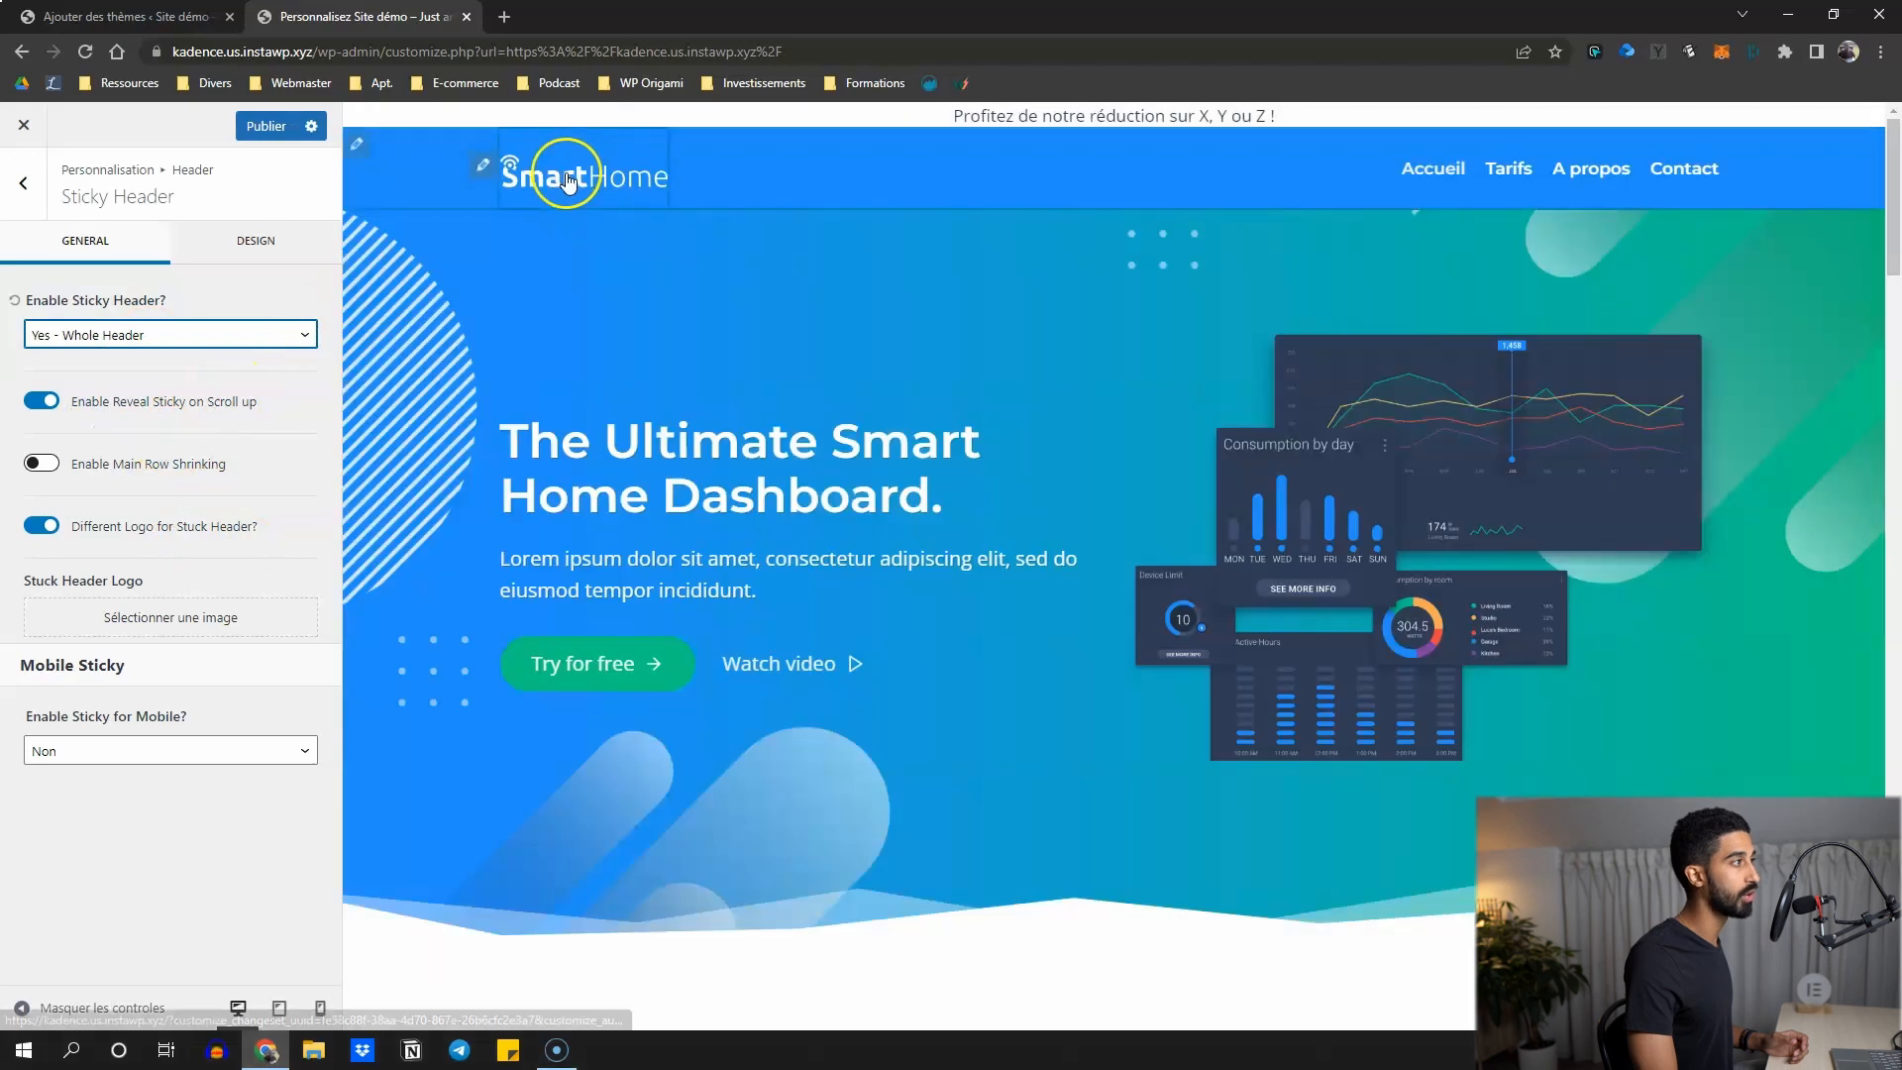
scroll(594, 252, down, 10)
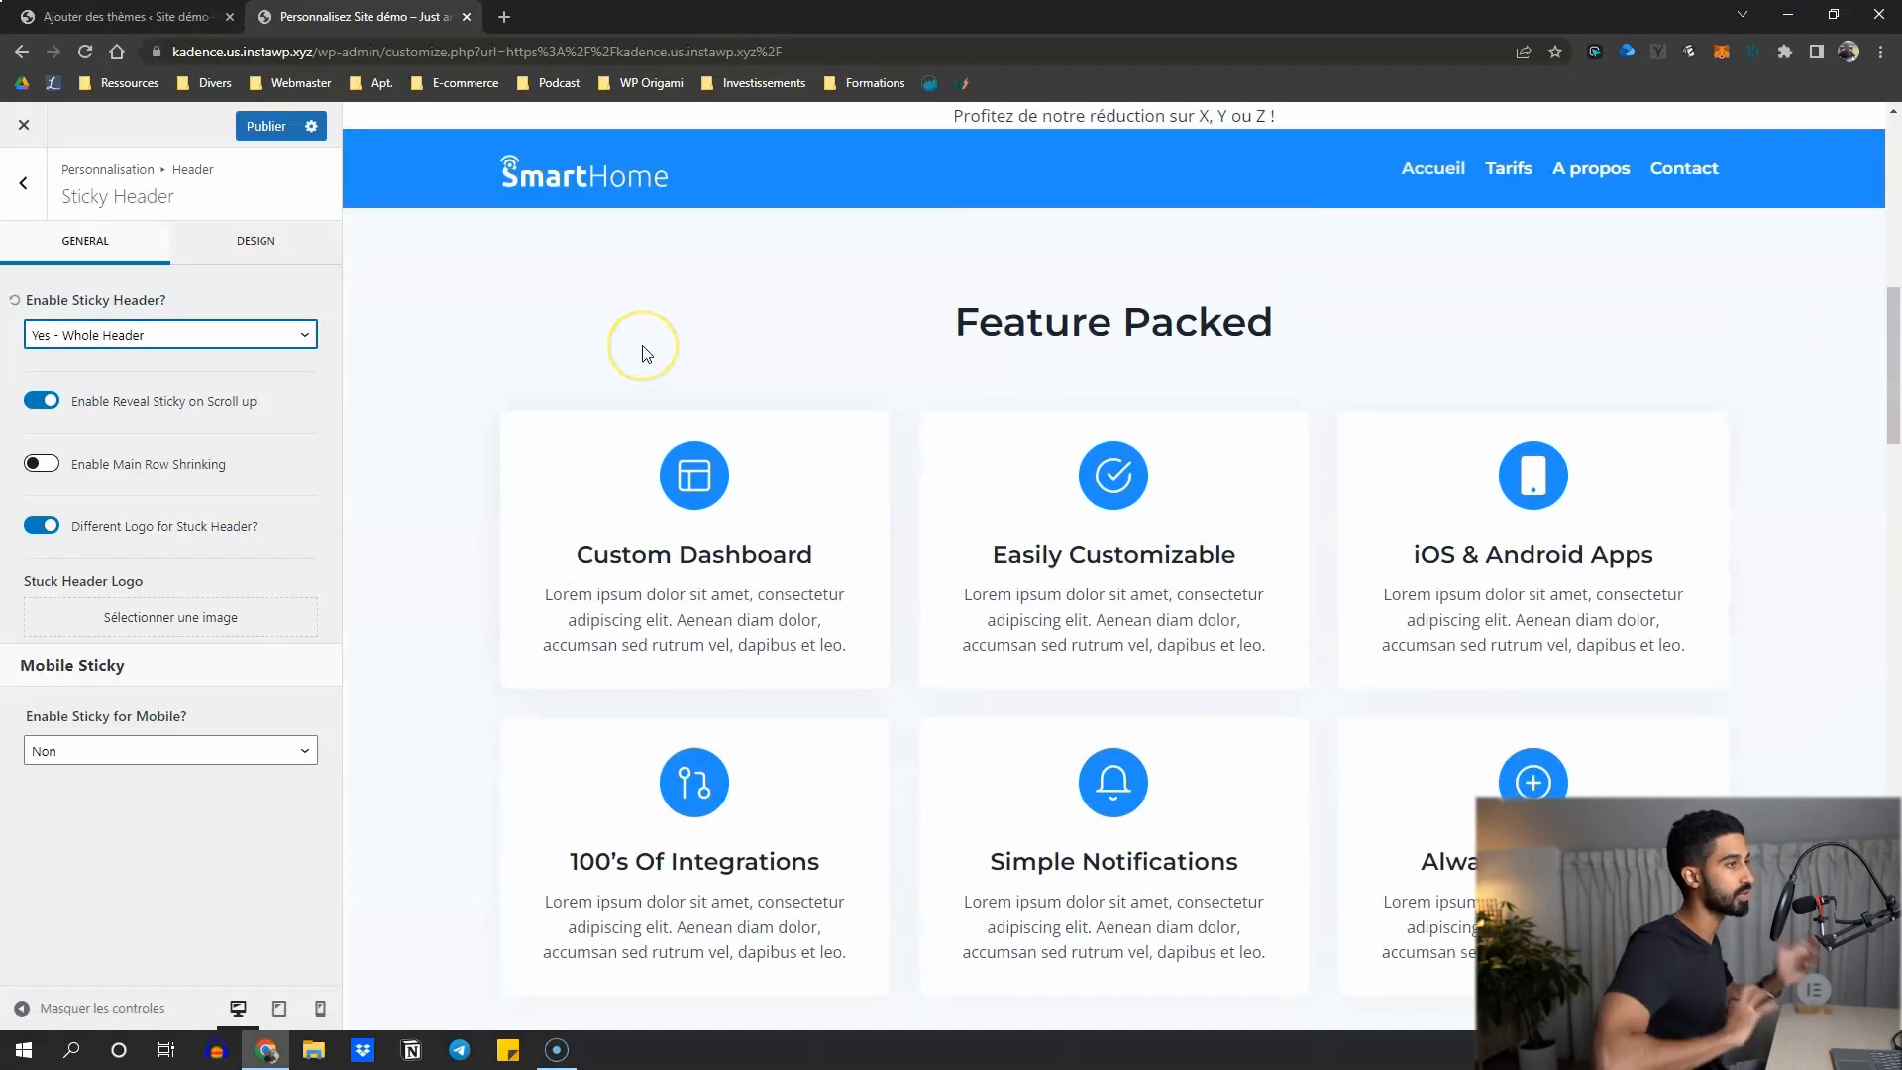
Disable the different logo for the stuck header, recheck the header in the preview, and publish the customisation.
click(42, 526)
scroll(991, 396, up, 3)
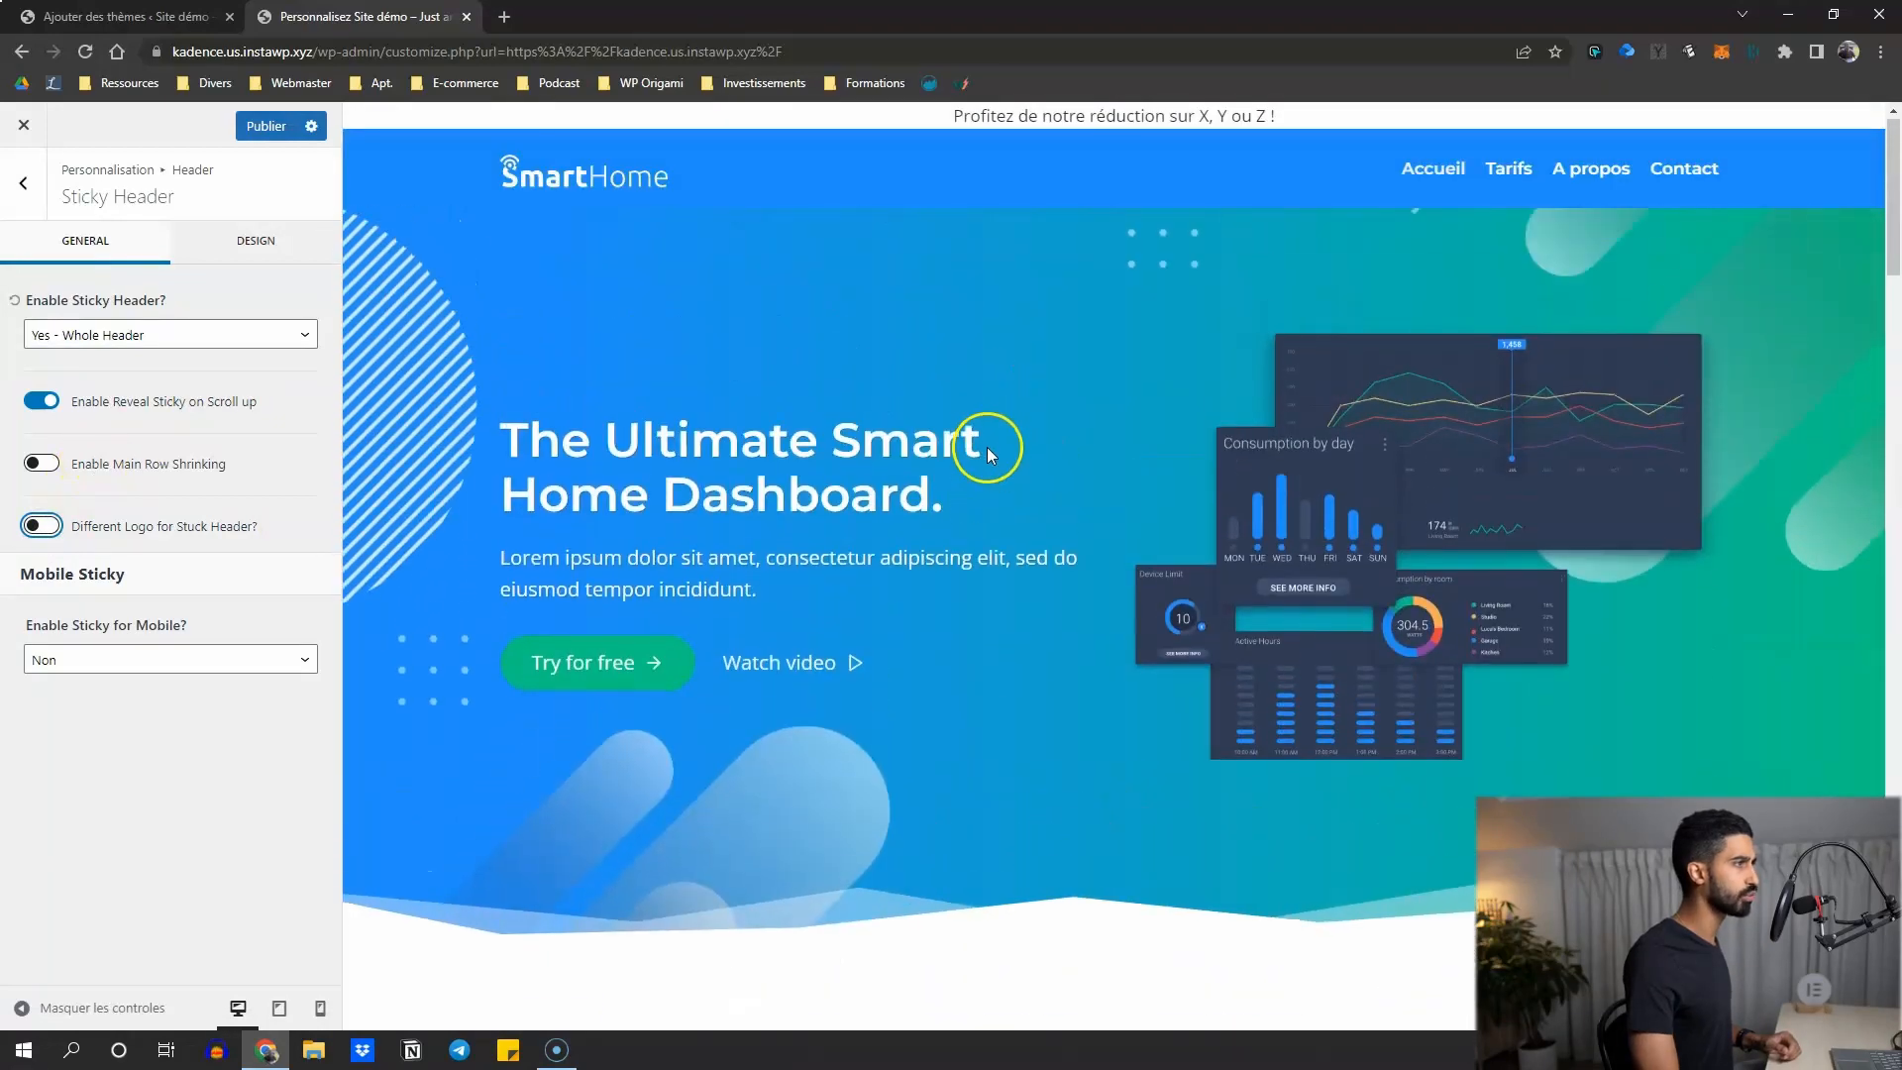
scroll(985, 447, down, 6)
scroll(955, 455, up, 4)
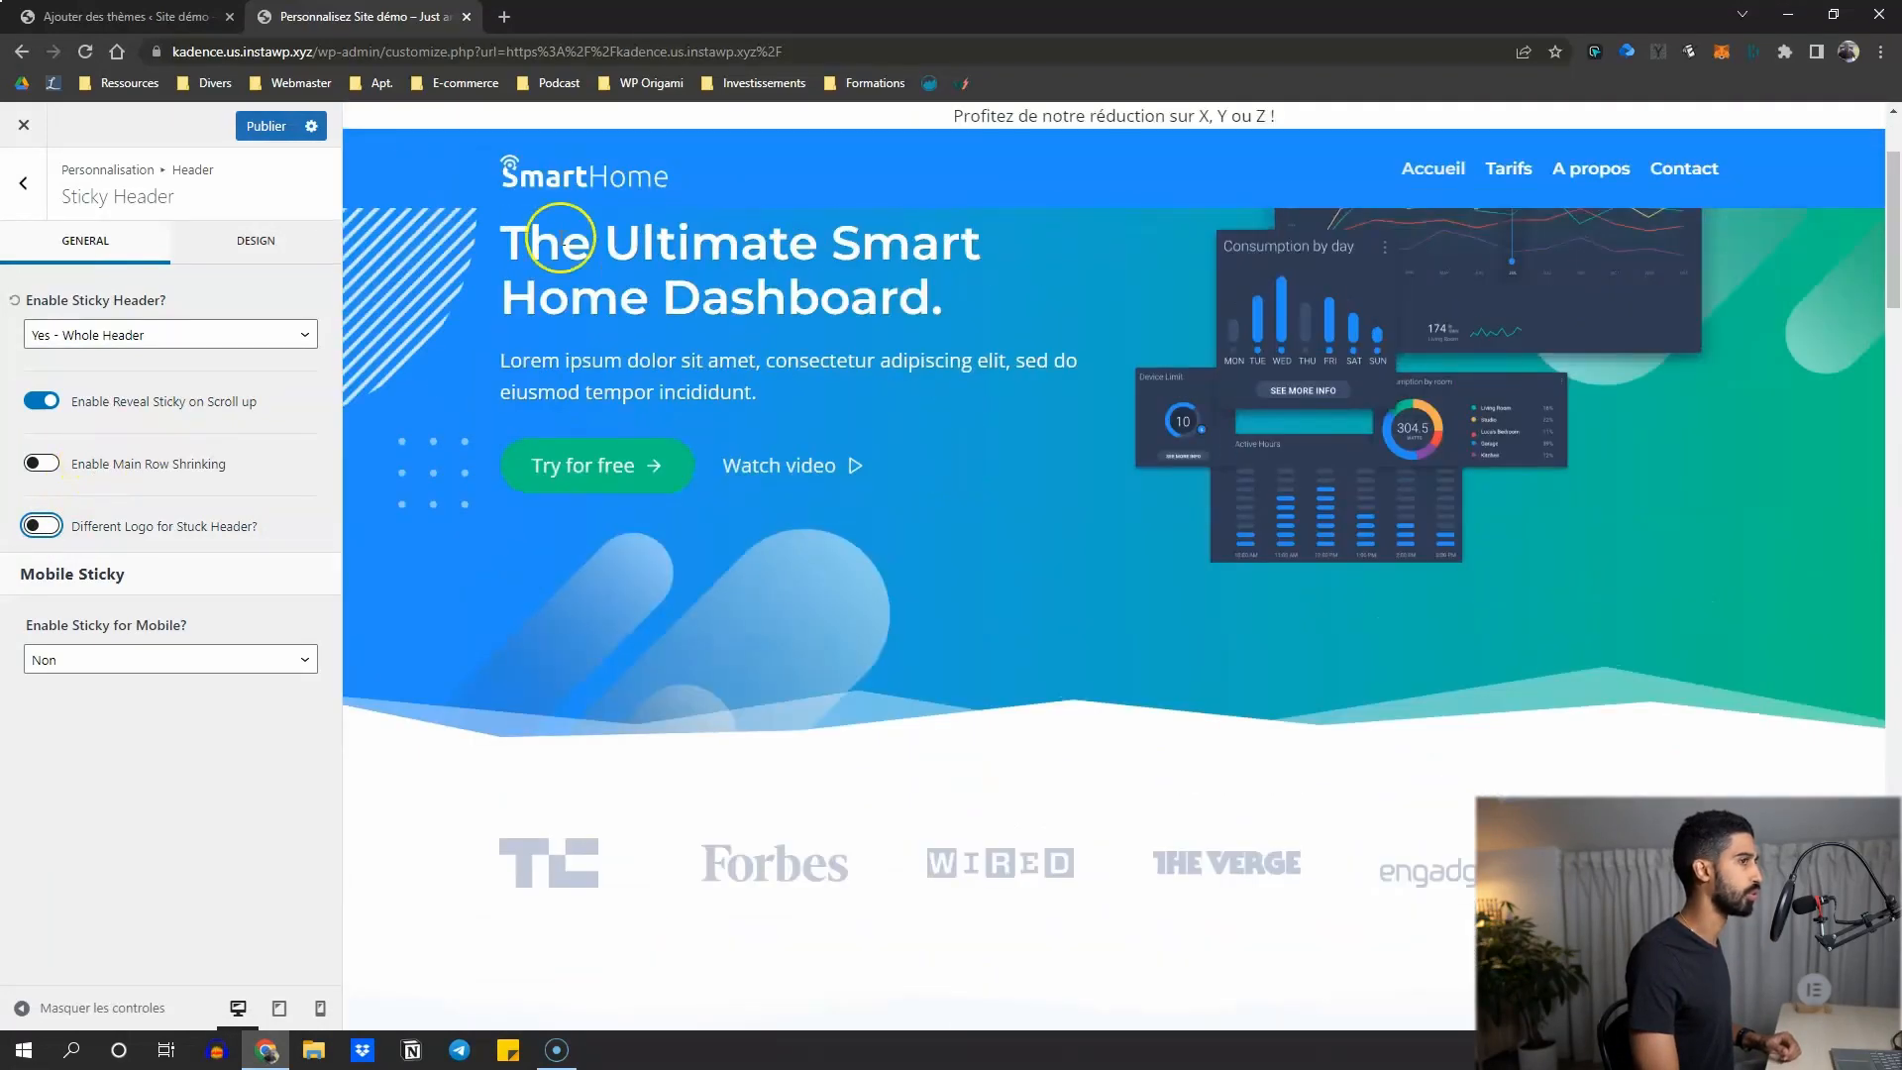
click(274, 240)
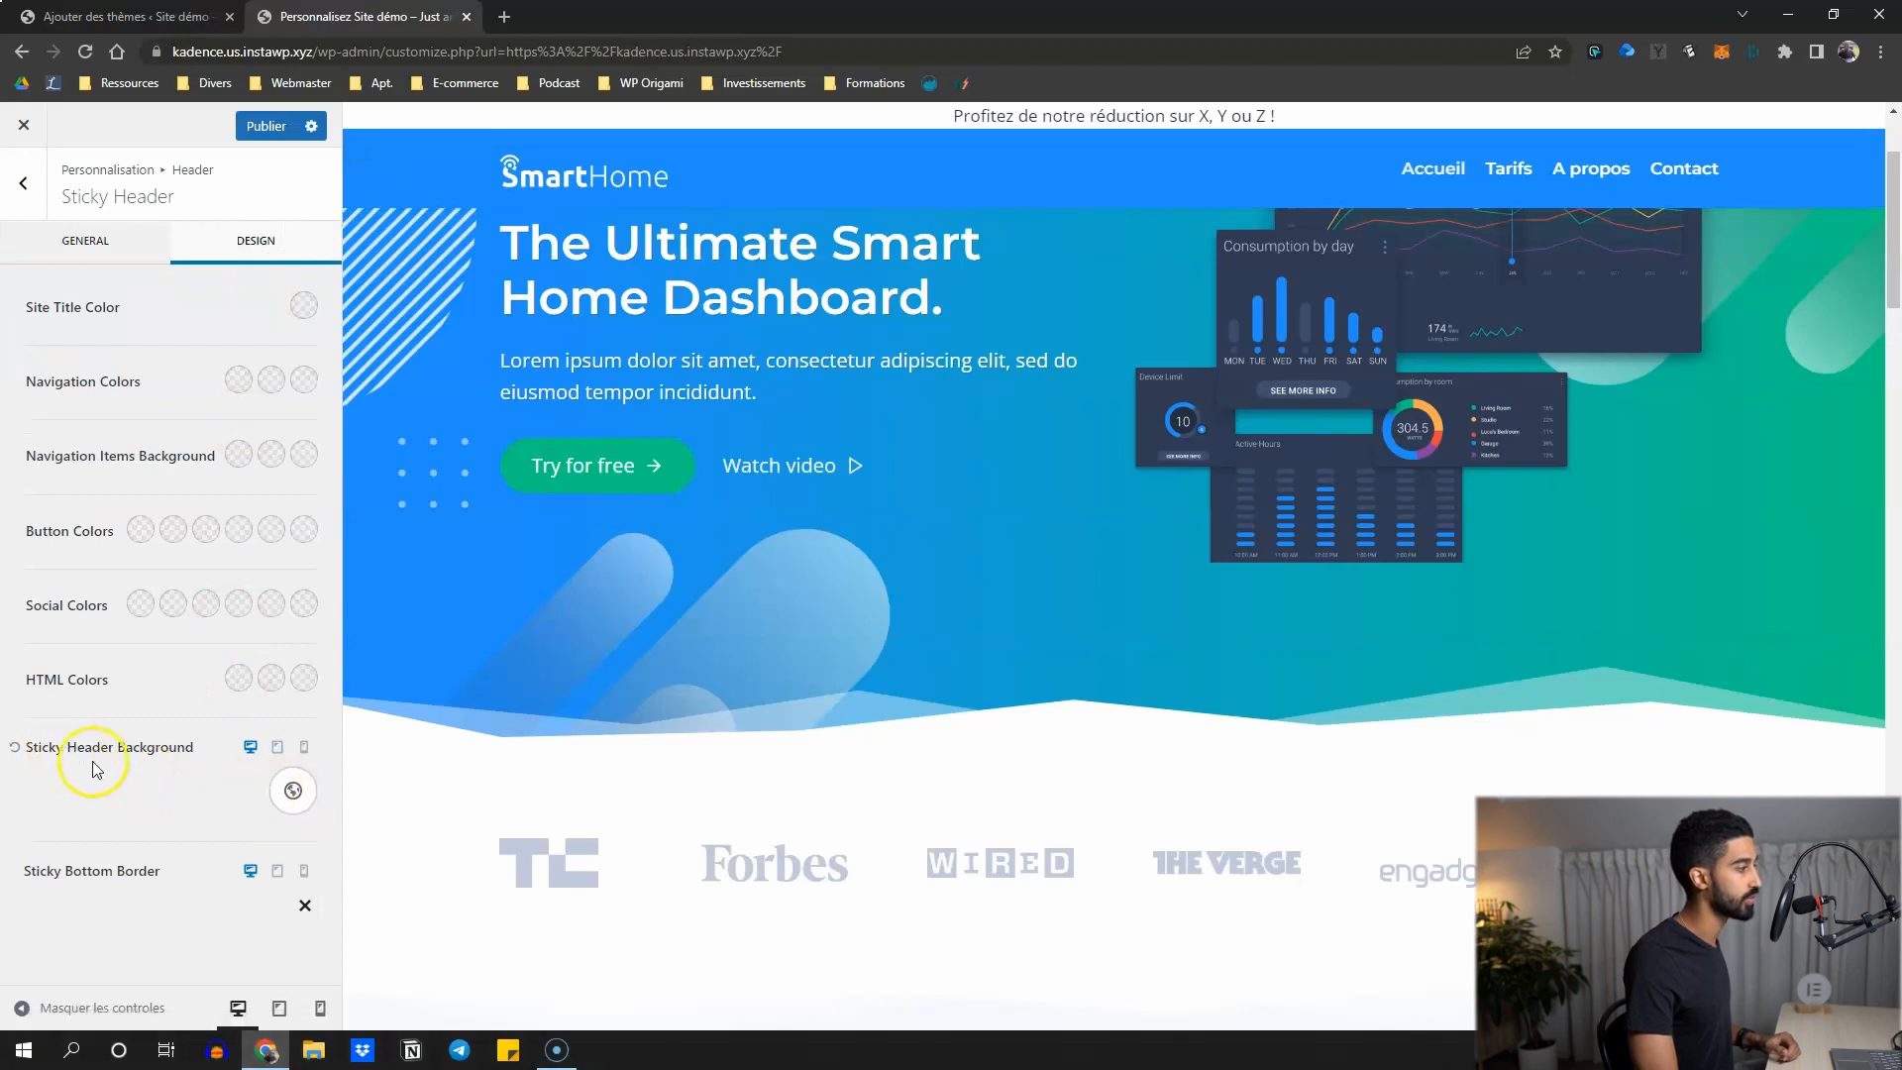
scroll(656, 273, up, 2)
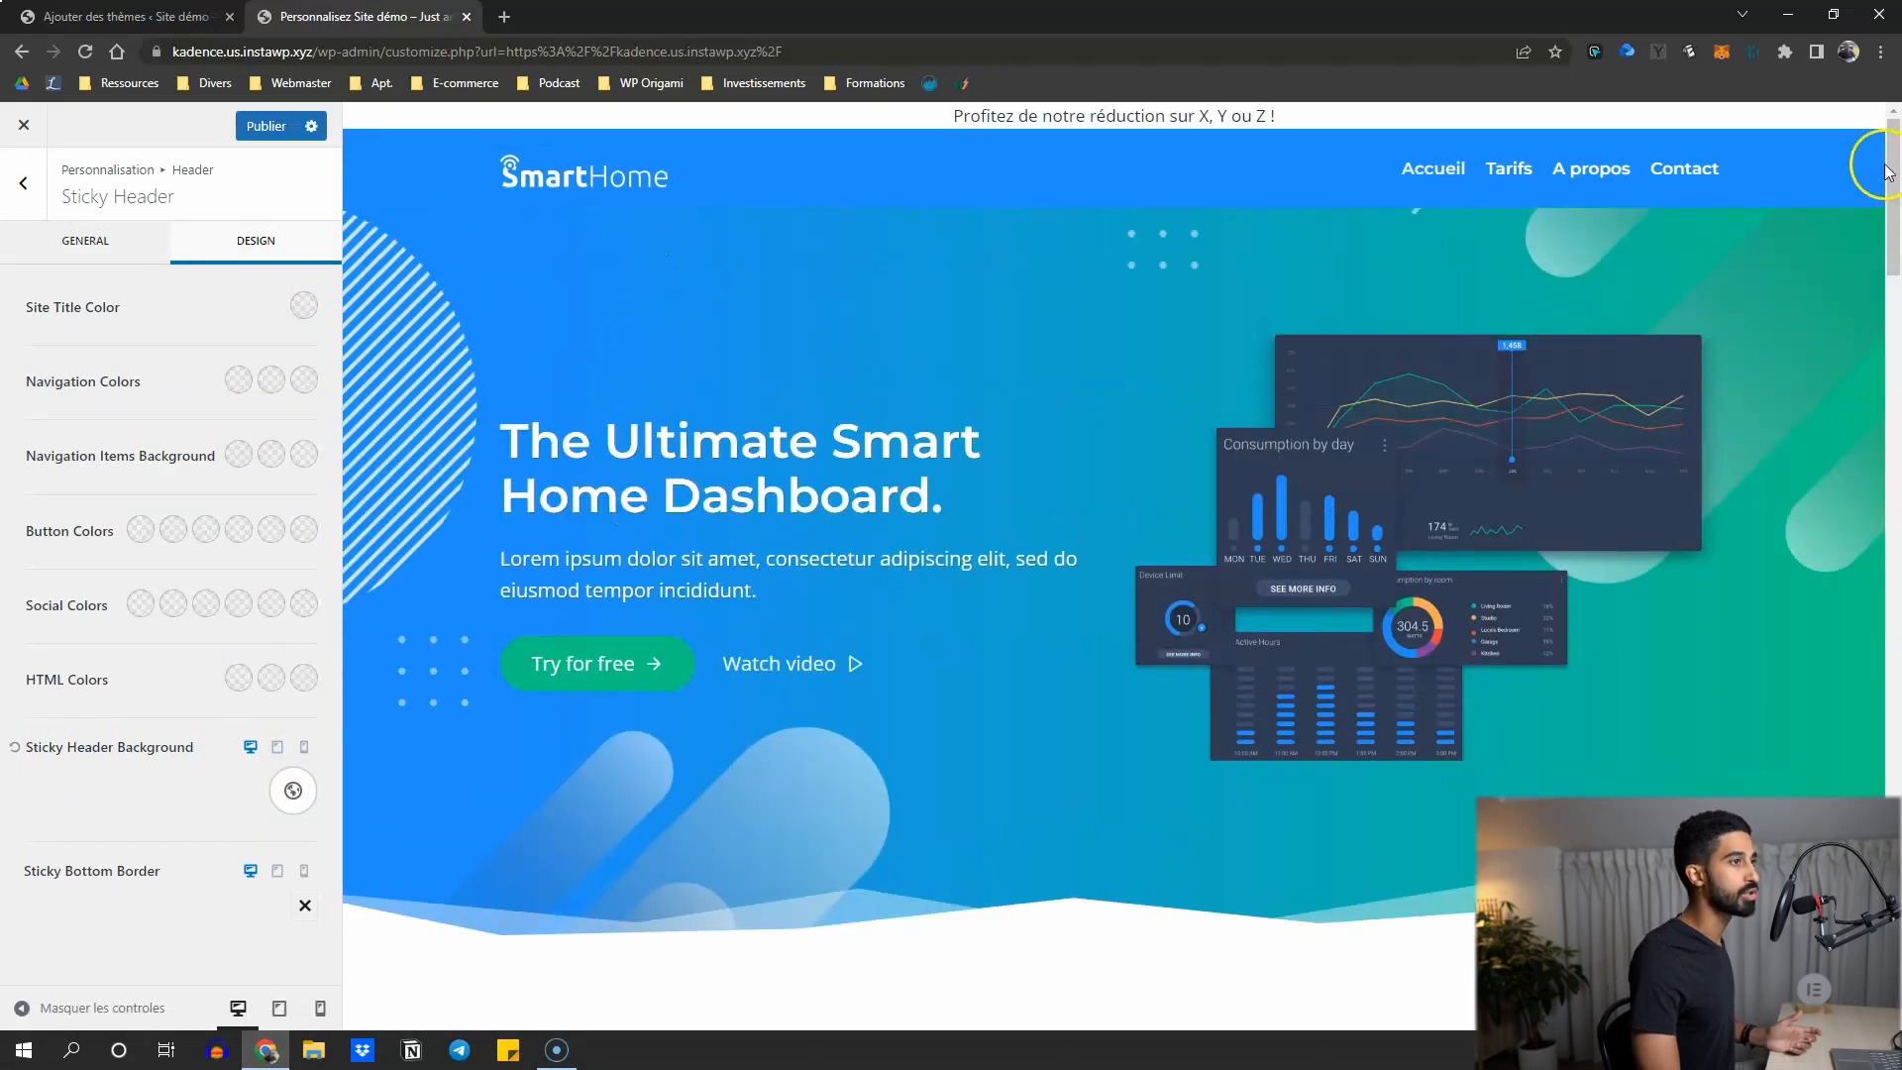
mouse_move(1887, 171)
mouse_down()
mouse_move(1890, 437)
mouse_move(1887, 148)
mouse_move(1885, 552)
mouse_move(1875, 147)
mouse_up()
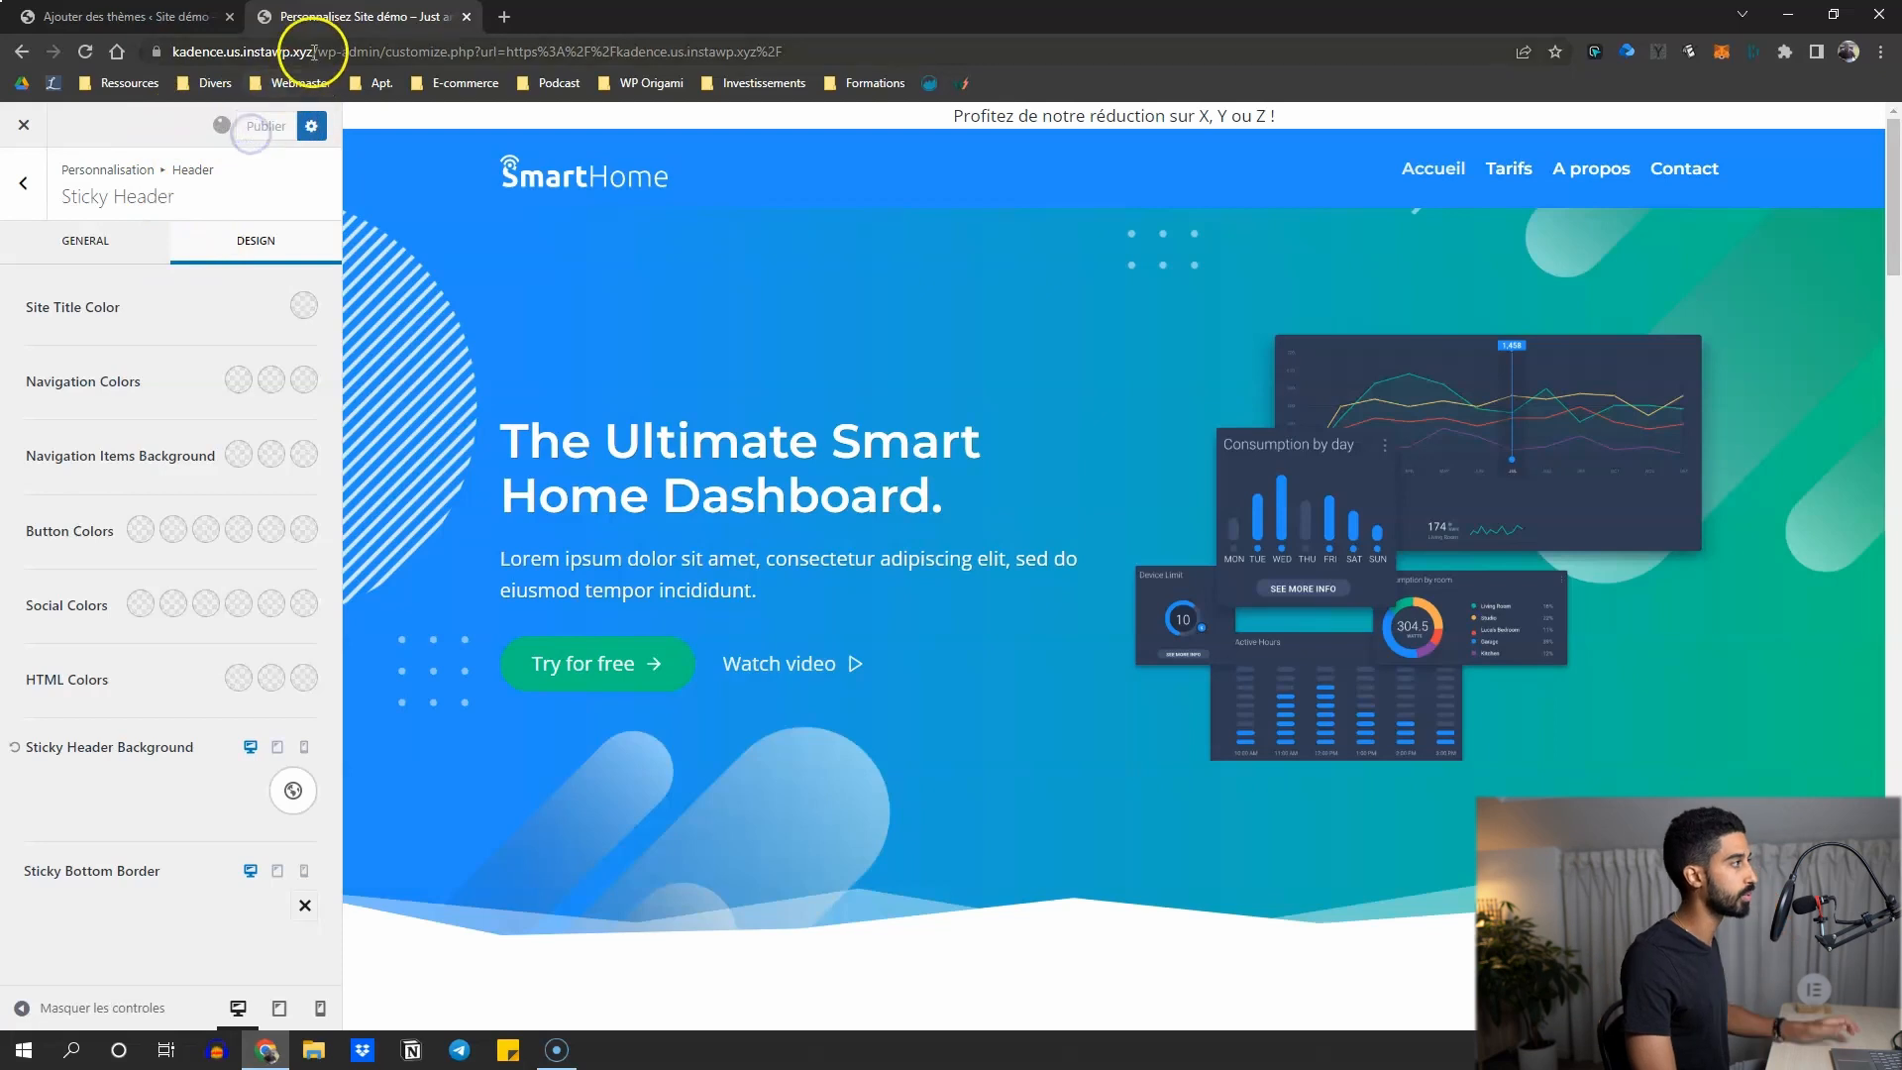
Open kadence.us.instawp.xyz in a new browser tab and examine how the published sticky header reacts to scrolling down and up.
drag(313, 52, 120, 54)
key(ctrl+c)
click(496, 16)
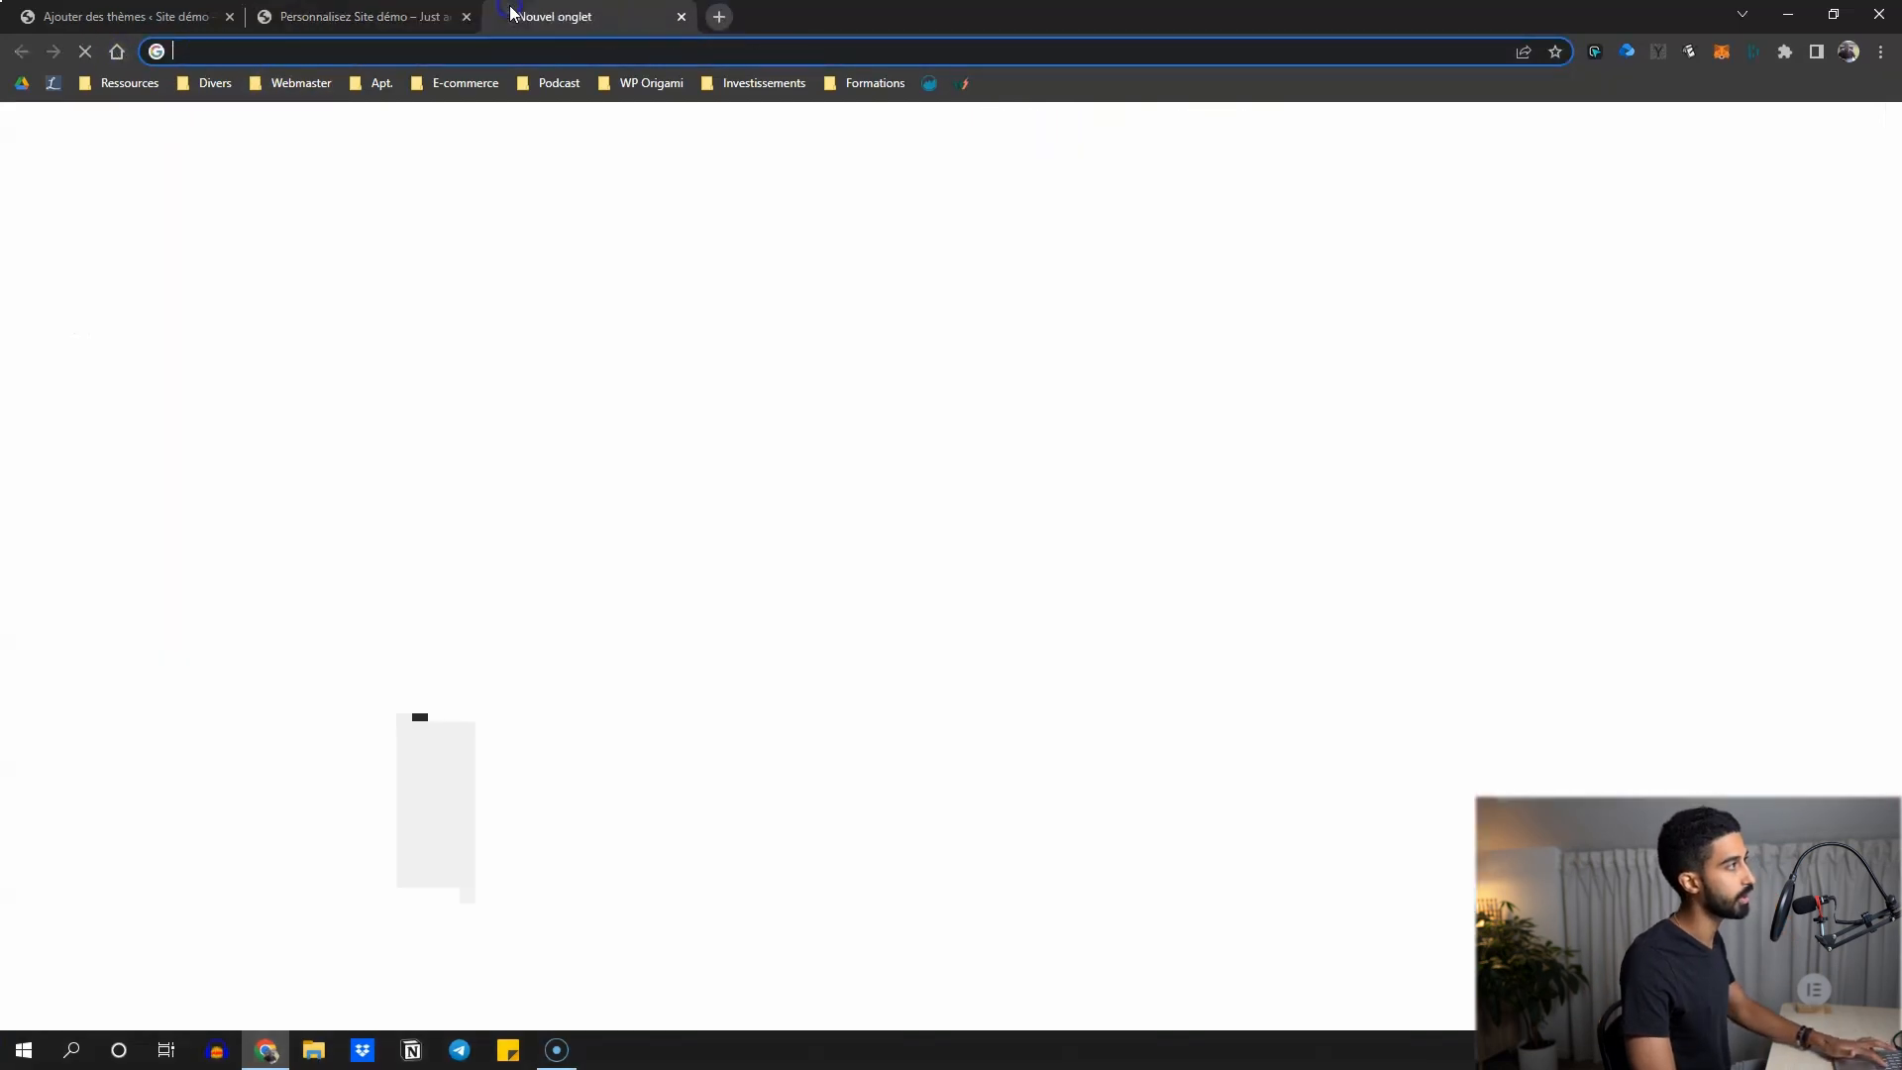
key(ctrl+v)
key(Return)
scroll(605, 337, down, 15)
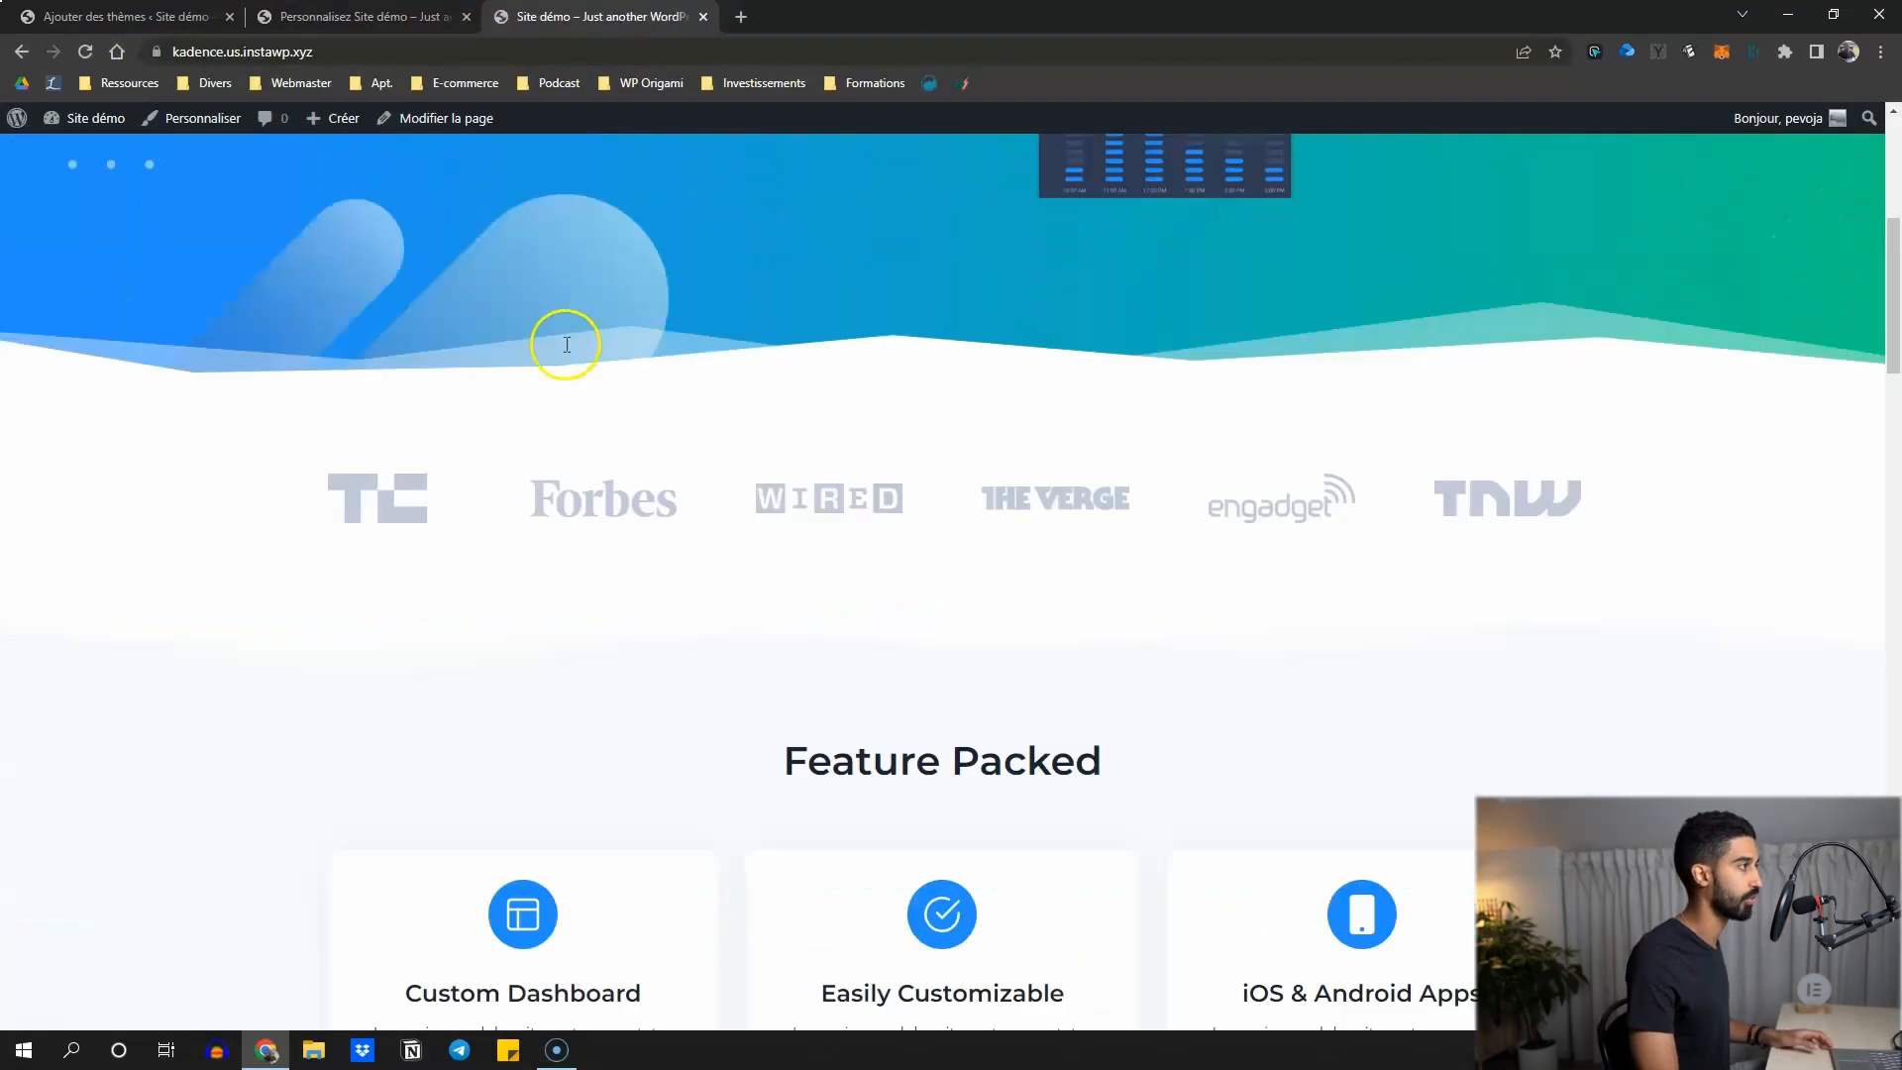
scroll(667, 575, up, 8)
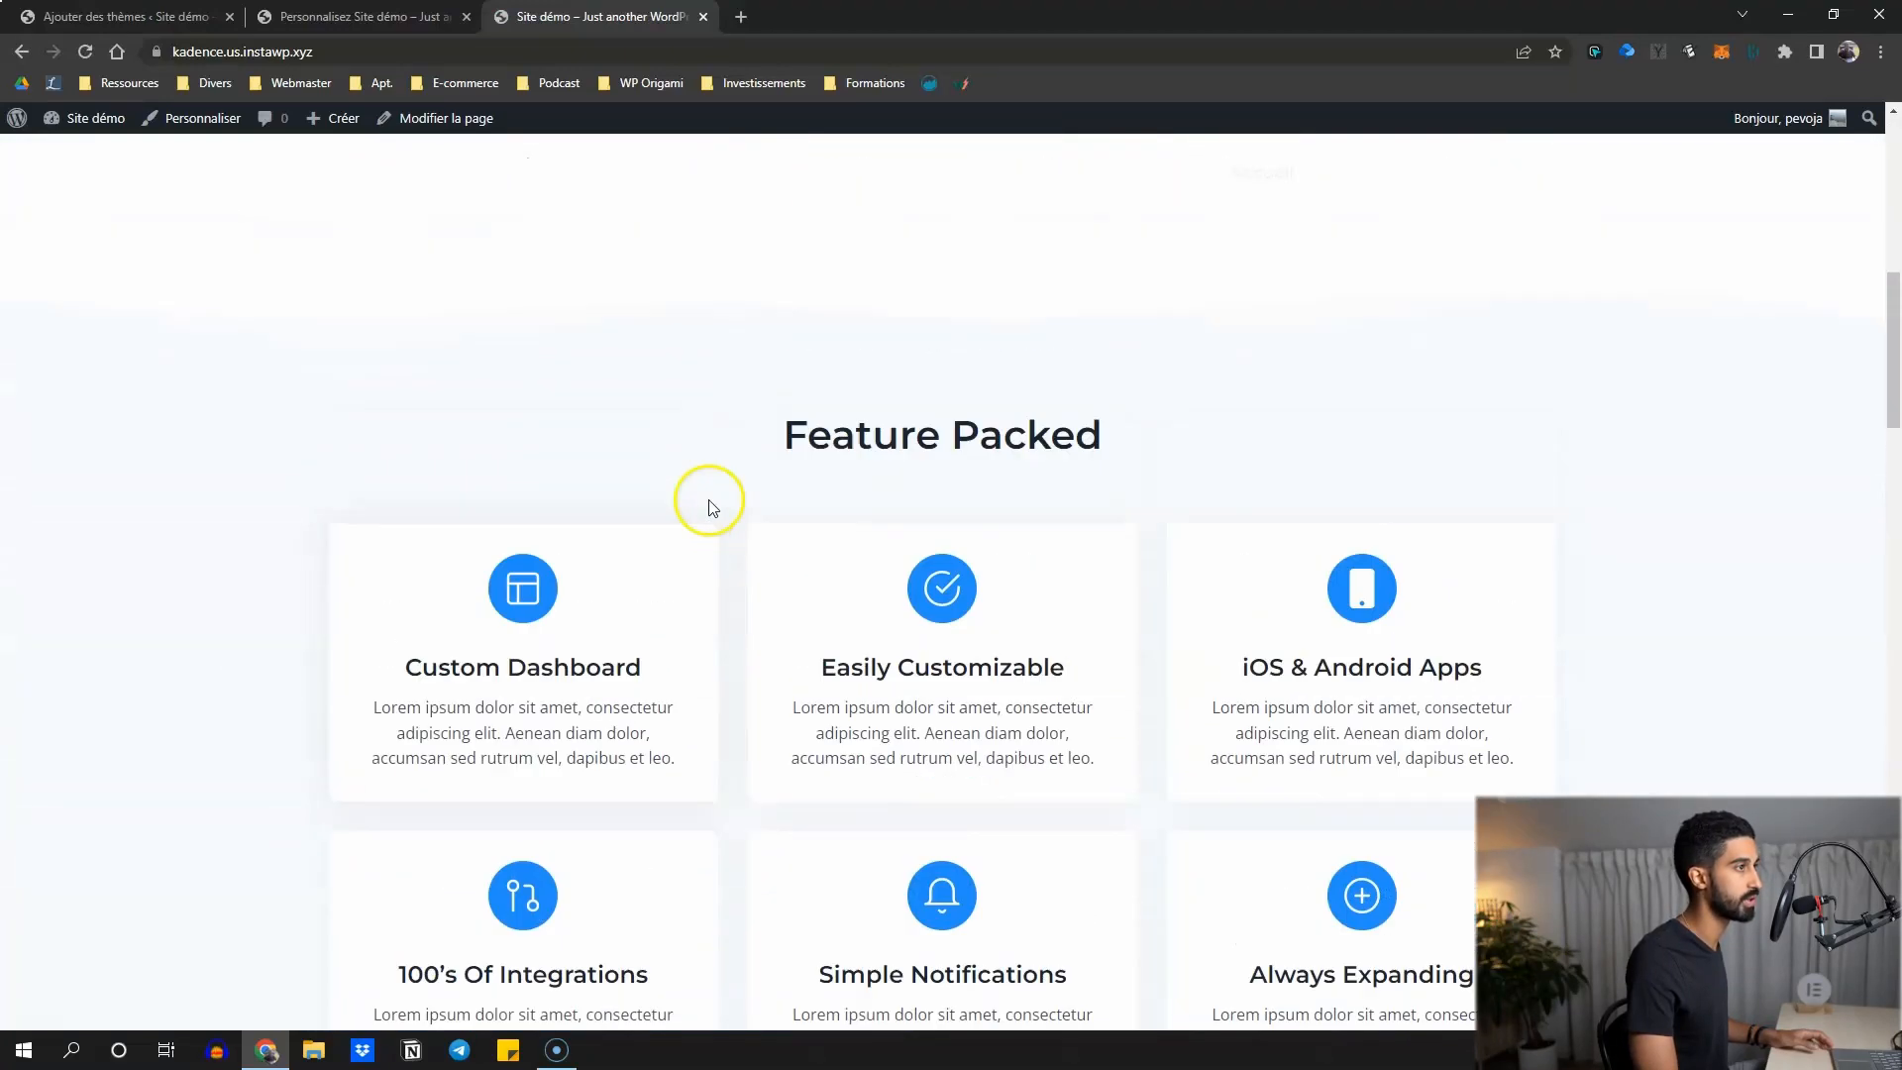
scroll(544, 425, down, 6)
scroll(516, 414, up, 6)
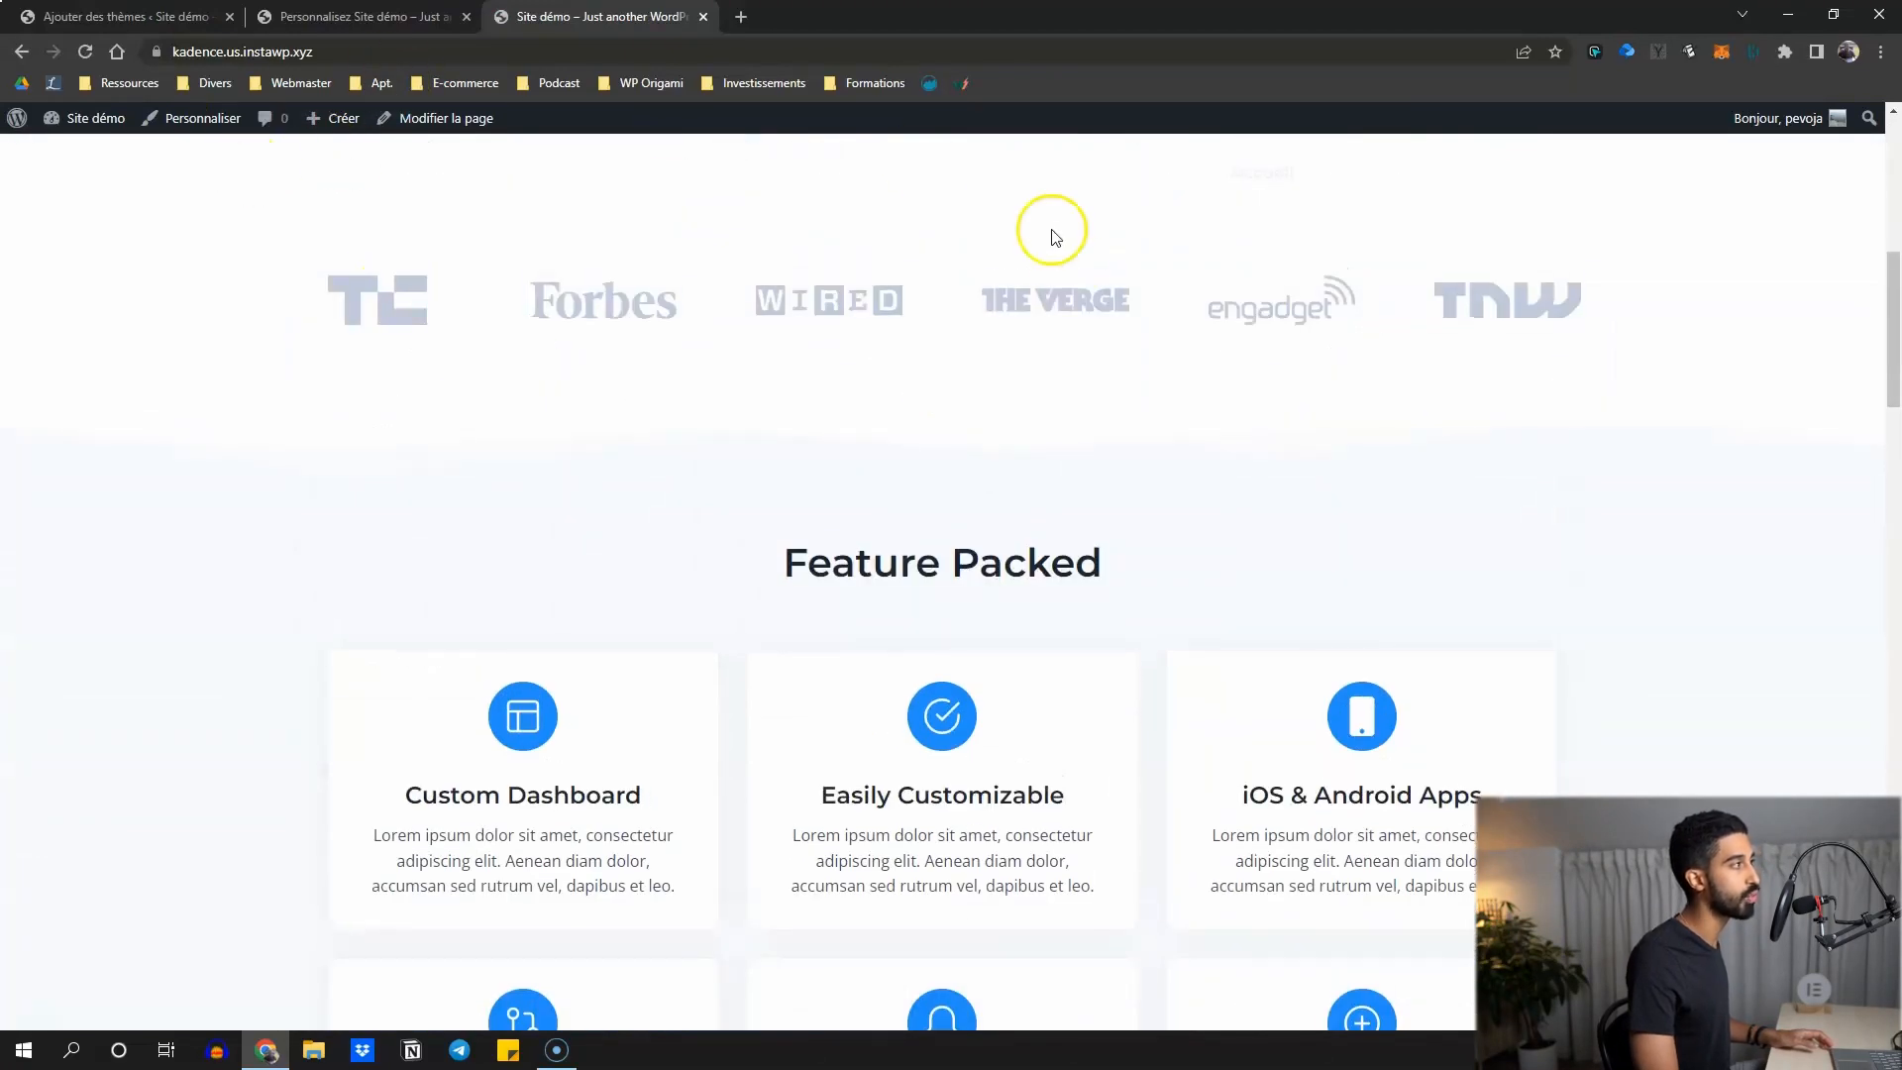
scroll(1055, 238, up, 7)
Return to the customizer and set the first sticky header navigation colour to the dark palette colour 232D41.
click(357, 16)
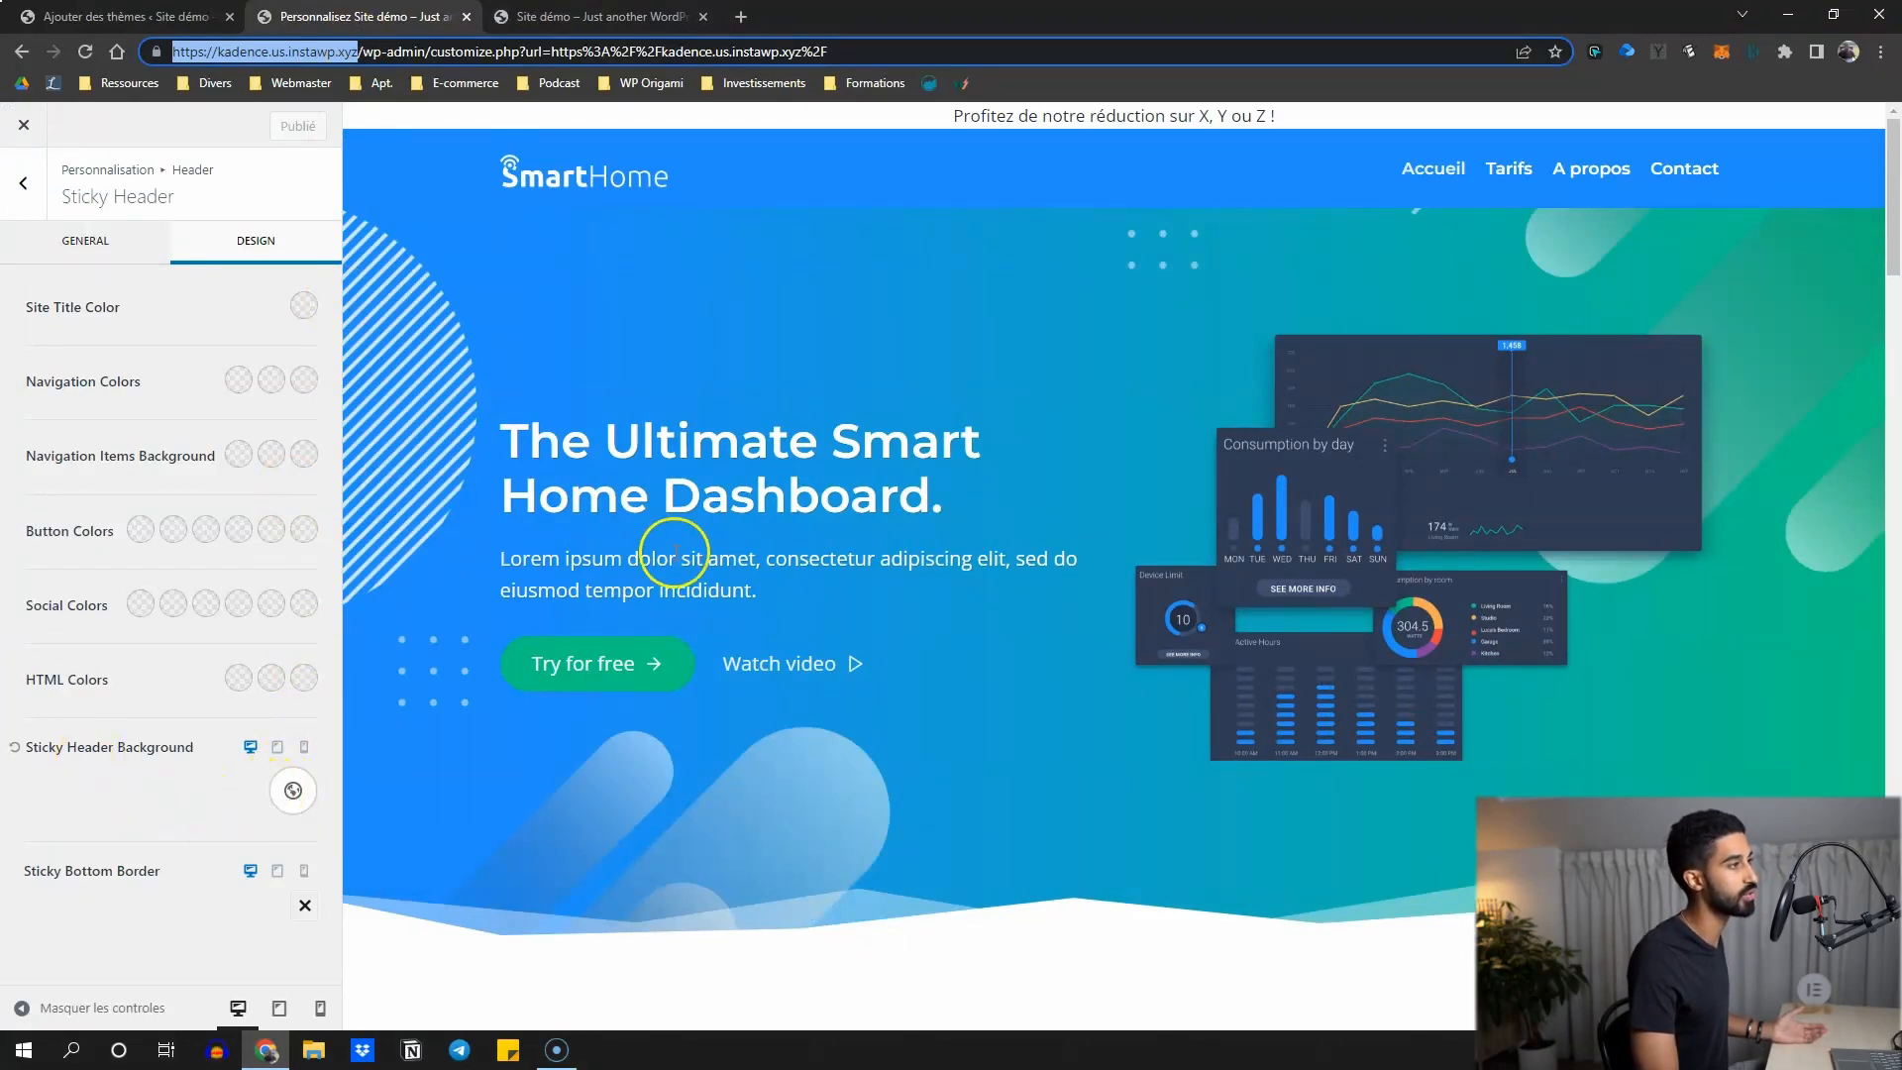
scroll(674, 550, down, 10)
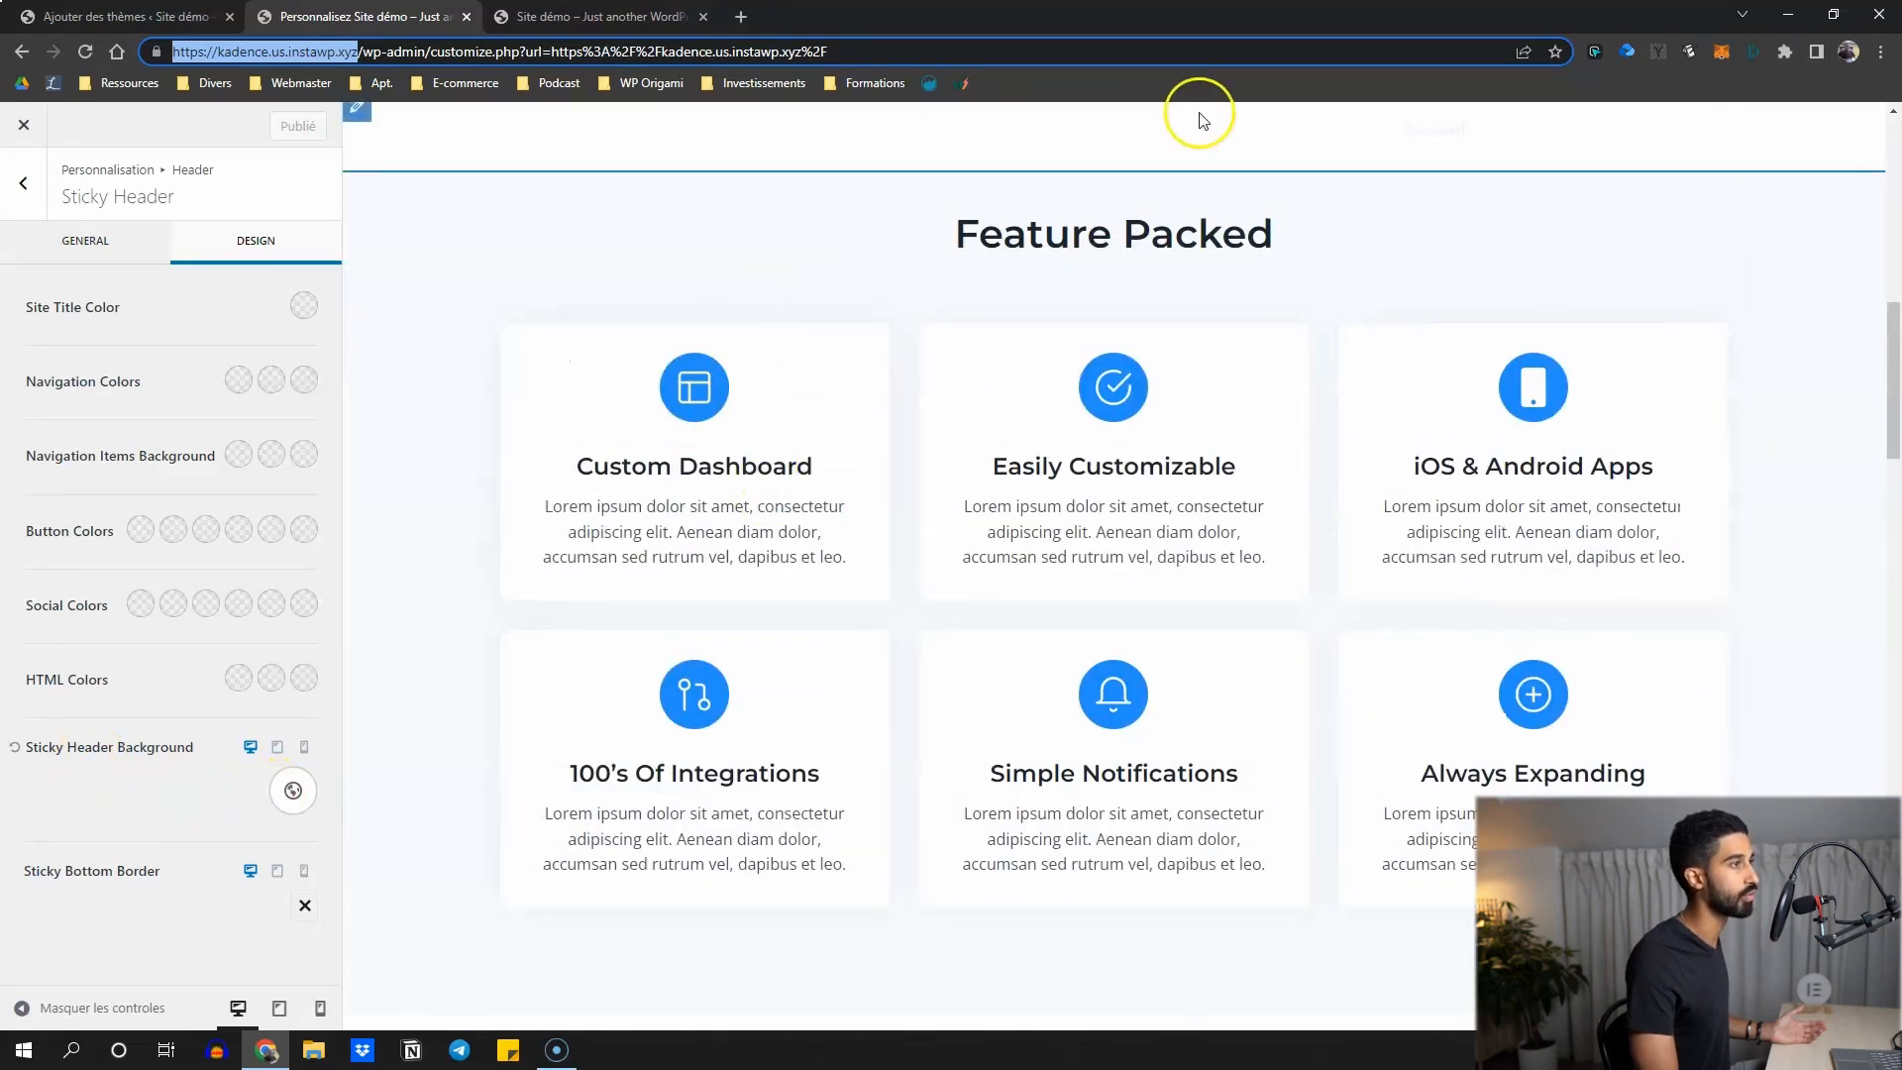
click(237, 381)
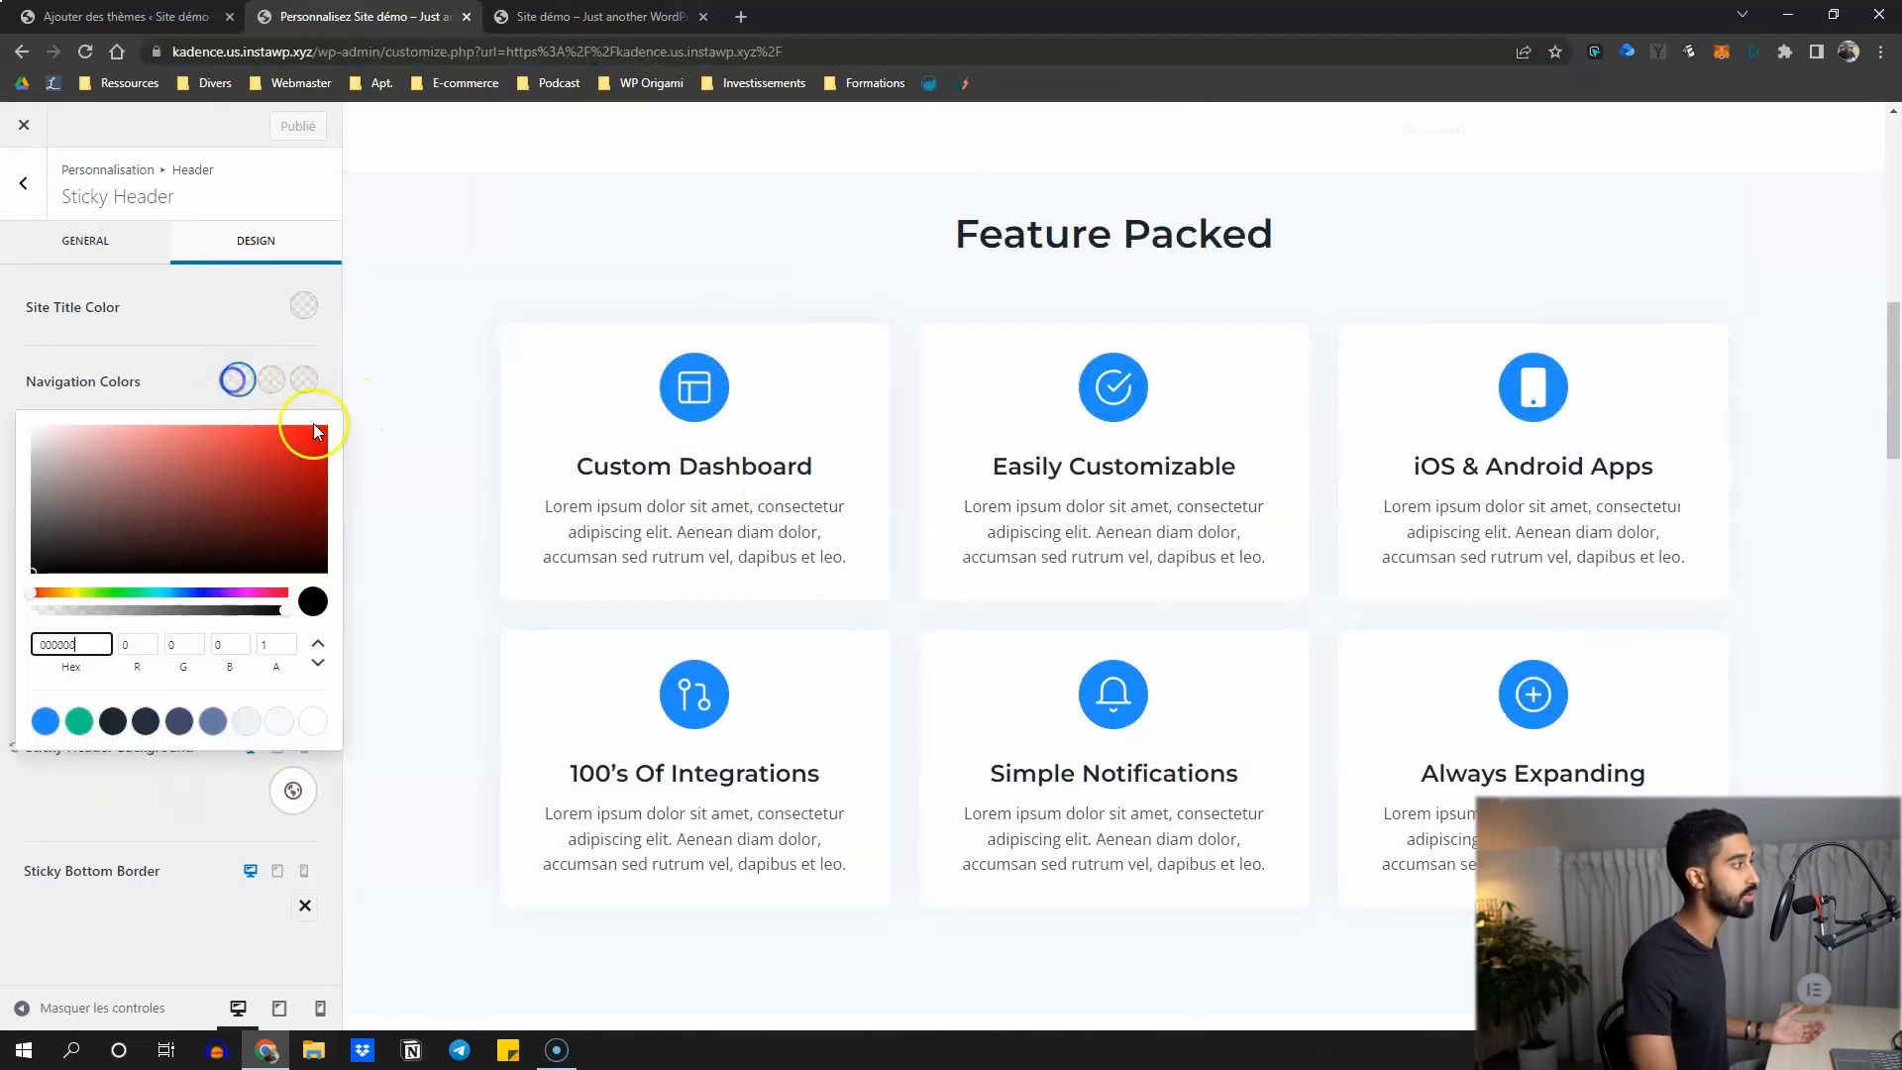
click(165, 726)
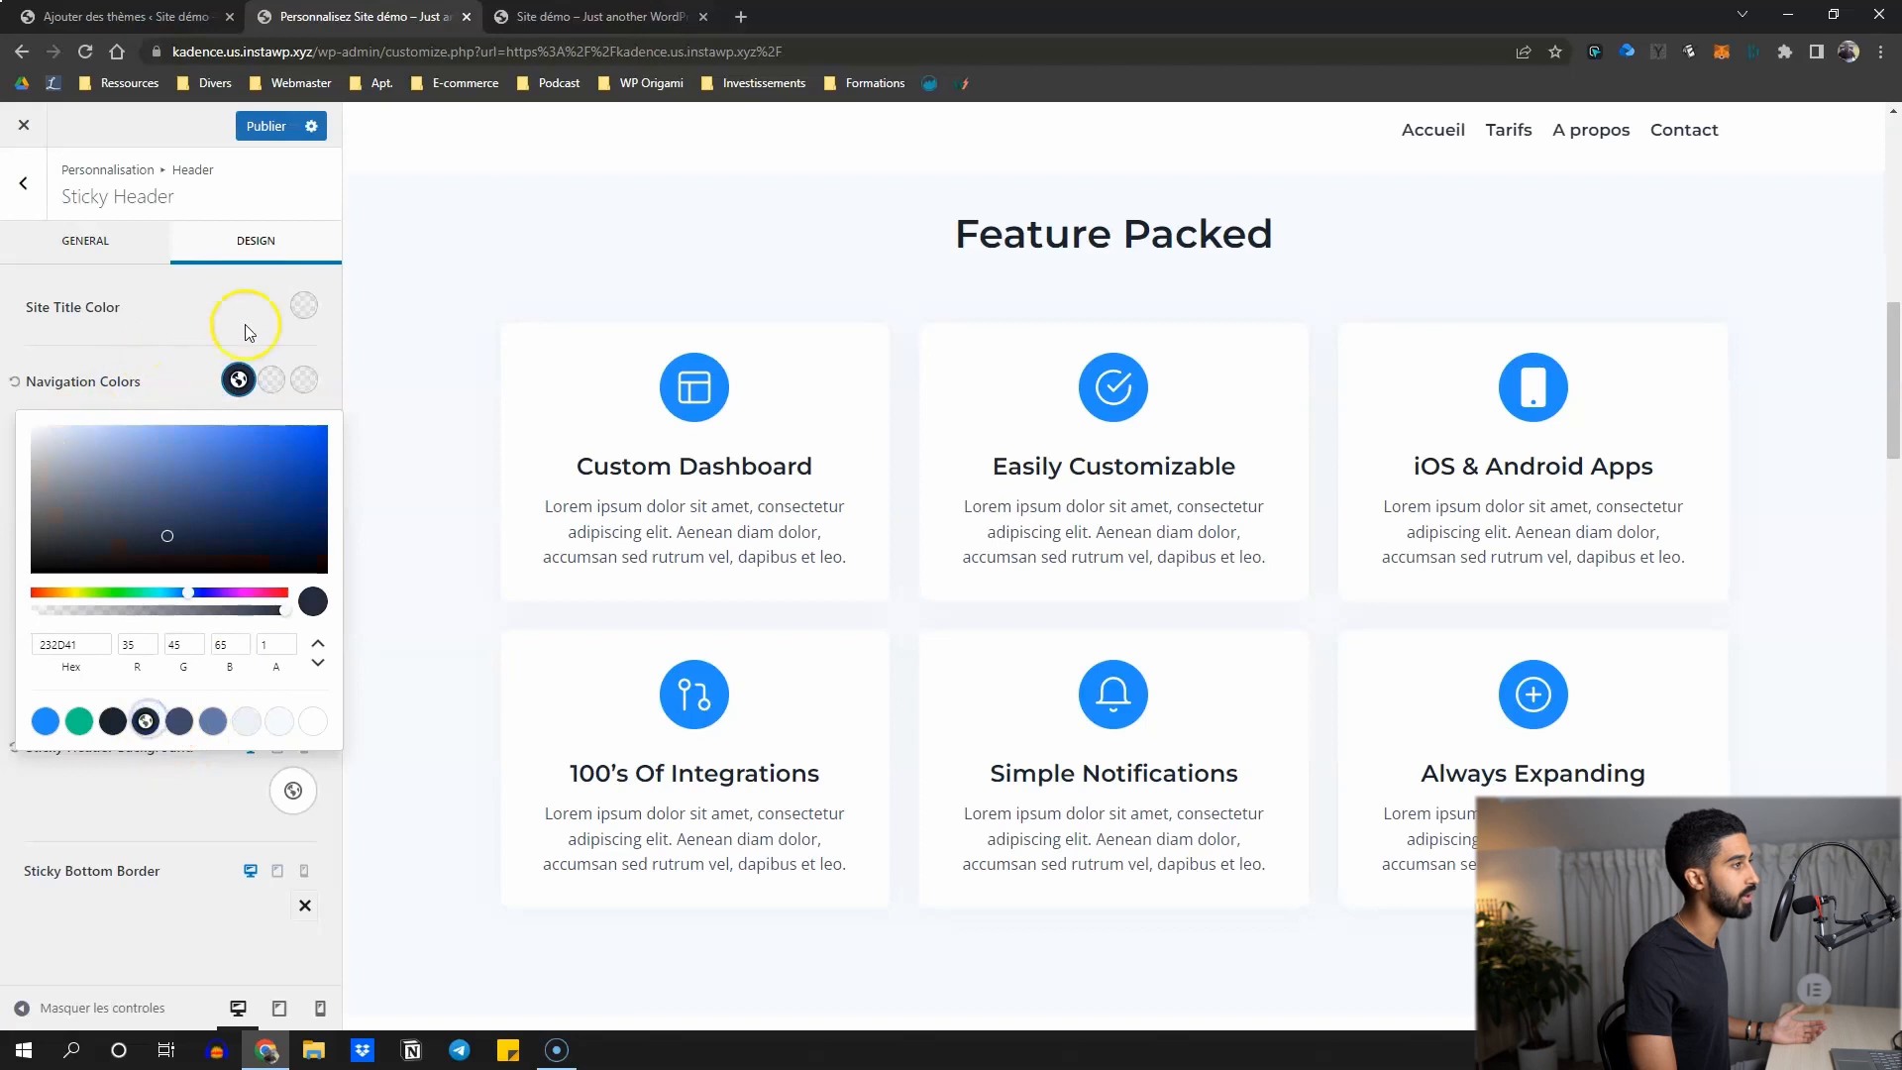
Try turning on the different logo for the stuck header and check the header in the preview.
click(144, 402)
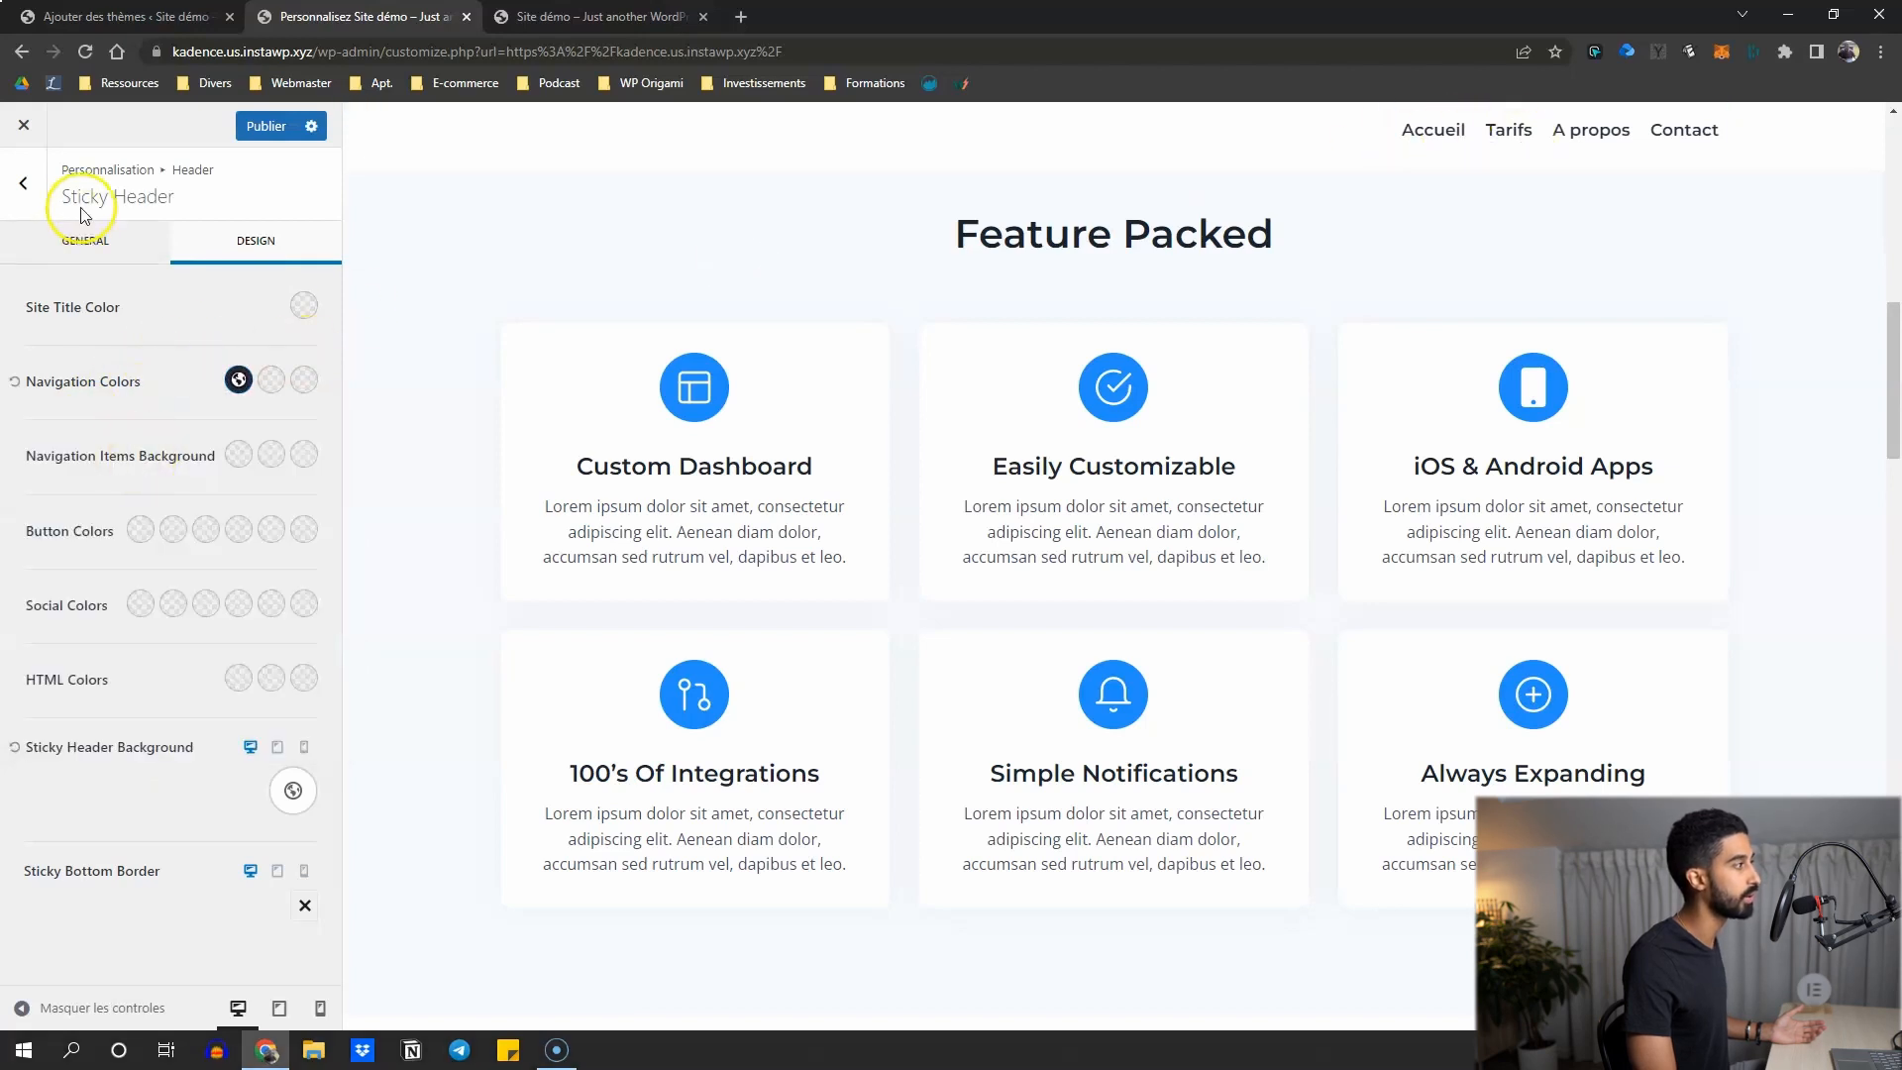
click(85, 241)
scroll(681, 243, up, 3)
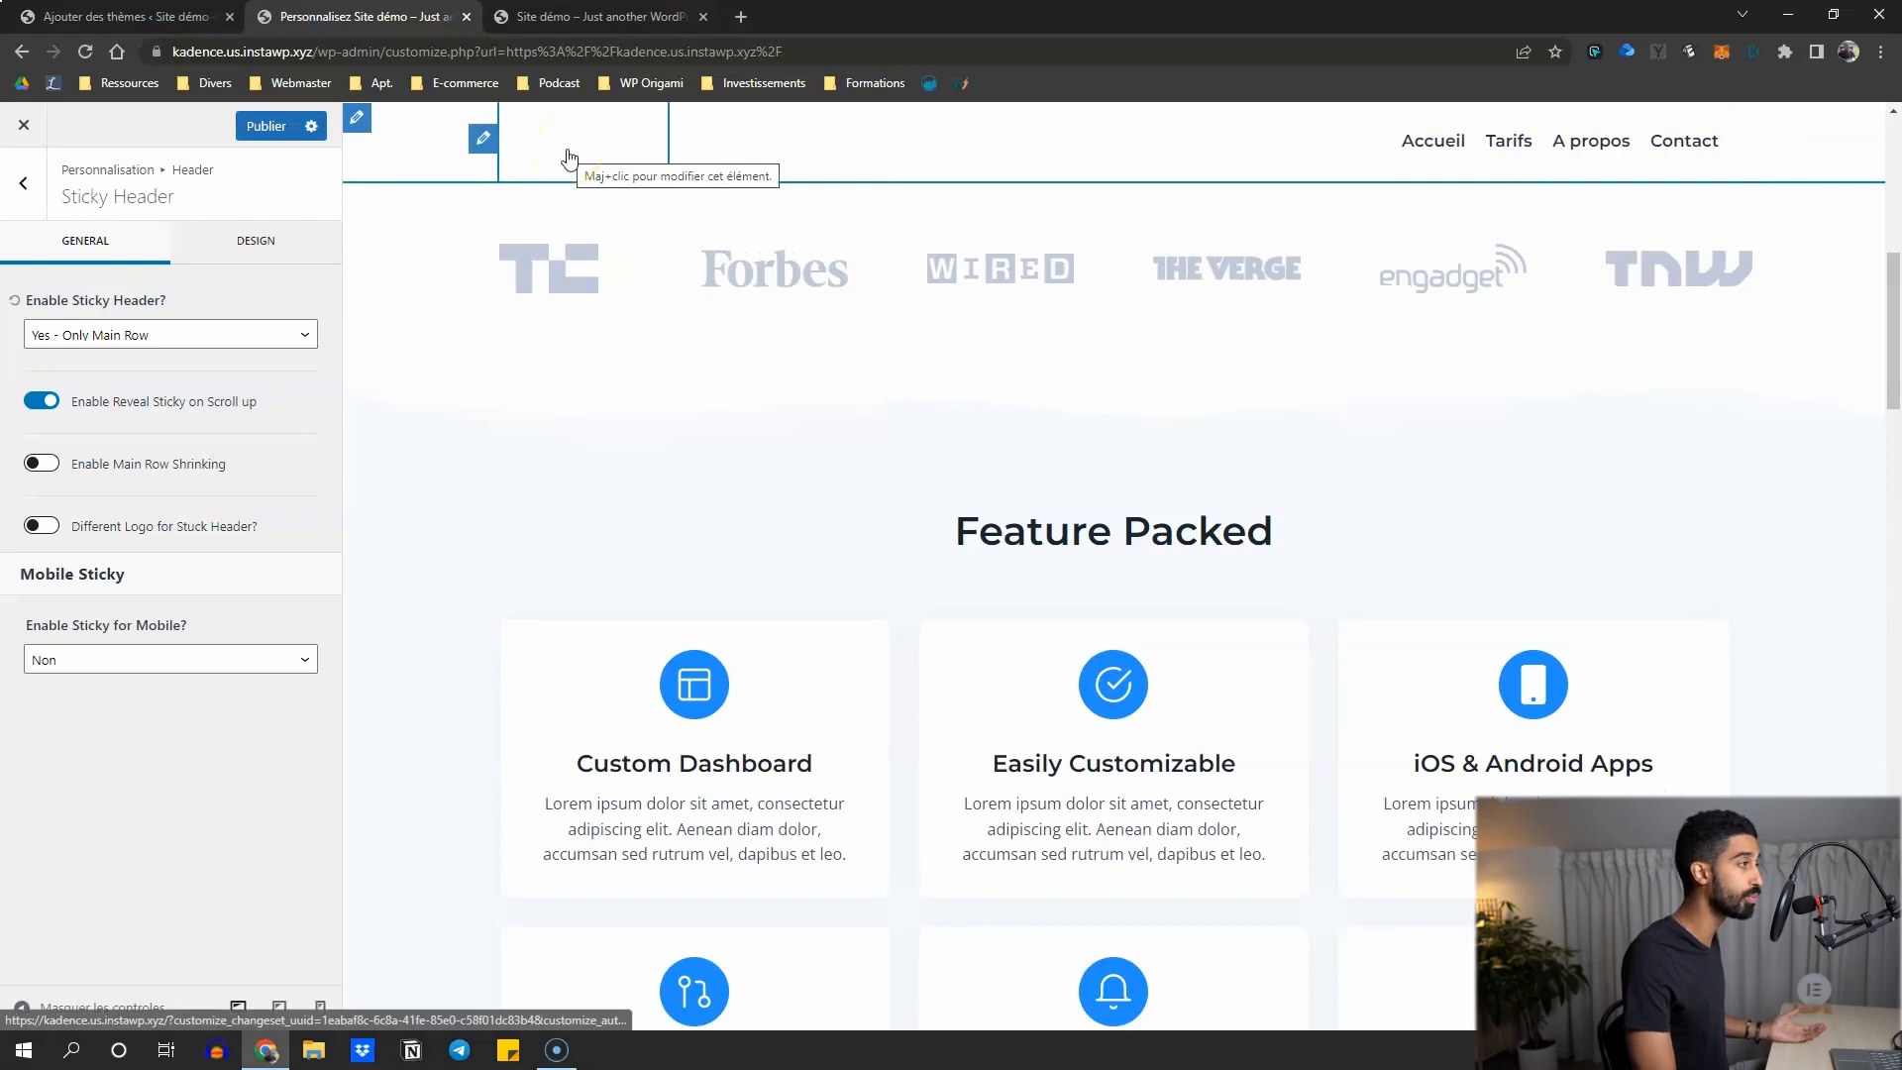
click(41, 526)
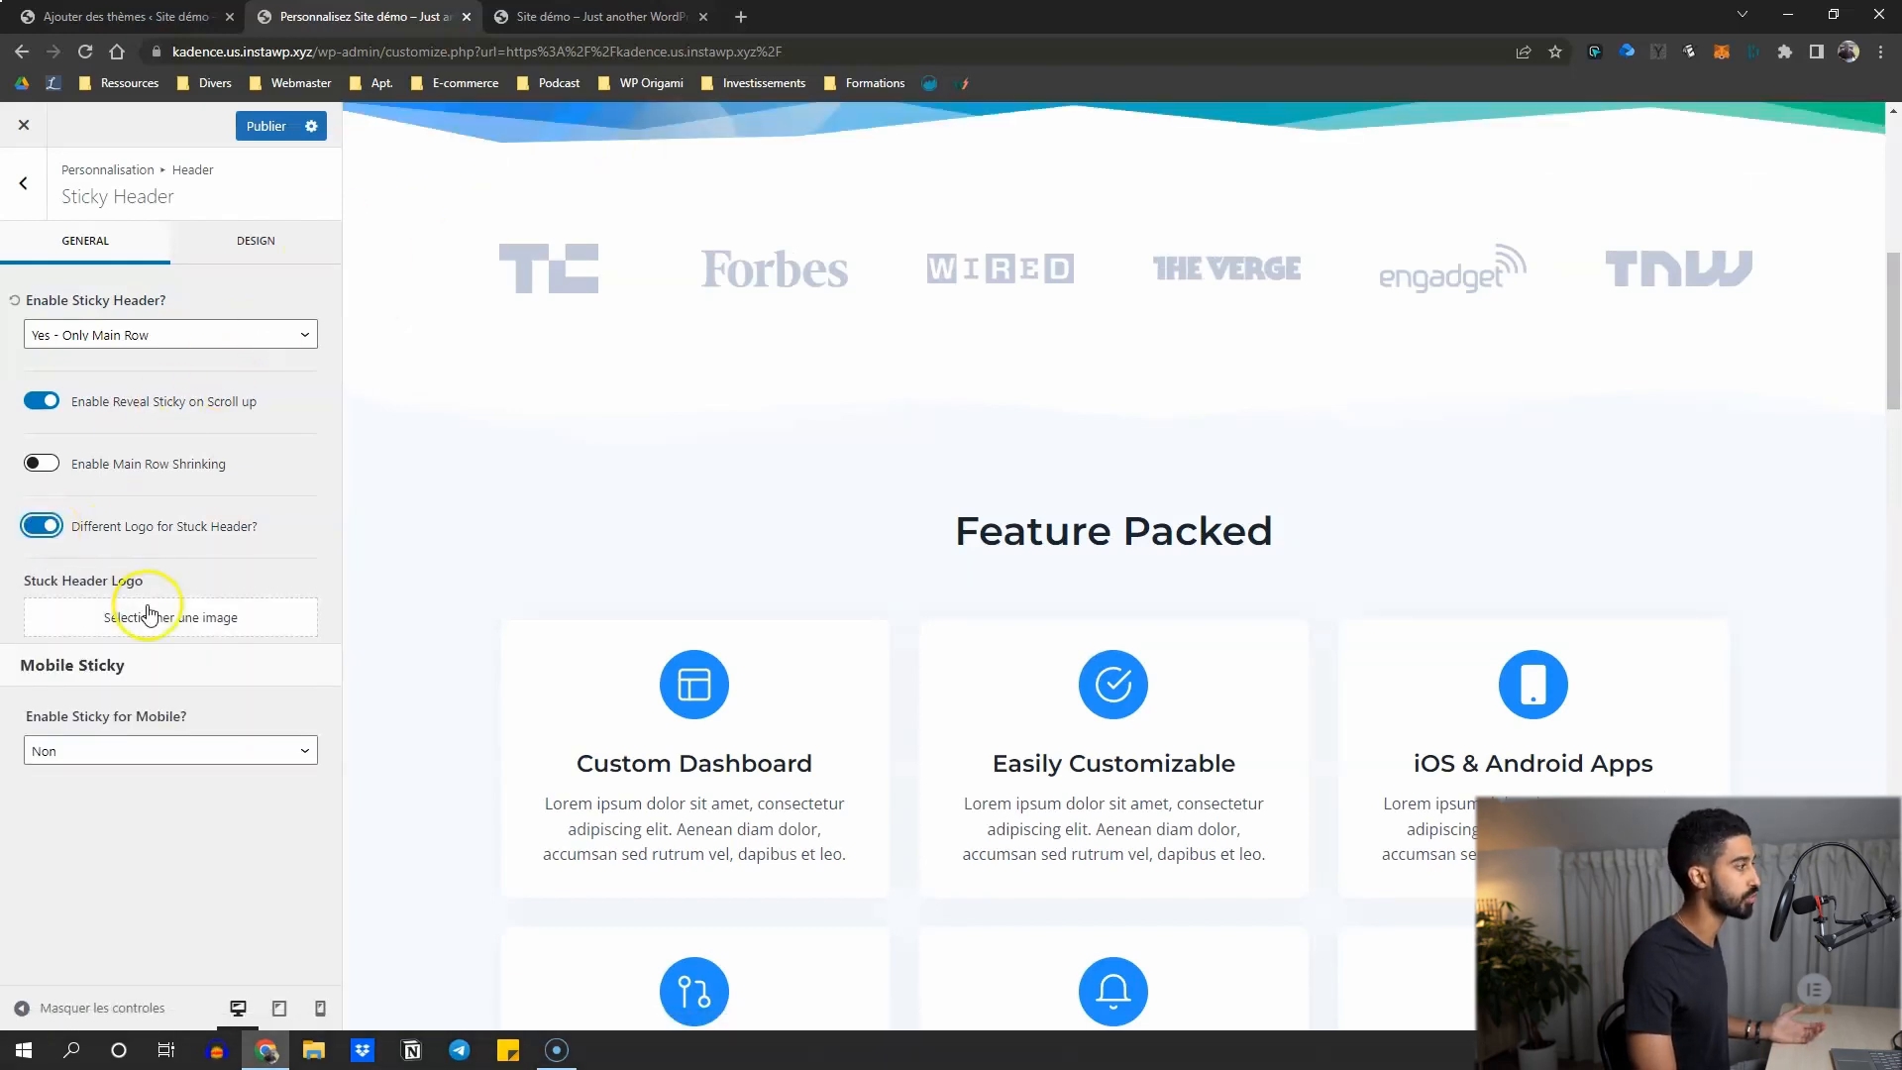
scroll(763, 404, down, 7)
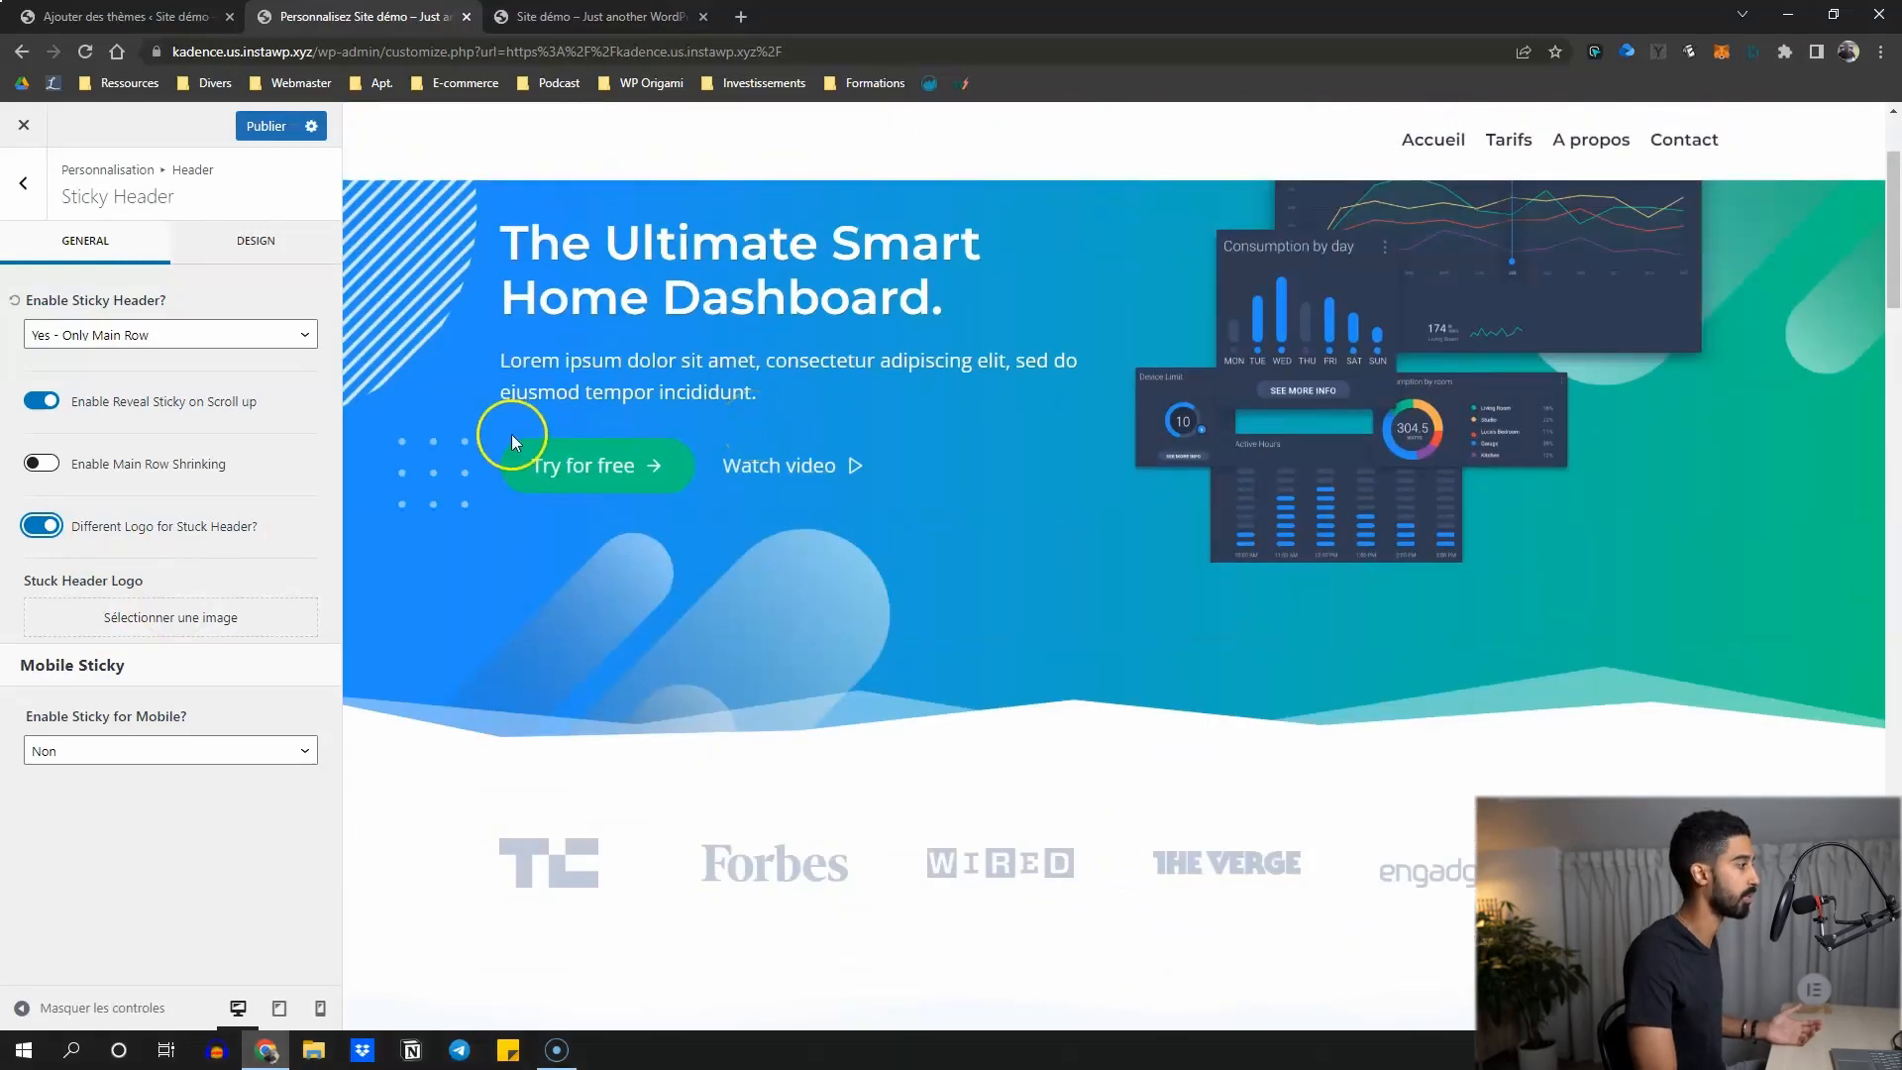
Reset the sticky header background and set it to palette colour 3F4A69 with an opacity of 0.75.
click(263, 243)
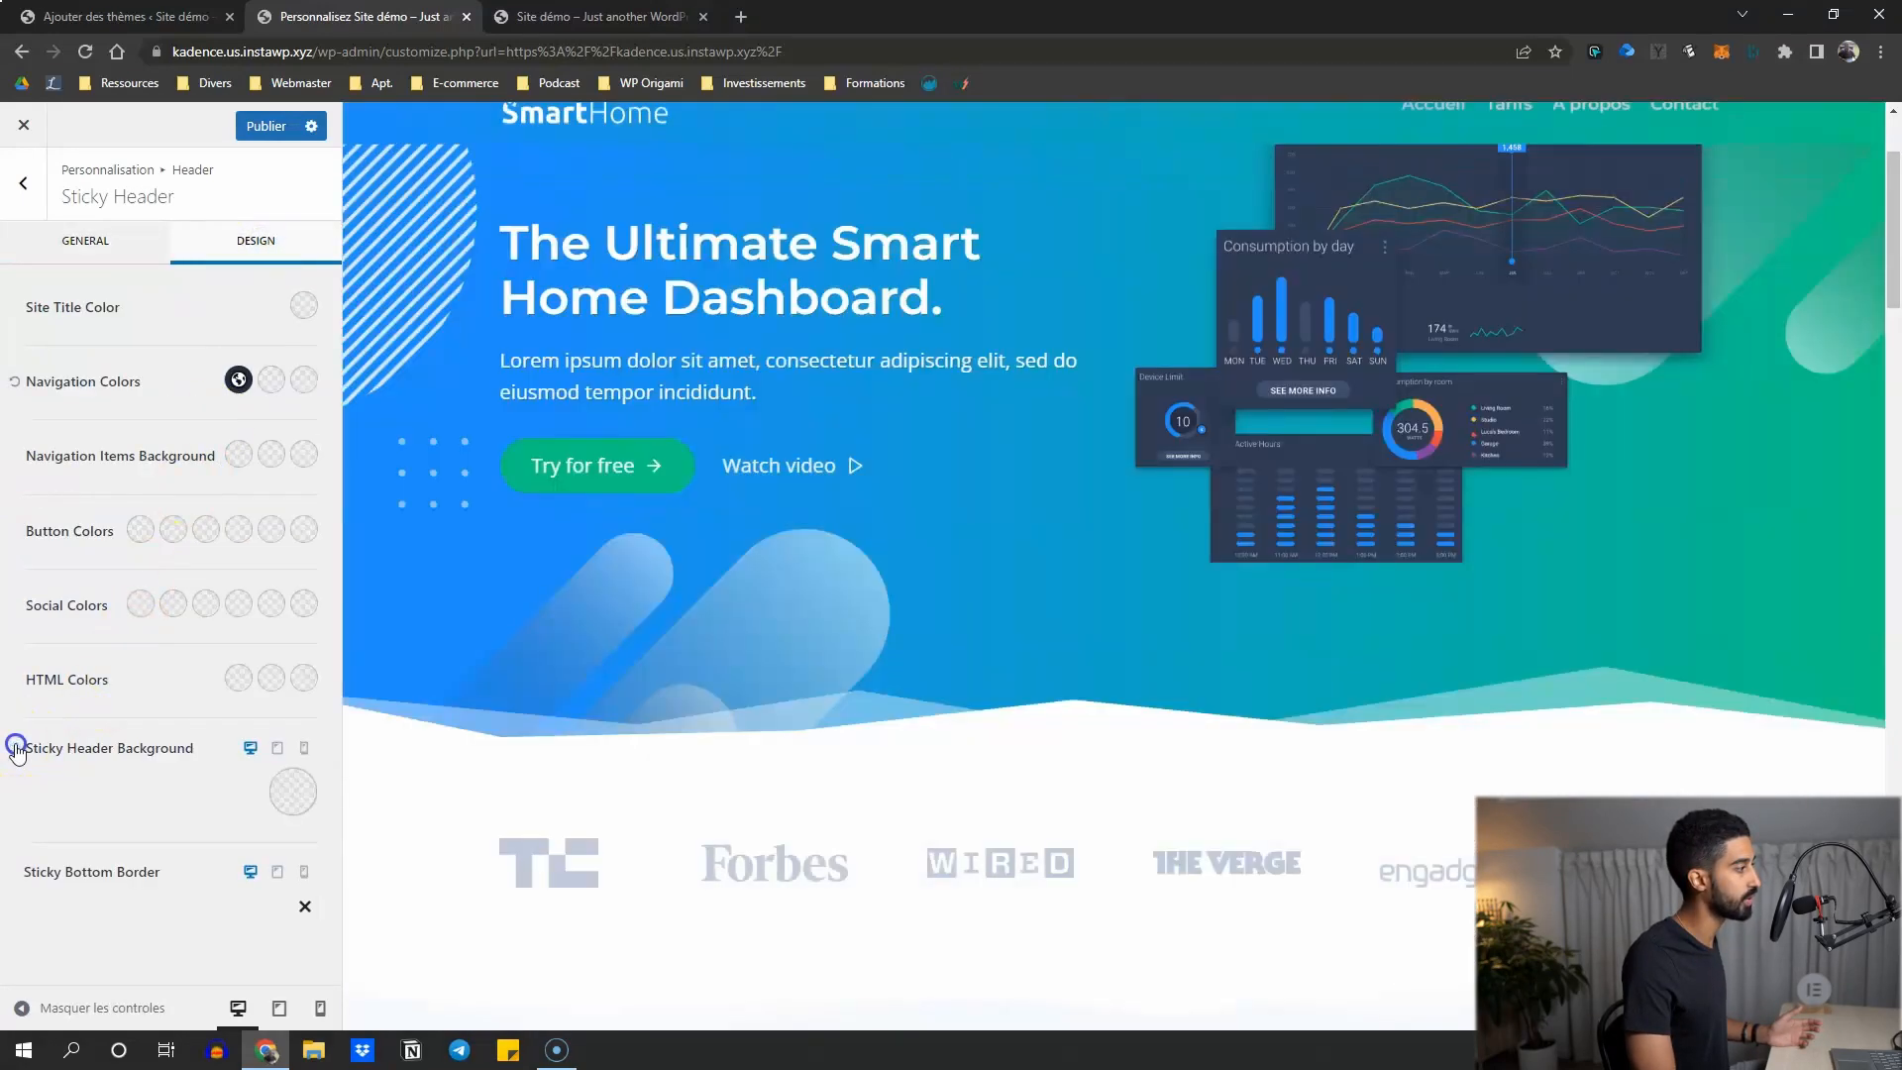
scroll(760, 501, down, 3)
click(282, 793)
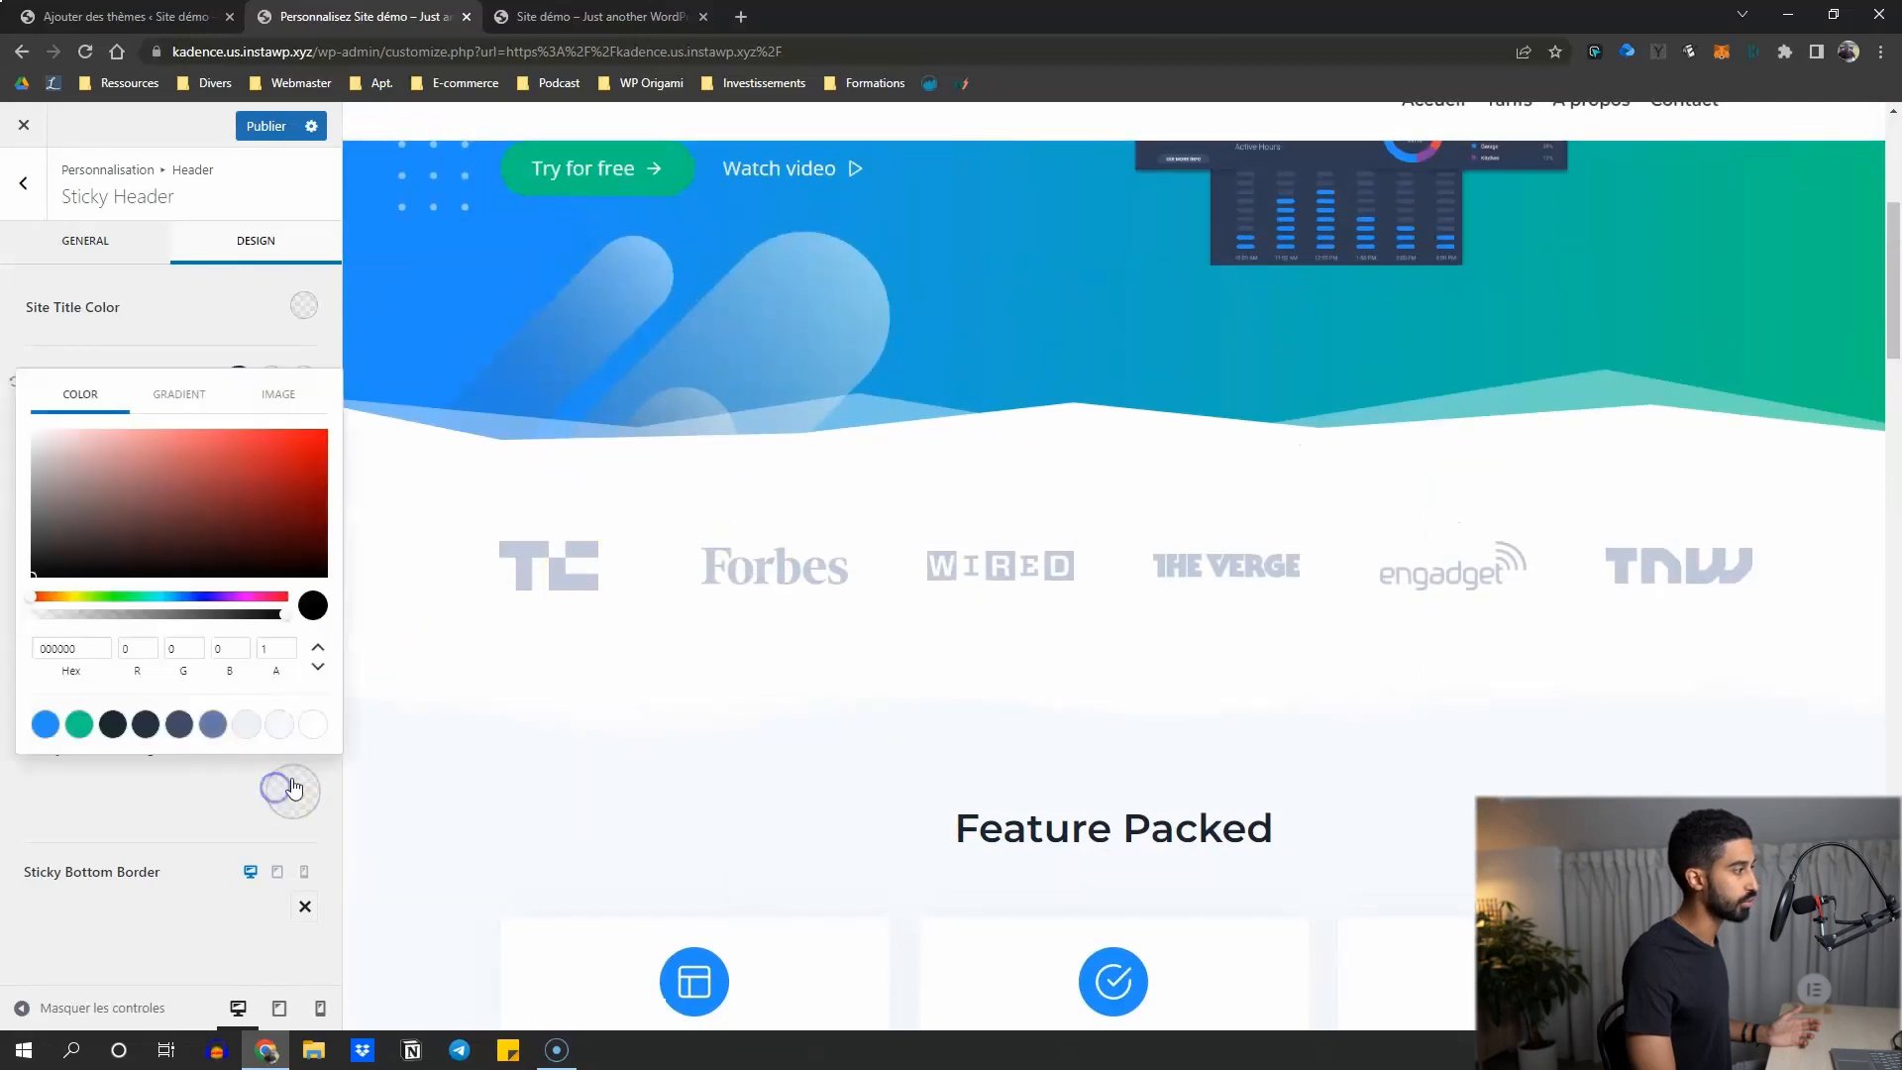
click(179, 723)
scroll(1139, 592, down, 5)
scroll(1139, 591, up, 6)
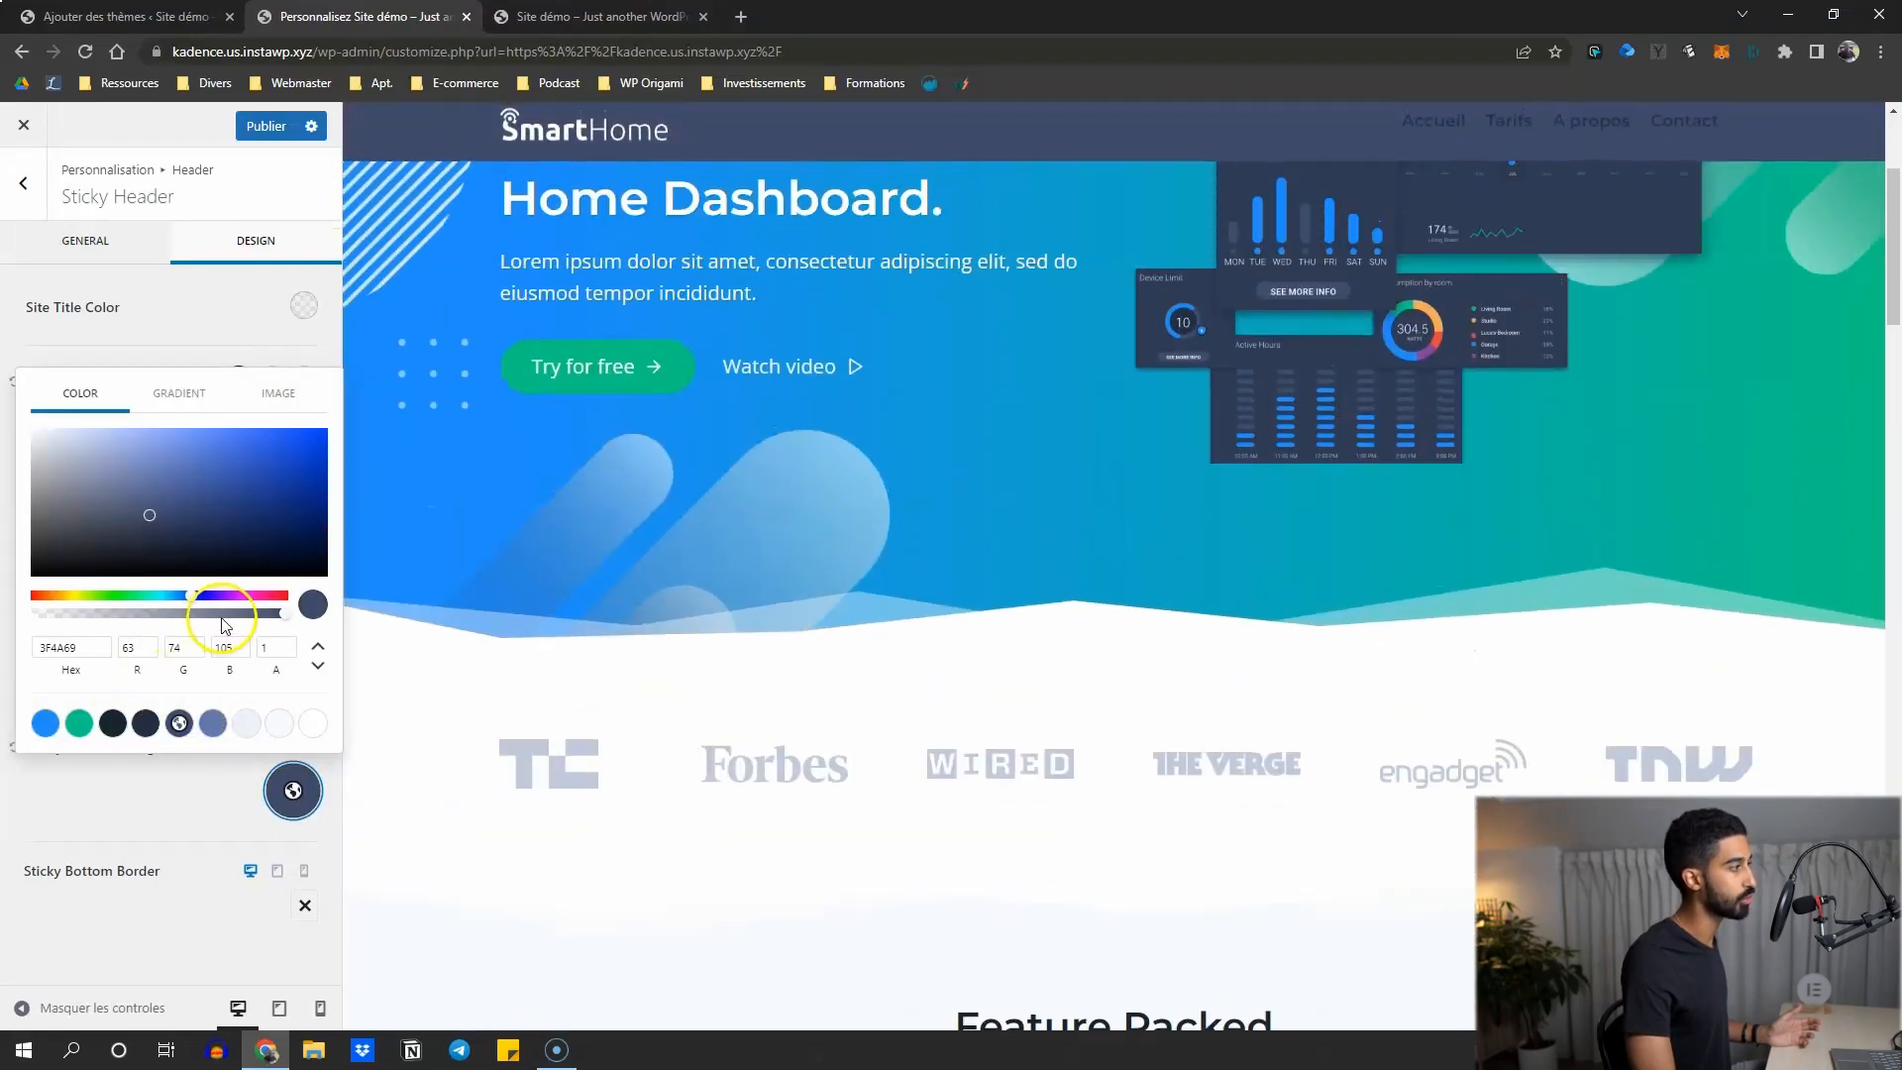
drag(284, 615, 238, 626)
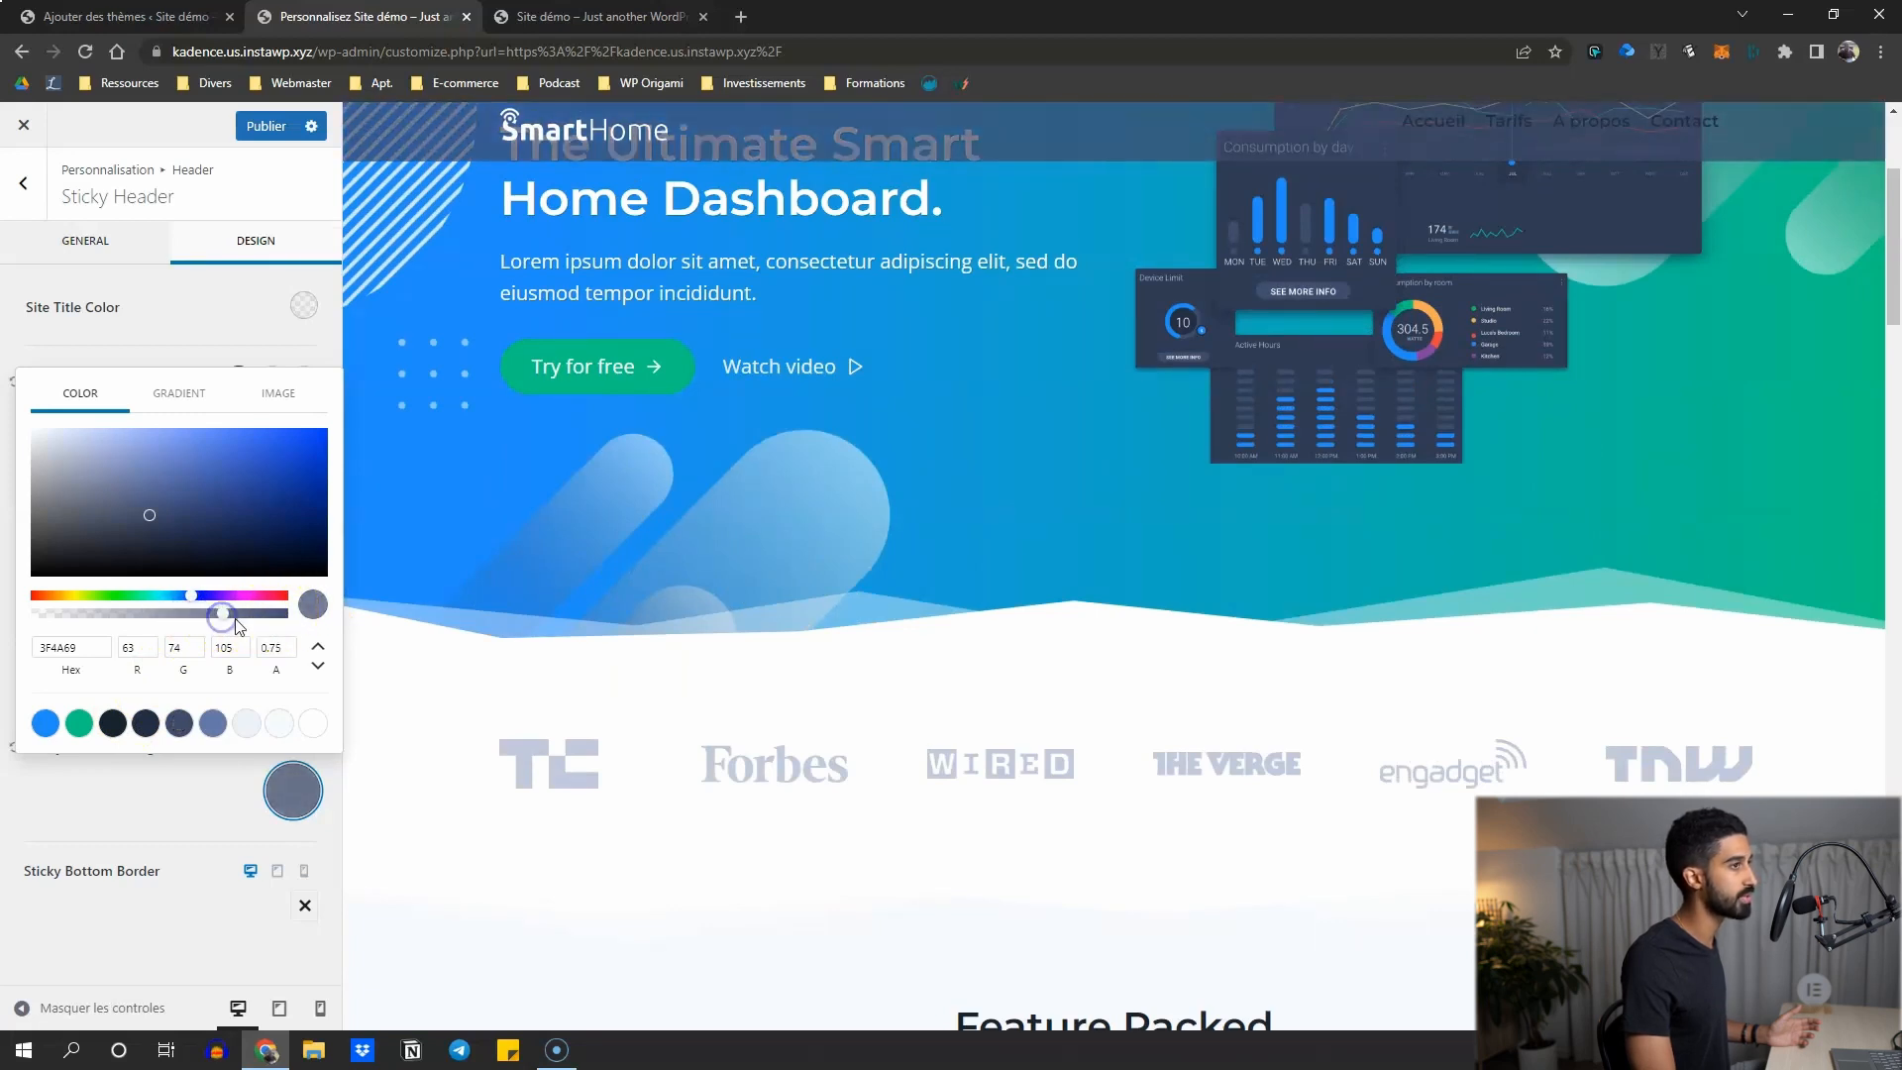
Set the first sticky header navigation colour to the white palette colour and publish the customisation.
click(199, 359)
click(234, 385)
click(312, 719)
click(279, 127)
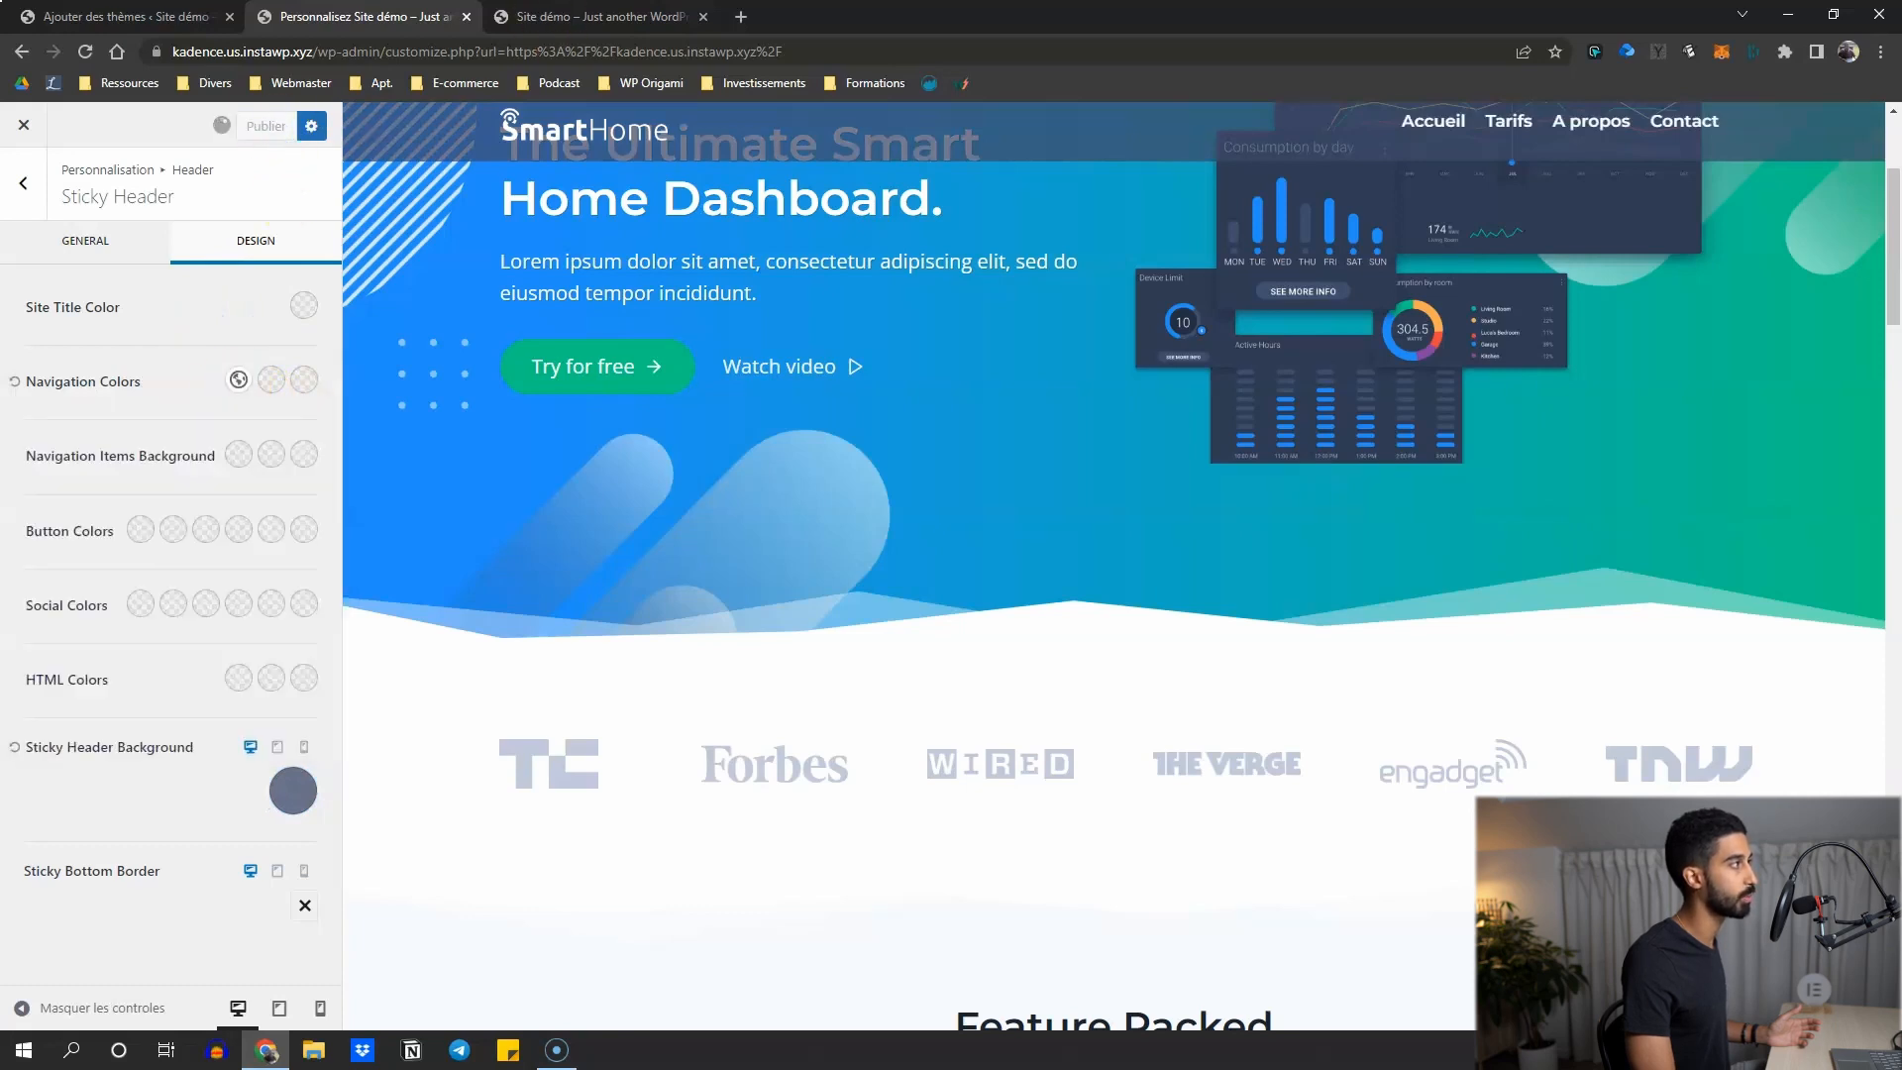
Reload the published site in its browser tab and examine the sticky header while scrolling down and up.
click(594, 17)
click(85, 51)
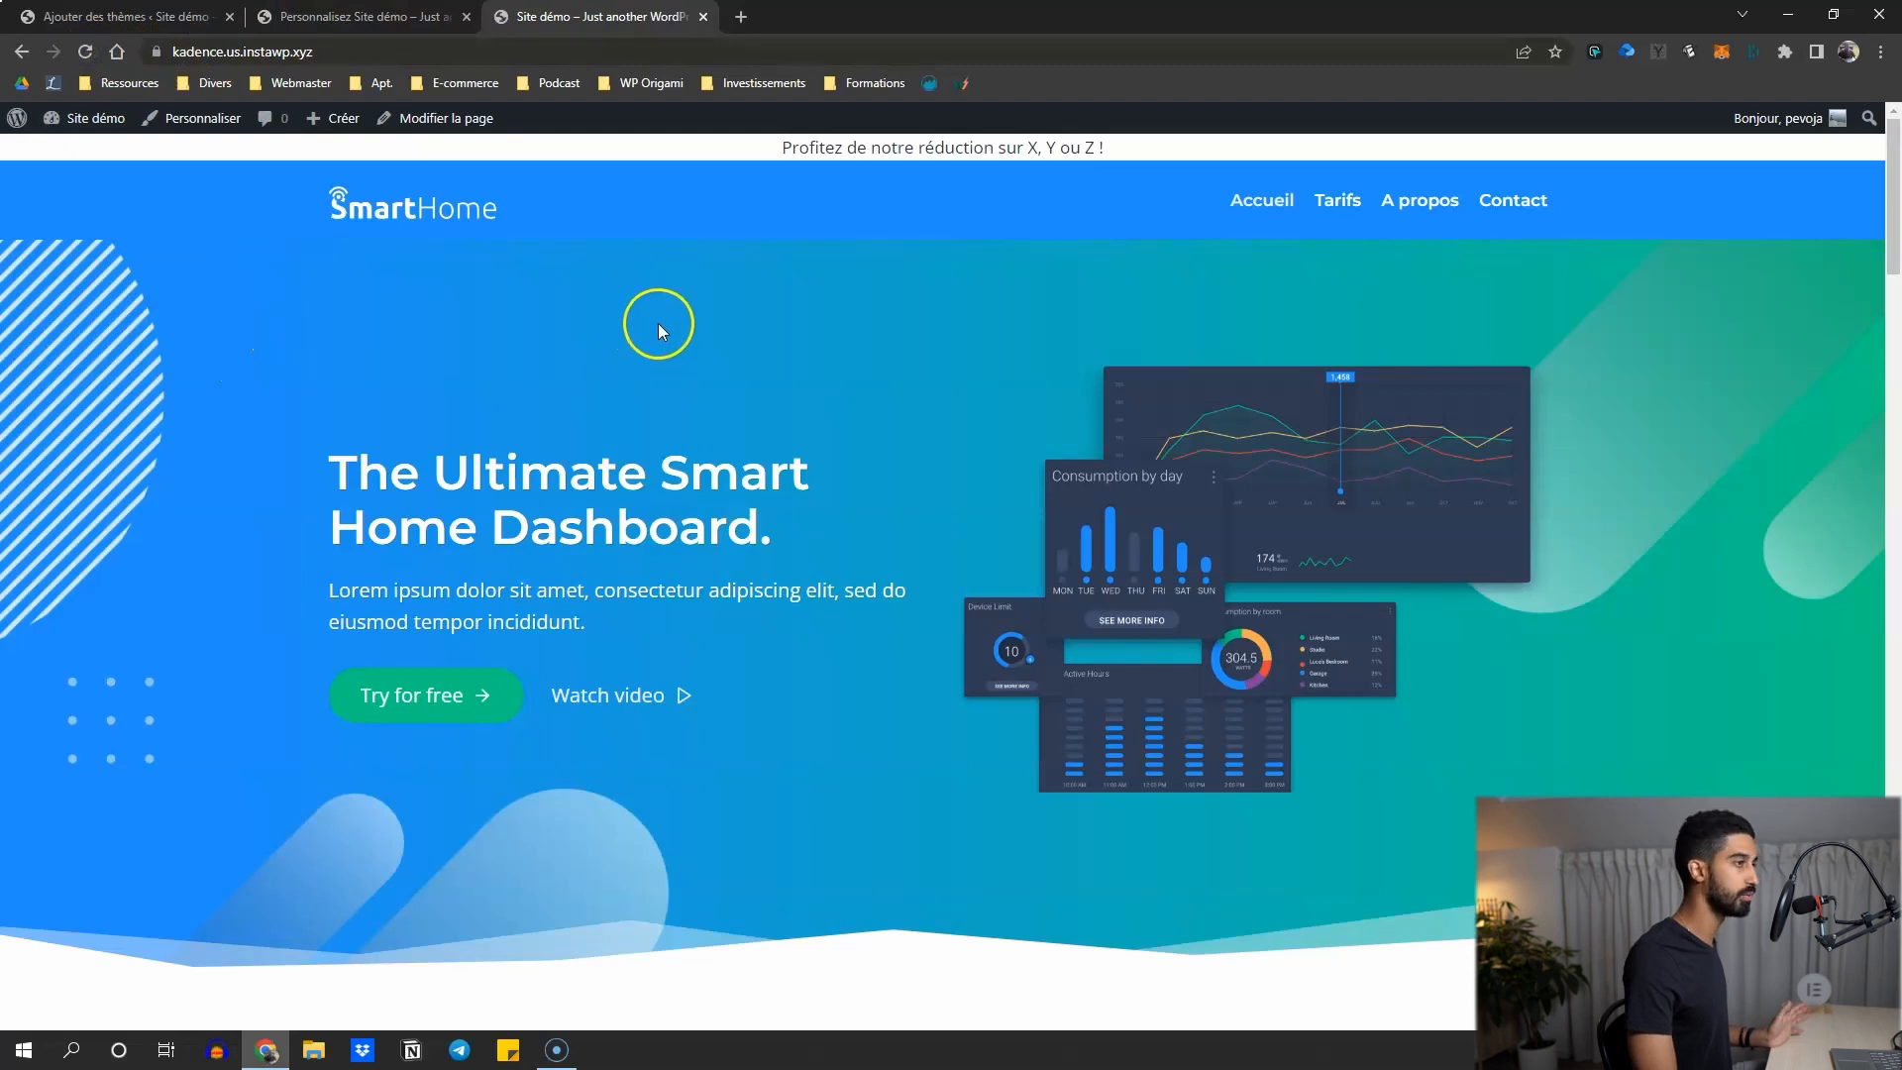
scroll(658, 323, down, 20)
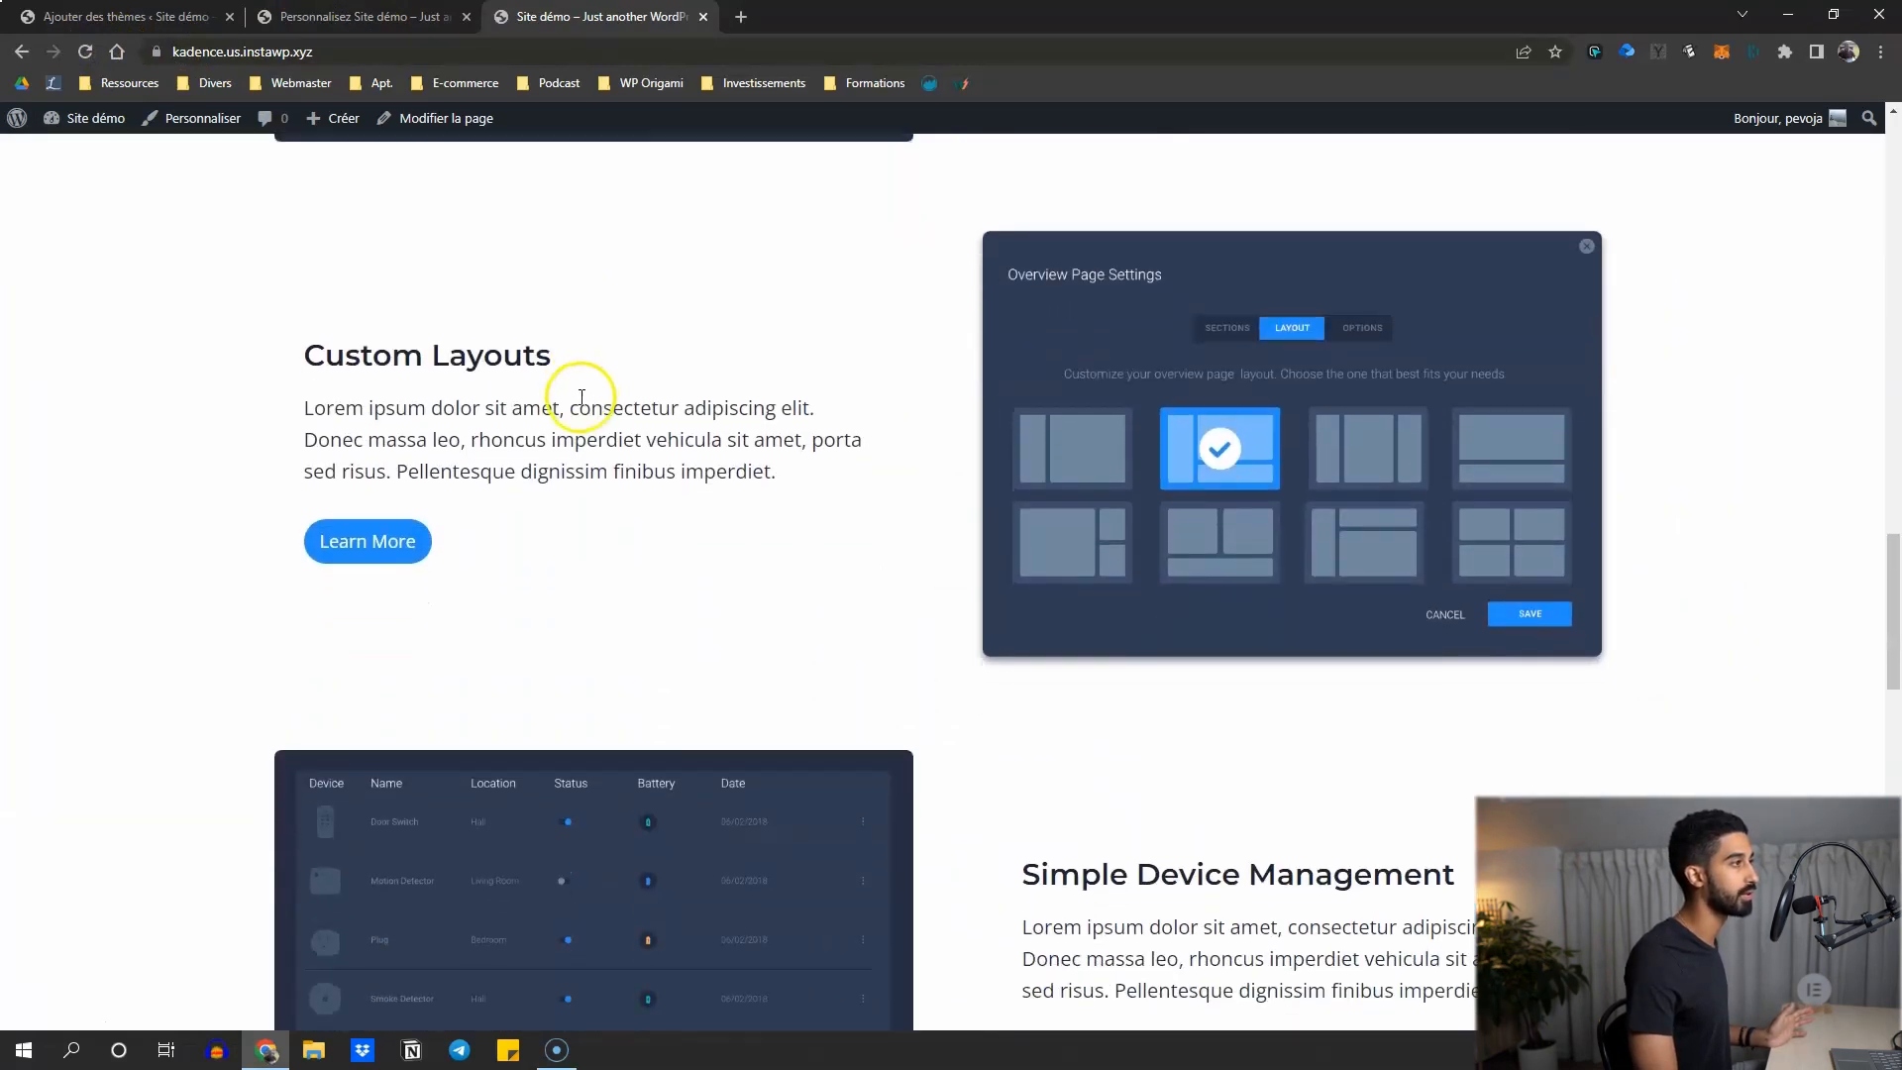
scroll(582, 397, up, 6)
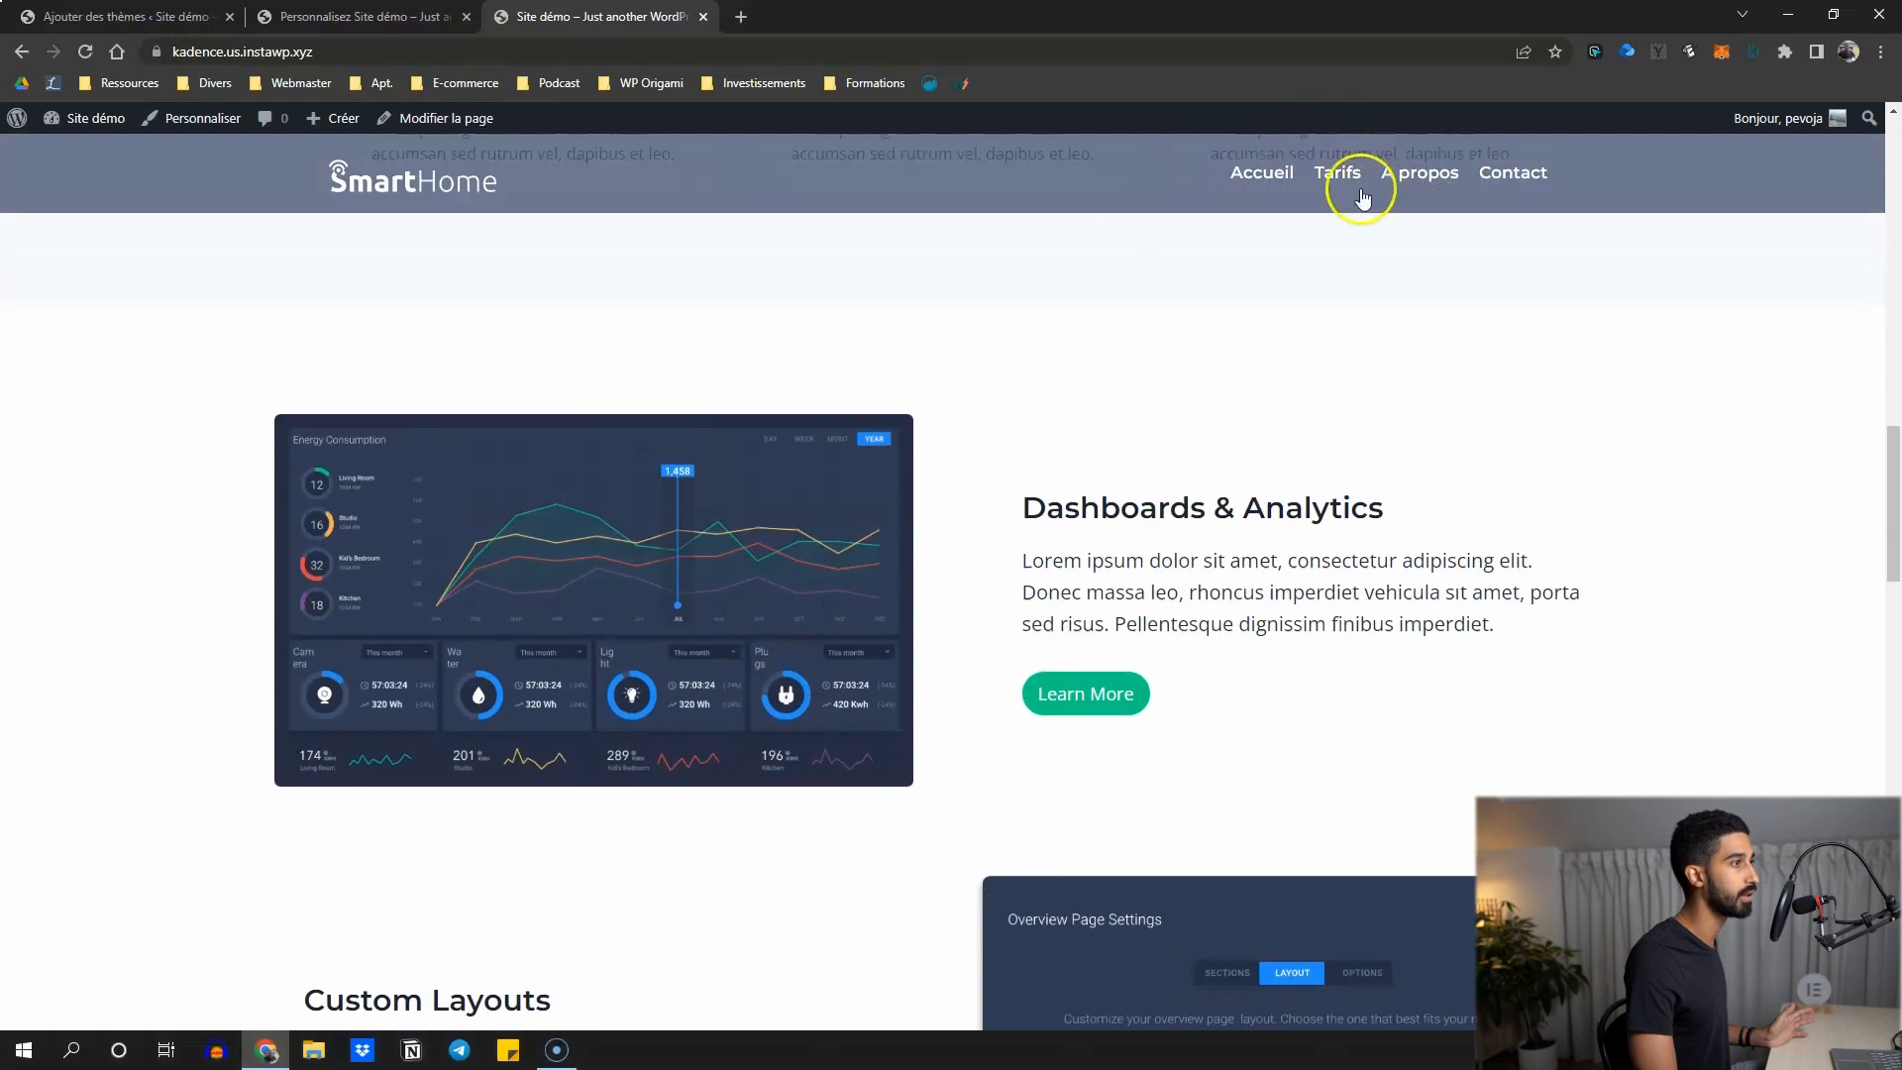
scroll(1363, 198, up, 8)
scroll(1044, 233, down, 15)
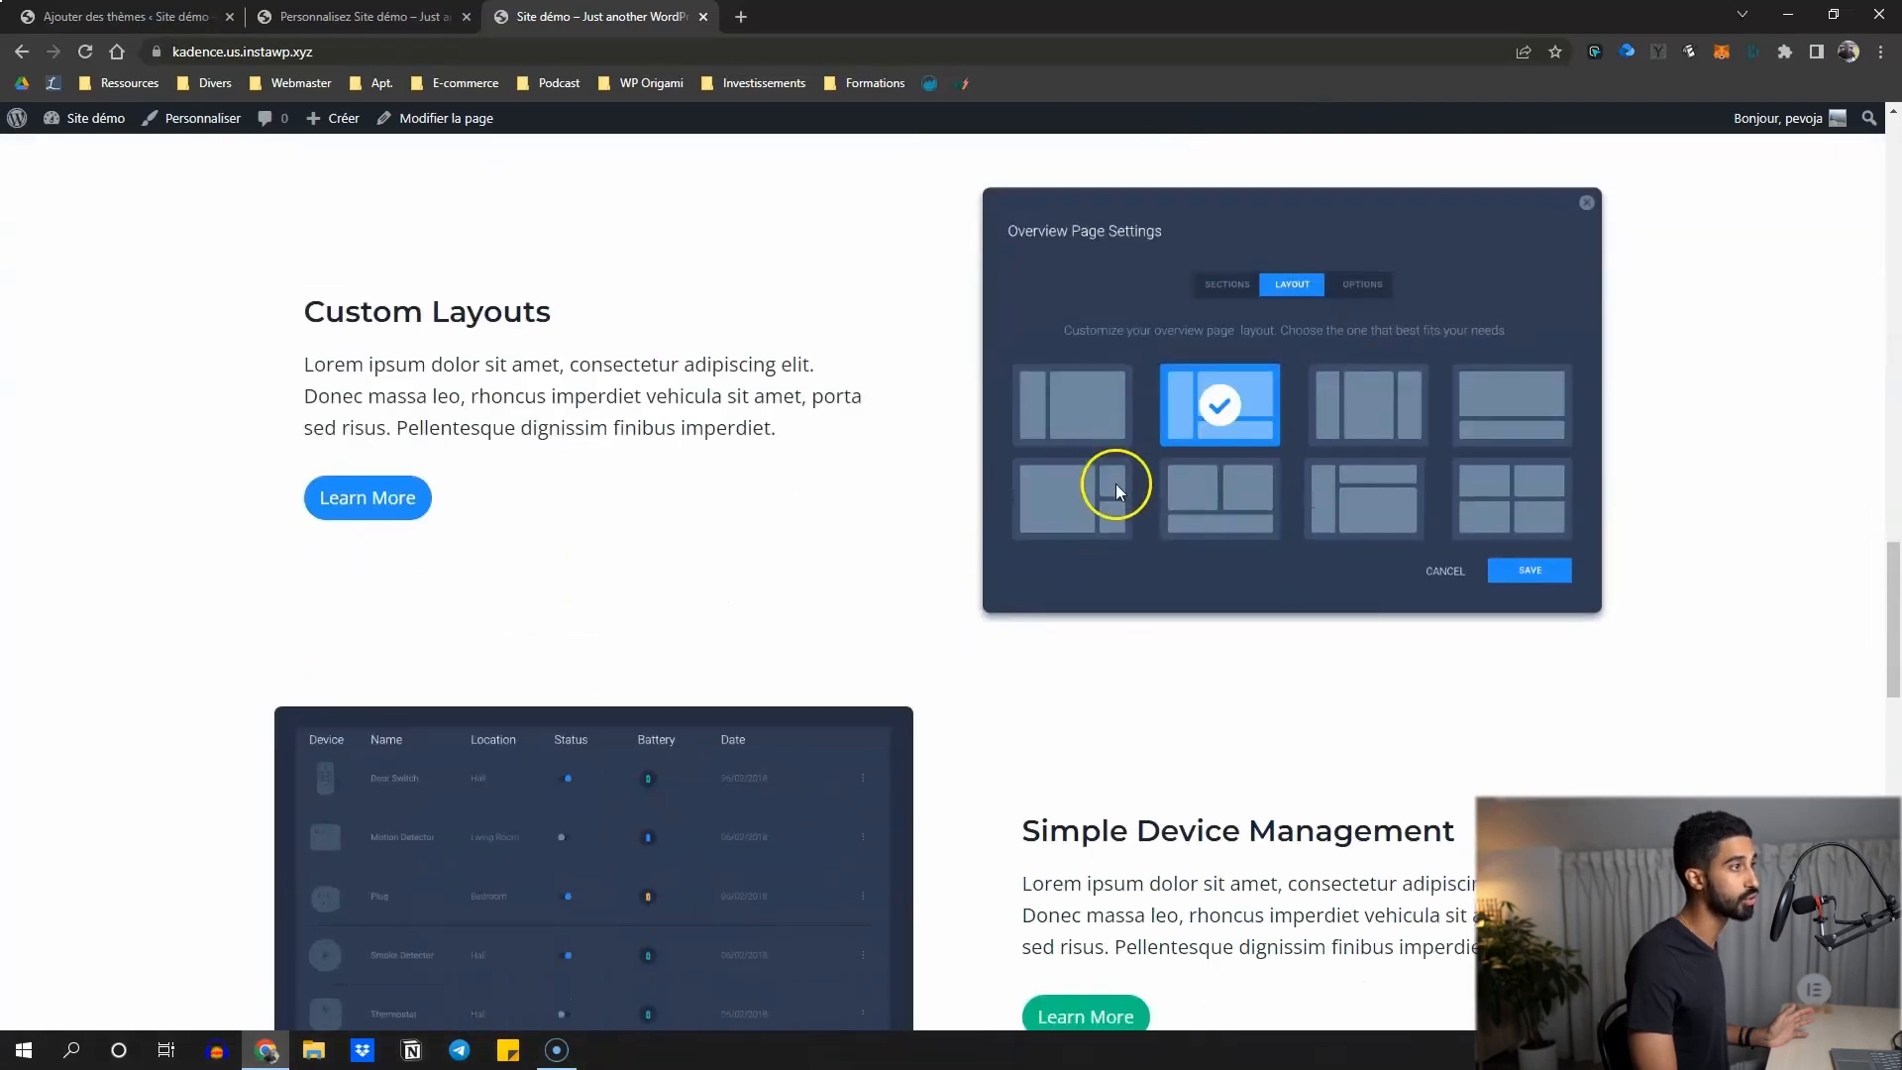
scroll(1115, 491, up, 1)
Return to the customizer, reset the sticky header background and set it to the blue palette colour 1F8EFA.
key(ctrl+shift+Tab)
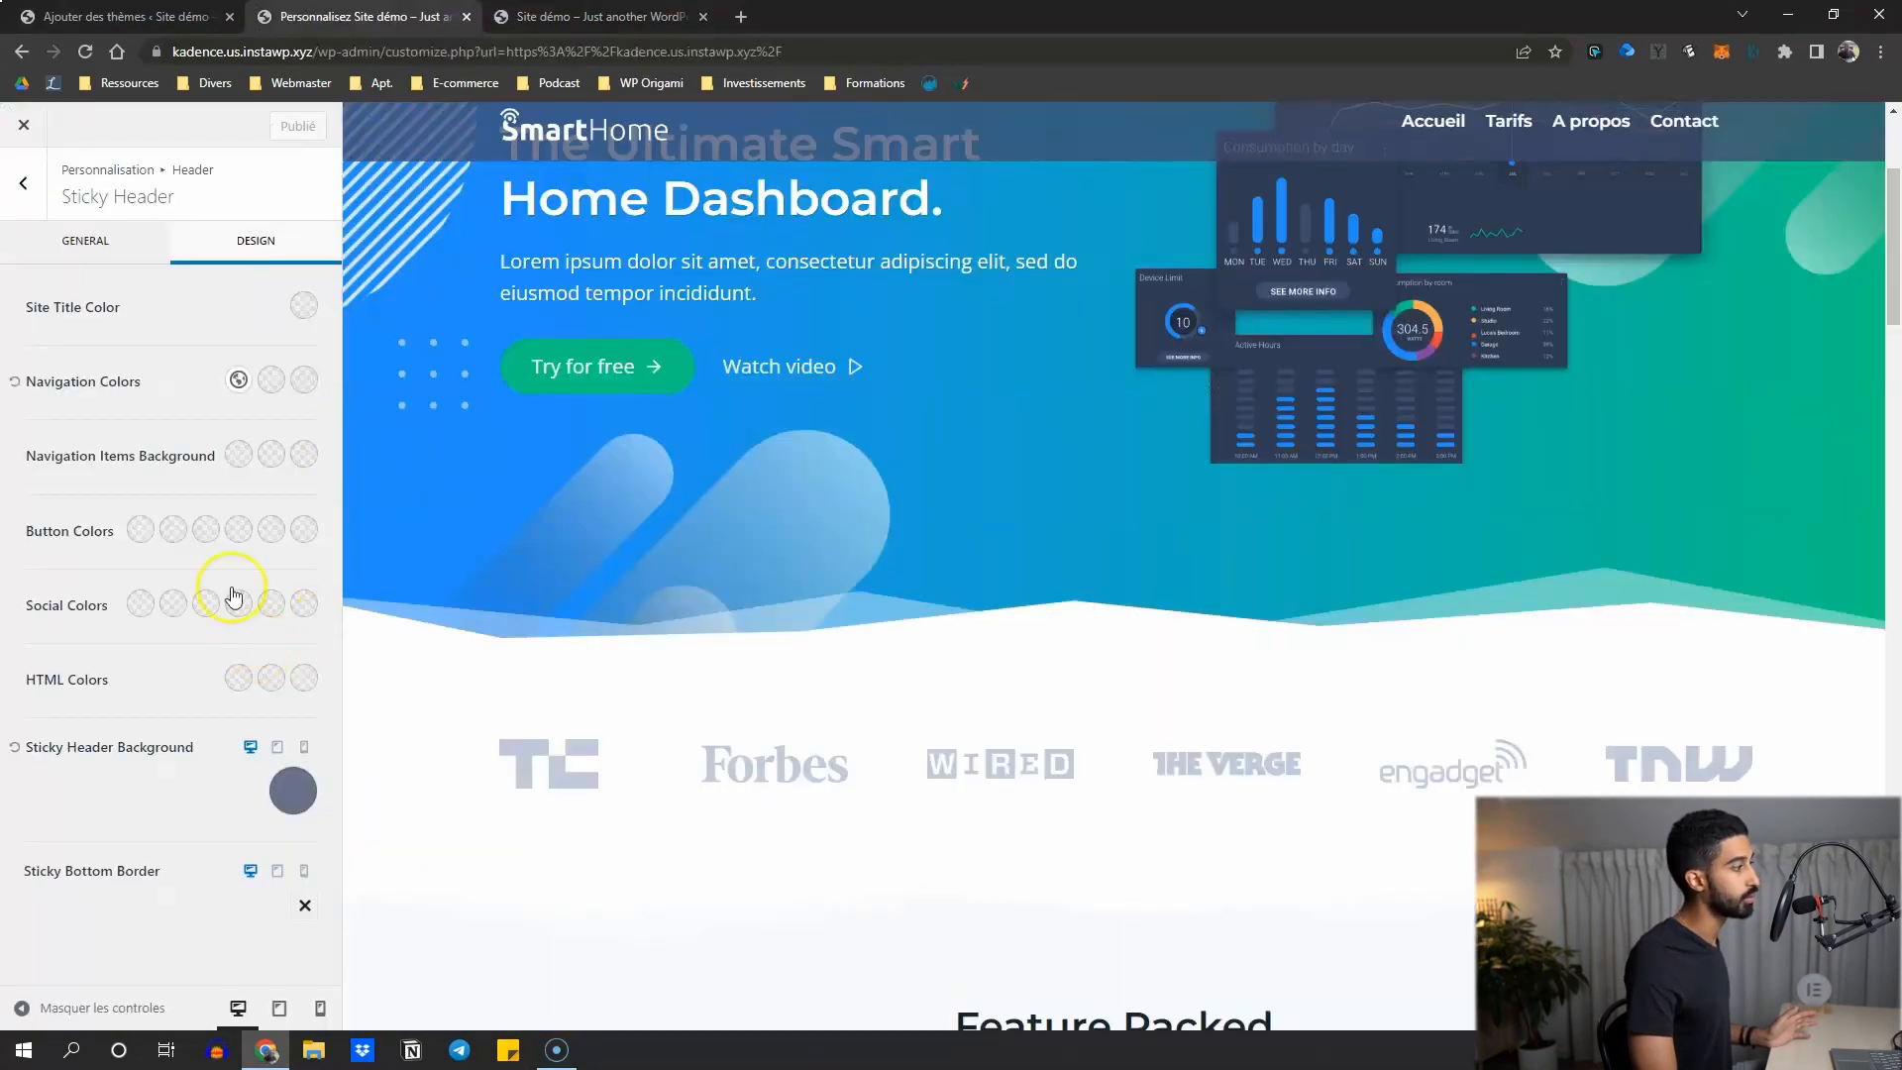
click(60, 259)
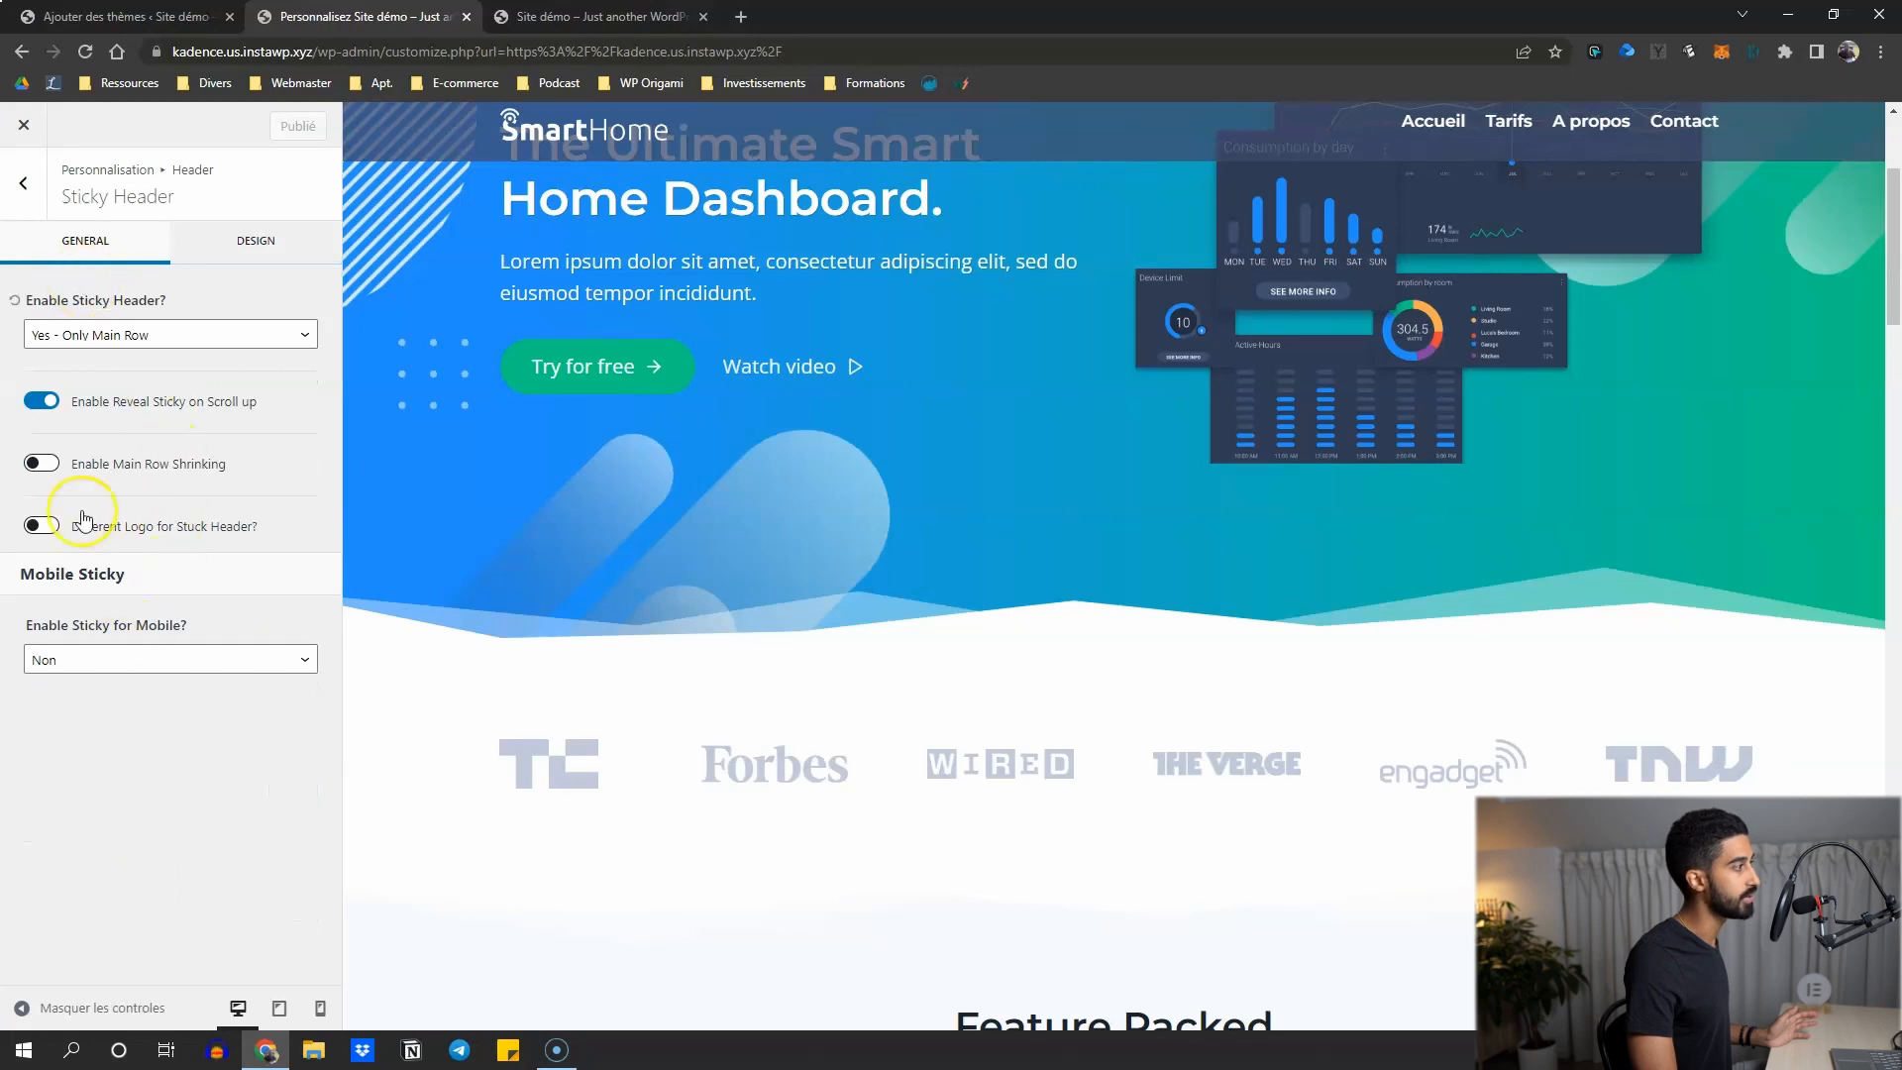
click(248, 228)
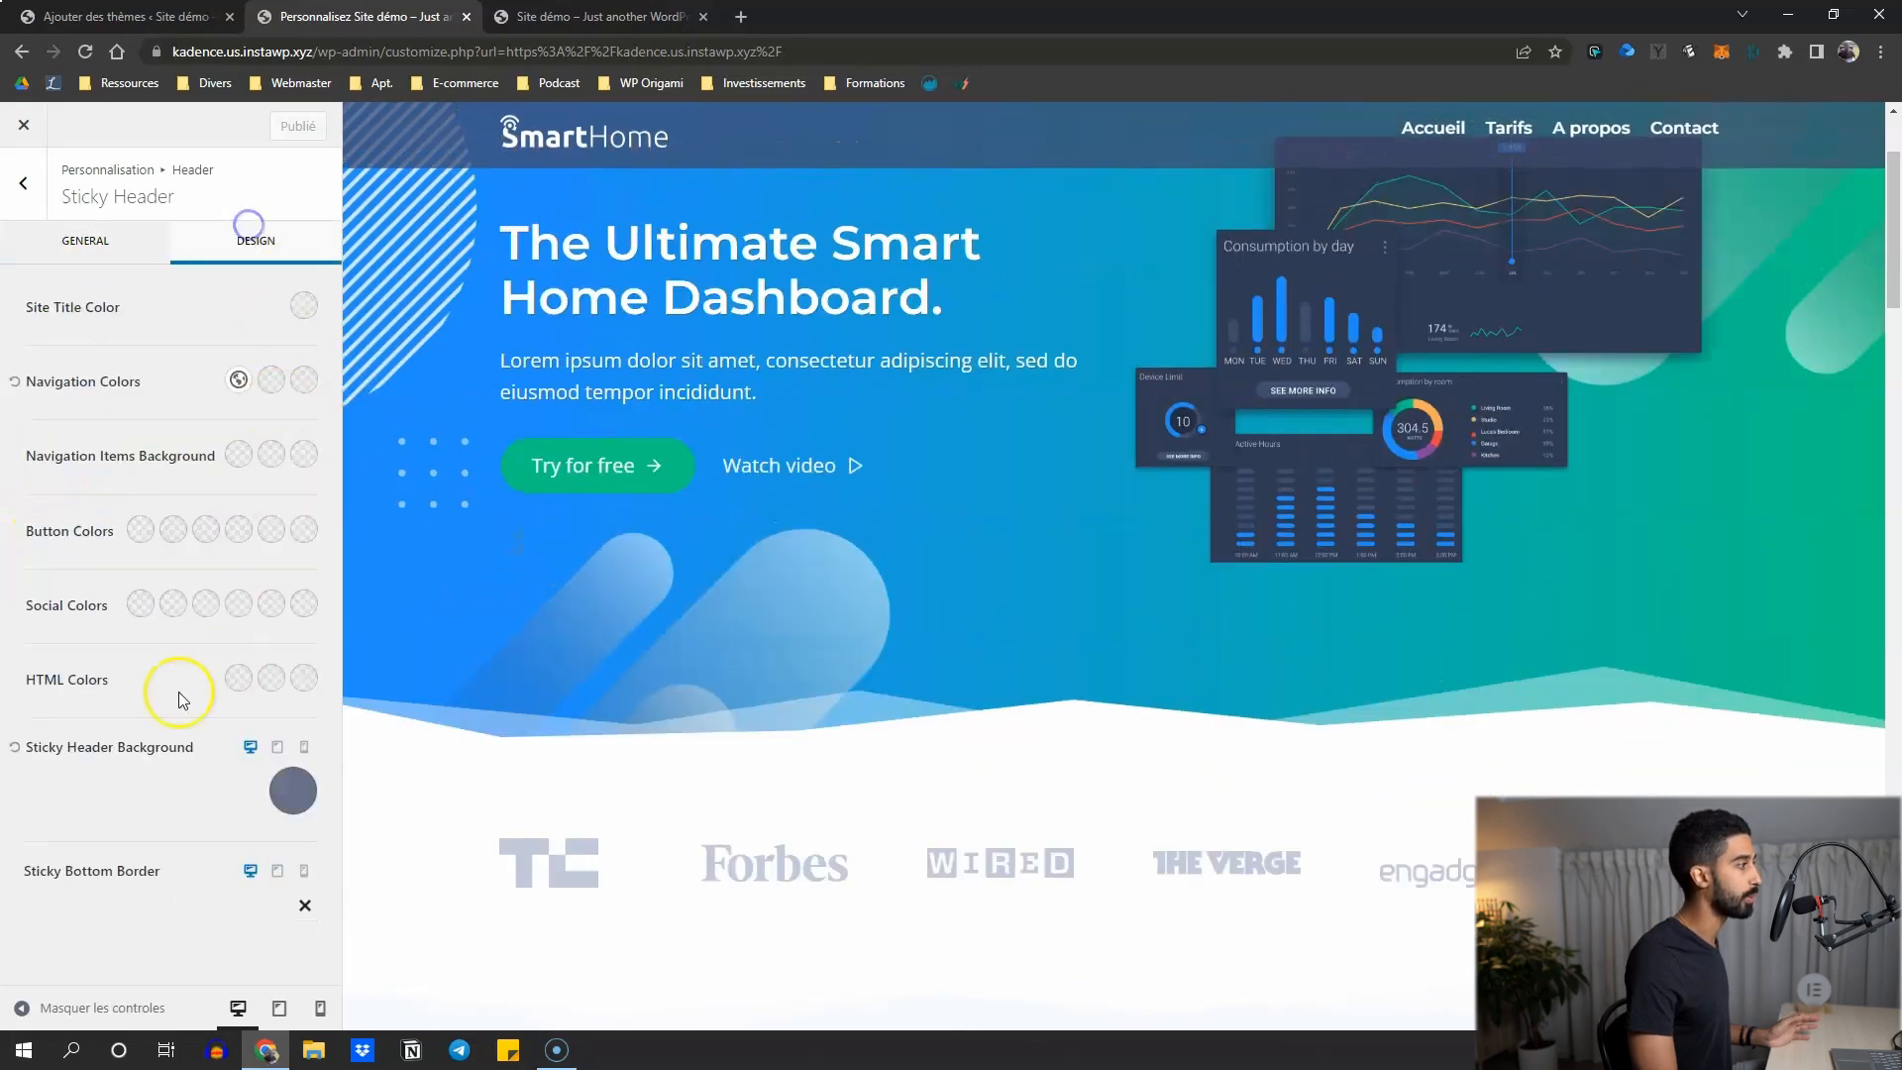
click(13, 747)
click(269, 796)
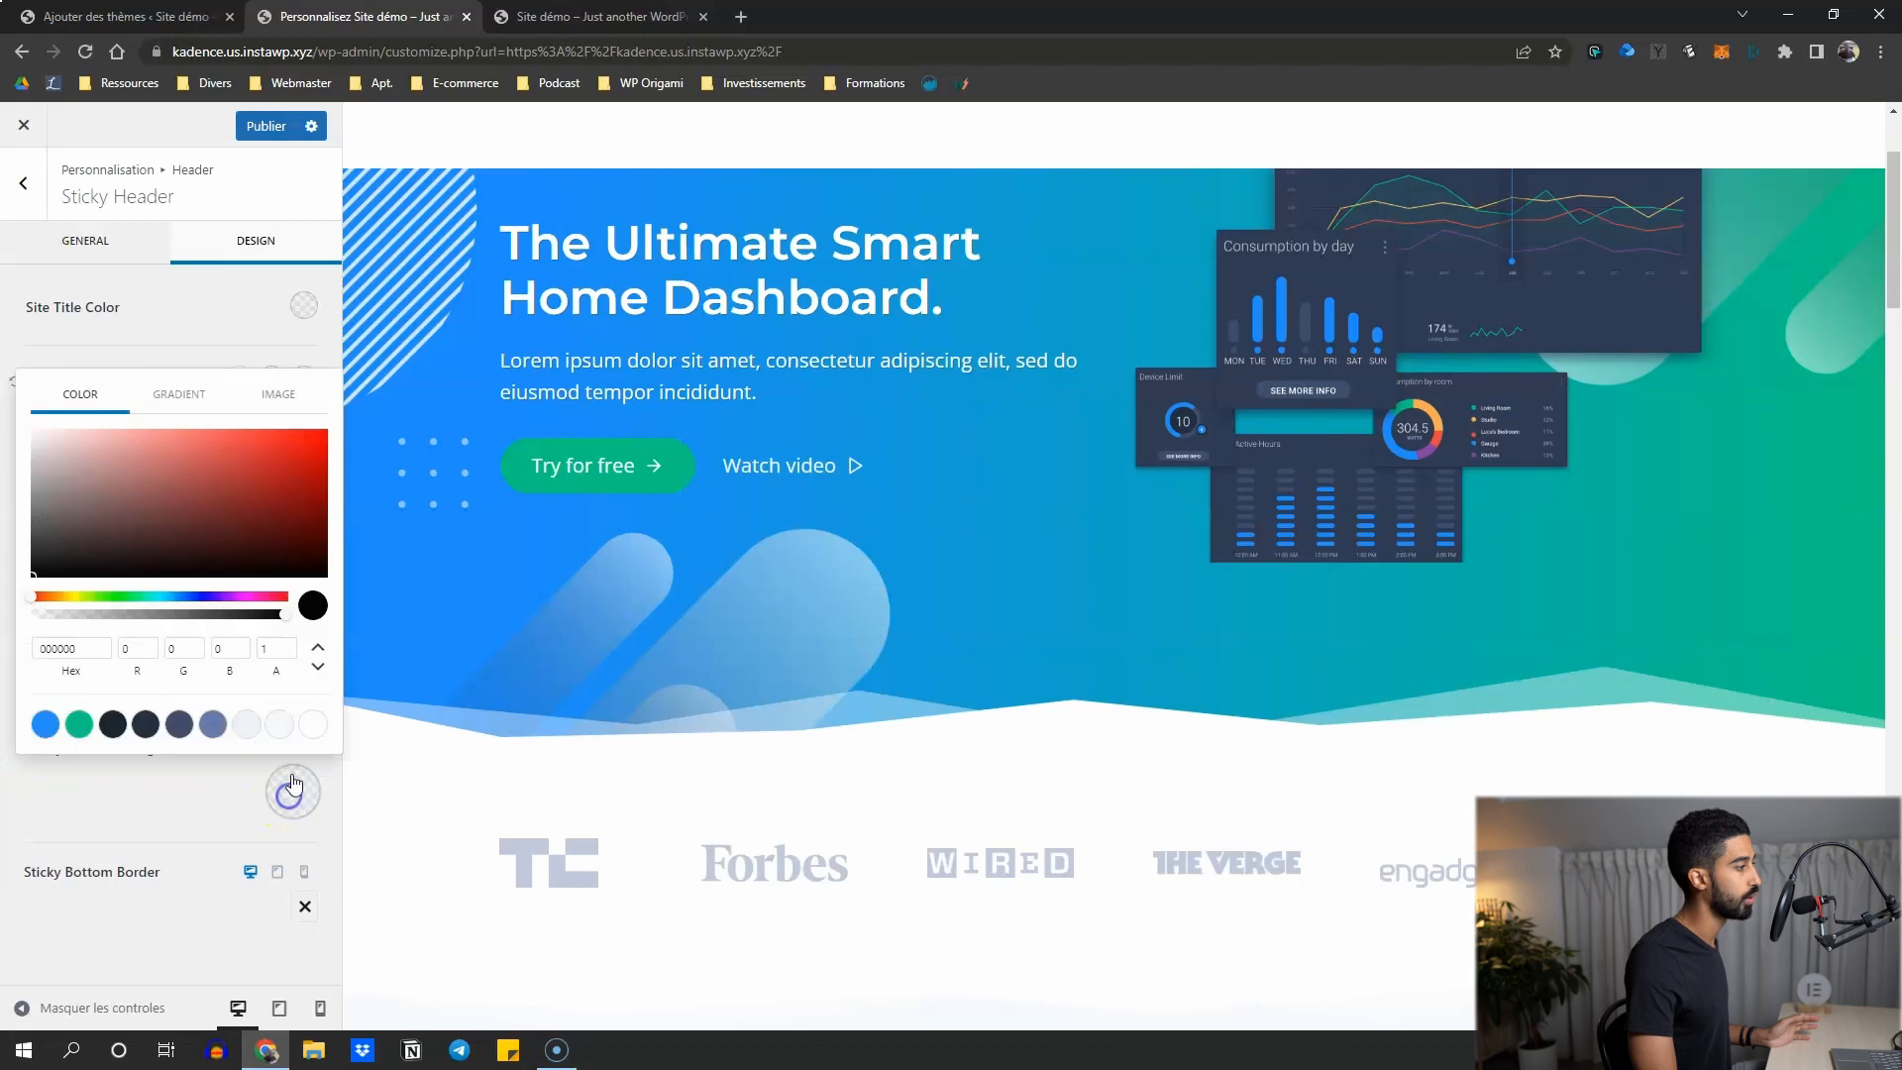
click(60, 724)
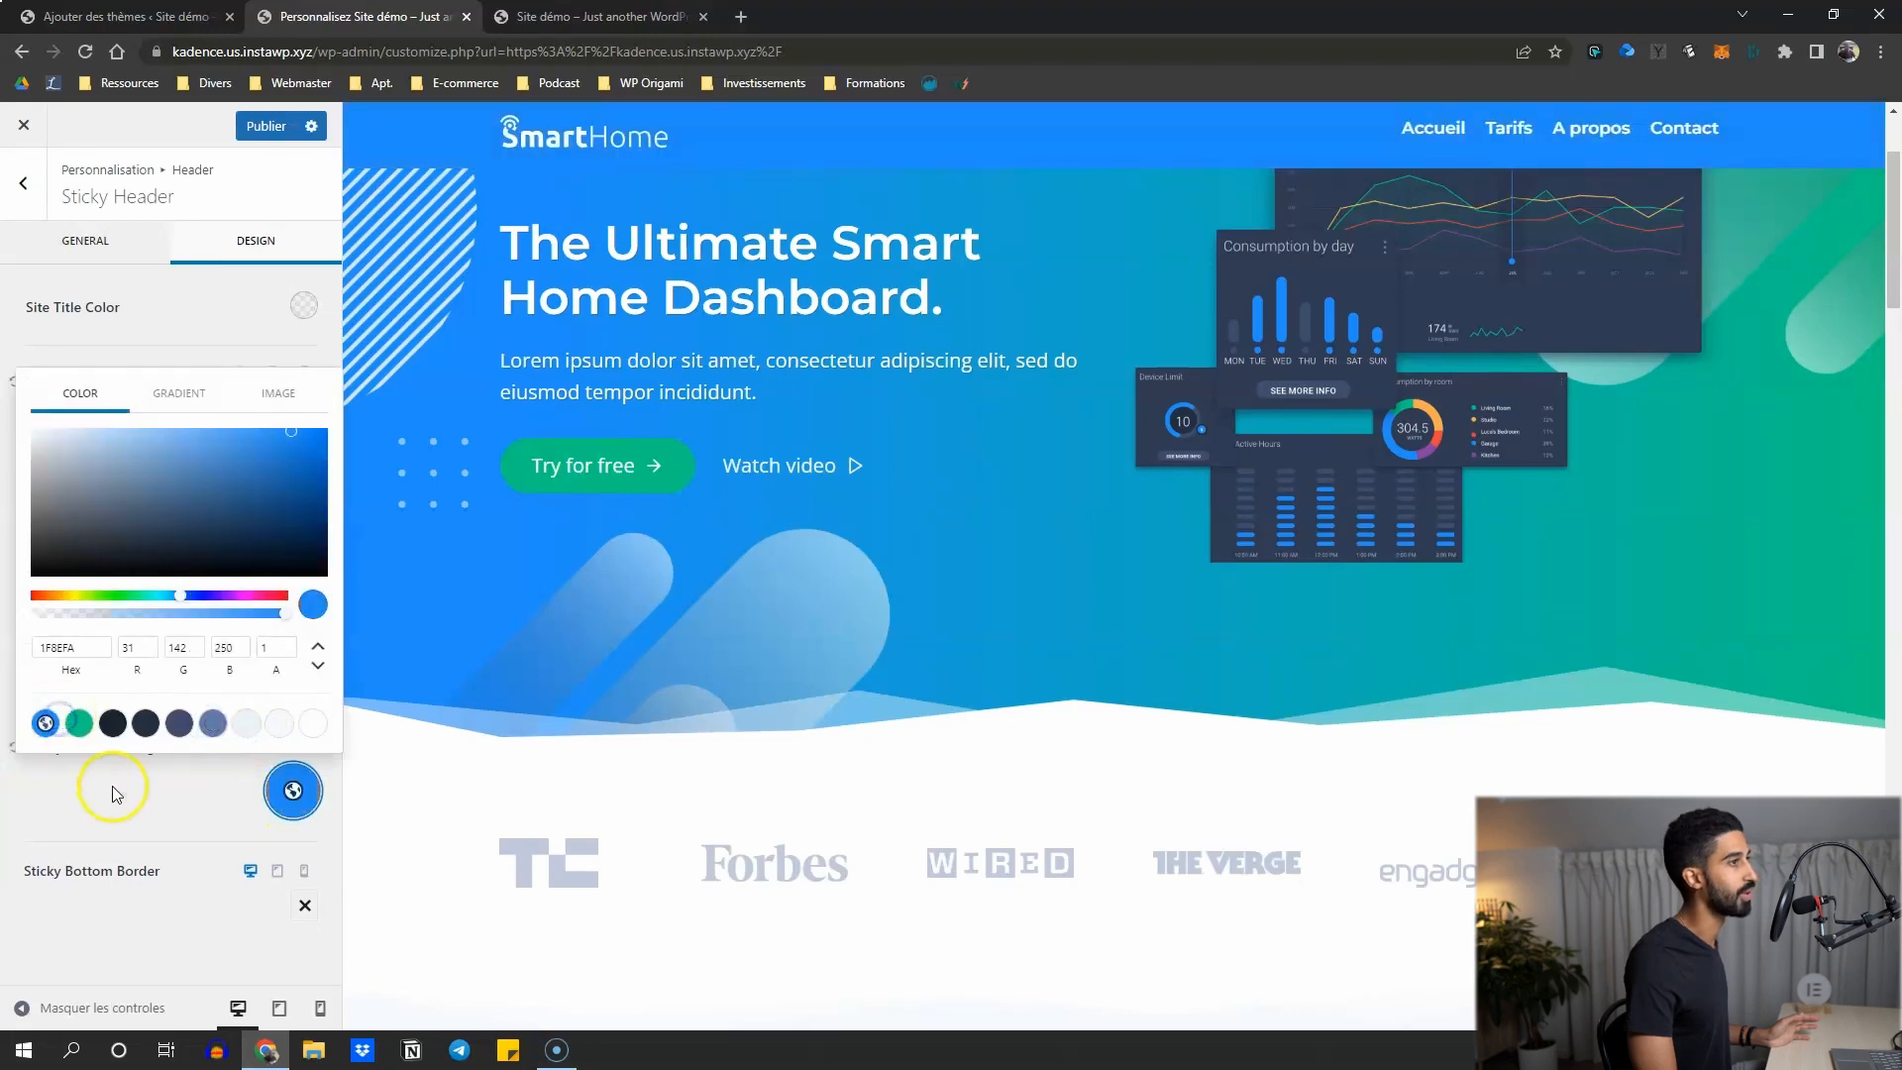
click(116, 794)
Keep the sticky header on Yes - Only Main Row, disable Reveal Sticky on Scroll up, and check the preview.
click(79, 238)
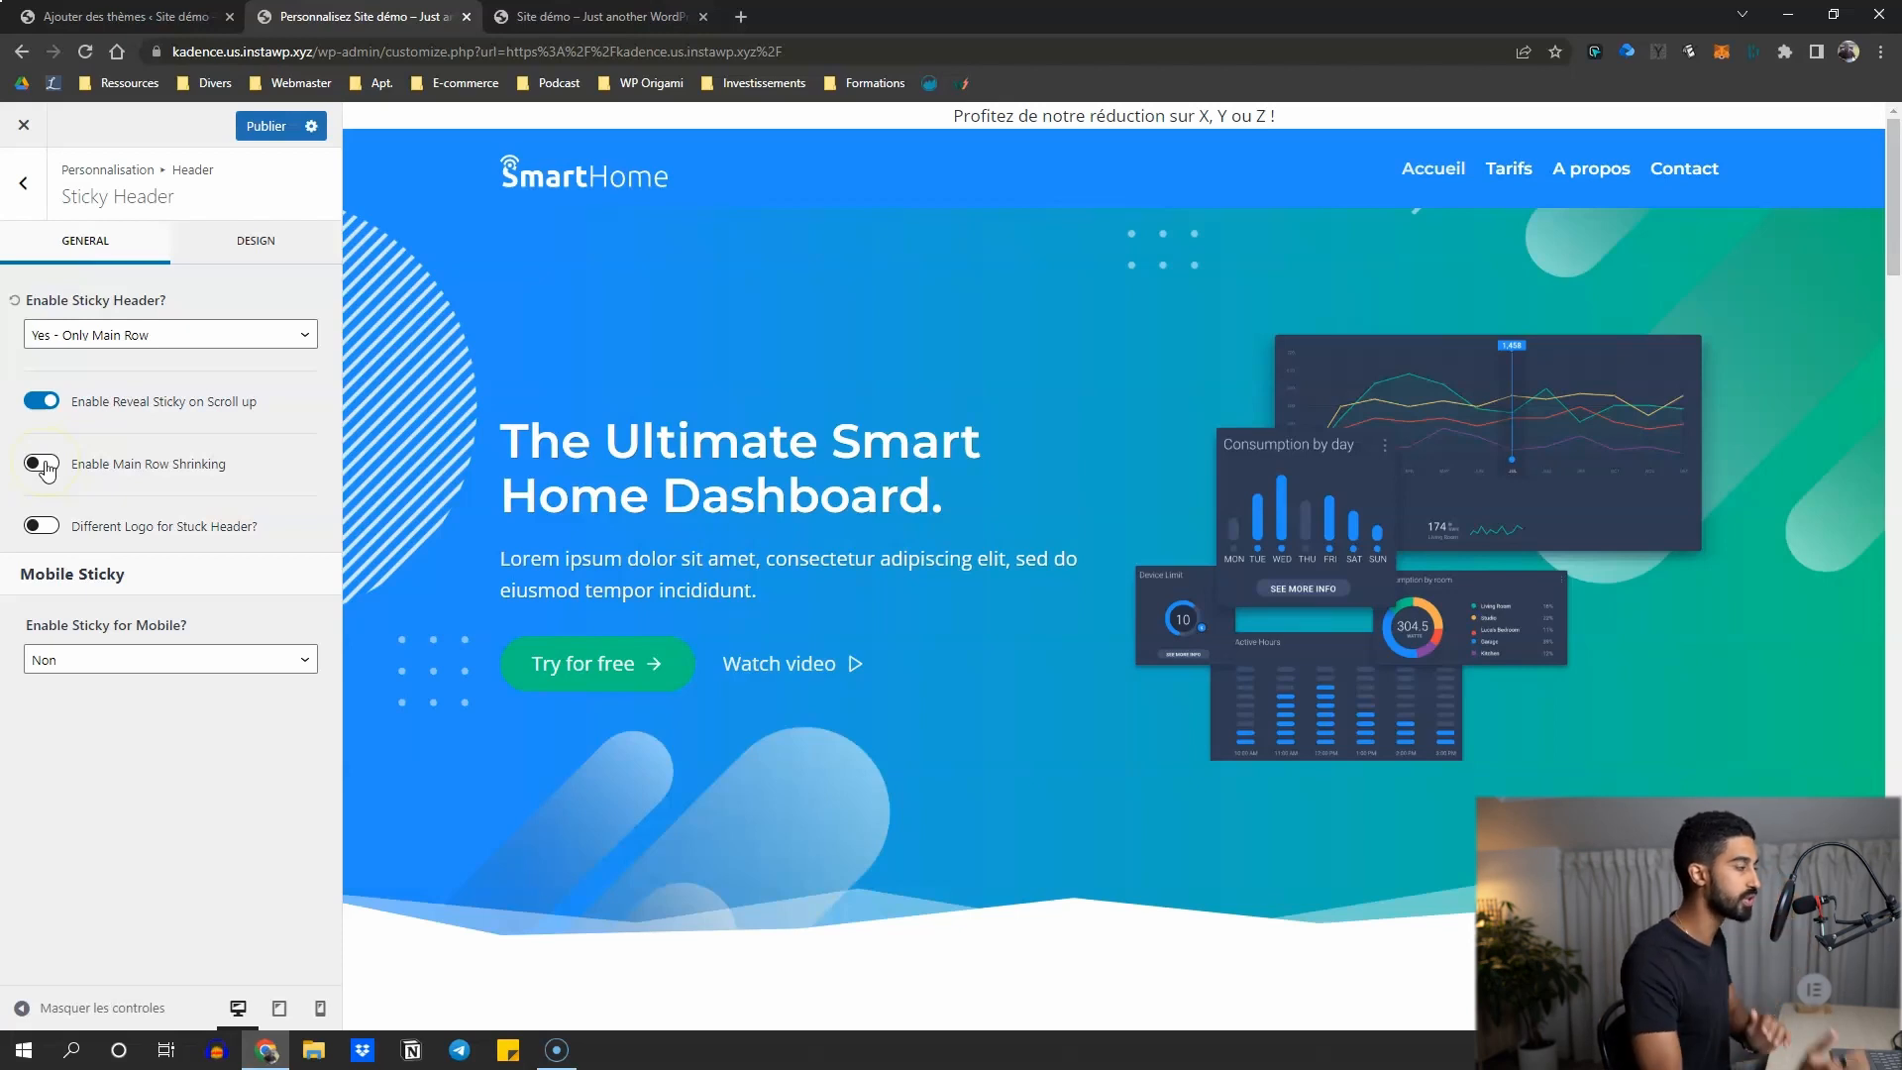
click(163, 355)
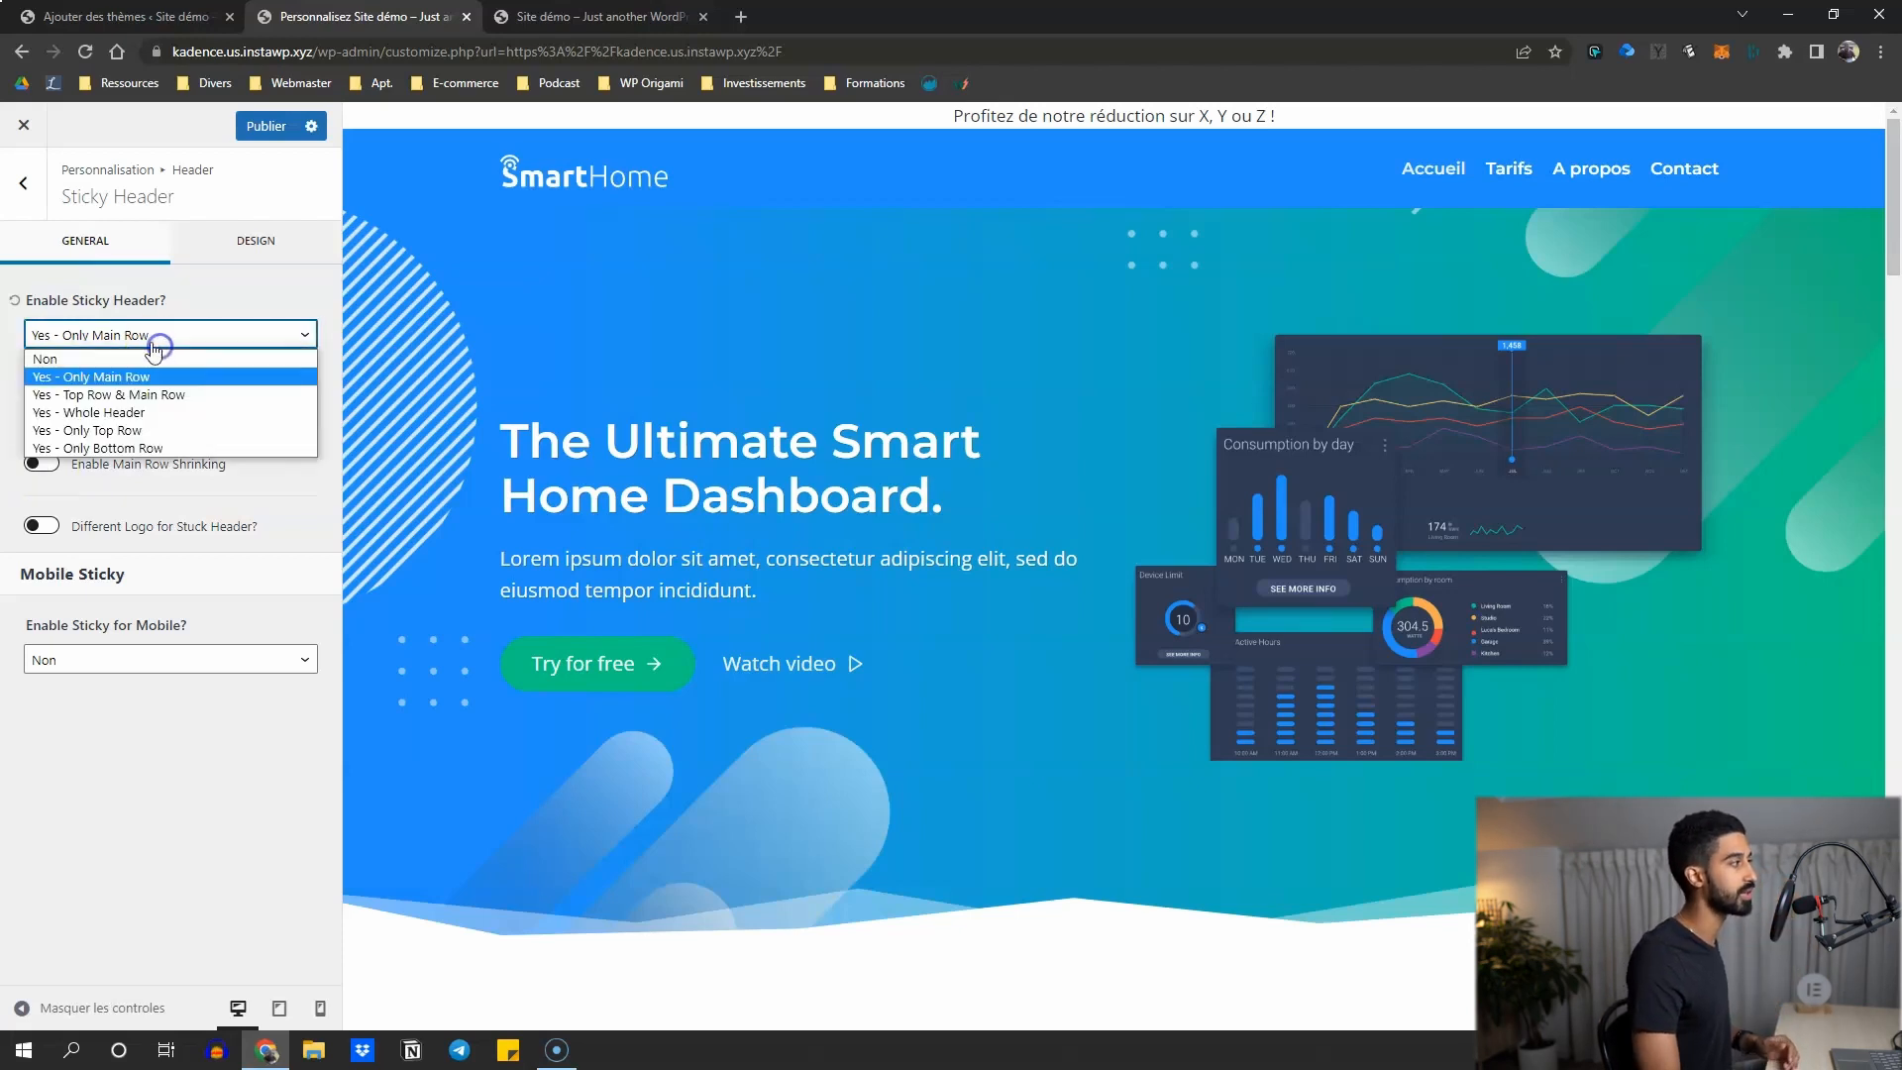
click(166, 483)
click(96, 365)
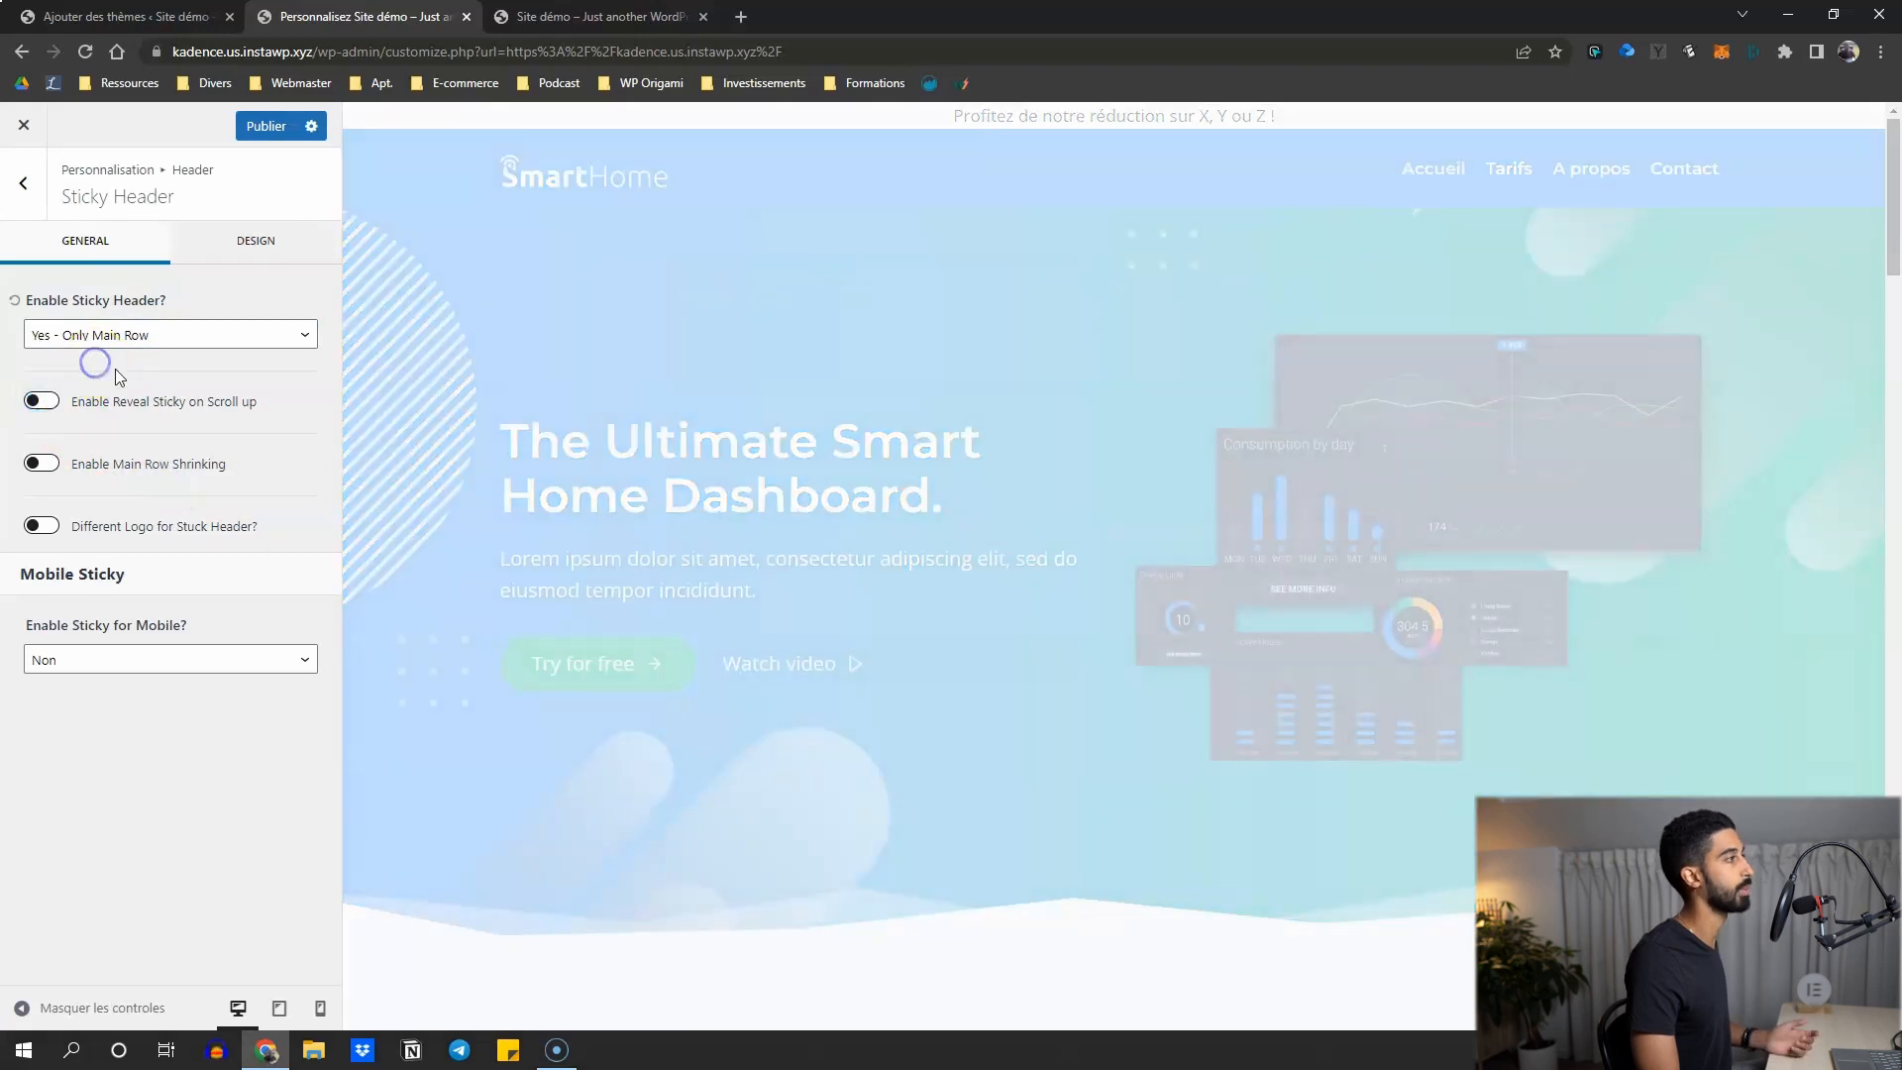
scroll(459, 342, down, 10)
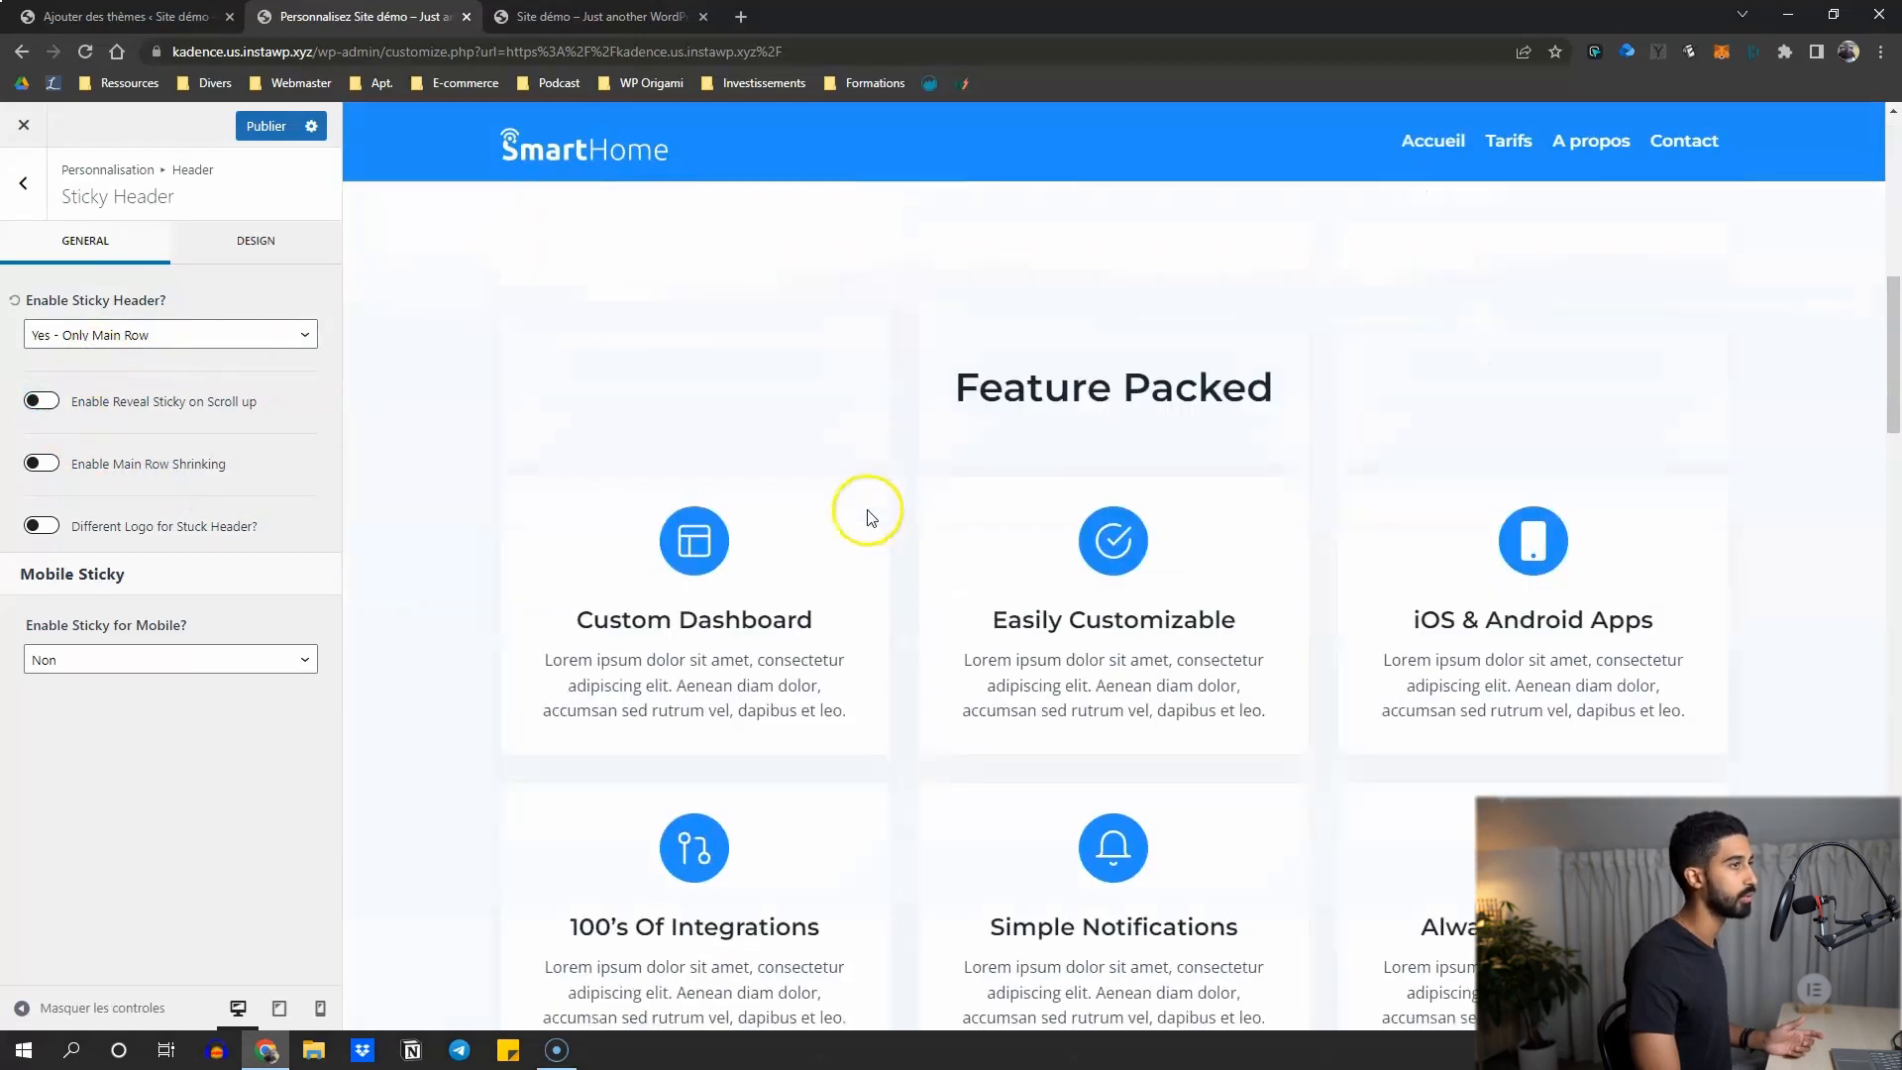
scroll(460, 552, up, 2)
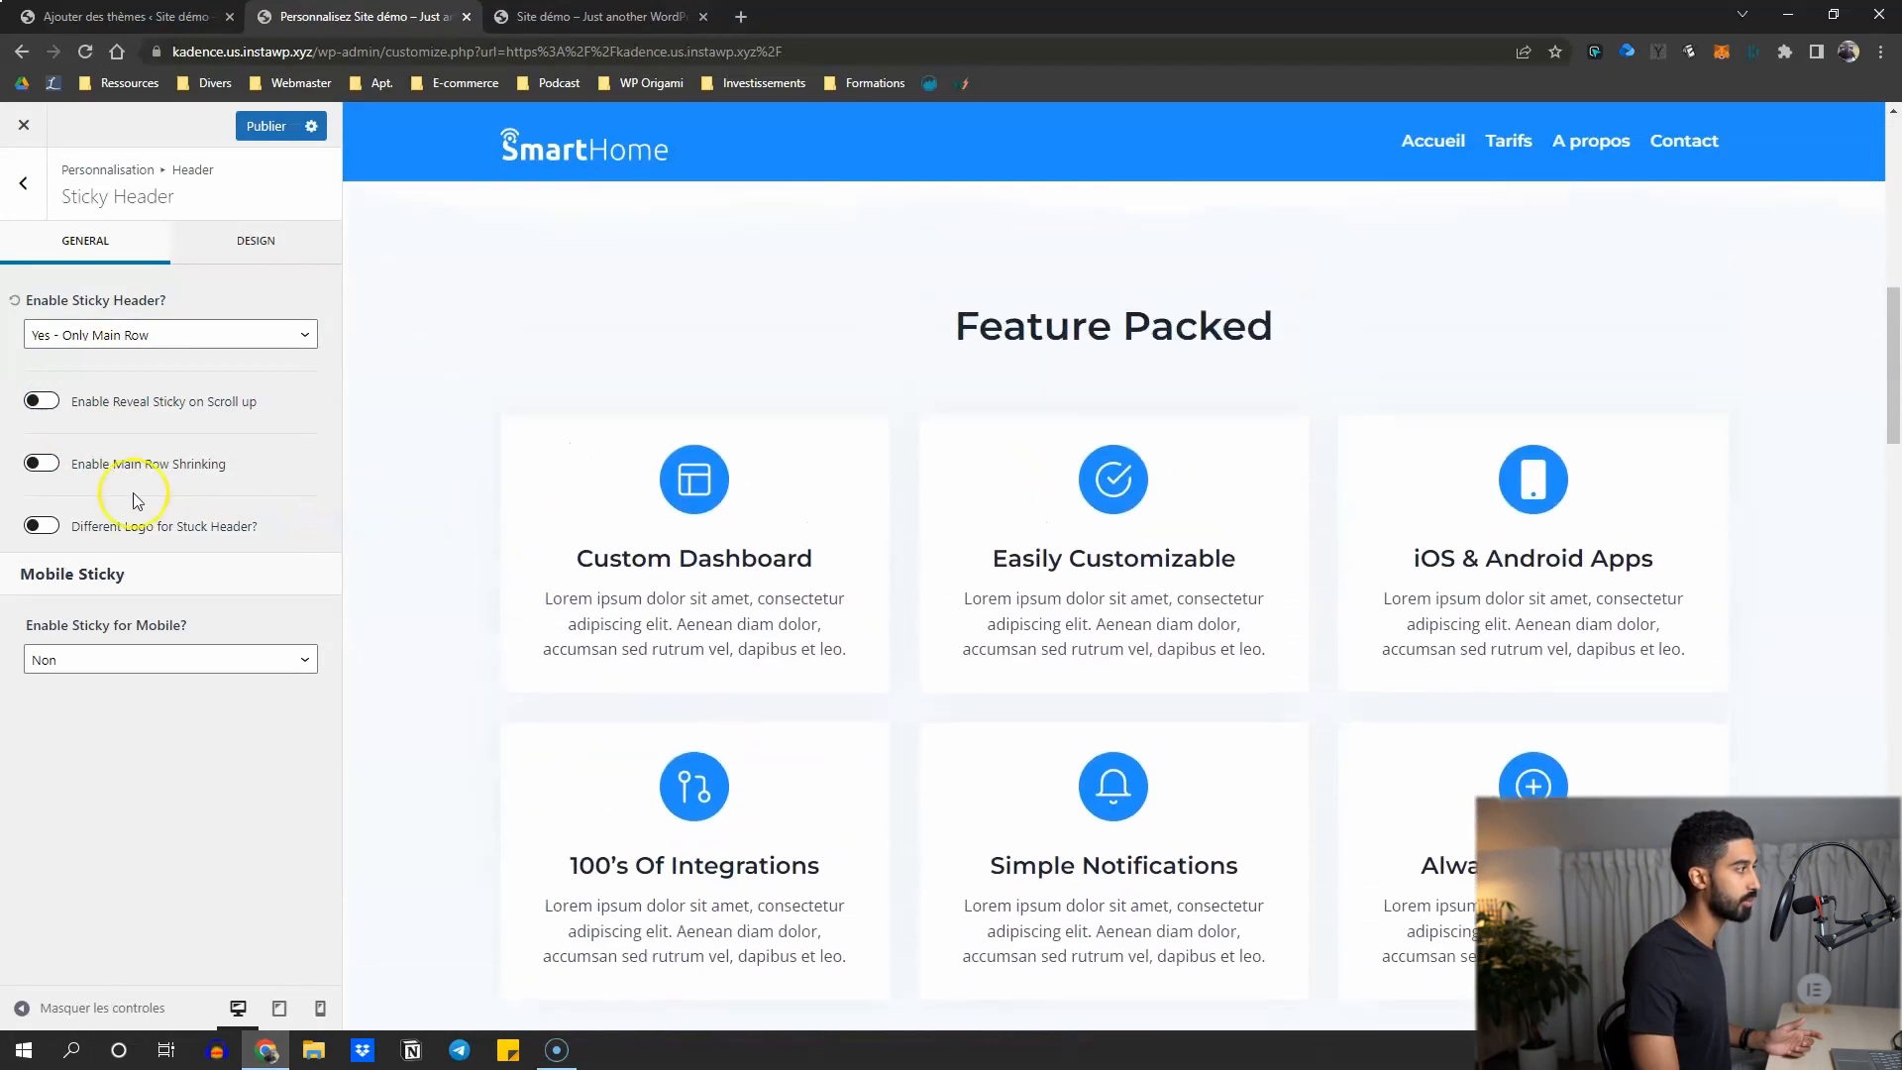
Enable Main Row Shrinking for the sticky header and check the shrunken row in the preview.
click(42, 465)
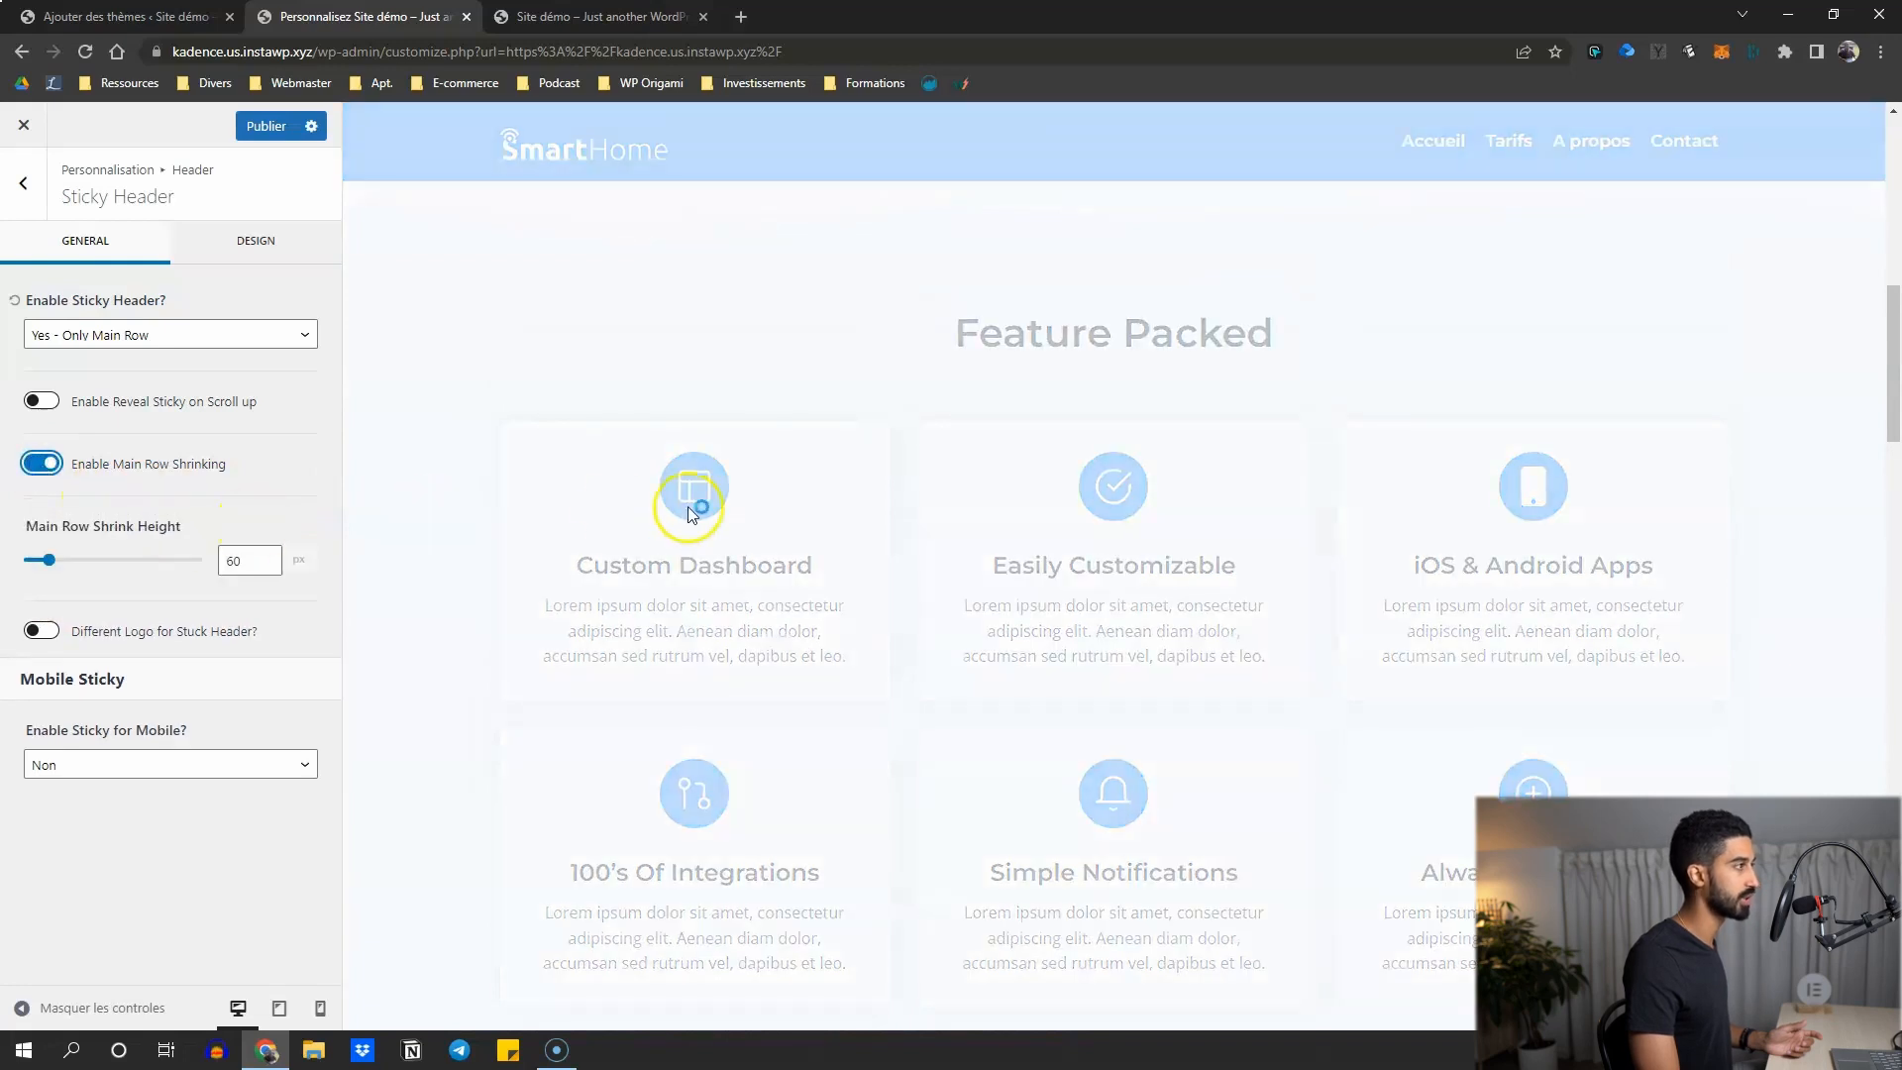
scroll(628, 466, down, 5)
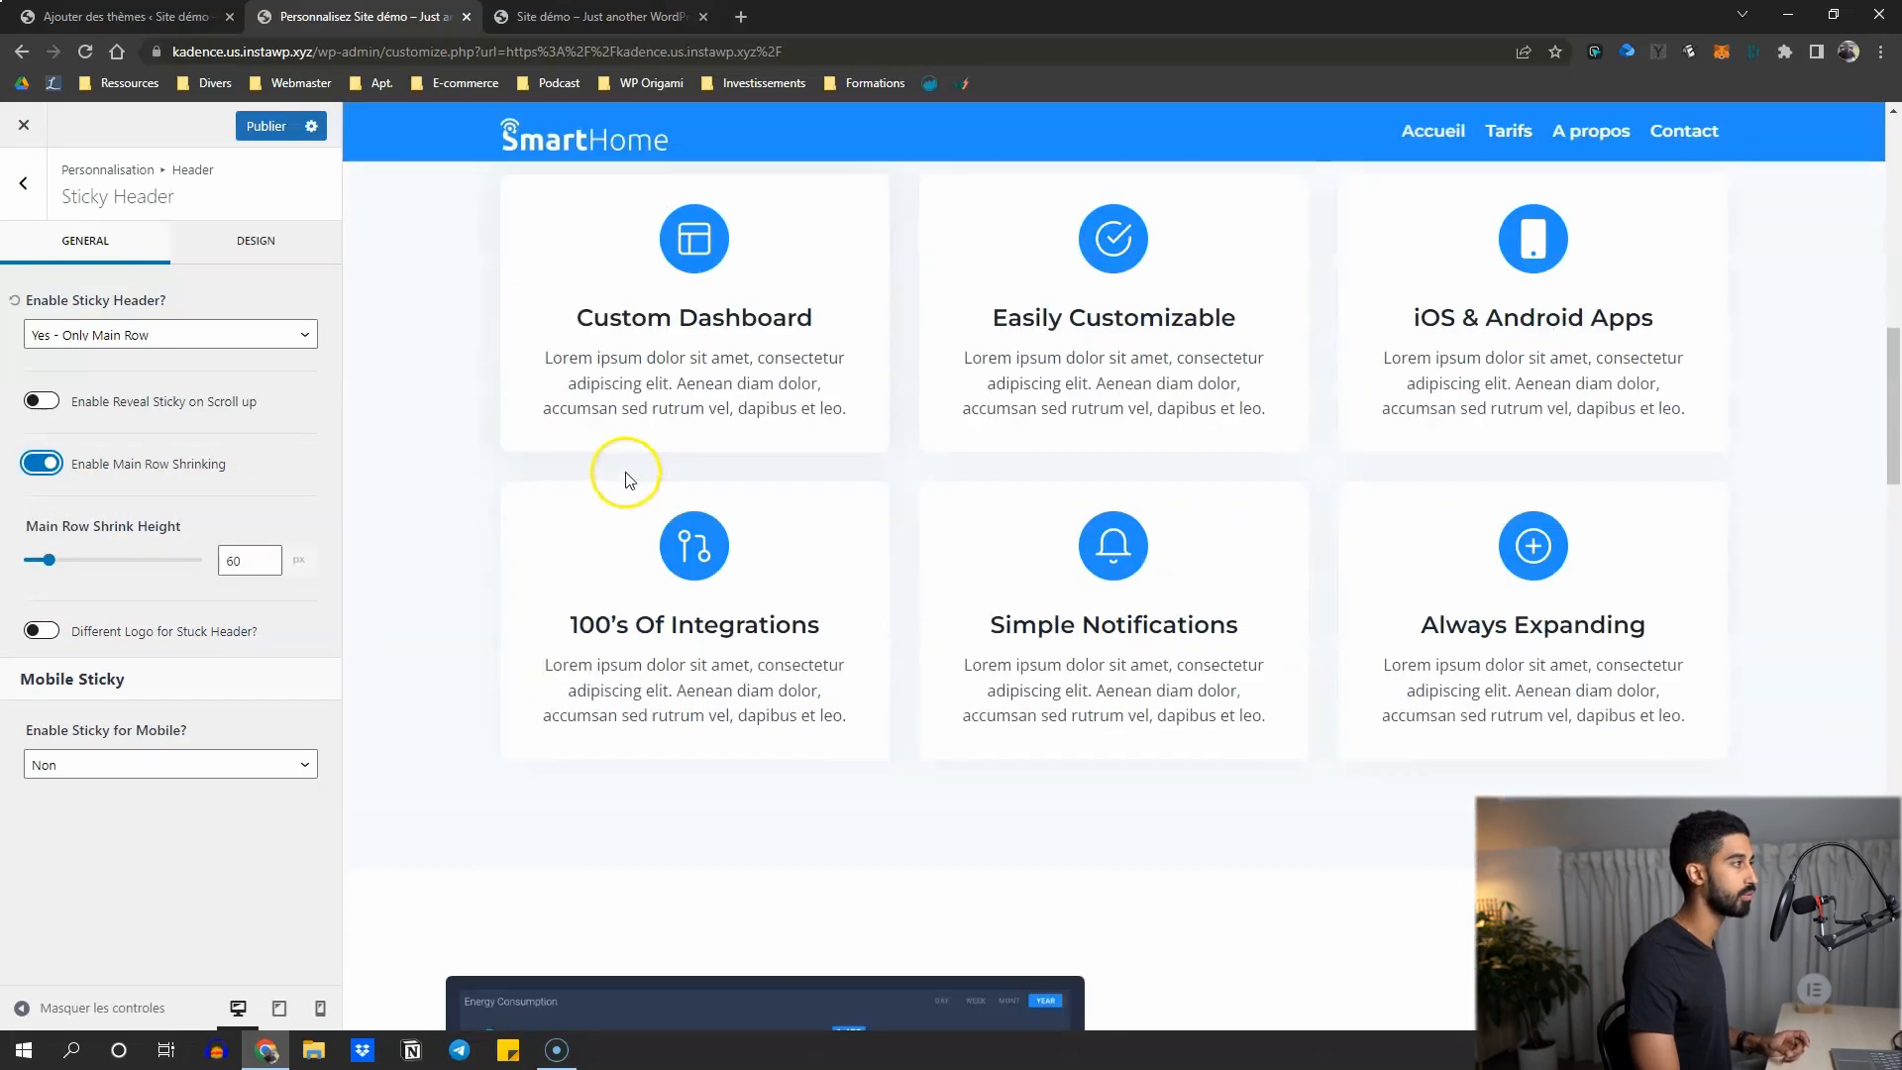
scroll(610, 448, down, 3)
Set the Main Row Shrink Height to 51 px and check the header in the preview.
mouse_move(58, 567)
mouse_down()
mouse_move(77, 562)
mouse_move(53, 565)
mouse_up()
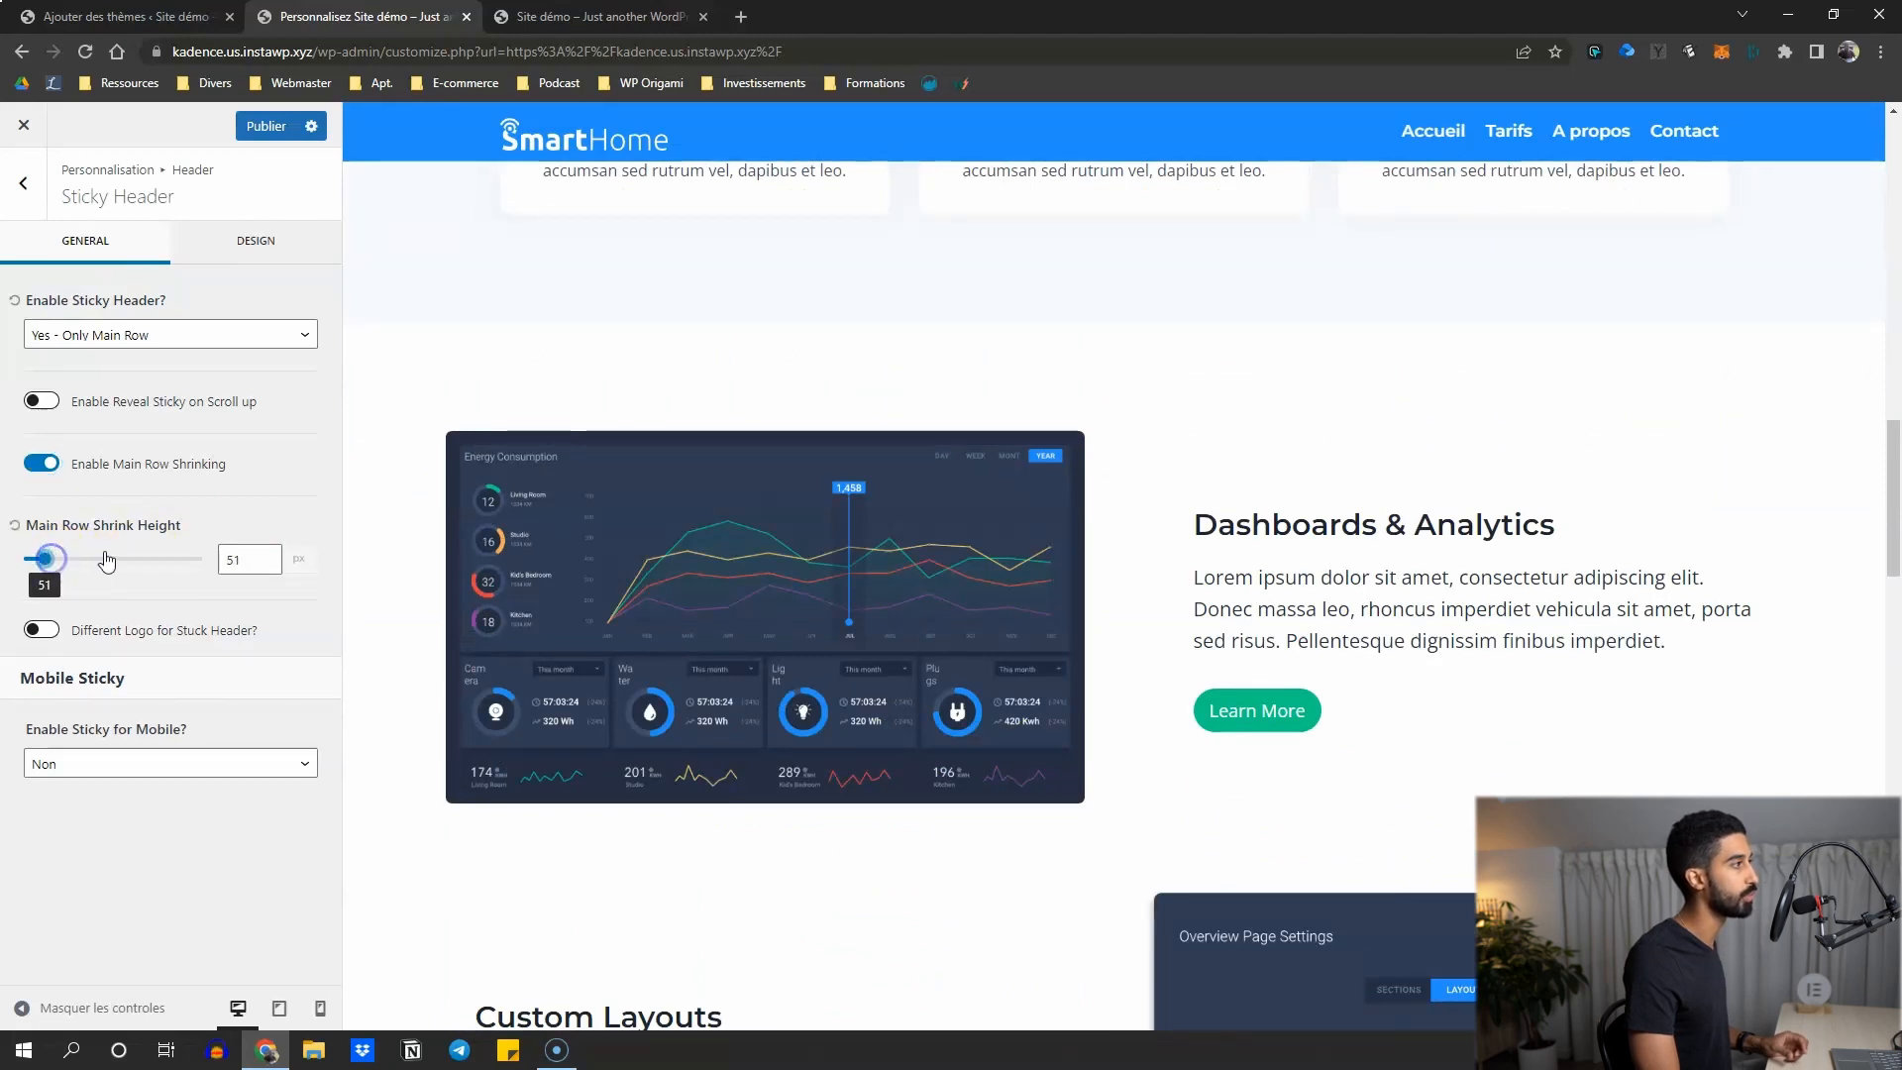
scroll(609, 465, down, 4)
scroll(525, 505, up, 9)
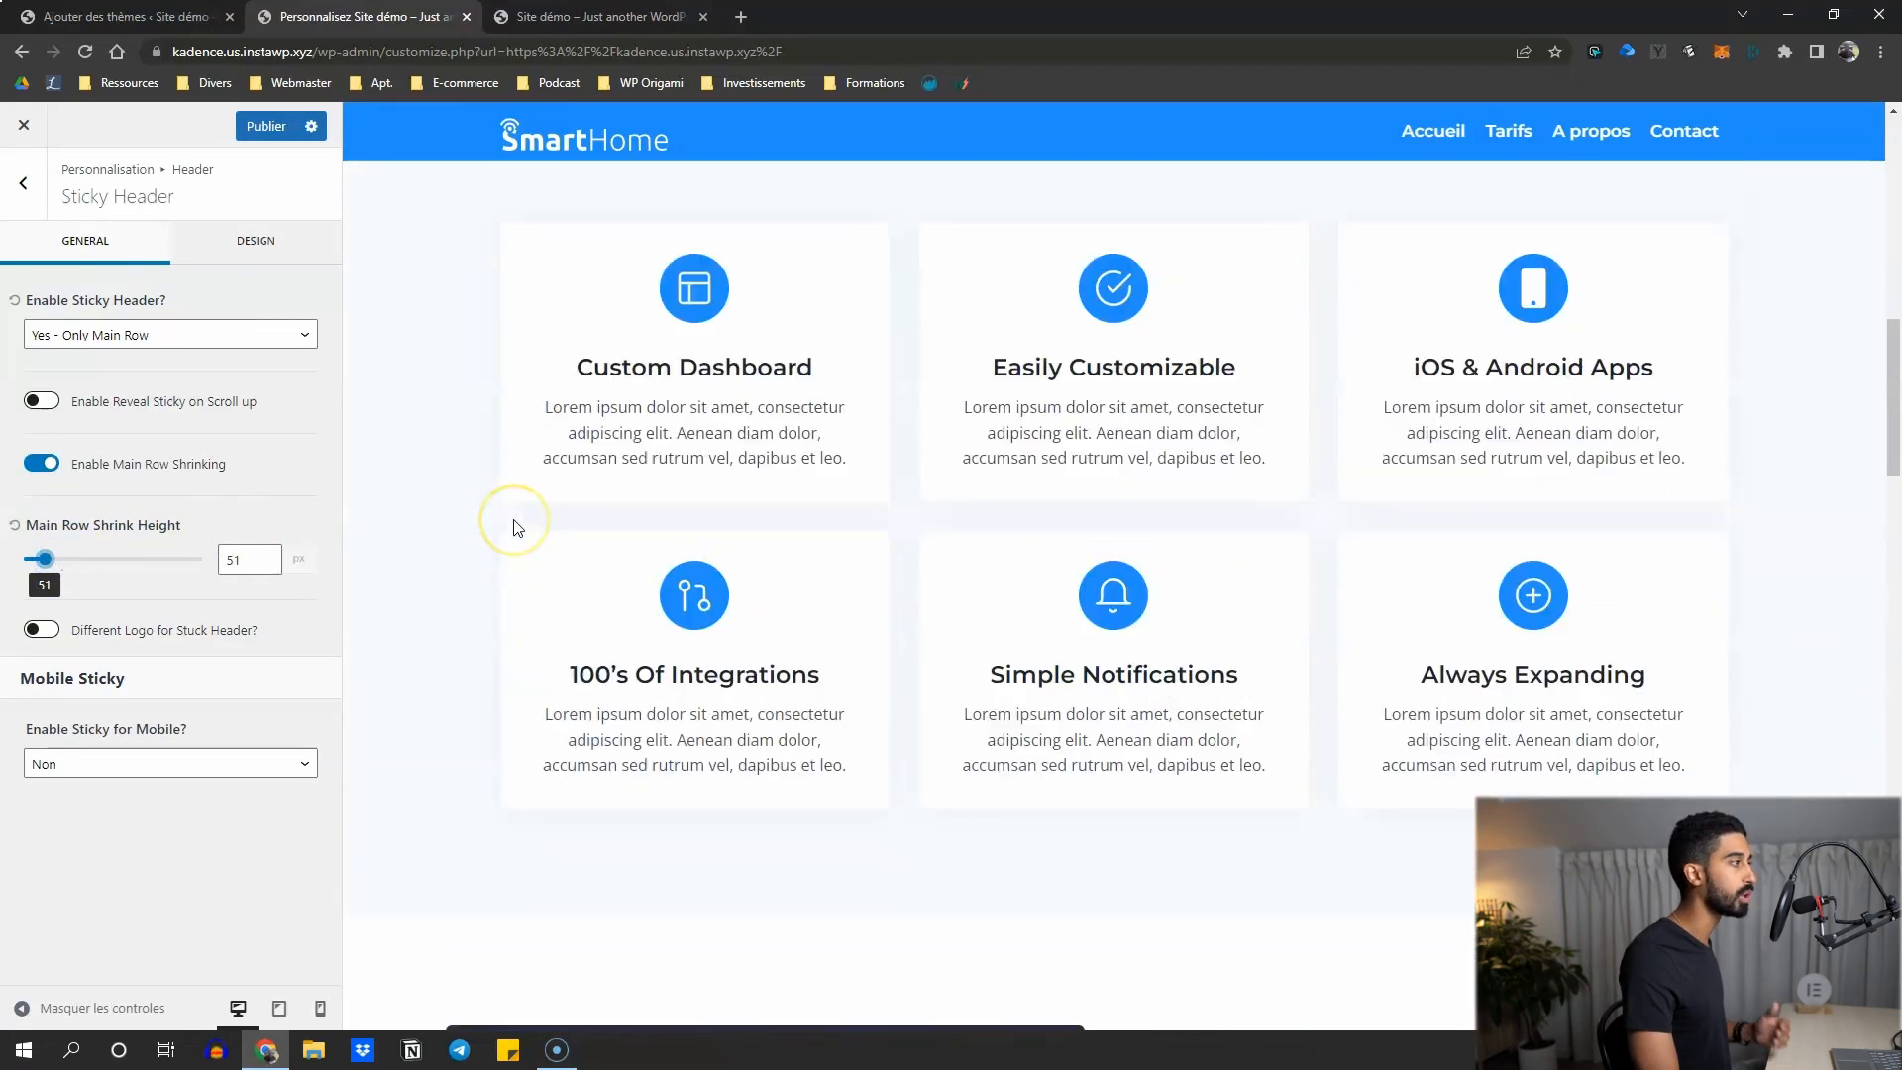
scroll(514, 526, up, 6)
scroll(545, 490, down, 3)
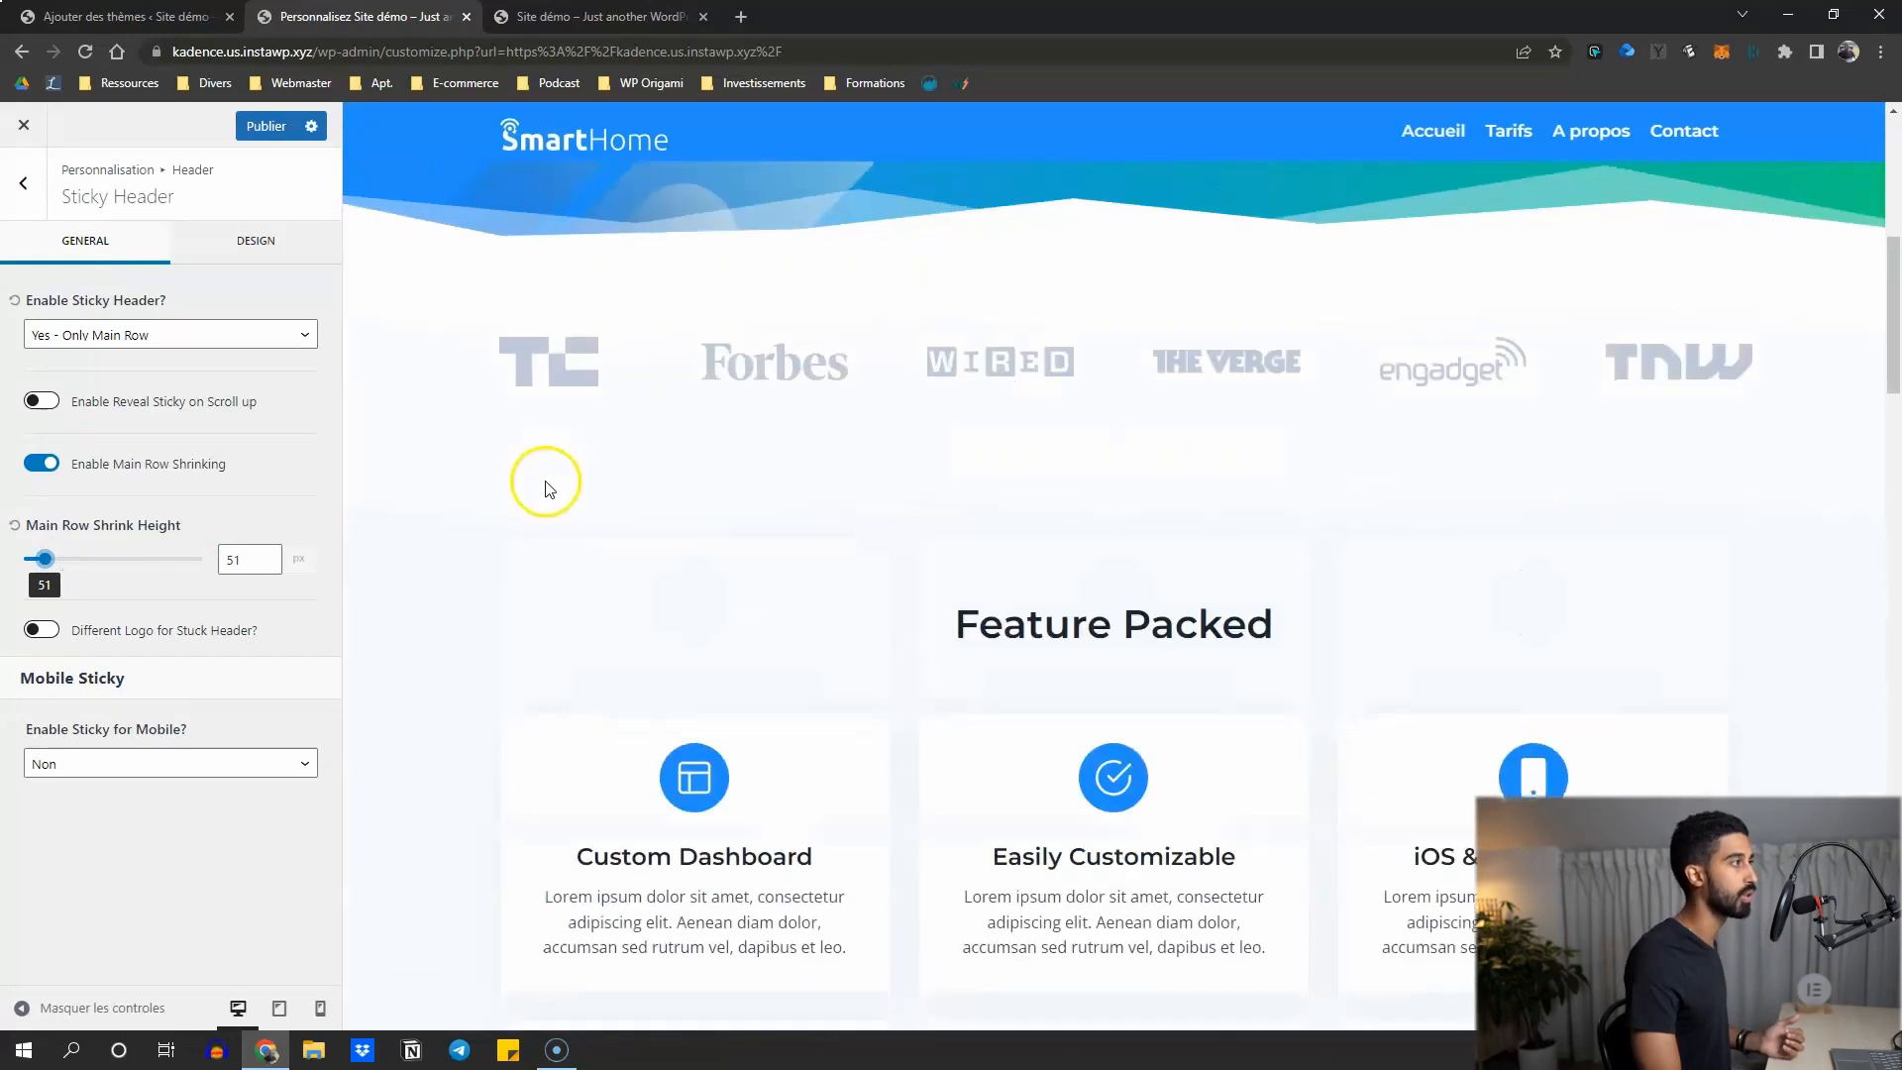
scroll(545, 491, down, 5)
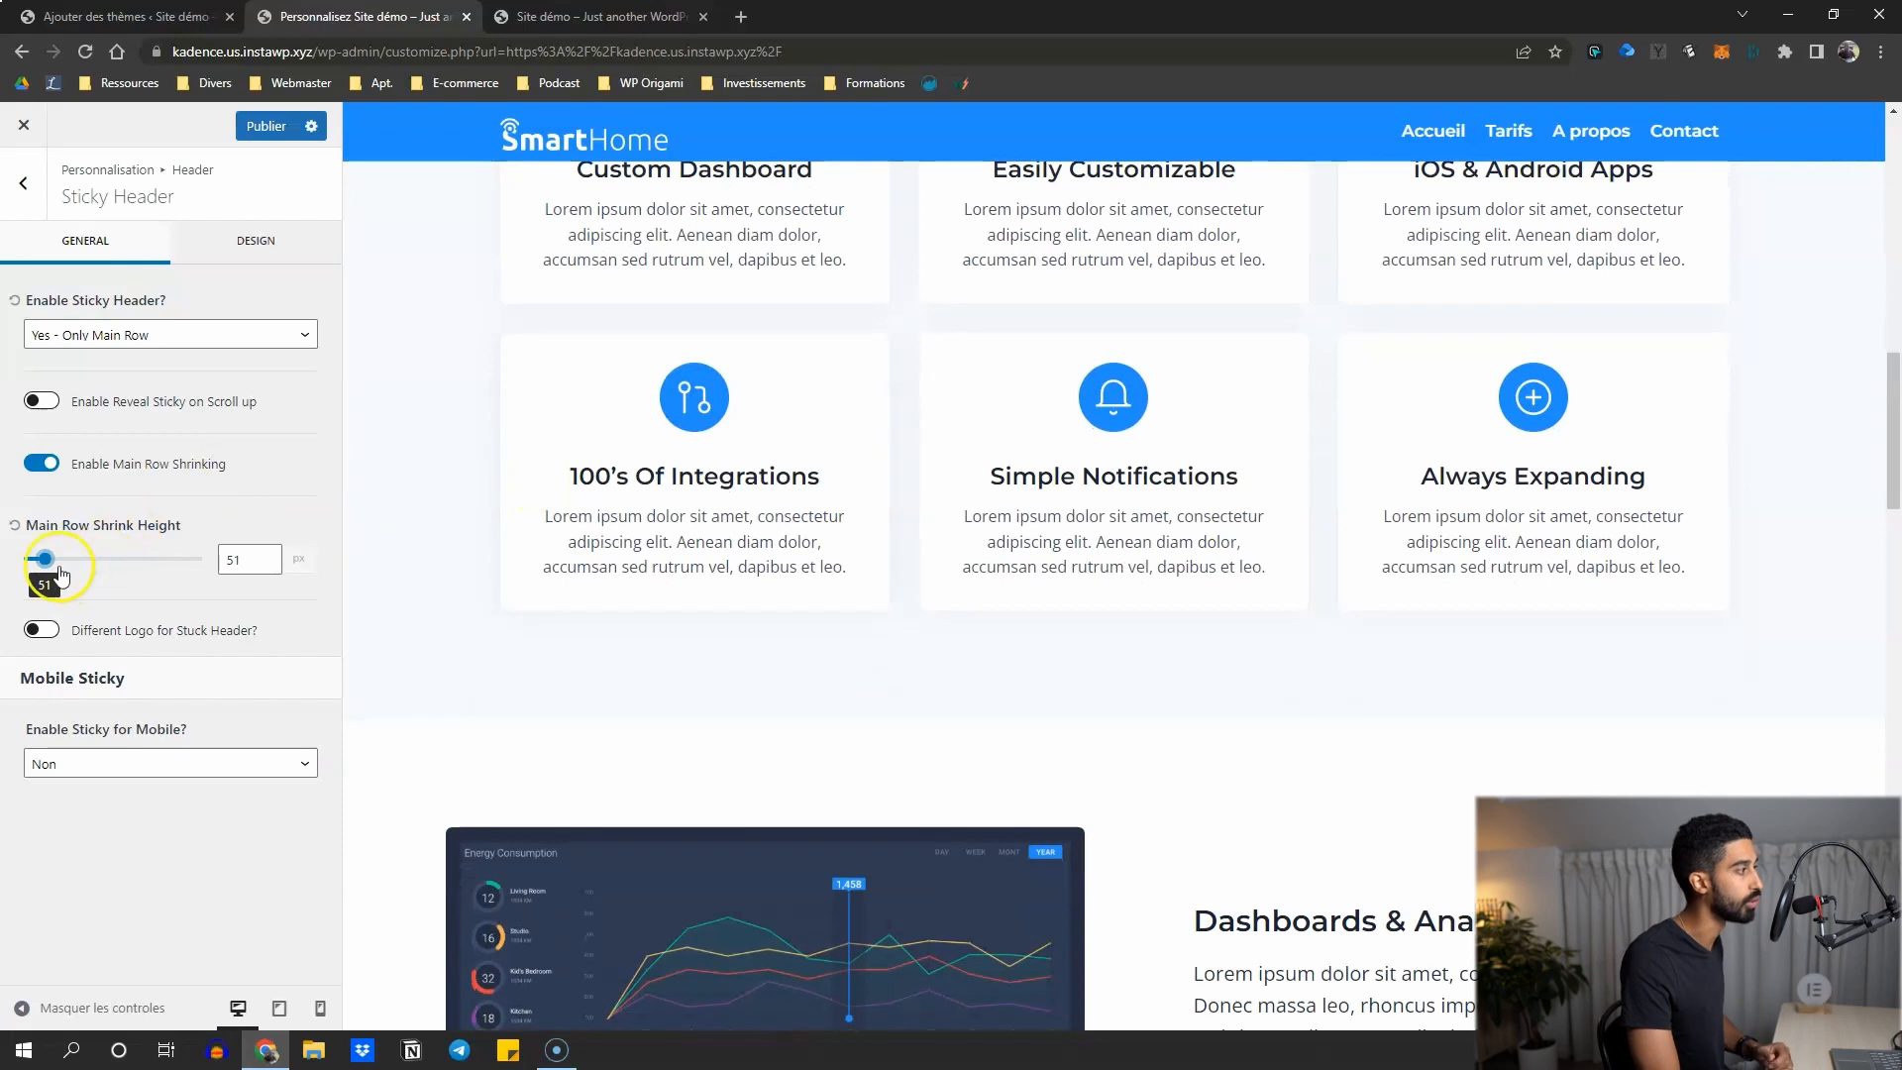
Set the Main Row Shrink Height to 48 px and compare the full and shrunken header in the preview.
mouse_move(53, 561)
mouse_down()
mouse_move(127, 559)
mouse_move(41, 557)
mouse_up()
scroll(862, 390, up, 10)
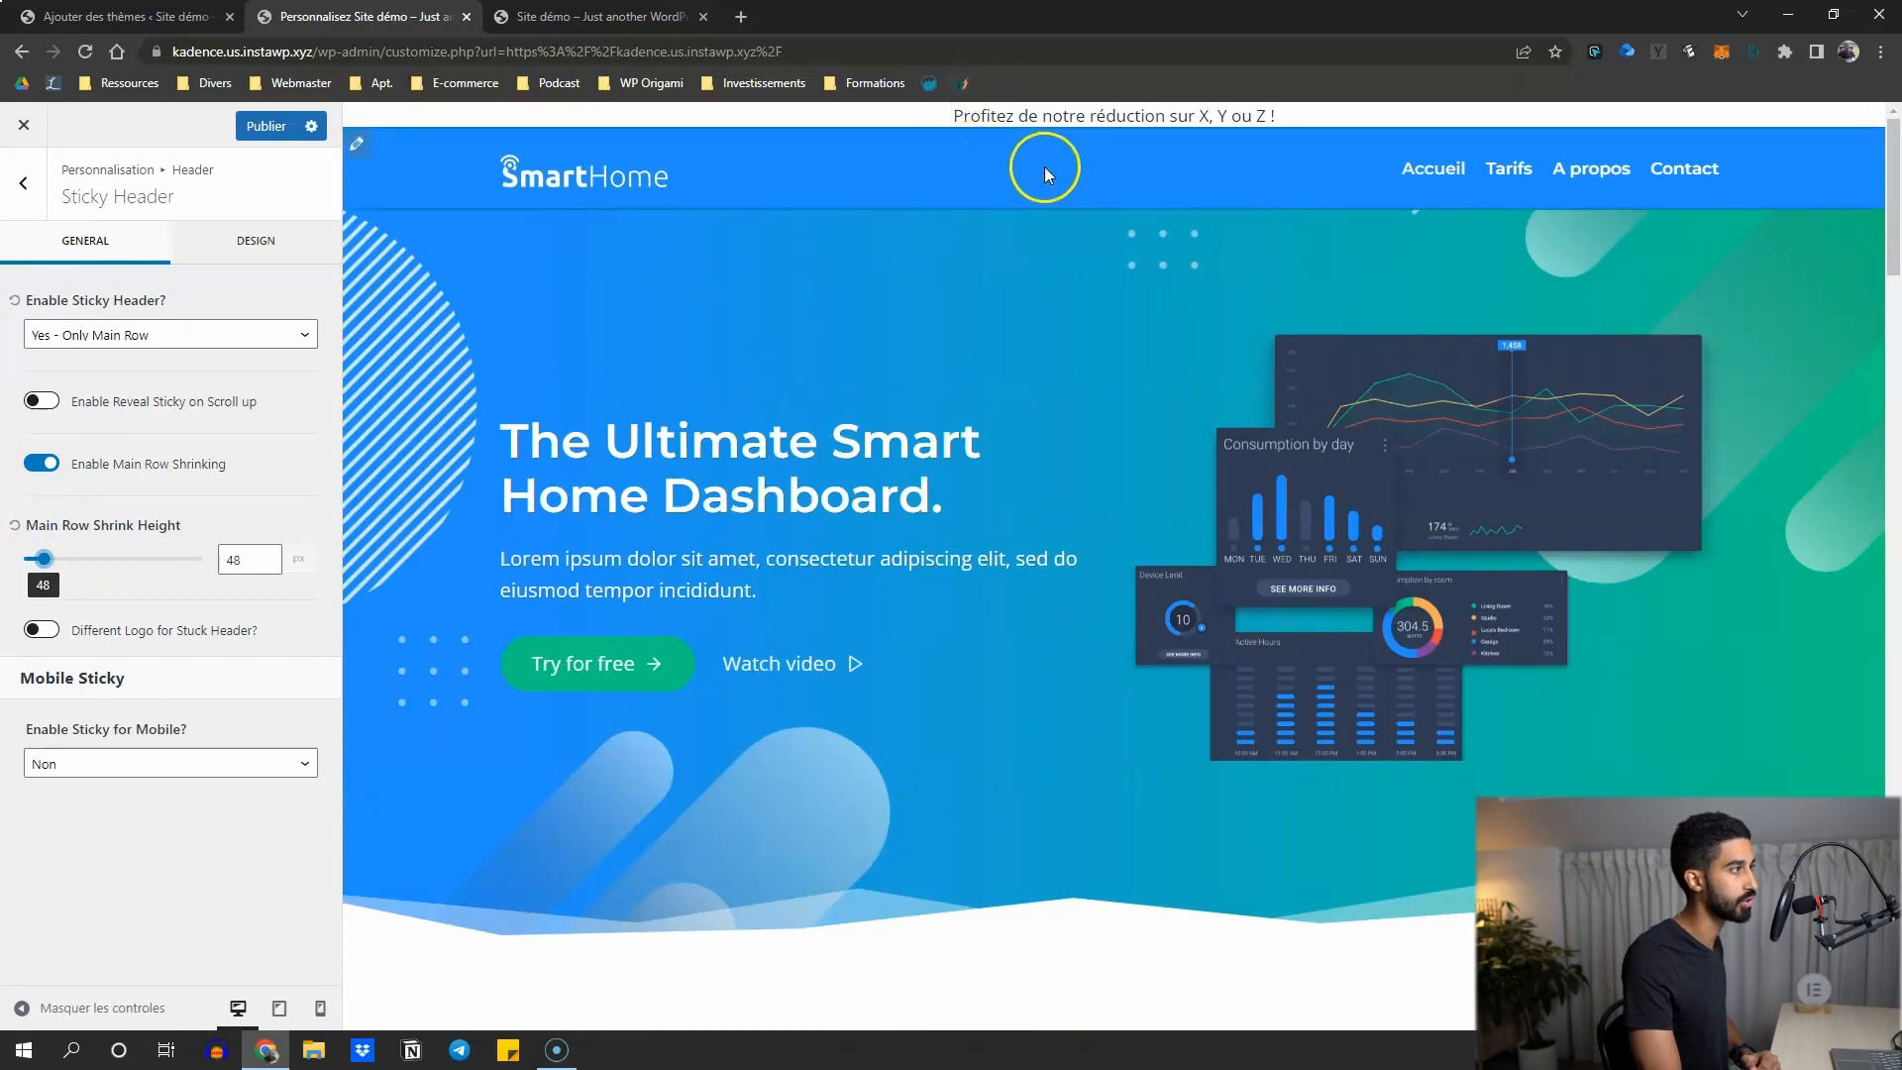
scroll(1058, 327, down, 4)
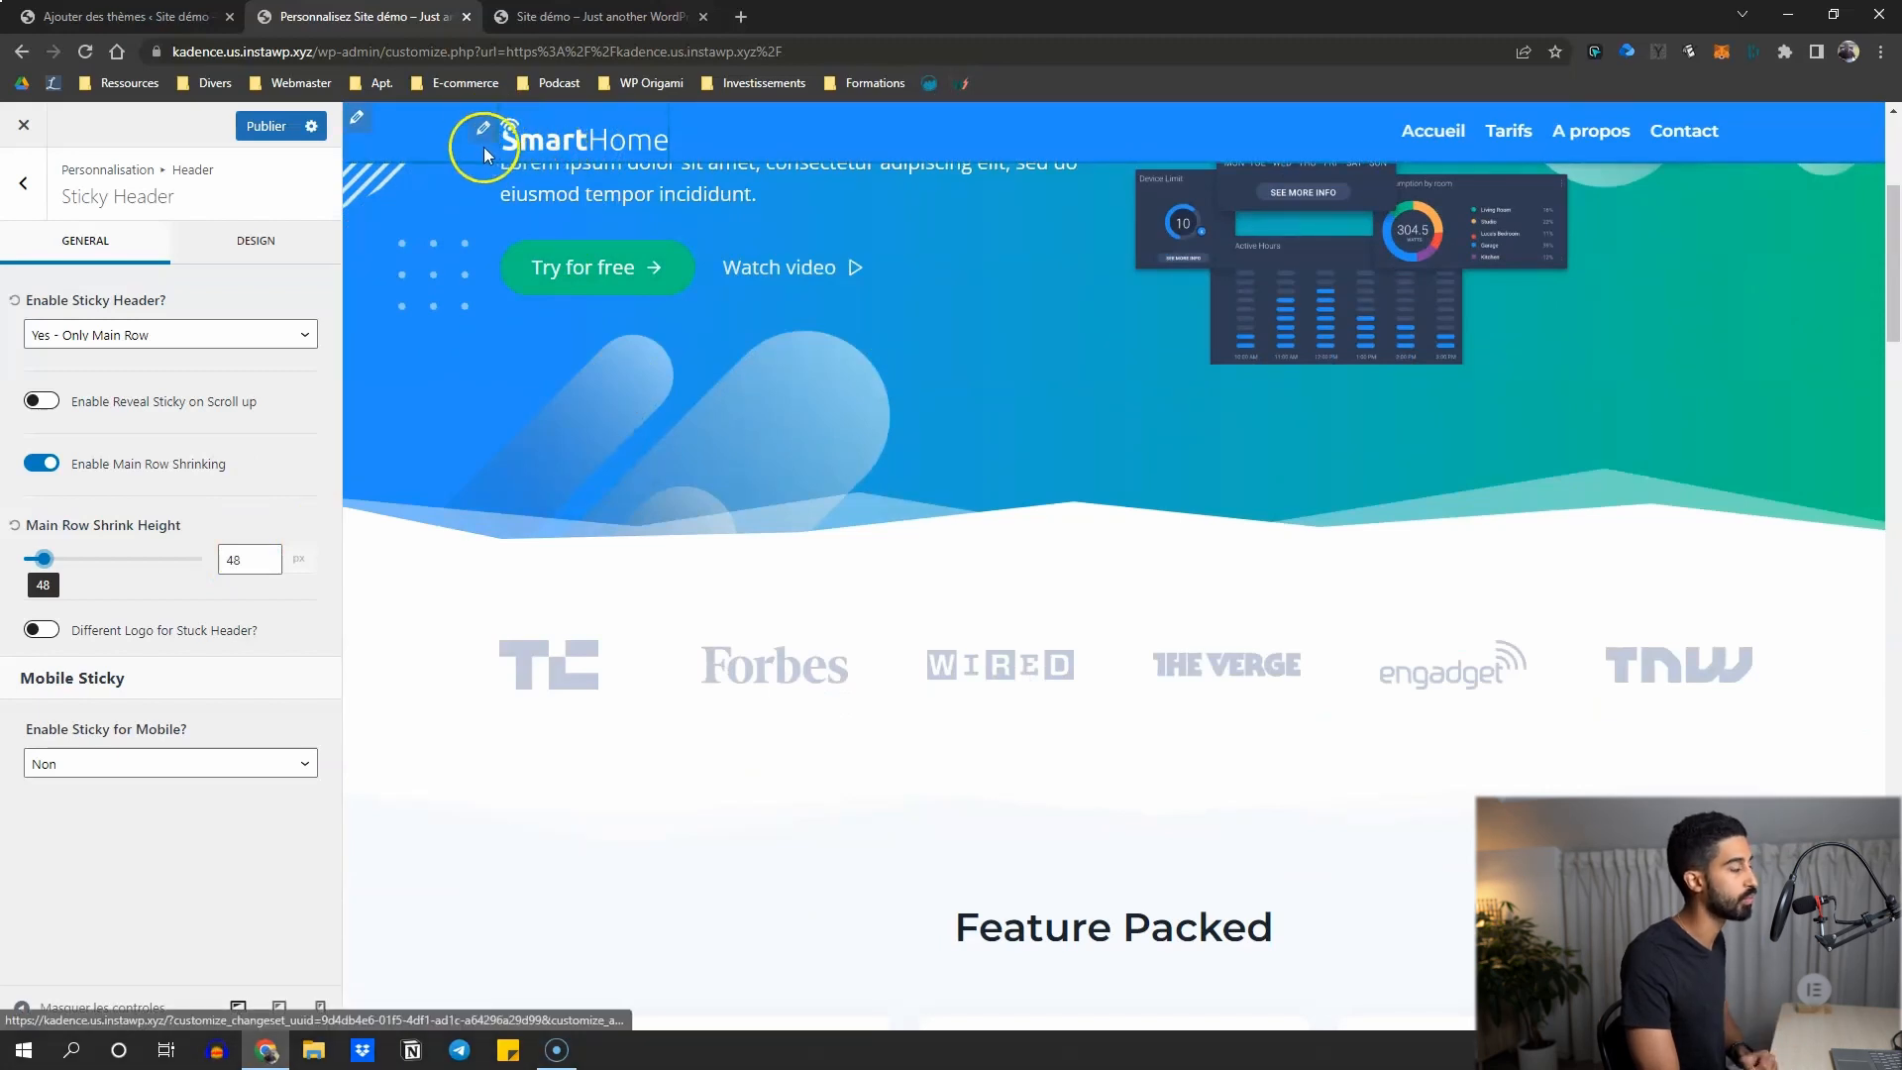
Switch to the mobile preview and set Enable Sticky for Mobile to Yes - Whole Header.
click(319, 1007)
scroll(1188, 408, up, 3)
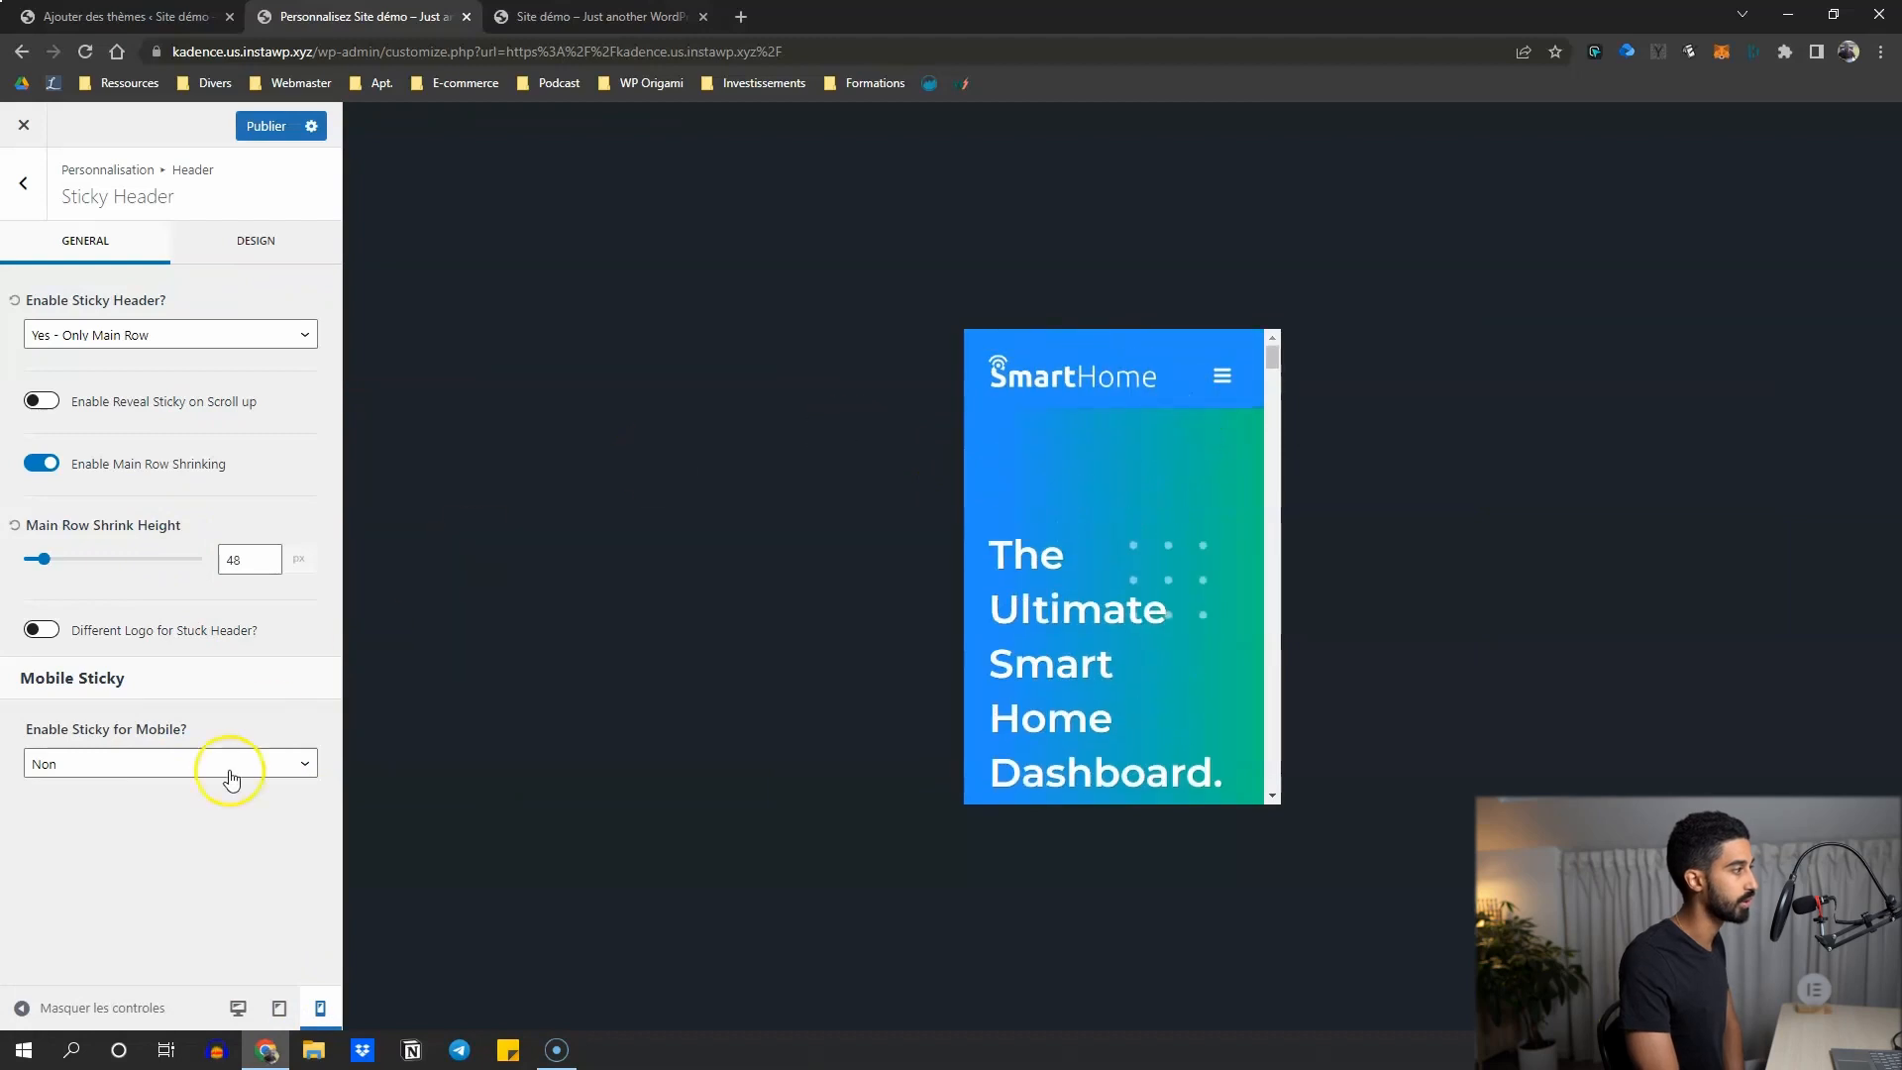
drag(35, 733, 151, 723)
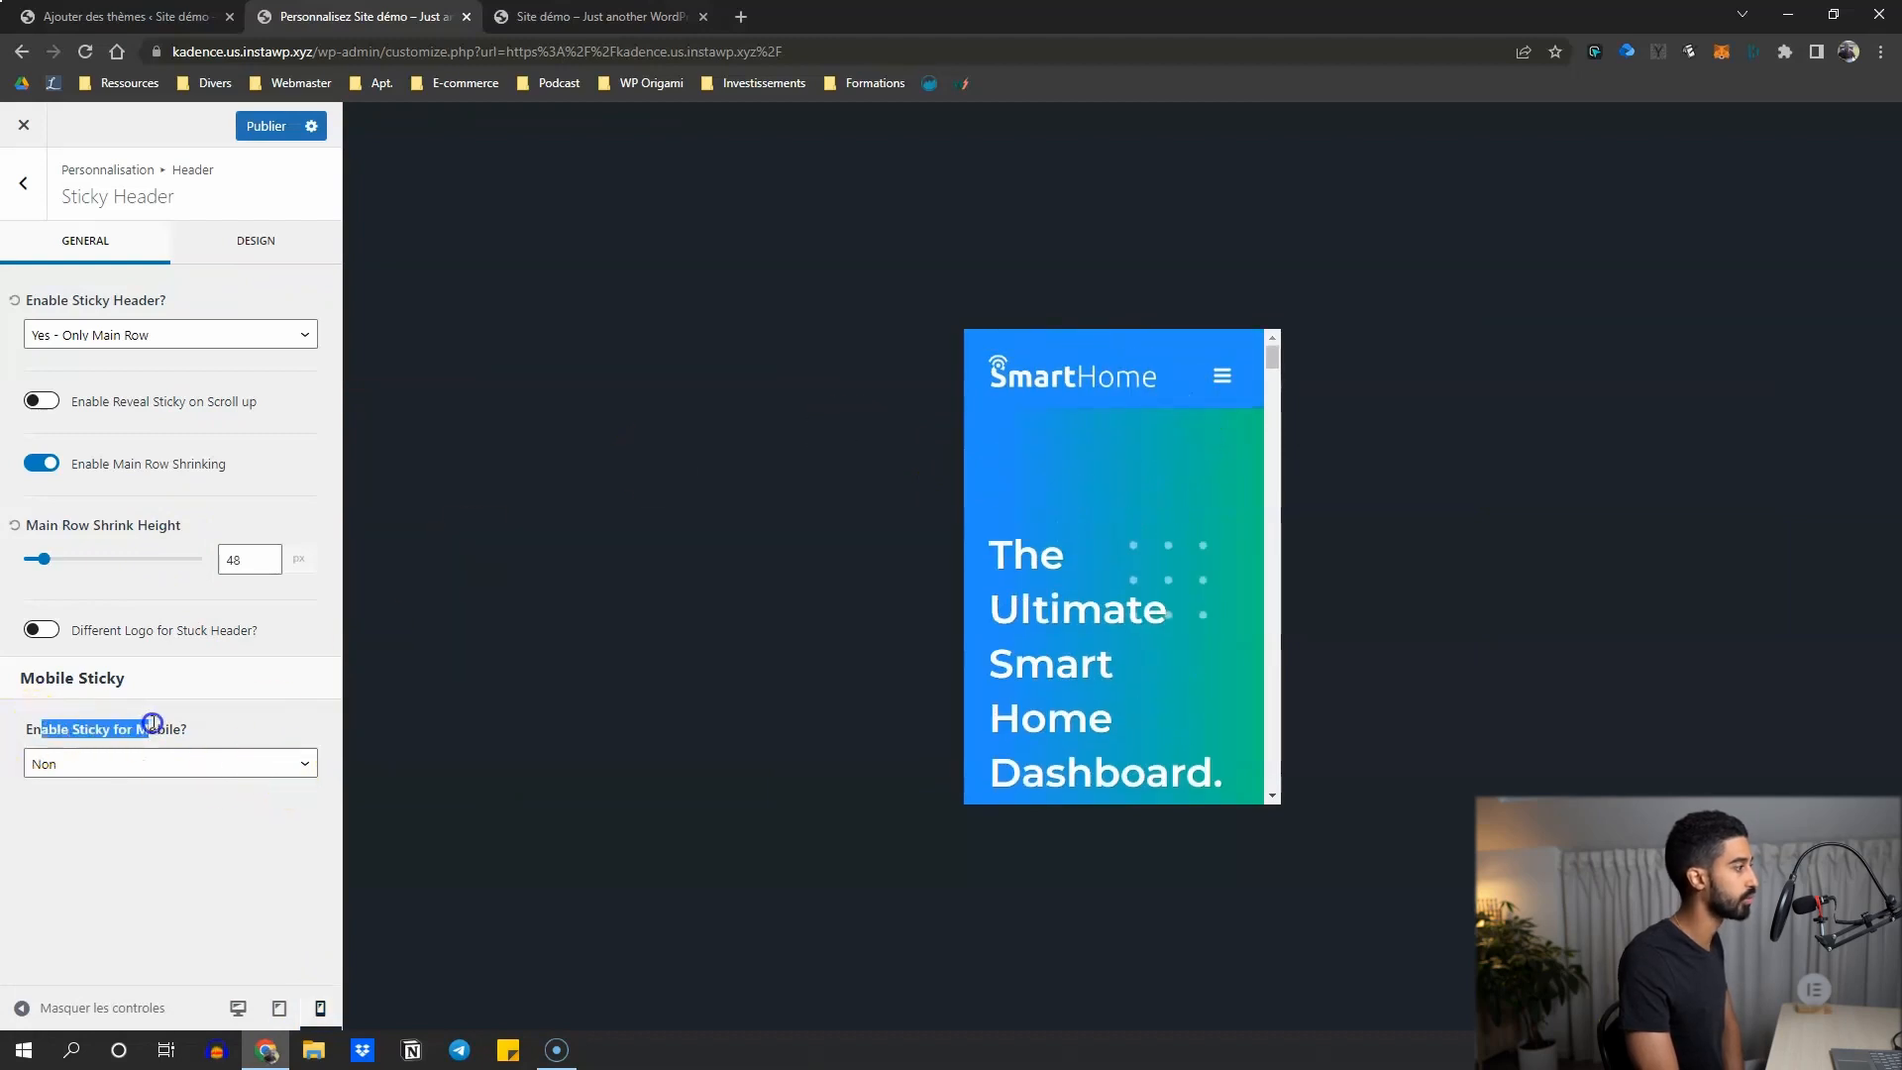
click(162, 780)
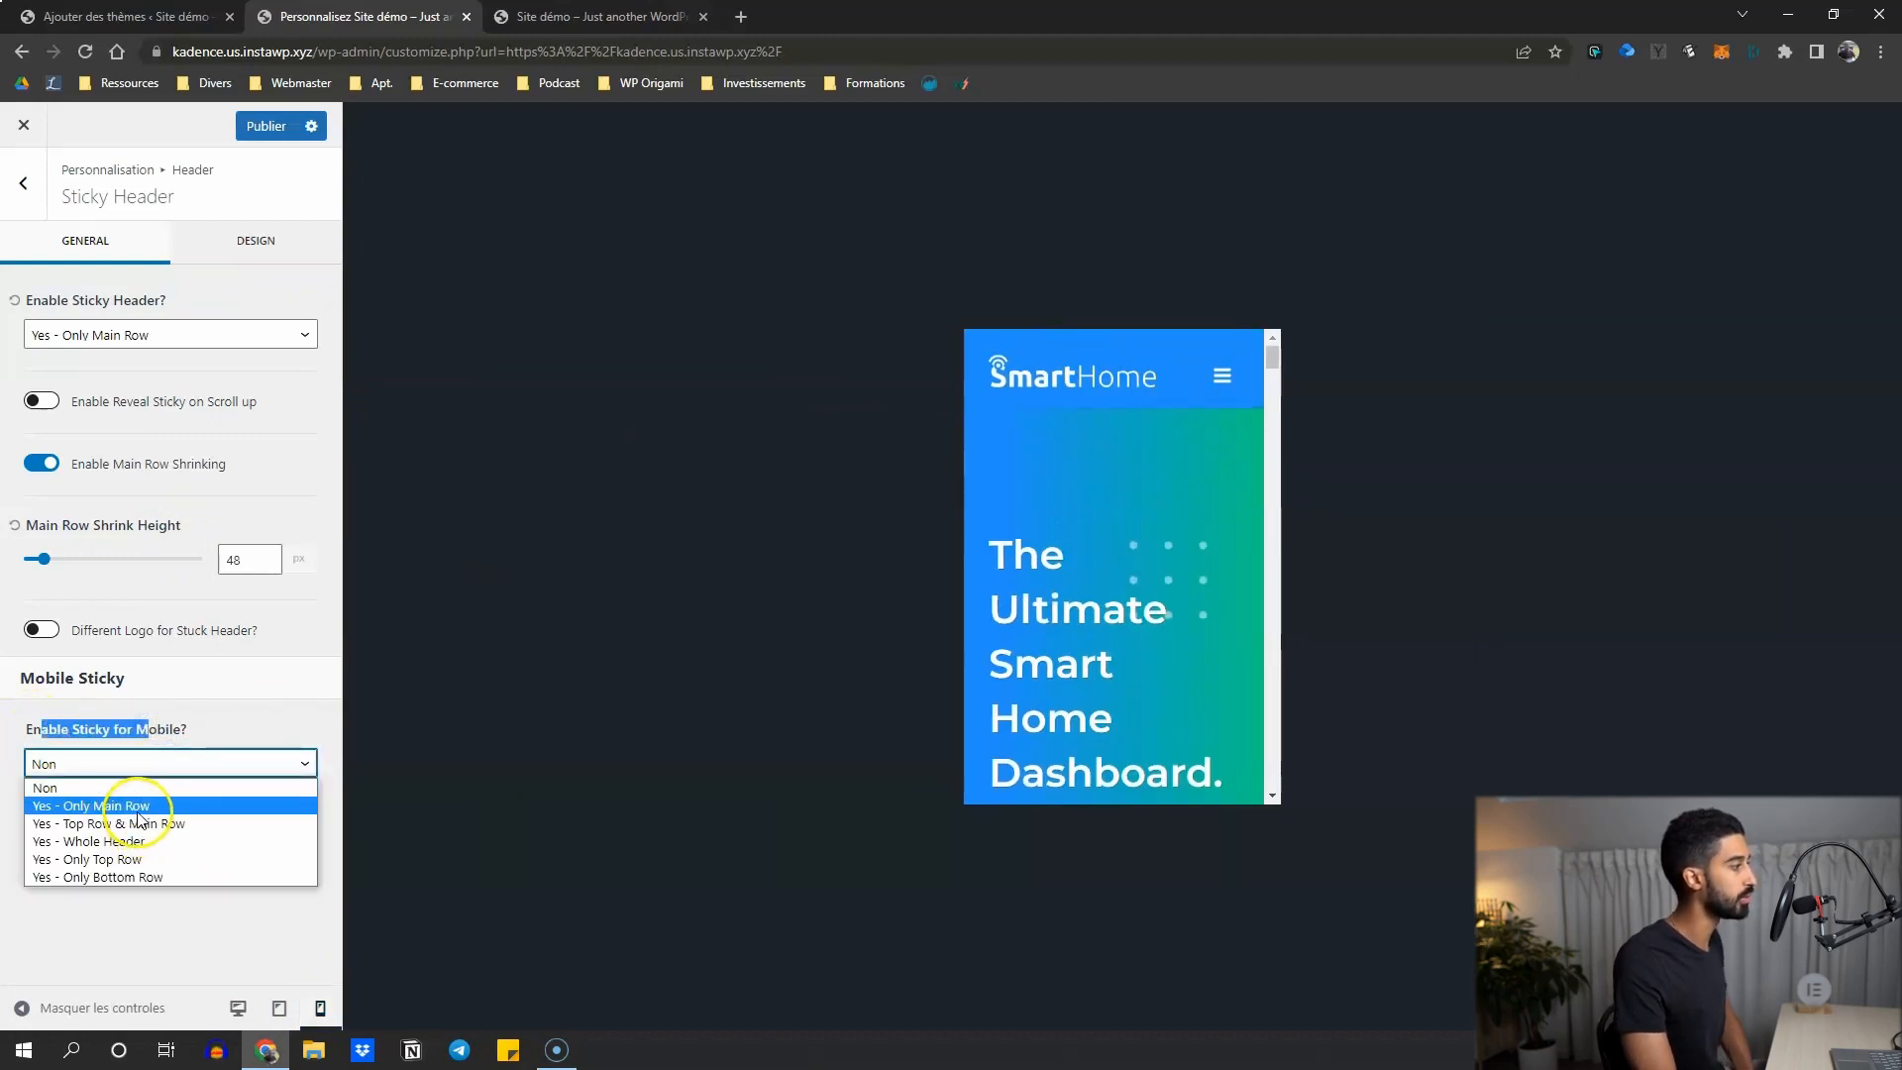
click(97, 841)
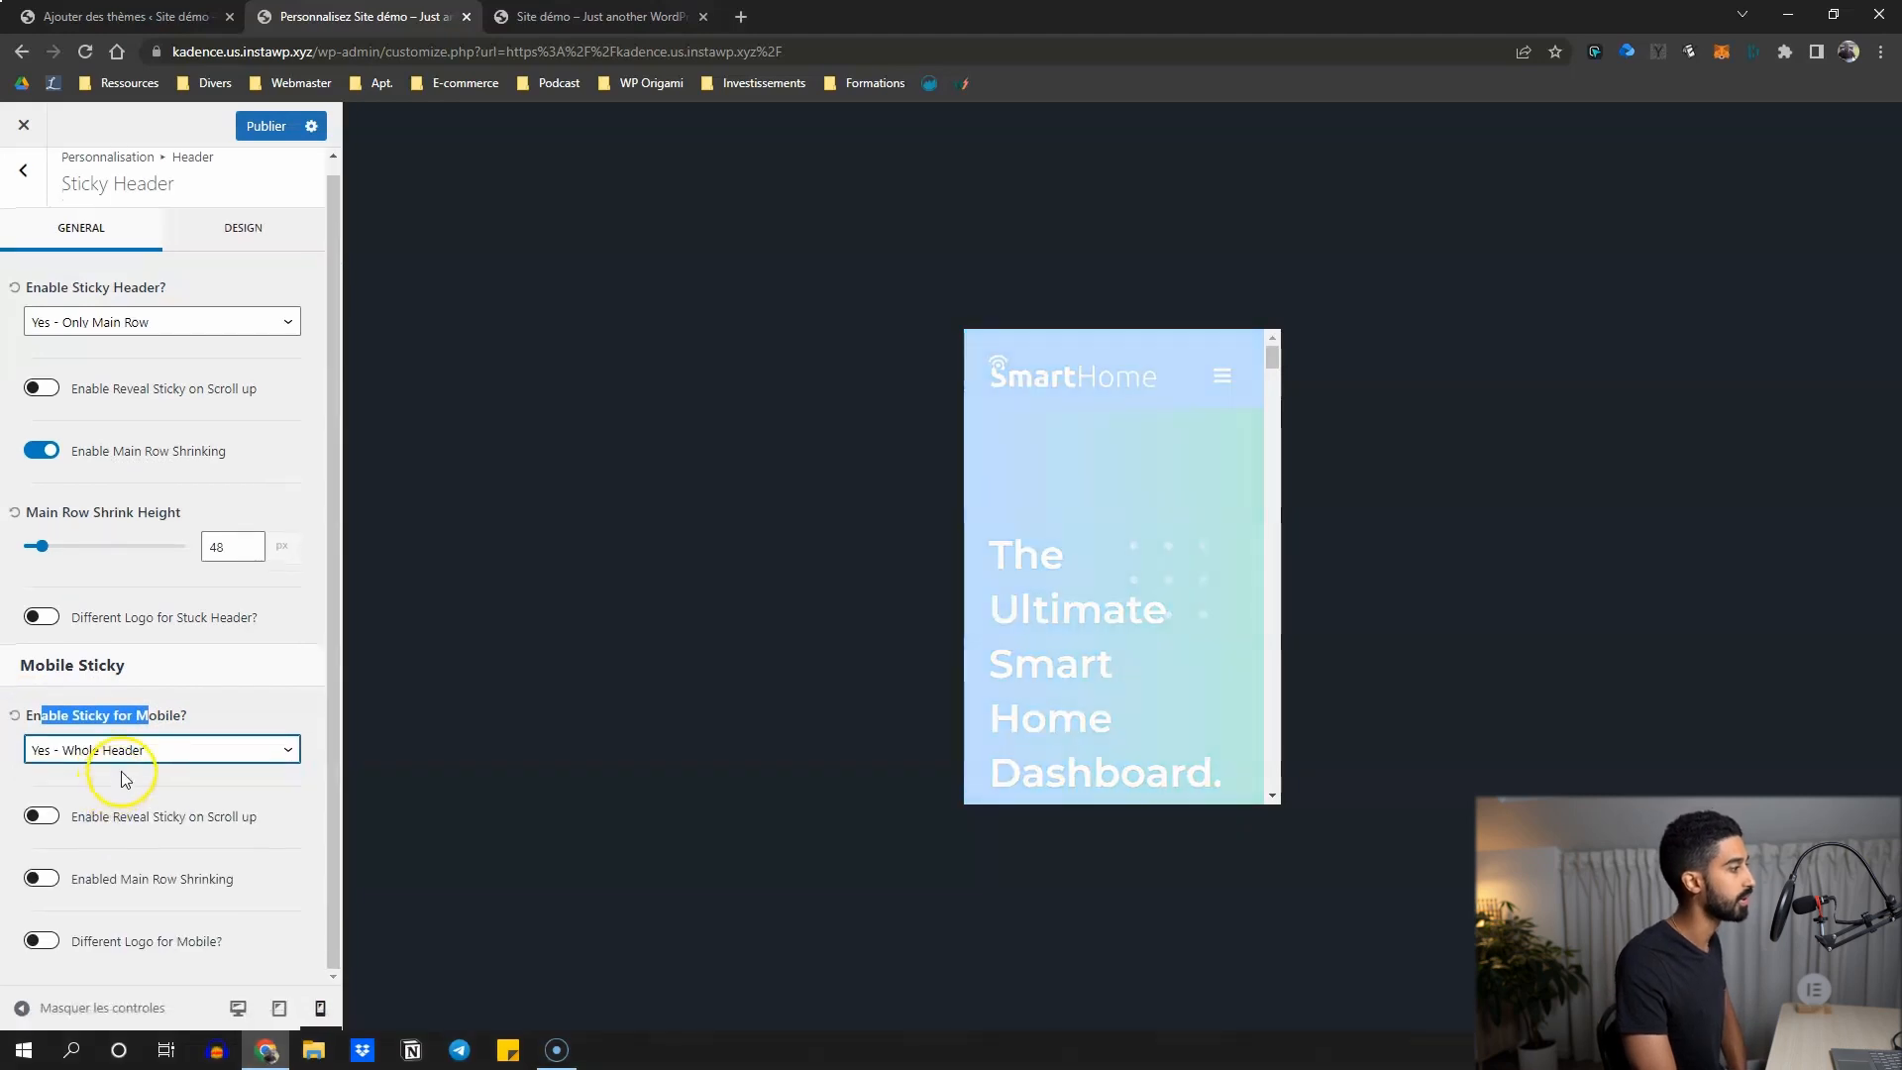
click(129, 750)
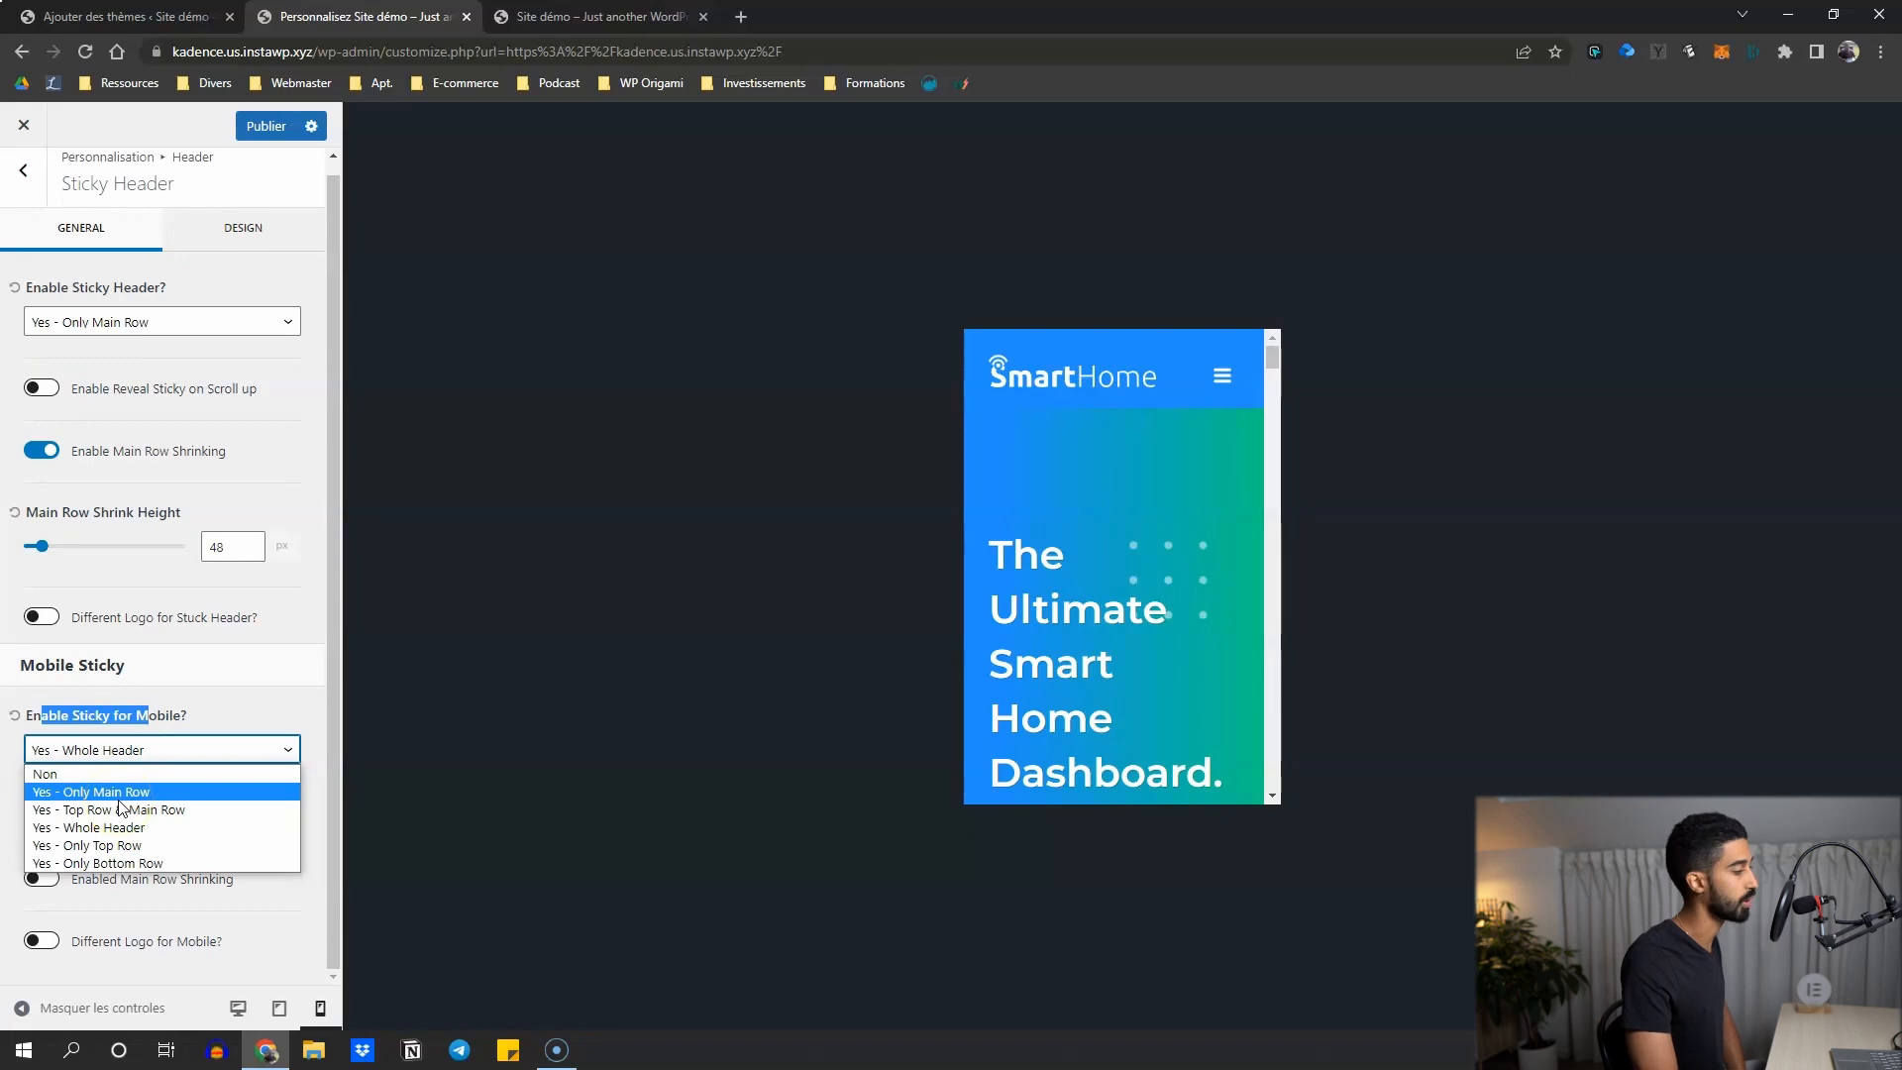
click(220, 709)
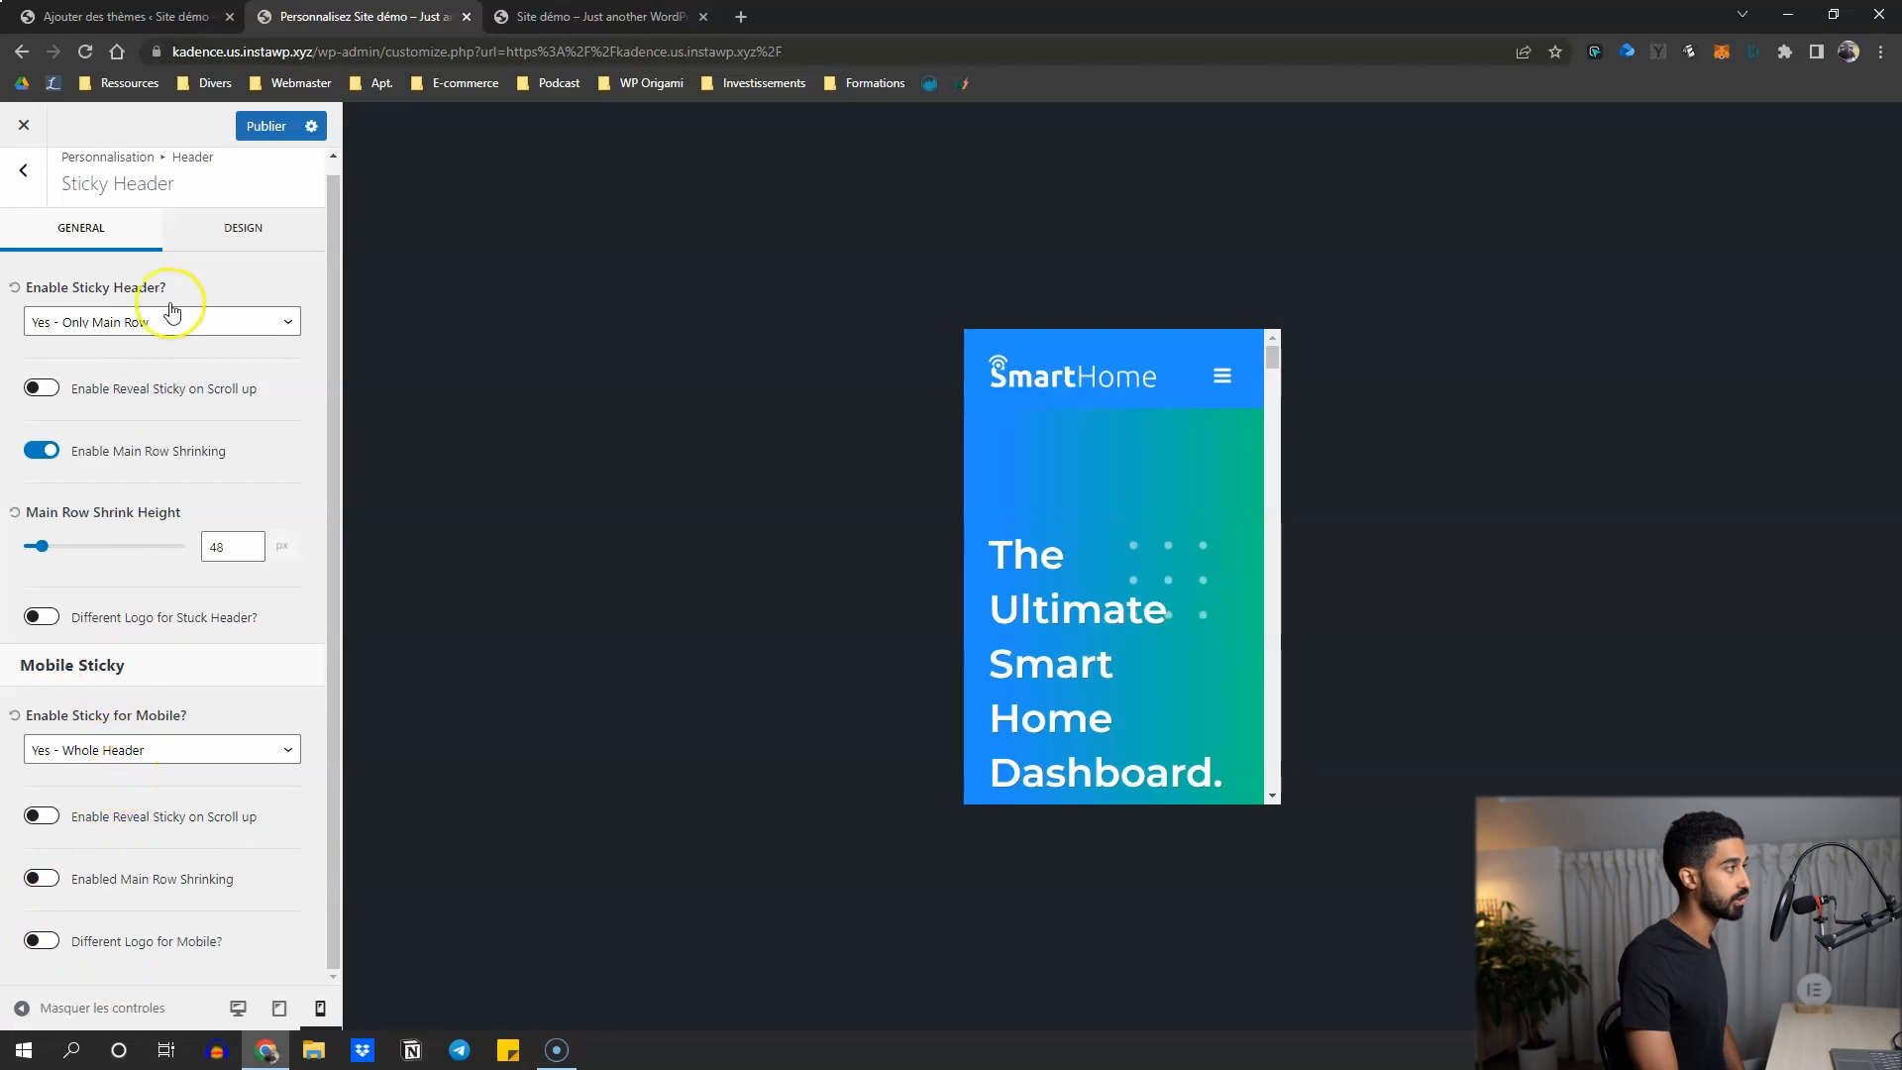
Switch to the published site's browser tab and review the header up to the top of the page.
click(584, 16)
scroll(765, 488, up, 8)
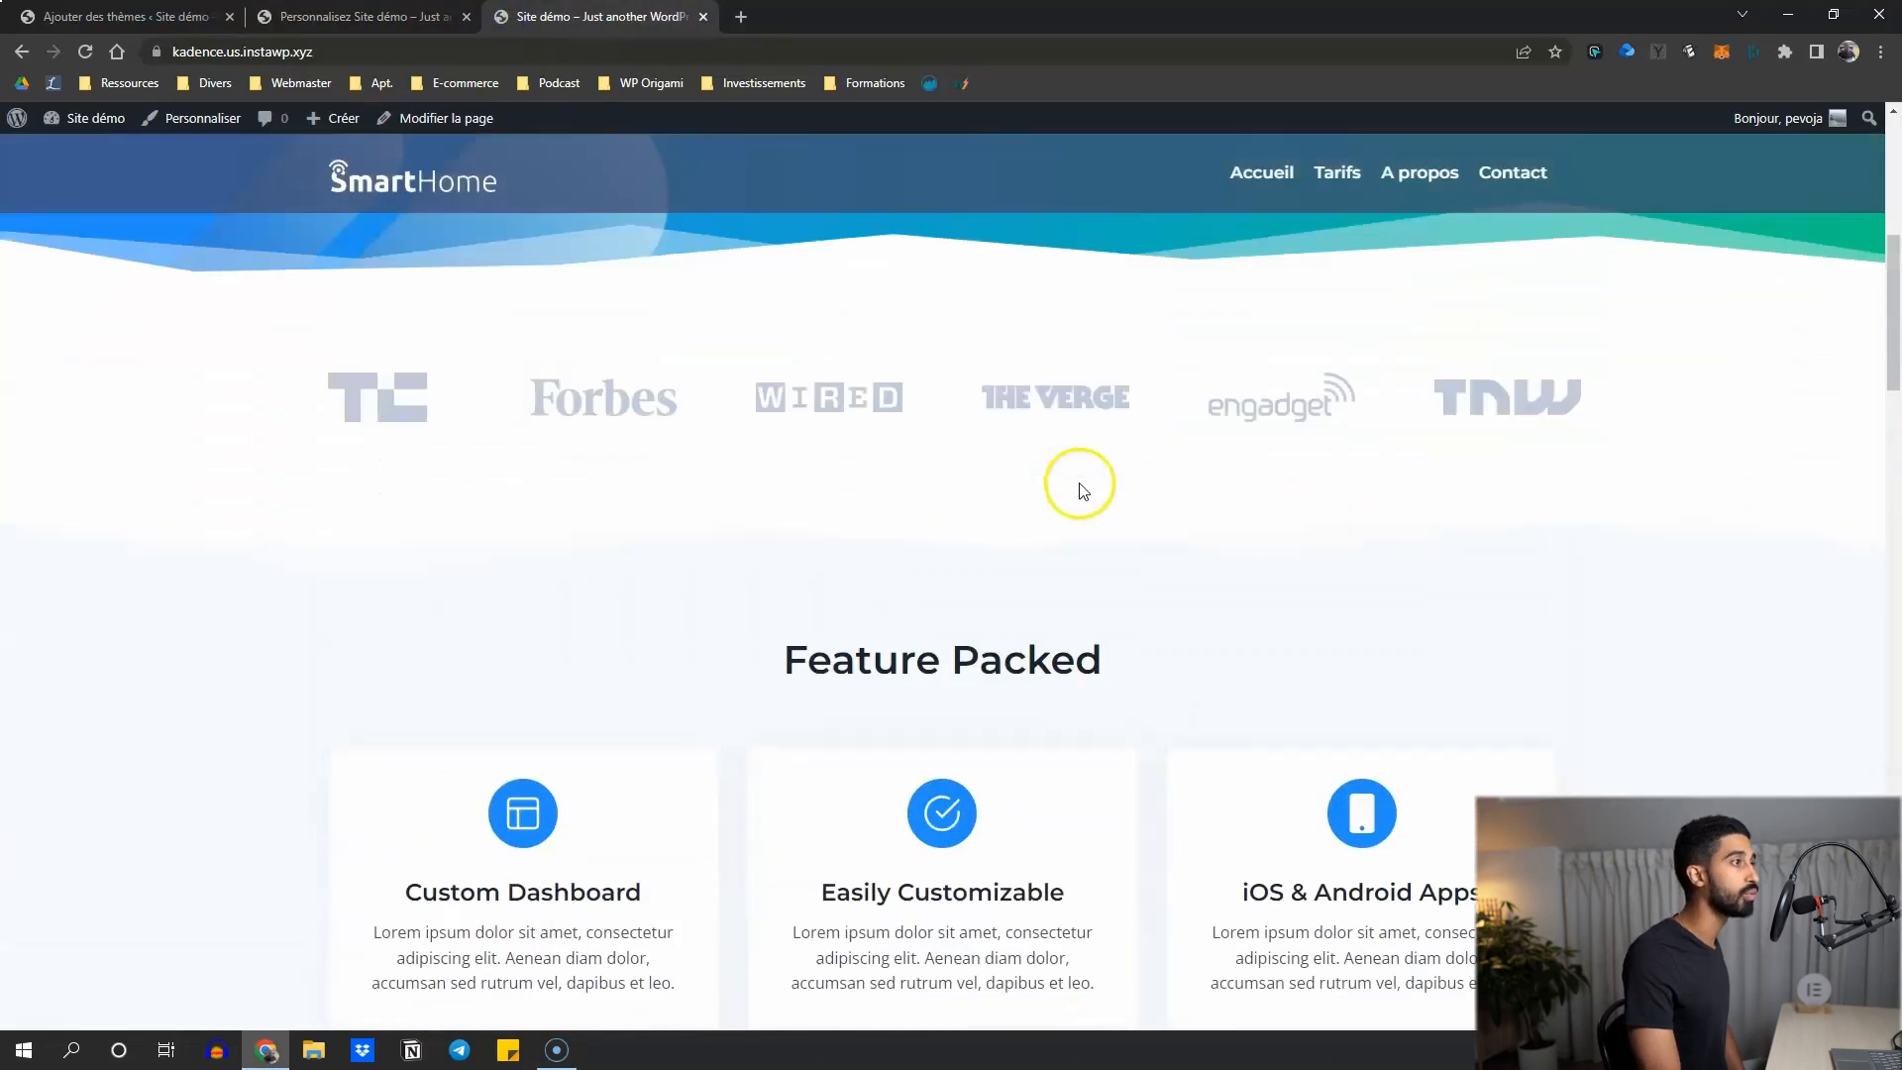
scroll(1083, 489, up, 7)
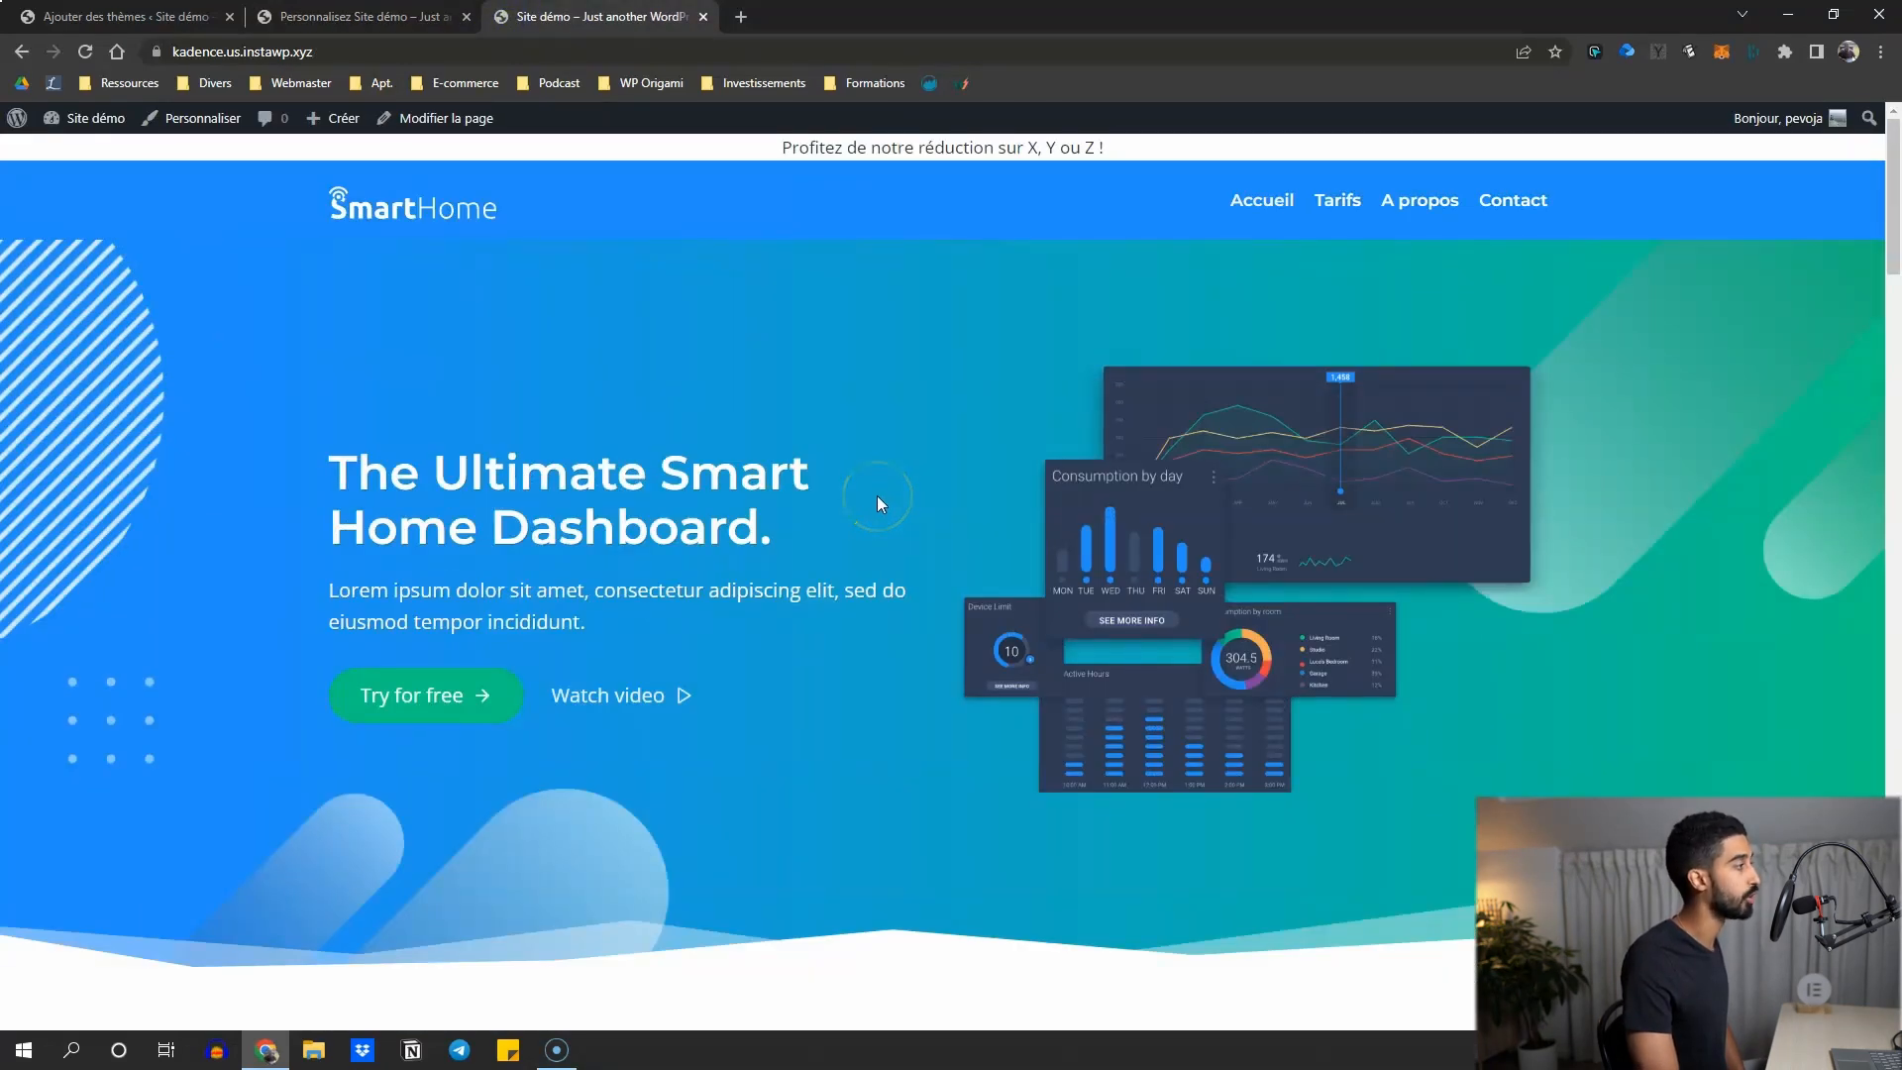